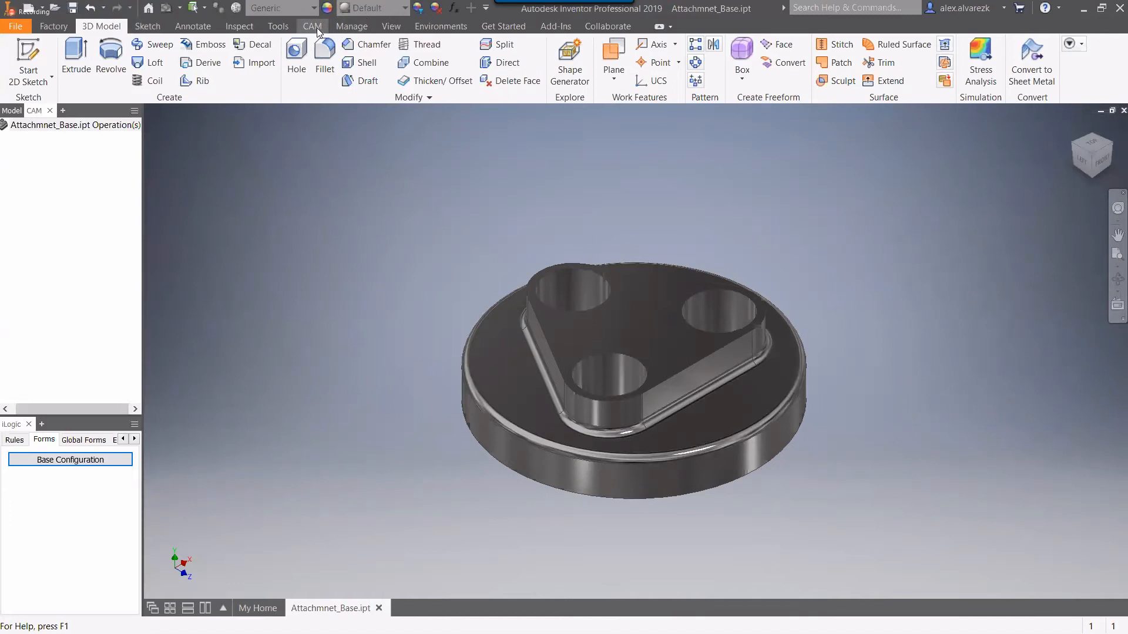
- Create a new CAM milling setup for the part and open its stock definition
click(316, 27)
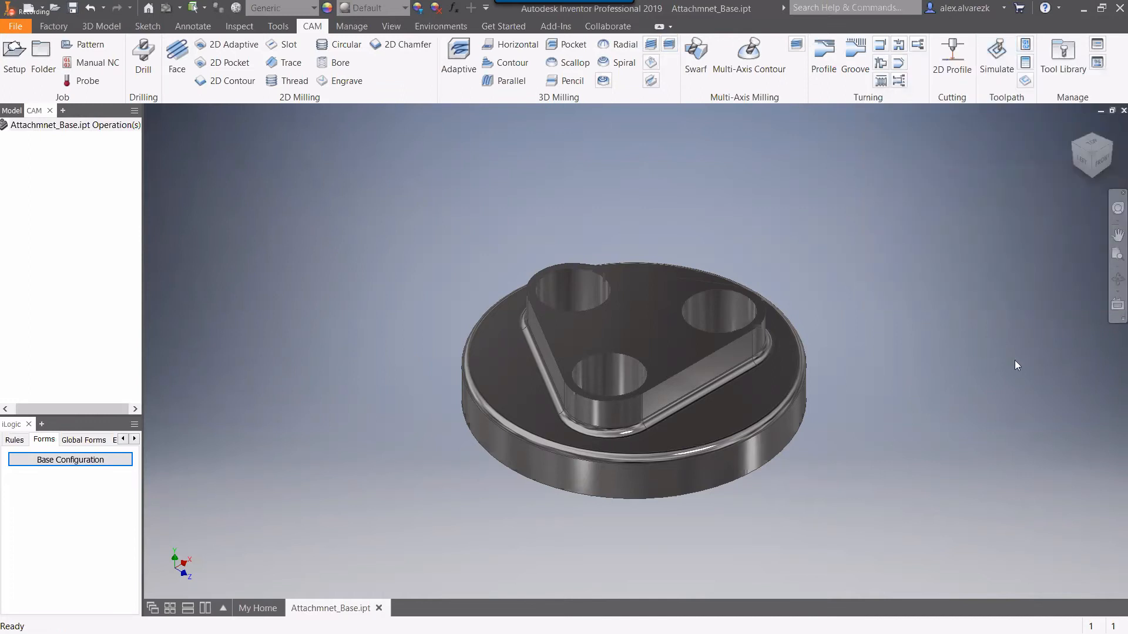
click(13, 68)
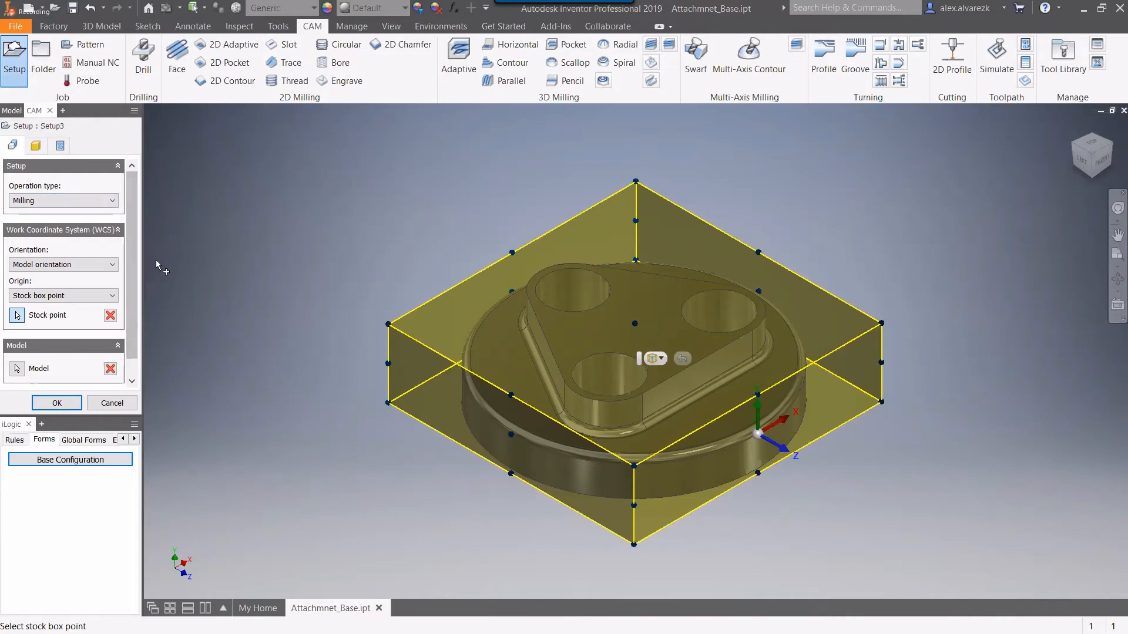
click(34, 146)
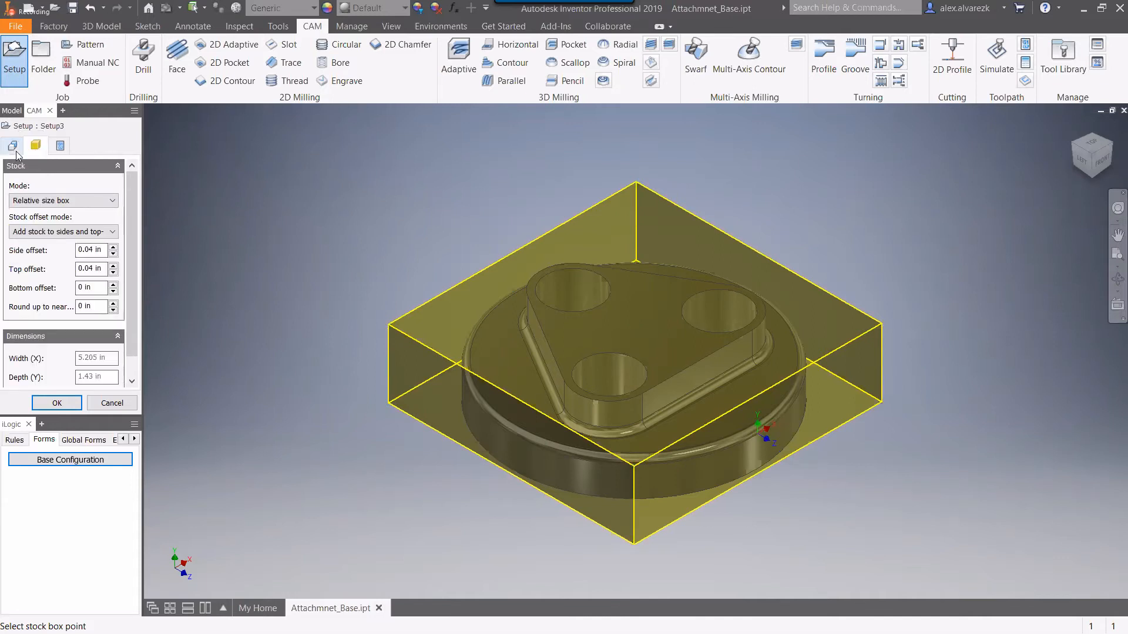
click(13, 146)
click(37, 147)
- Try defining the stock with the From solid mode, using the round base body as the stock solid
click(110, 204)
click(88, 270)
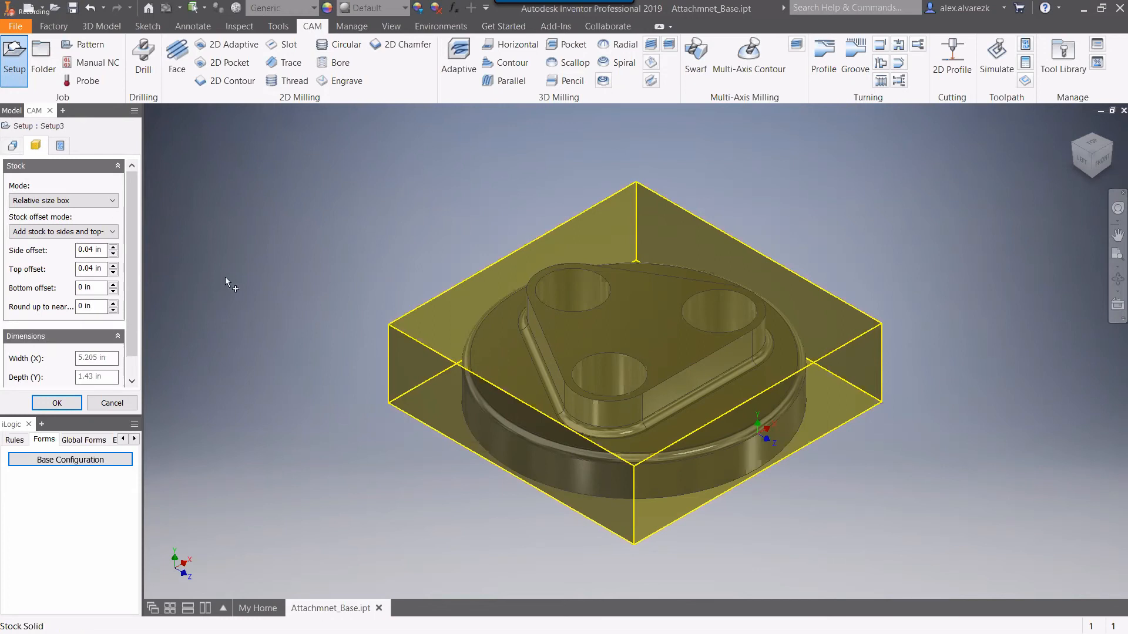
click(505, 439)
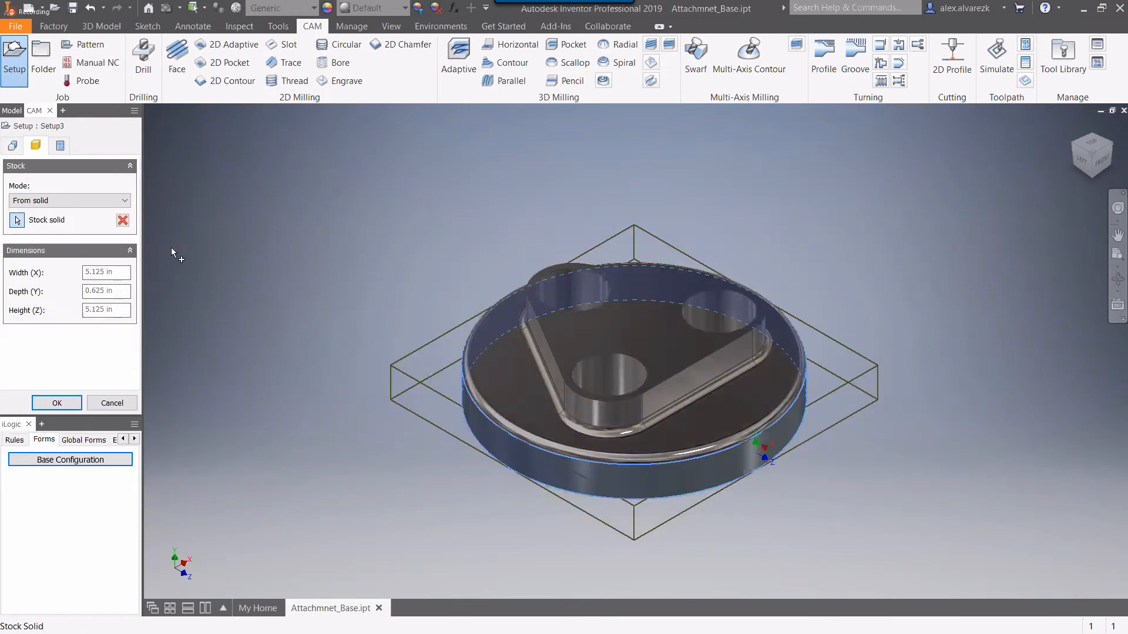
- Define the stock as a relative size cylinder whose axis comes from the base's outer cylindrical face
click(120, 201)
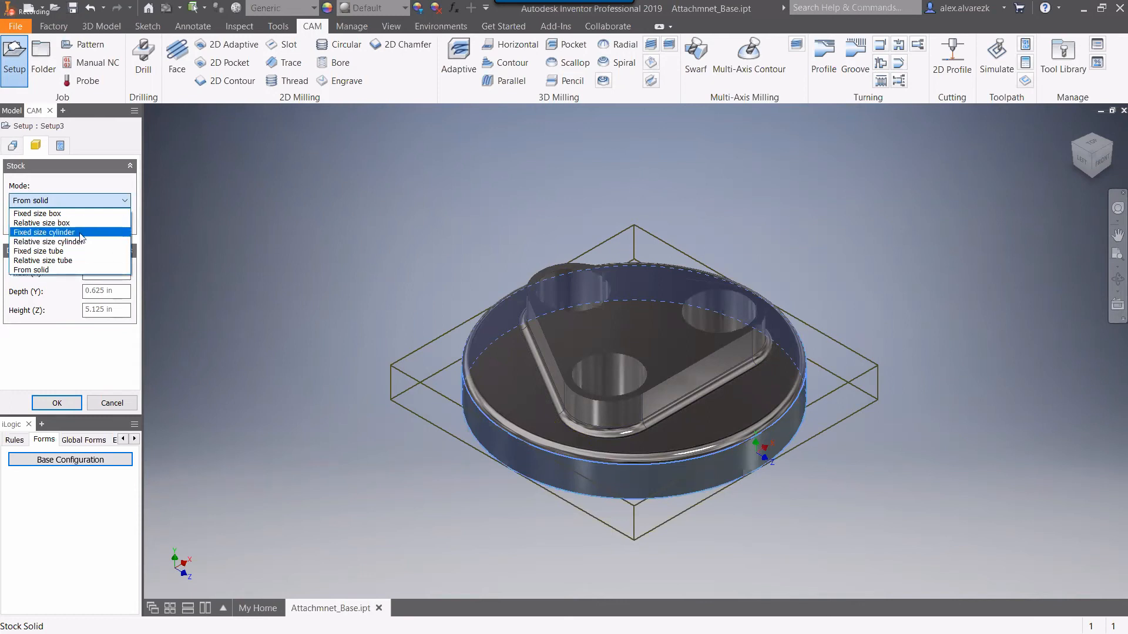
click(89, 241)
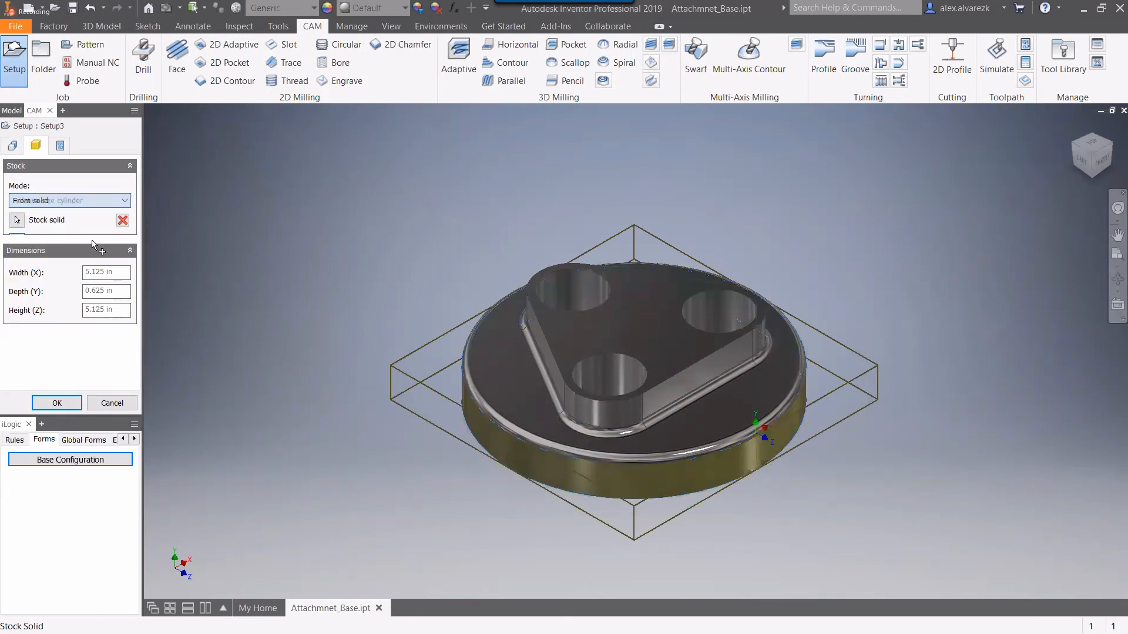
click(488, 442)
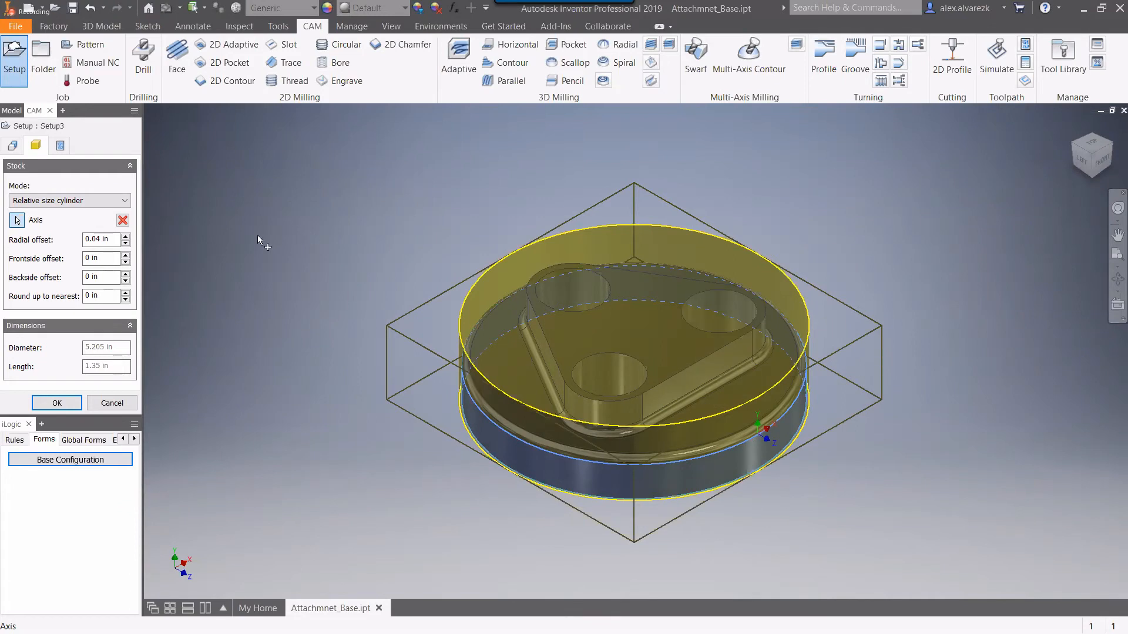
- Give the cylindrical stock a 0.1 in radial offset, a 0.2 in backside offset and rounding up to the nearest 0.125 in
drag(115, 245, 73, 242)
text(1)
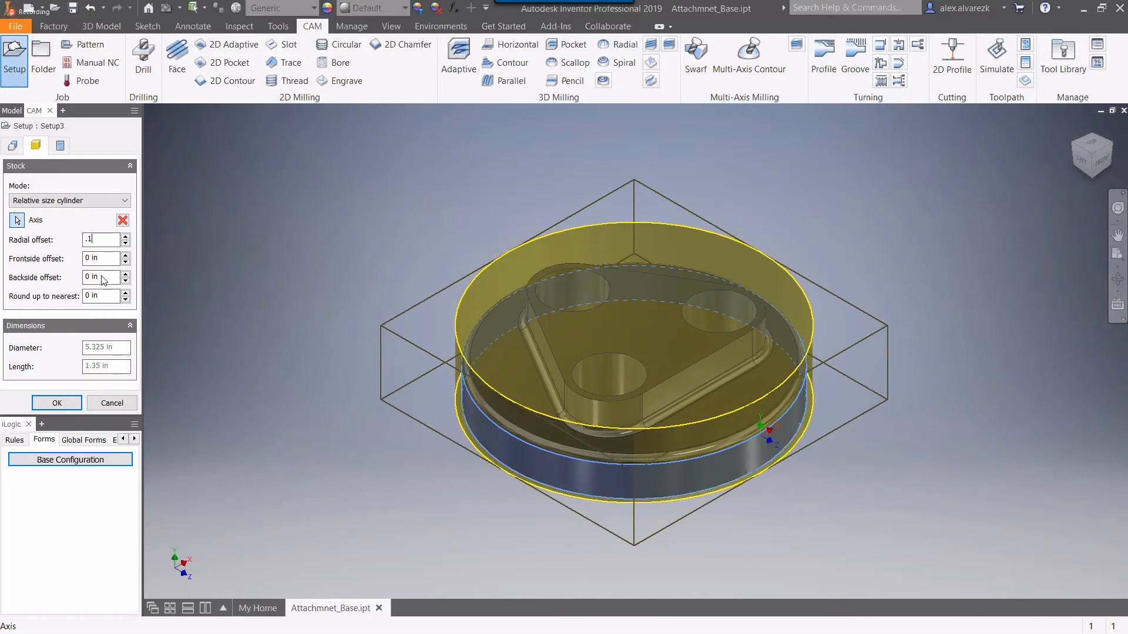
drag(101, 277, 38, 283)
text(.2)
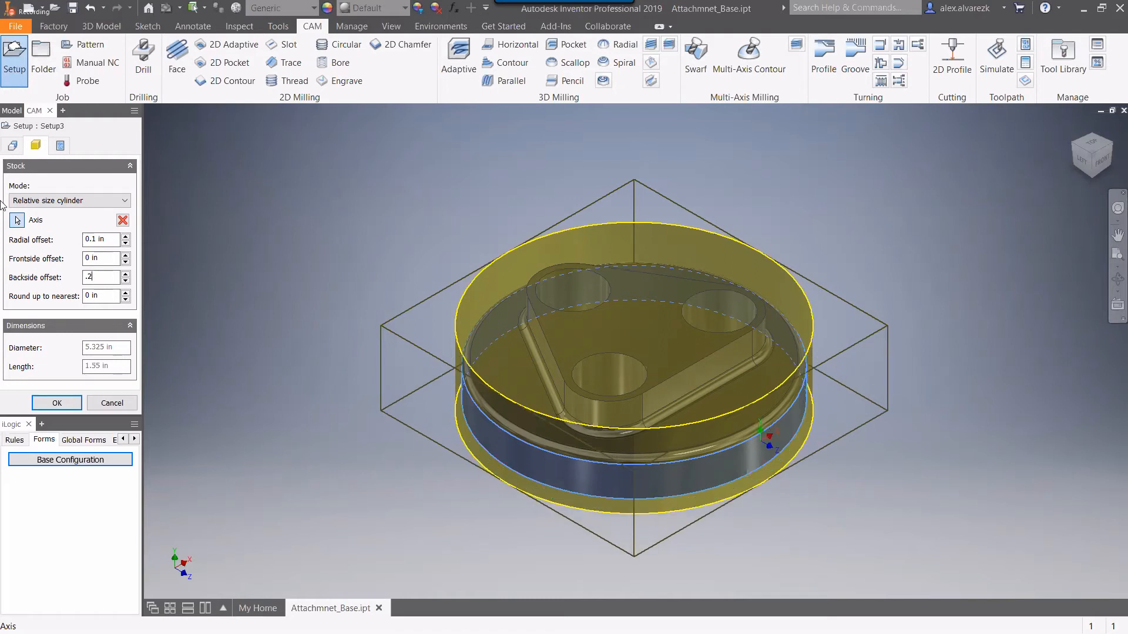
click(103, 298)
text(.125)
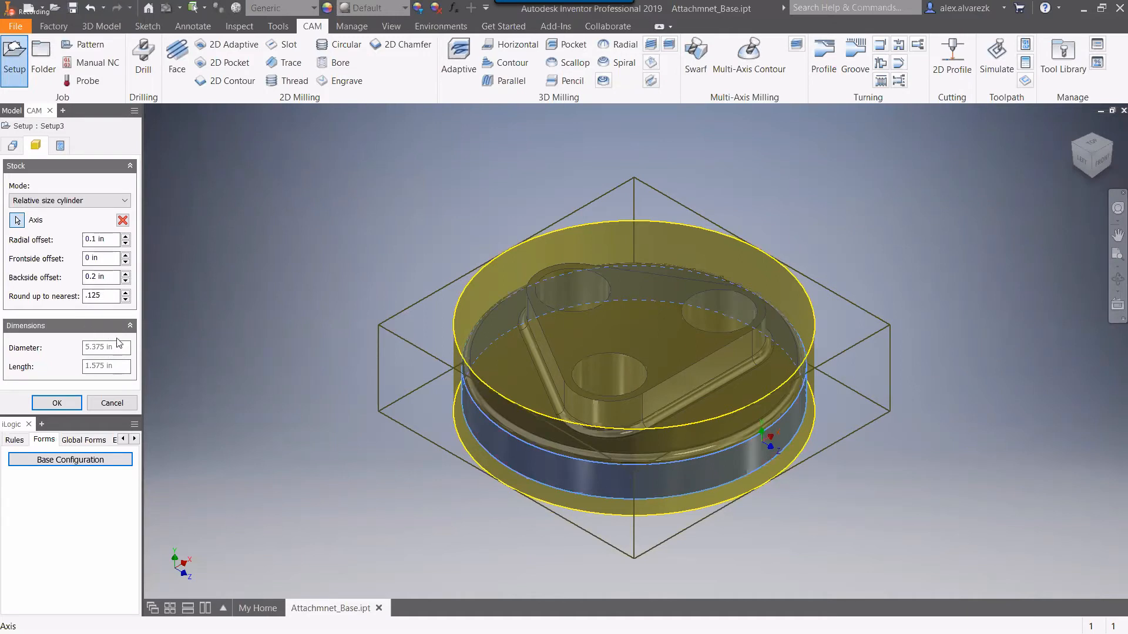
shift+middle_drag(292, 364, 169, 282)
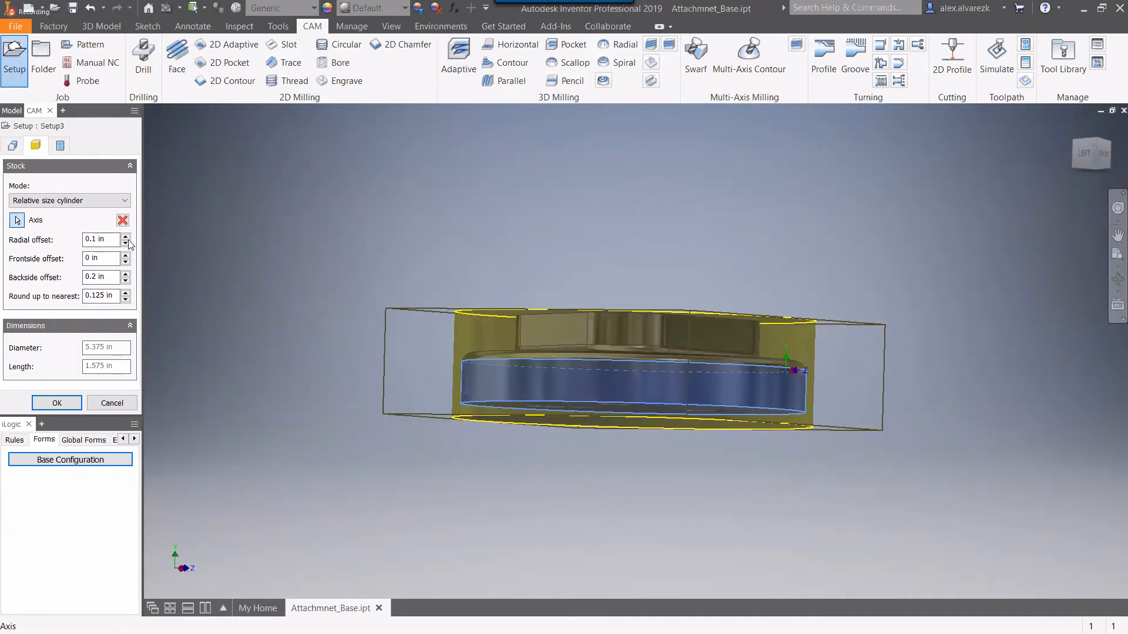
shift+middle_drag(331, 260, 323, 290)
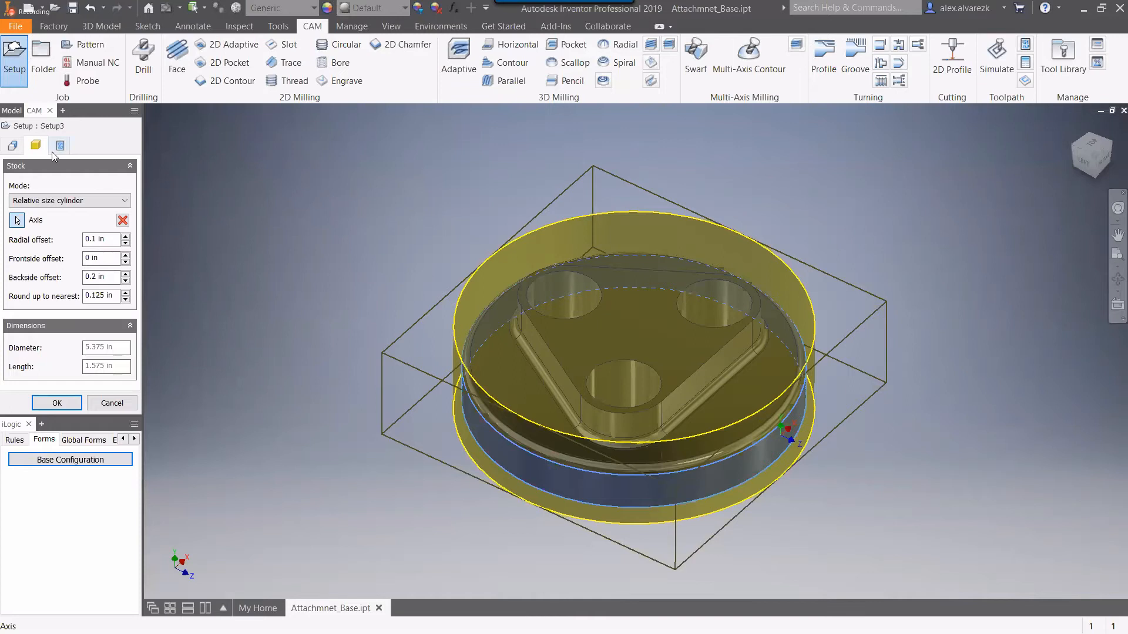
- Set the setup's work coordinate system orientation to Select Z axis/plane & X axis
click(14, 145)
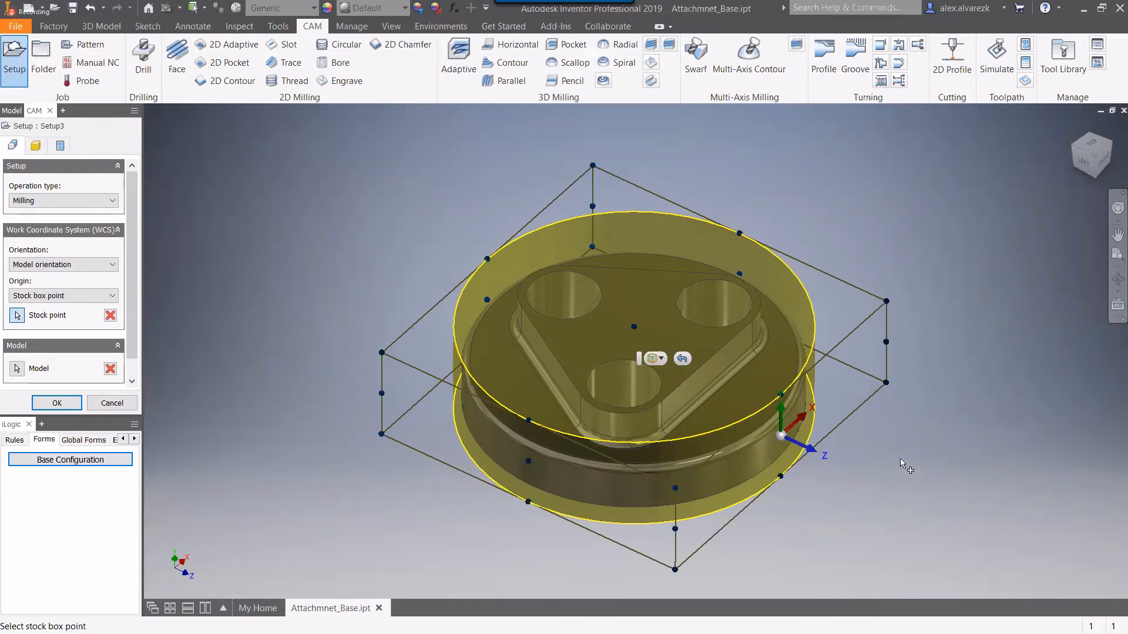
shift+middle_drag(900, 458, 1015, 416)
drag(982, 406, 898, 502)
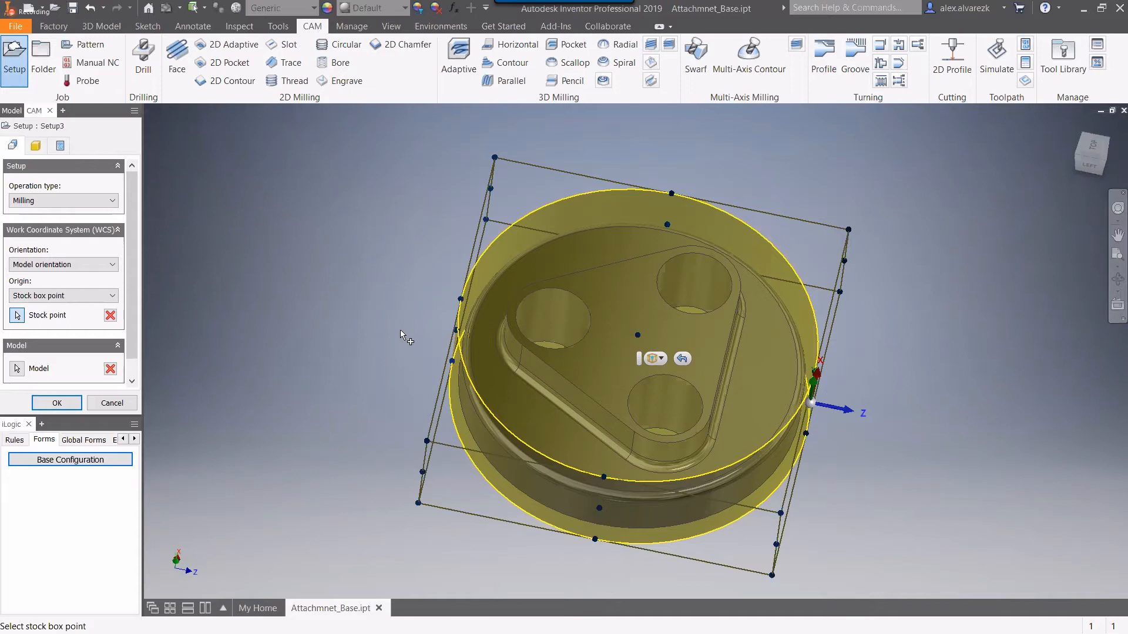
shift+middle_drag(390, 276, 381, 258)
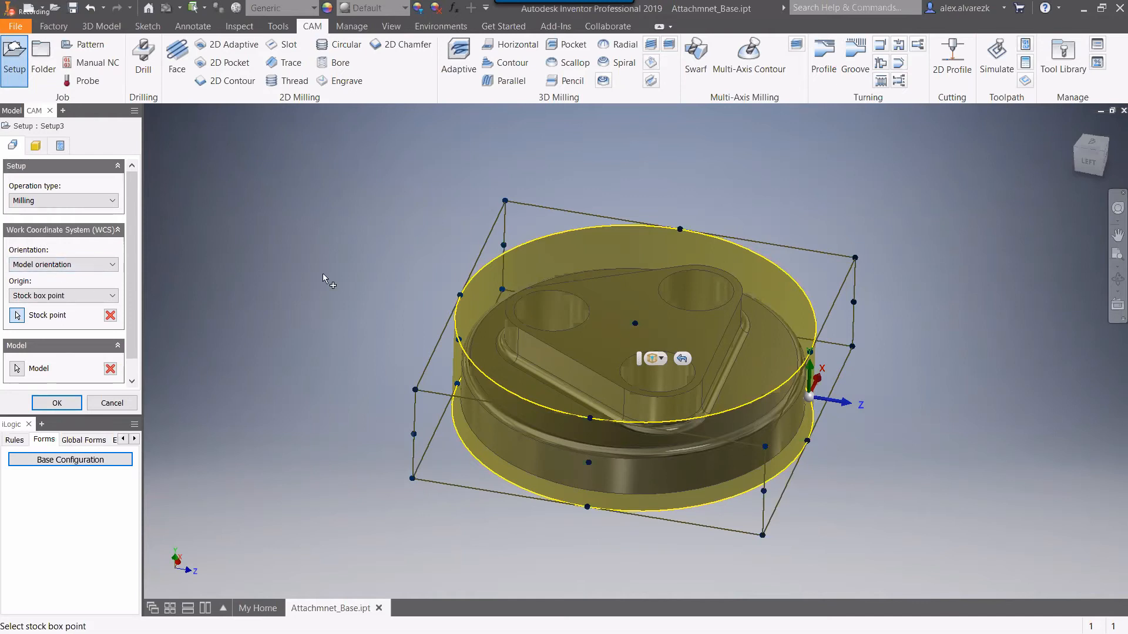
shift+middle_drag(323, 273, 330, 289)
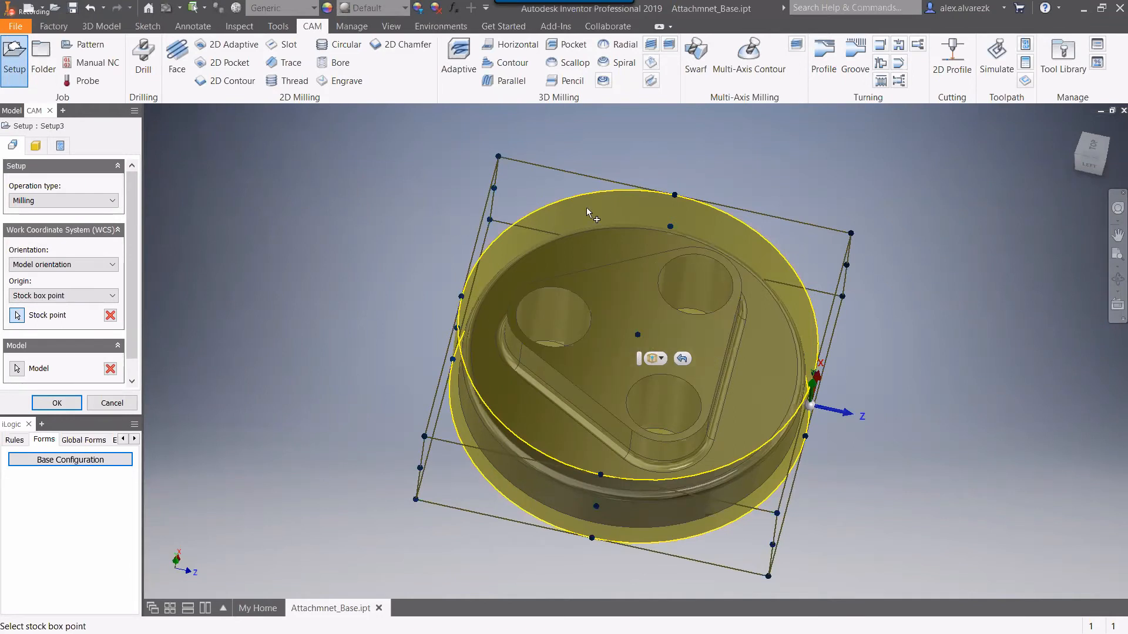
key(F4)
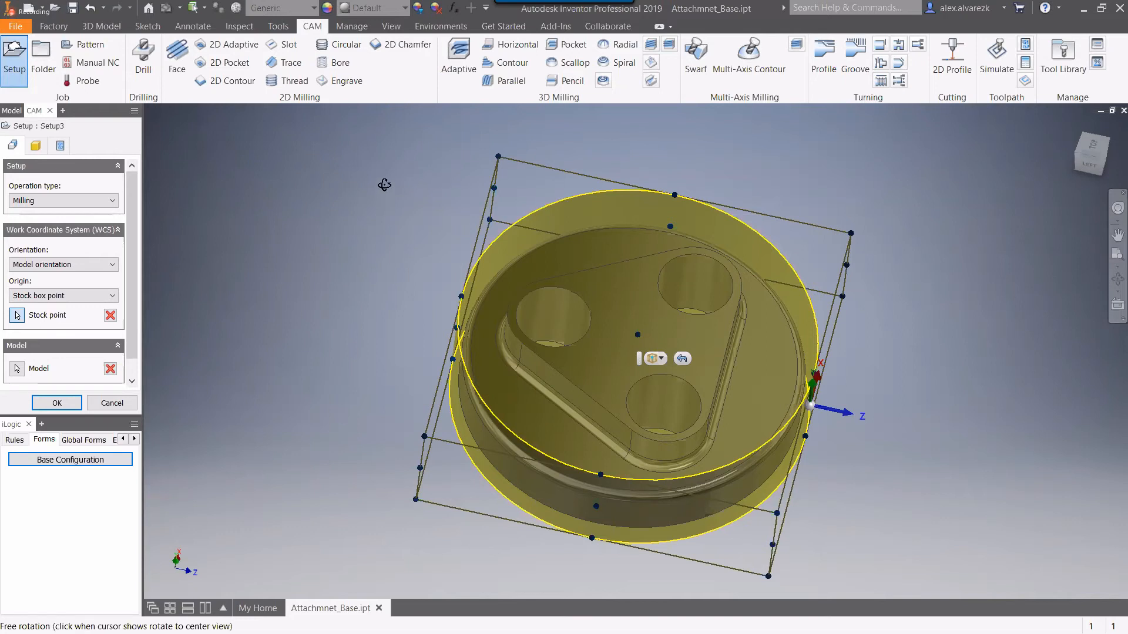
shift+middle_drag(384, 185, 388, 192)
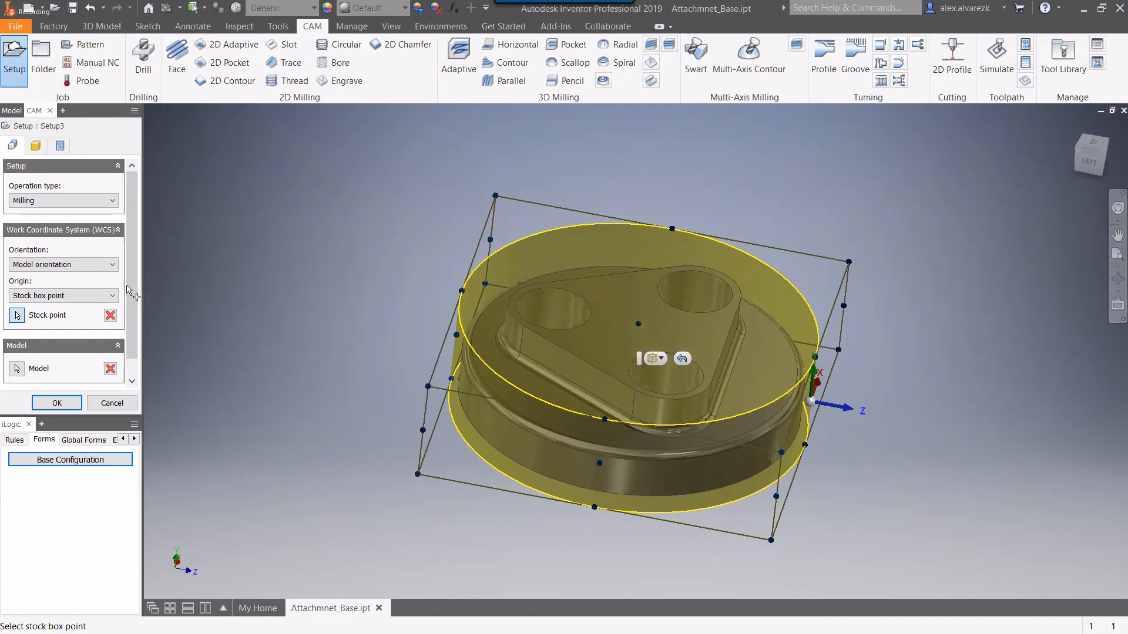
click(64, 264)
click(53, 285)
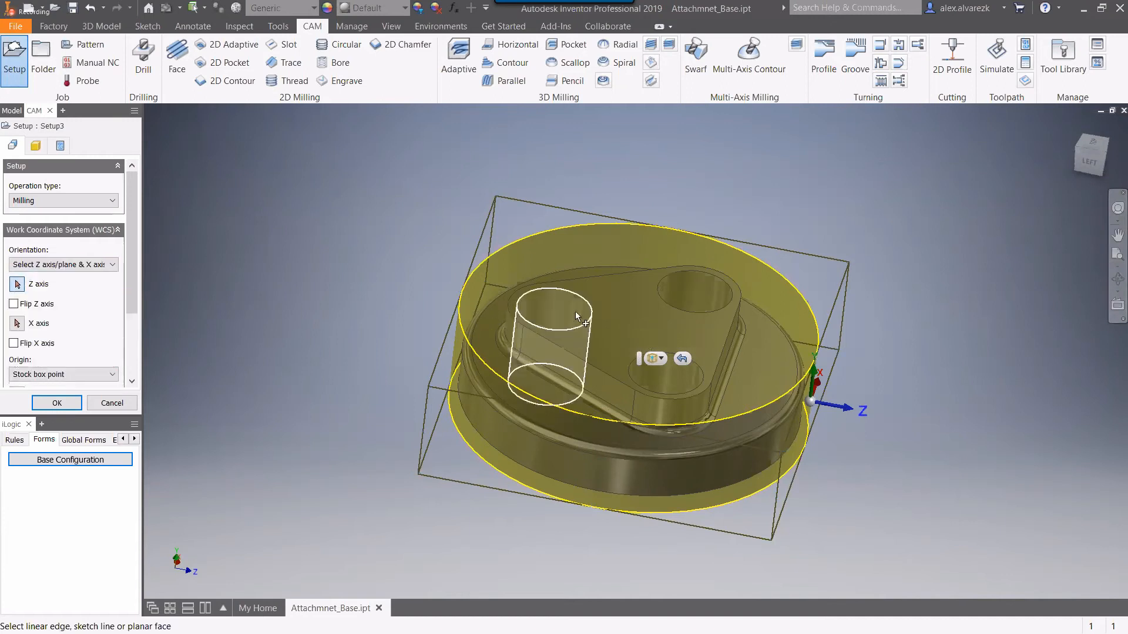
- Try the triangular boss's top face as the Z axis reference and clear that selection
click(604, 312)
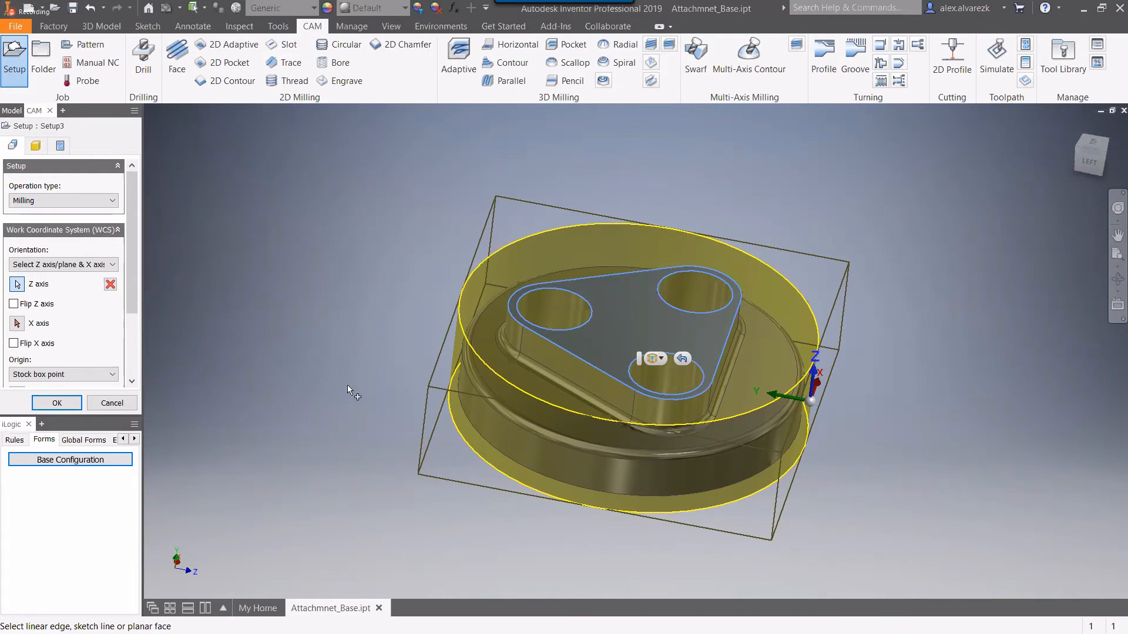
click(109, 285)
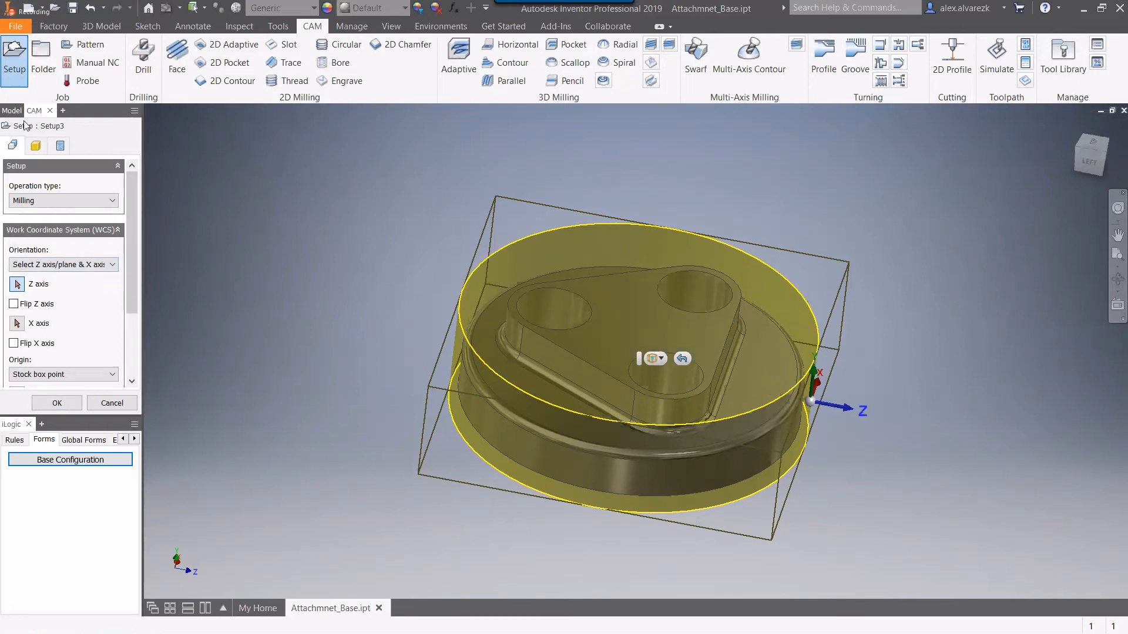
click(8, 111)
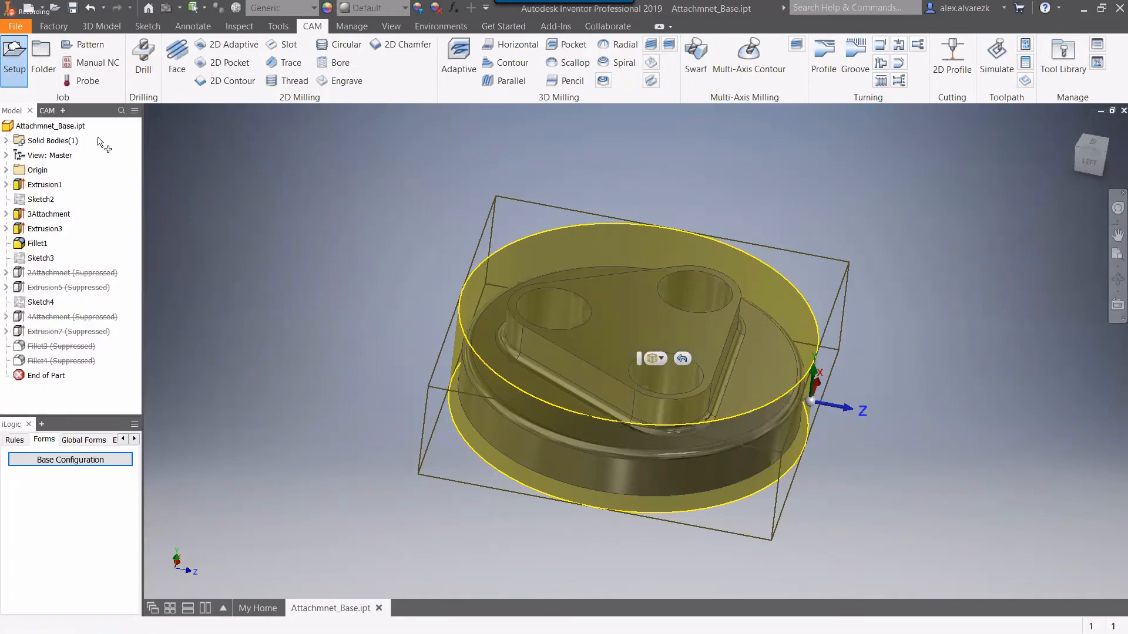
click(49, 114)
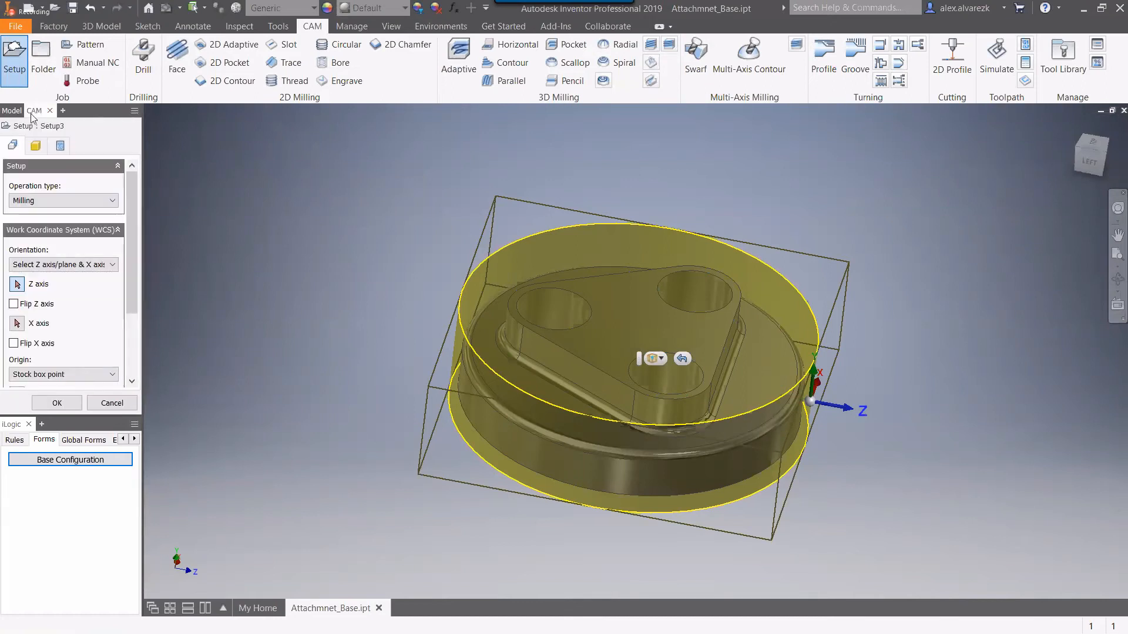
- Use the part's origin Y Axis as the Z axis of the work coordinate system
click(10, 112)
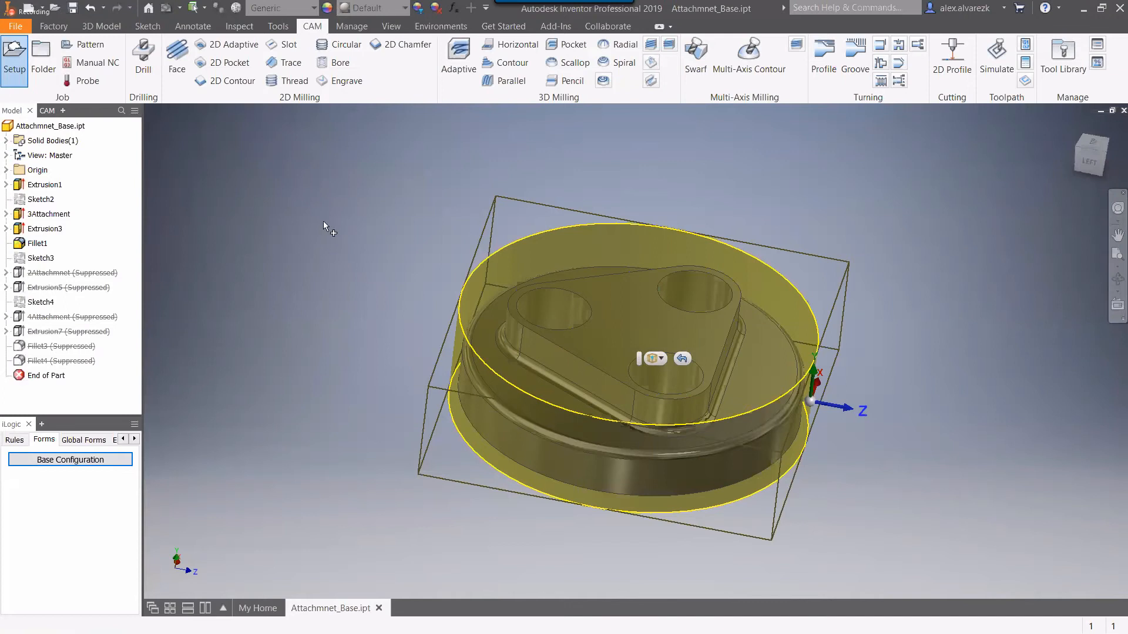
click(6, 170)
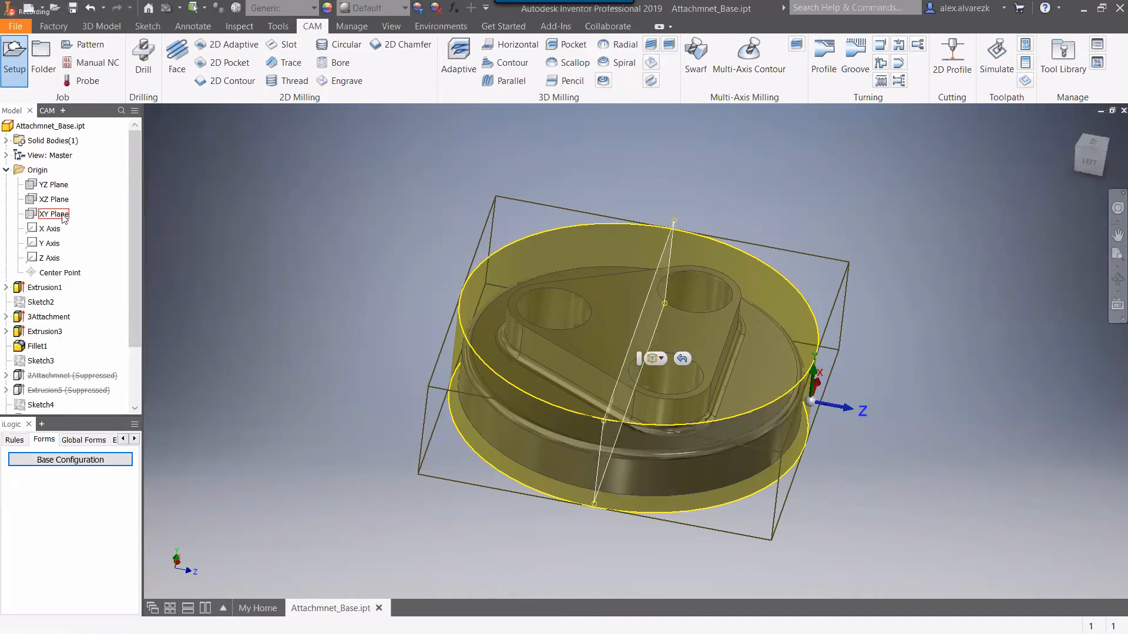
drag(328, 348, 372, 349)
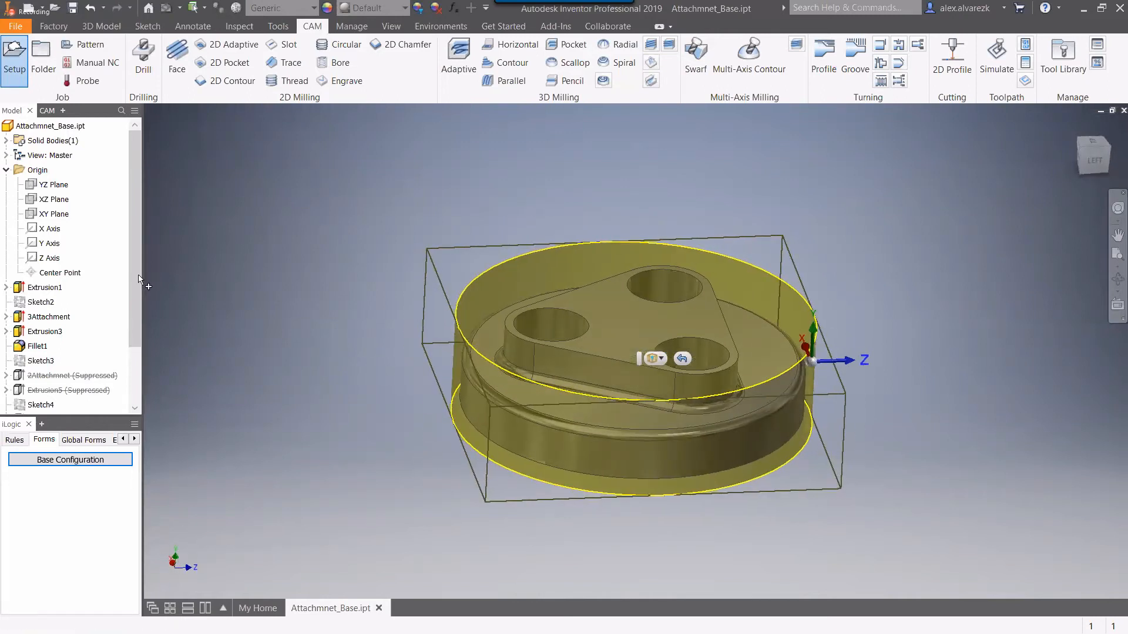
click(50, 243)
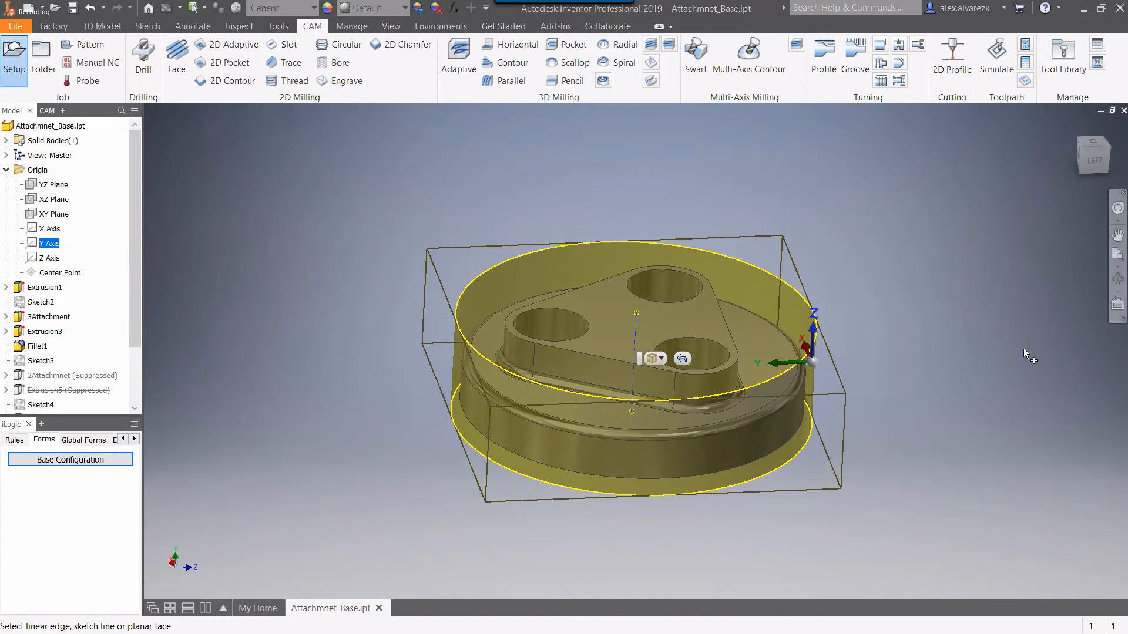
shift+middle_drag(970, 312, 840, 364)
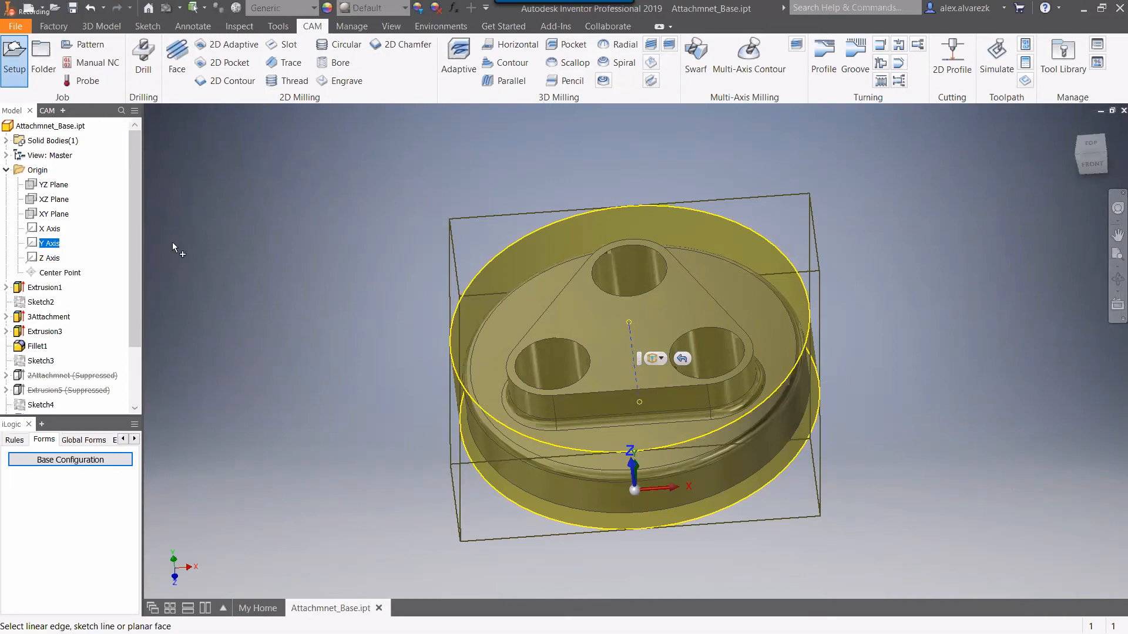
- Place the work coordinate origin at the center stock box point on the stock's top face and finish the setup
click(47, 111)
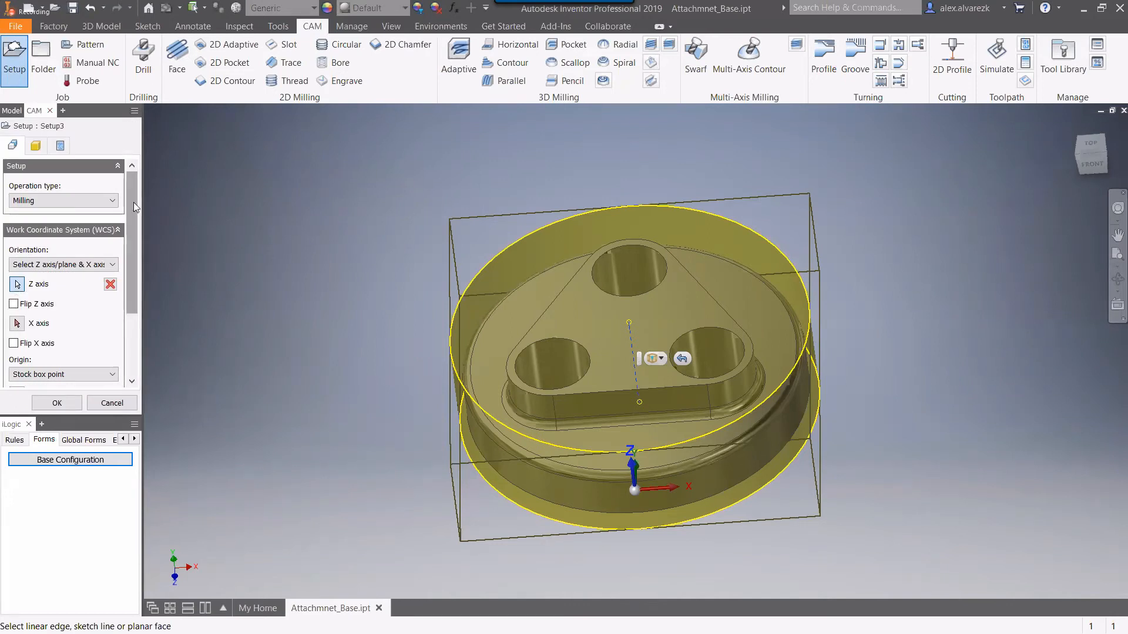
drag(133, 203, 150, 248)
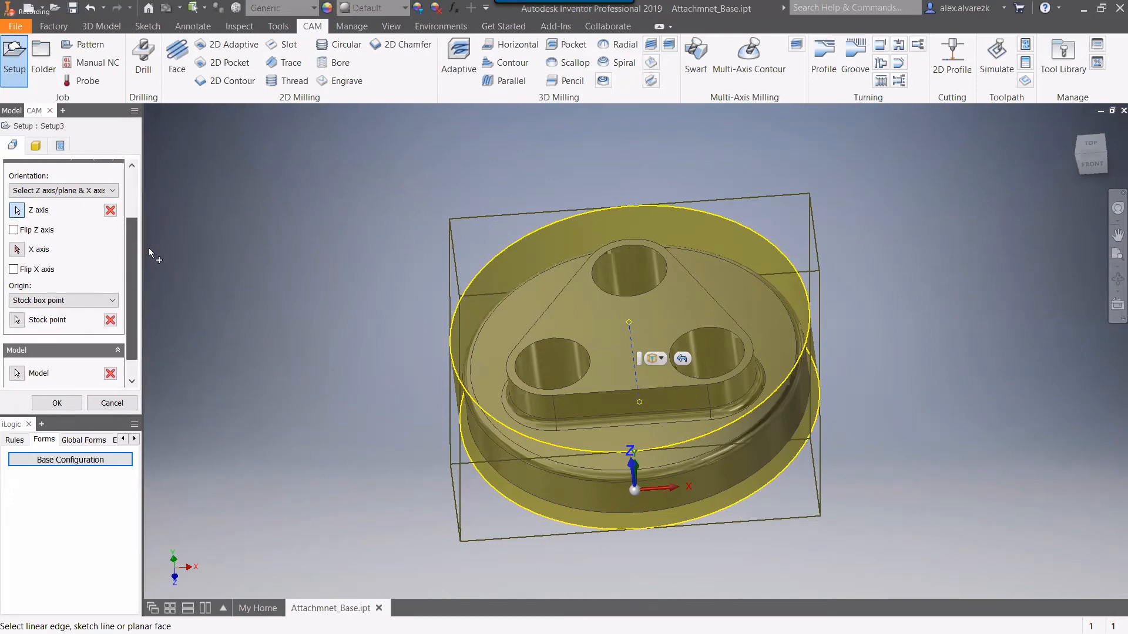
click(17, 320)
key(F4)
mouse_move(254, 386)
mouse_down()
mouse_move(272, 374)
mouse_move(277, 385)
mouse_up()
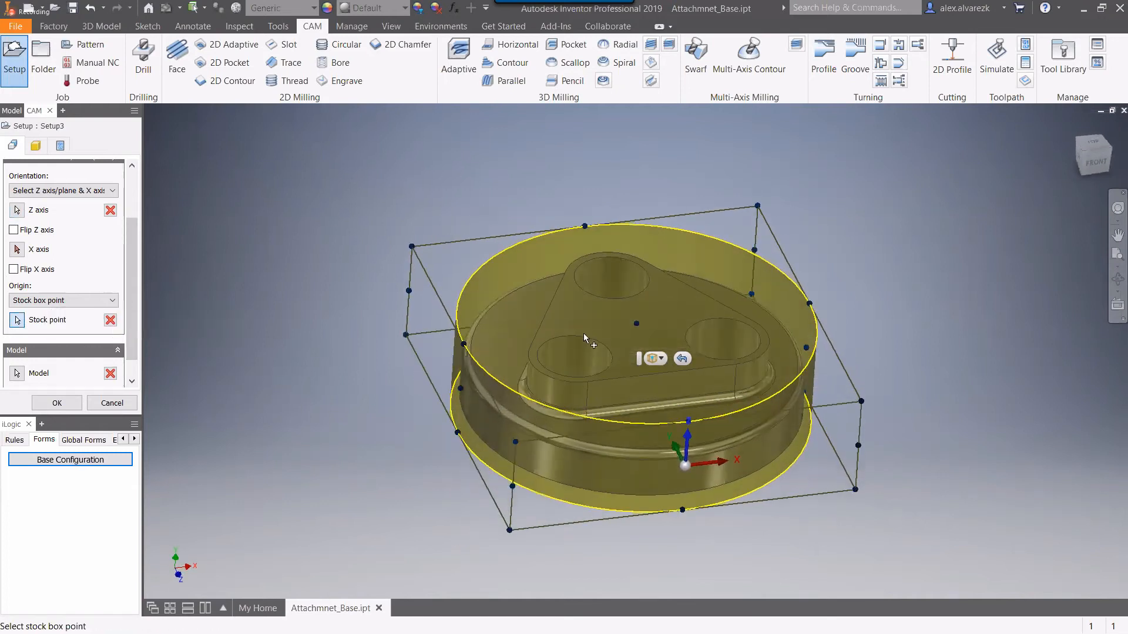
click(636, 324)
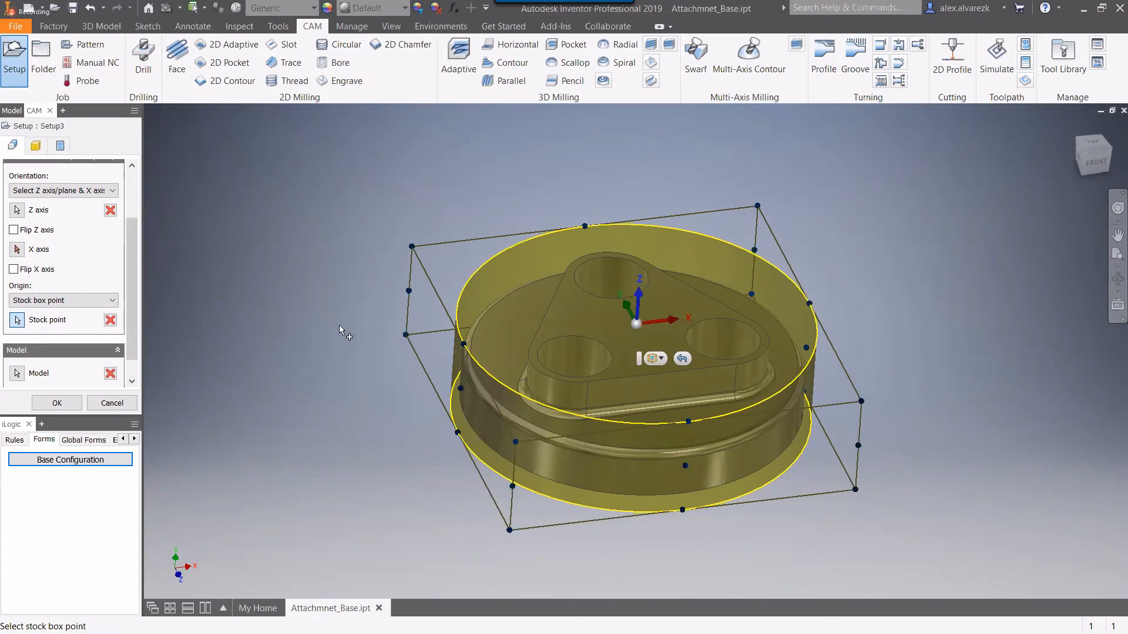
click(54, 401)
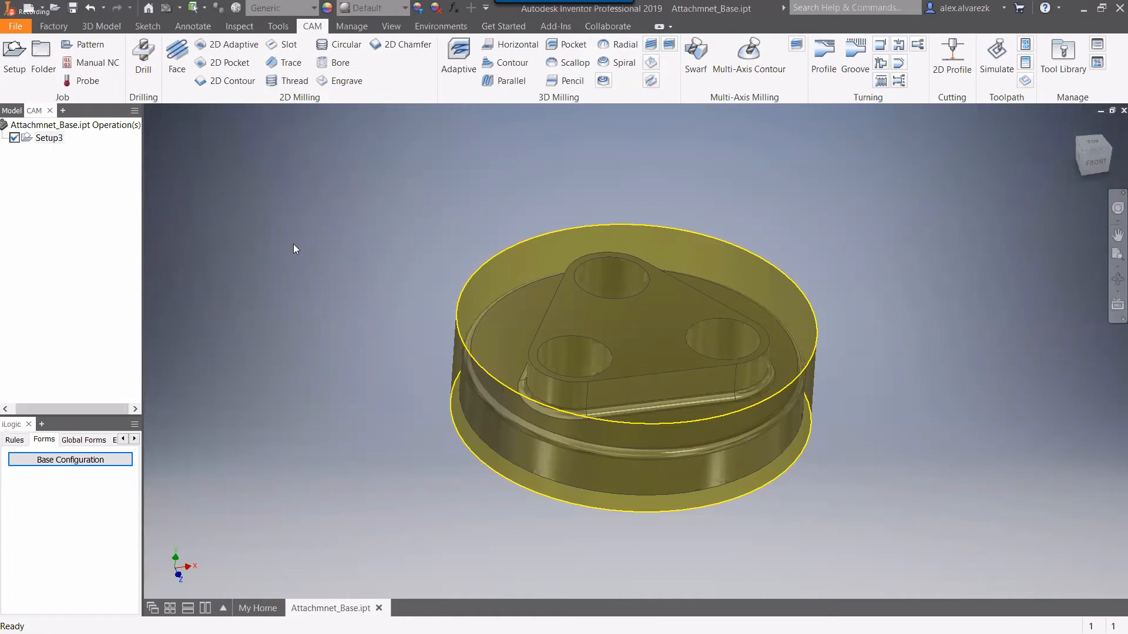
shift+middle_drag(294, 245, 285, 254)
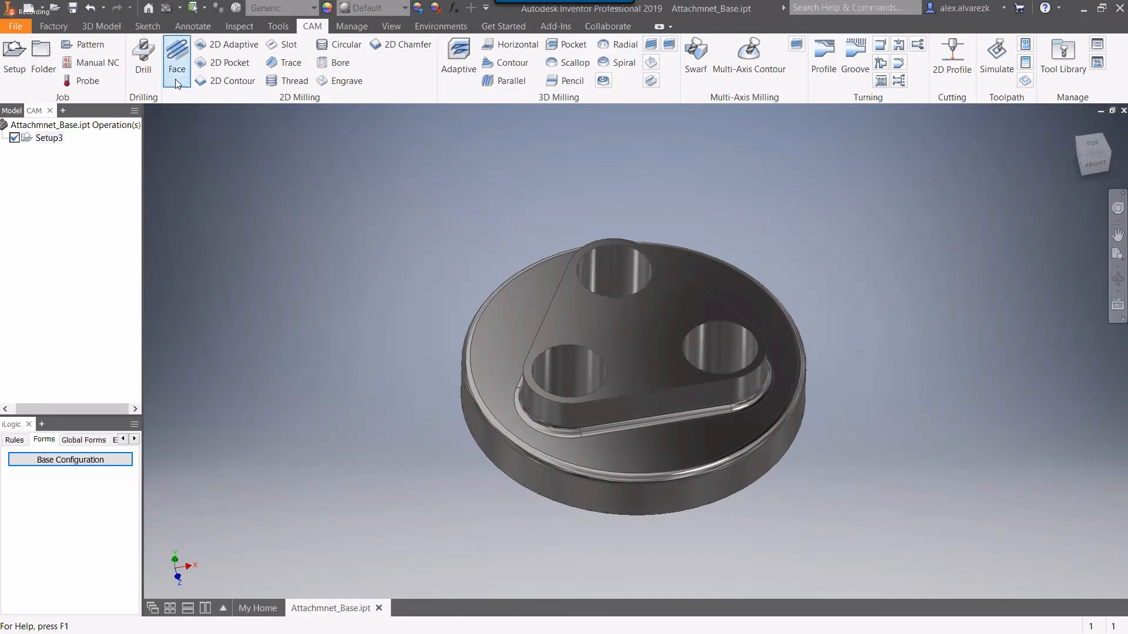
- Create a Face milling operation on the stock's top using tool #1, the 2" face mill
click(177, 56)
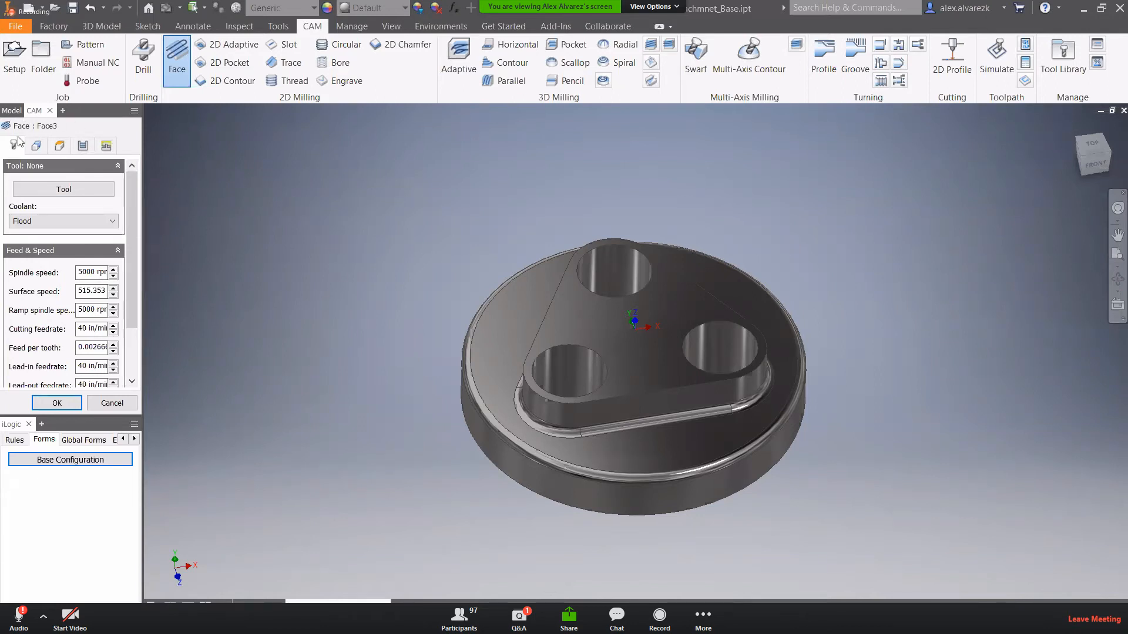
click(62, 189)
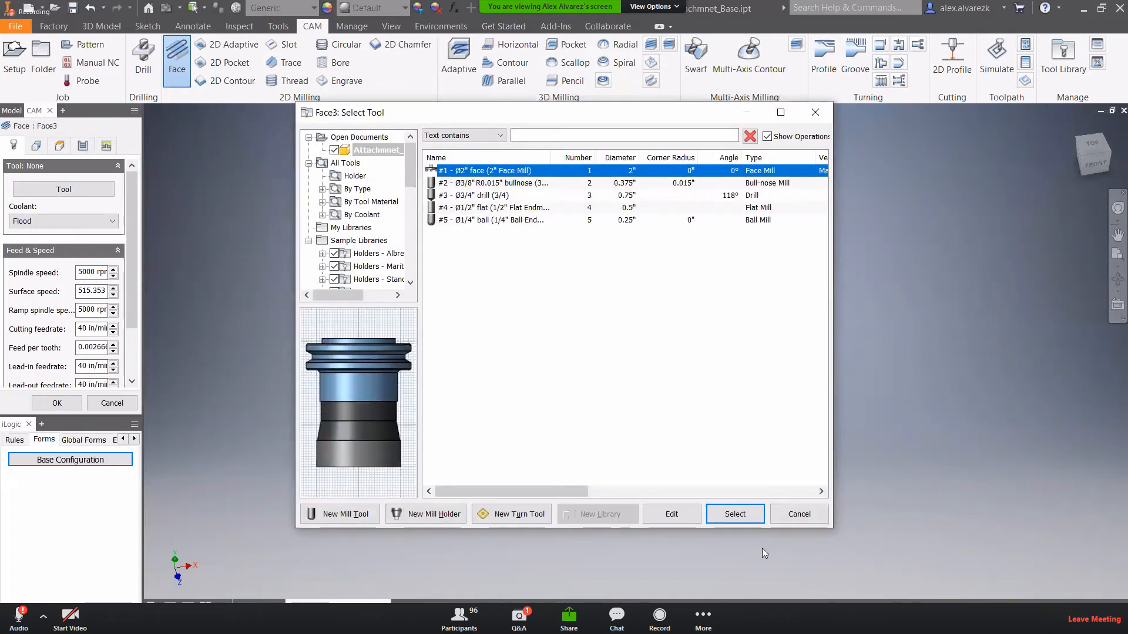
click(735, 514)
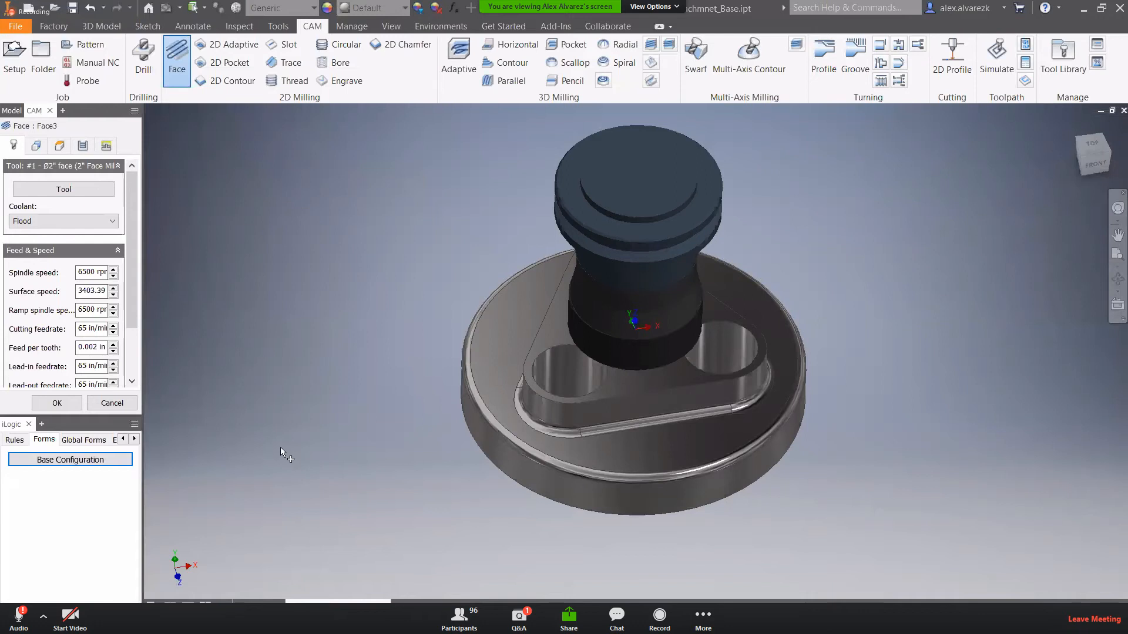
click(68, 405)
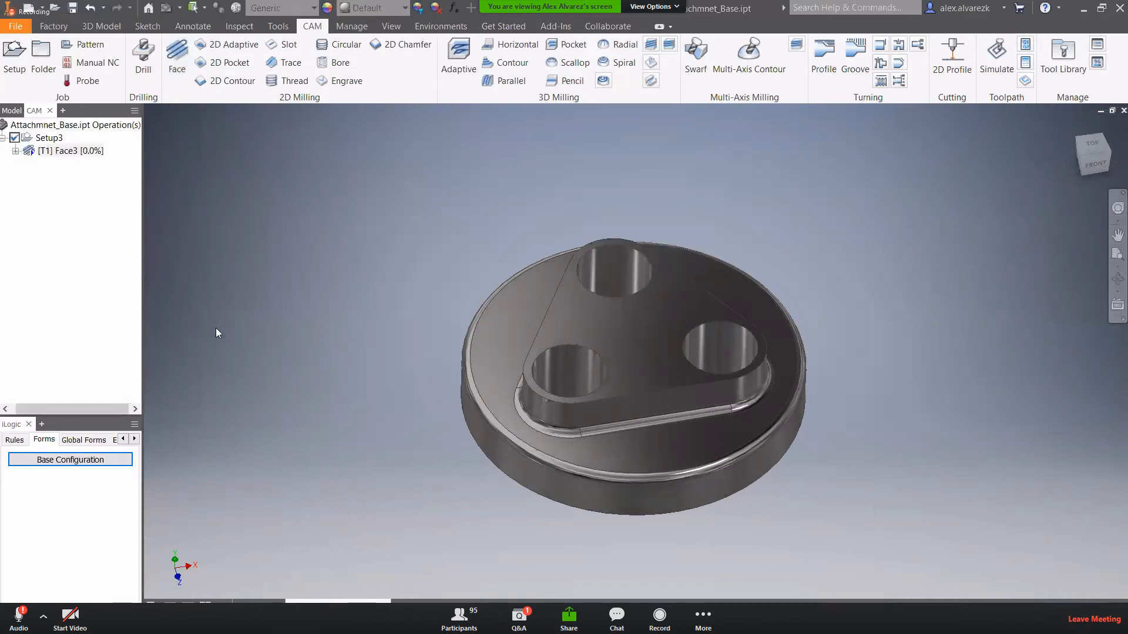
- Examine the facing toolpath over the part from the front and from above
shift+middle_drag(266, 304, 263, 277)
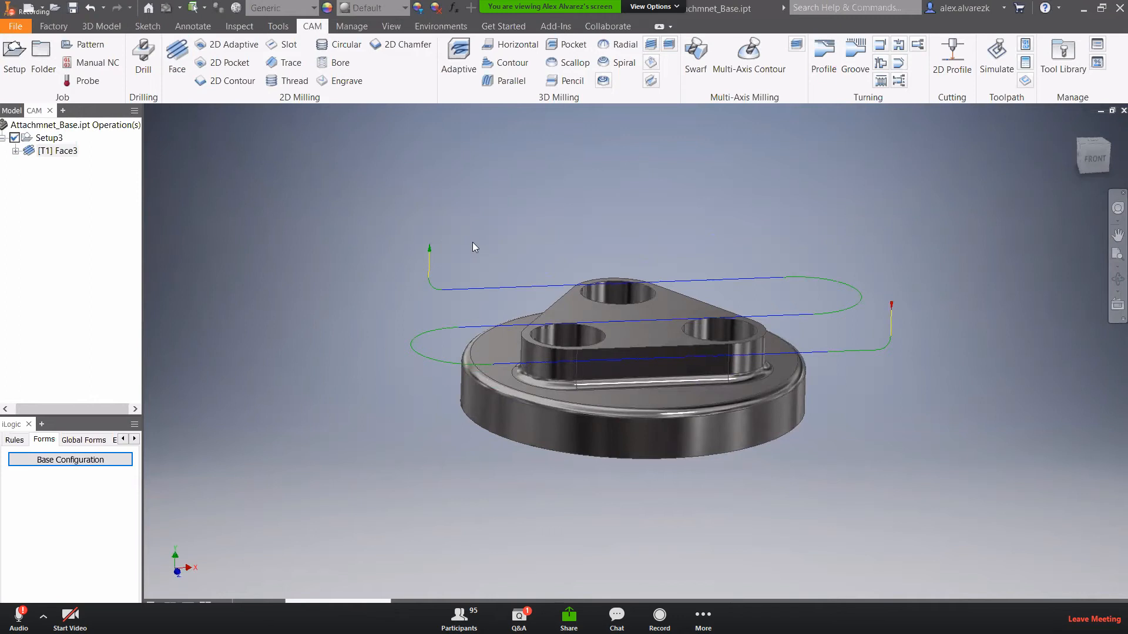
mouse_move(939, 303)
shift+middle_down()
mouse_move(954, 282)
mouse_move(942, 296)
shift+middle_up()
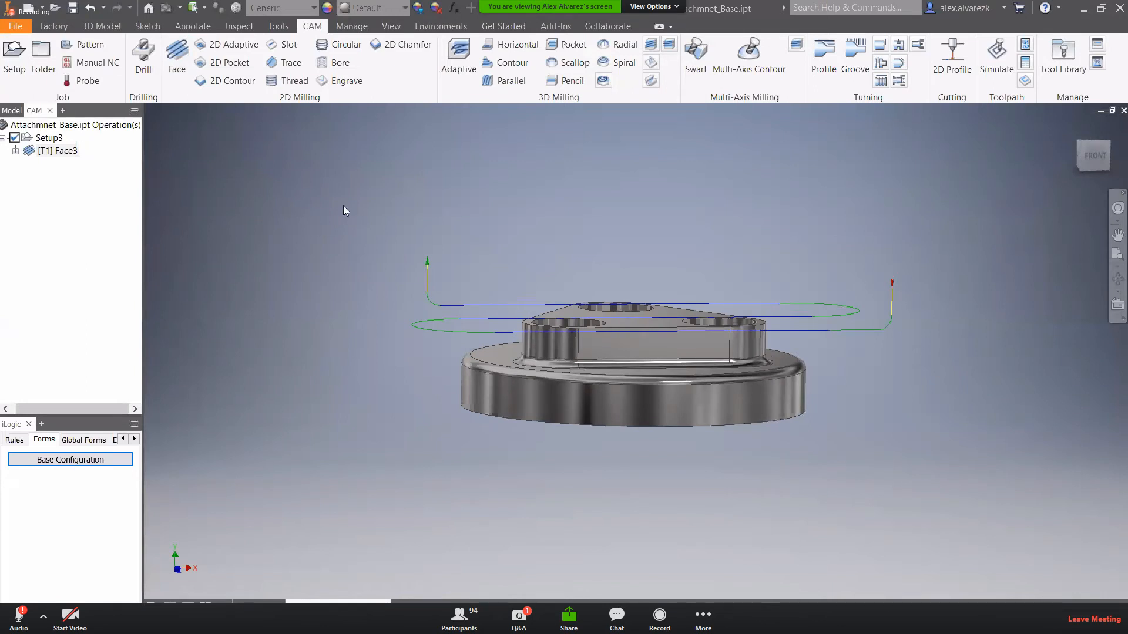
shift+middle_drag(405, 218, 469, 223)
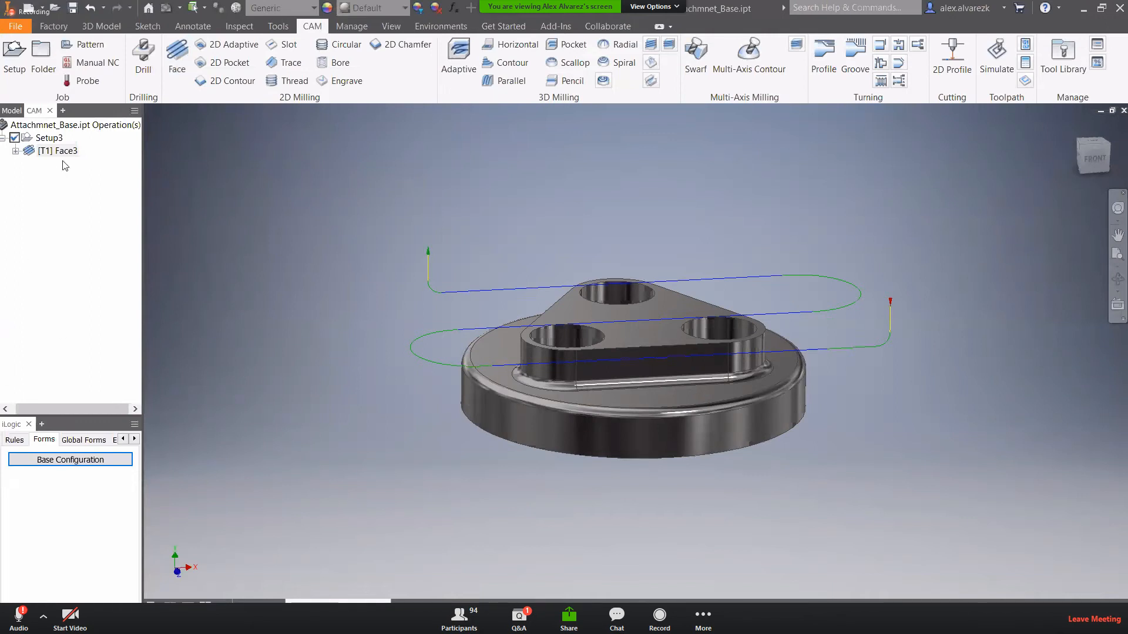
mouse_move(350, 256)
shift+middle_down()
mouse_move(350, 244)
mouse_move(348, 267)
shift+middle_up()
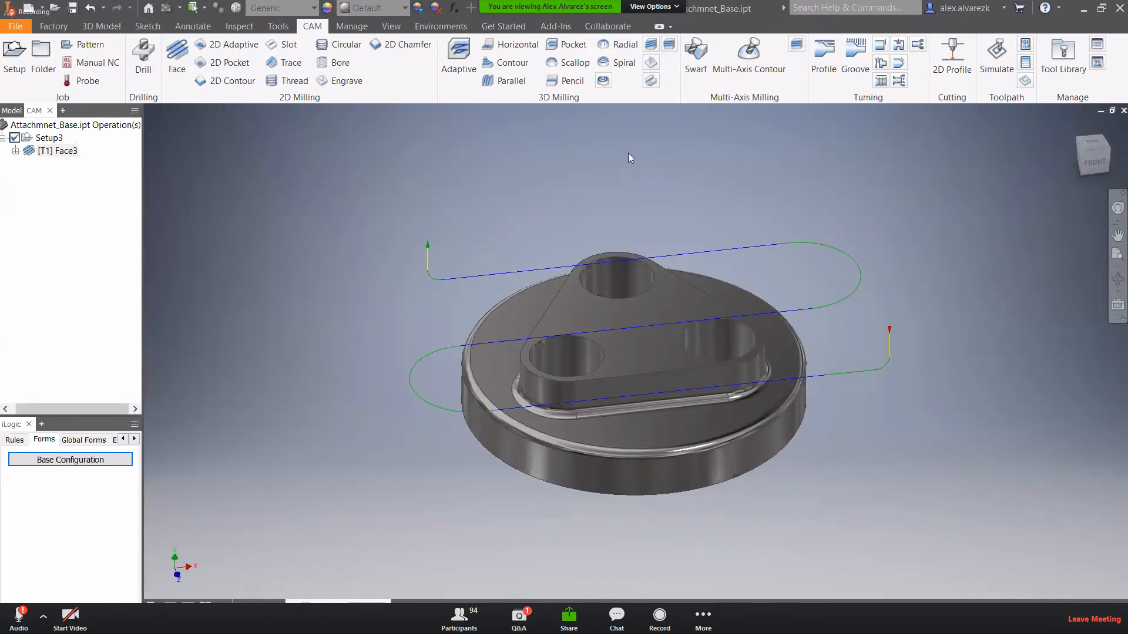
mouse_move(396, 179)
shift+middle_down()
mouse_move(410, 176)
mouse_move(414, 190)
shift+middle_up()
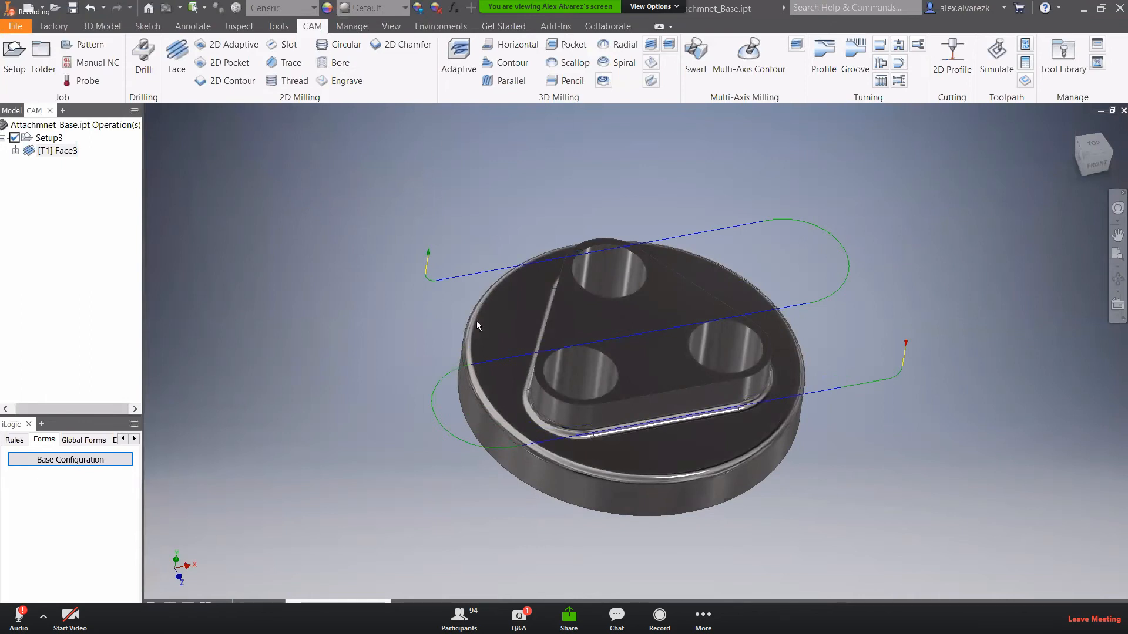
shift+middle_drag(523, 378, 274, 286)
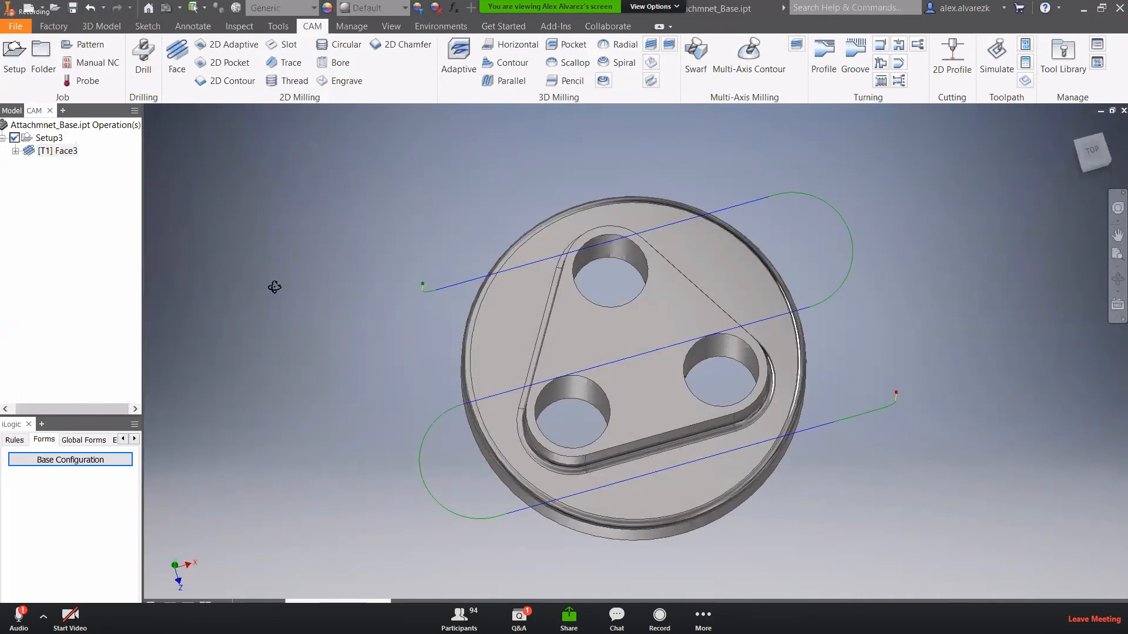
- Start a Drill operation and assign tool #3, the 3/4" drill
click(144, 58)
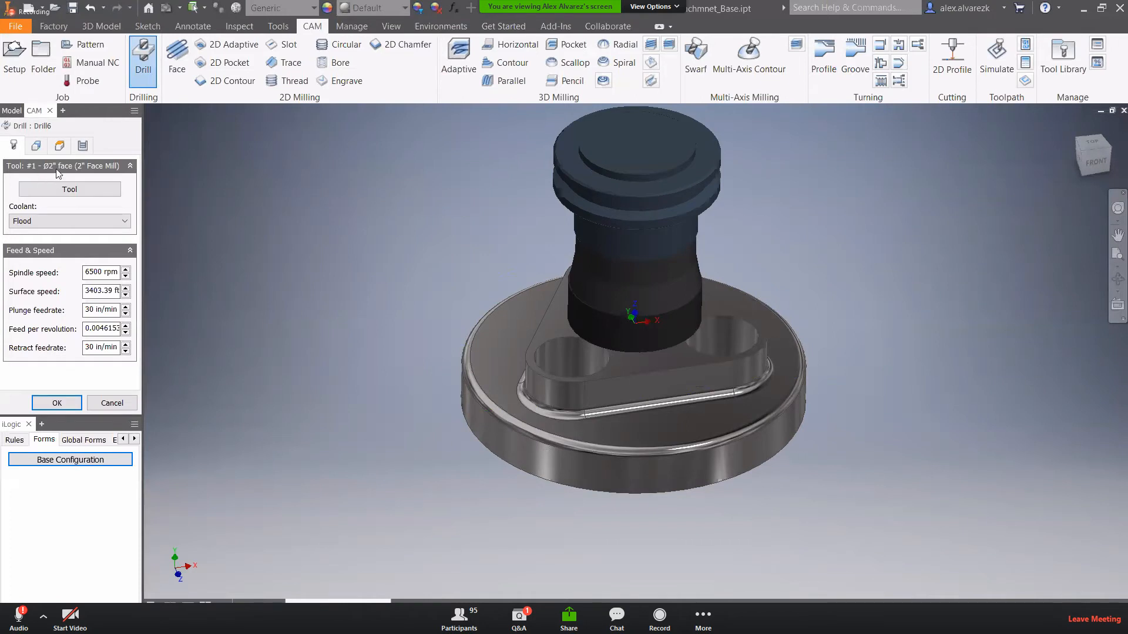
click(70, 189)
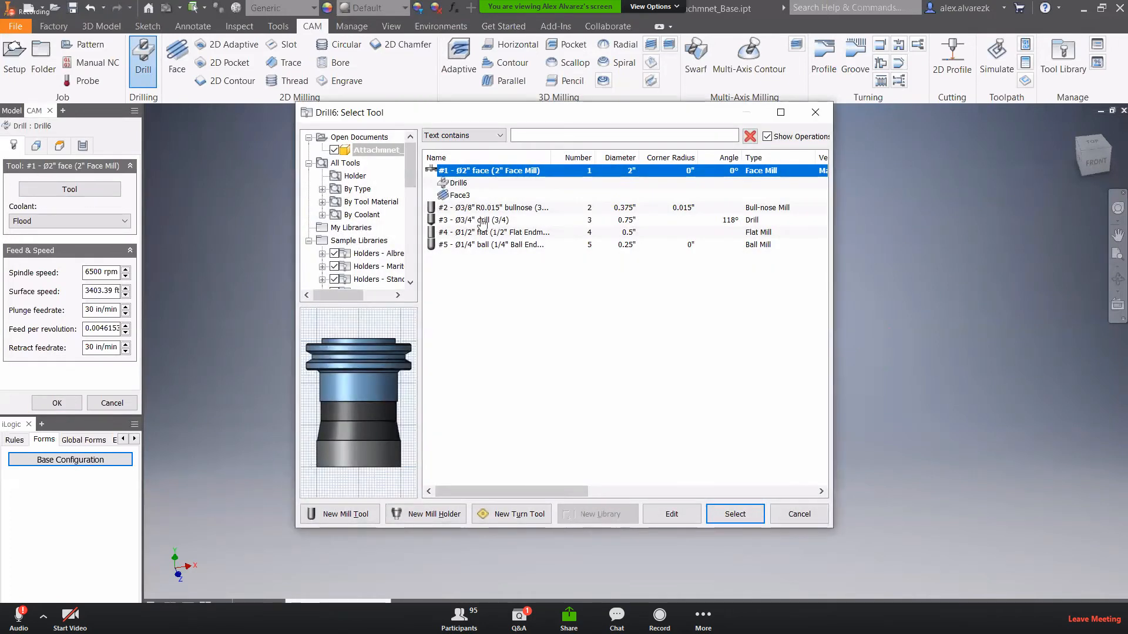
click(487, 220)
click(733, 514)
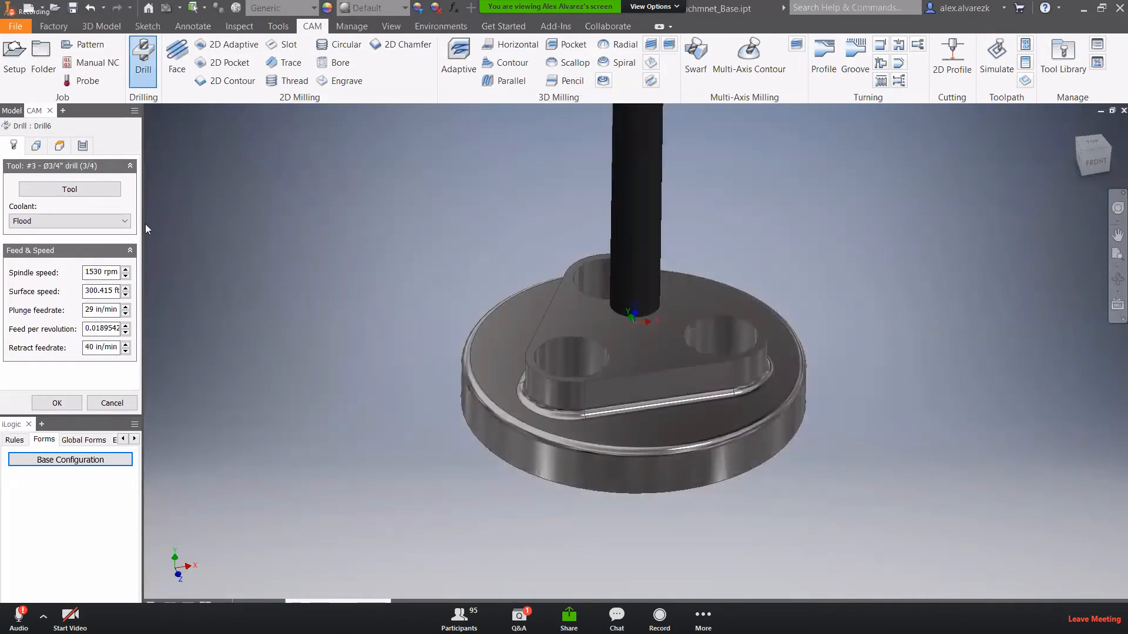
- Choose the face of one boss hole as drilling geometry and include all holes of the same diameter
click(37, 150)
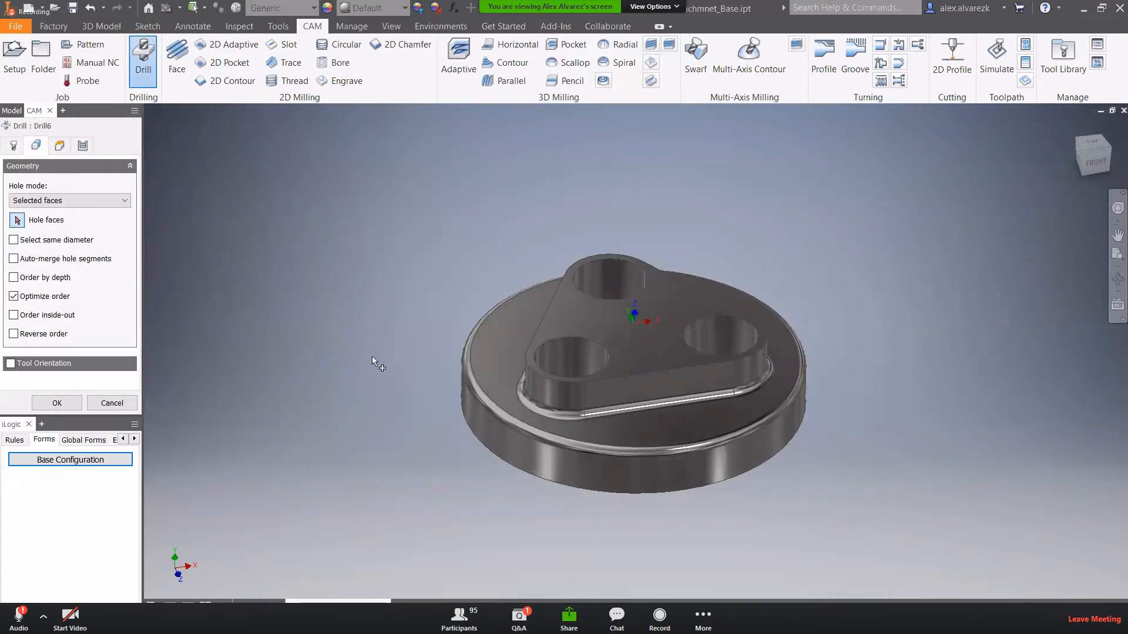
click(610, 281)
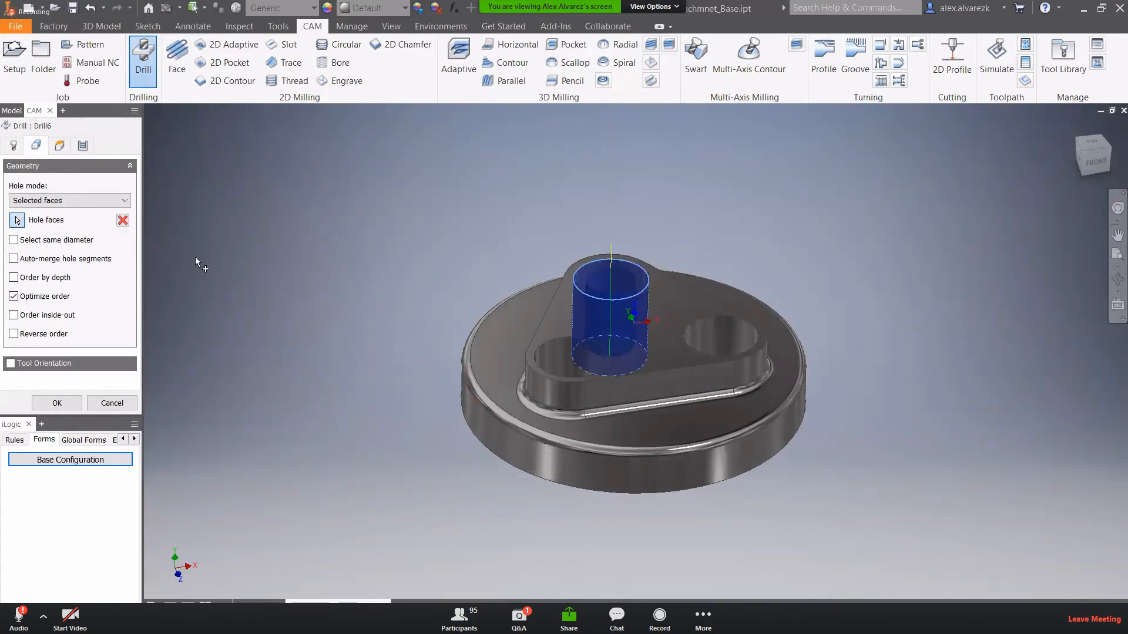
click(14, 240)
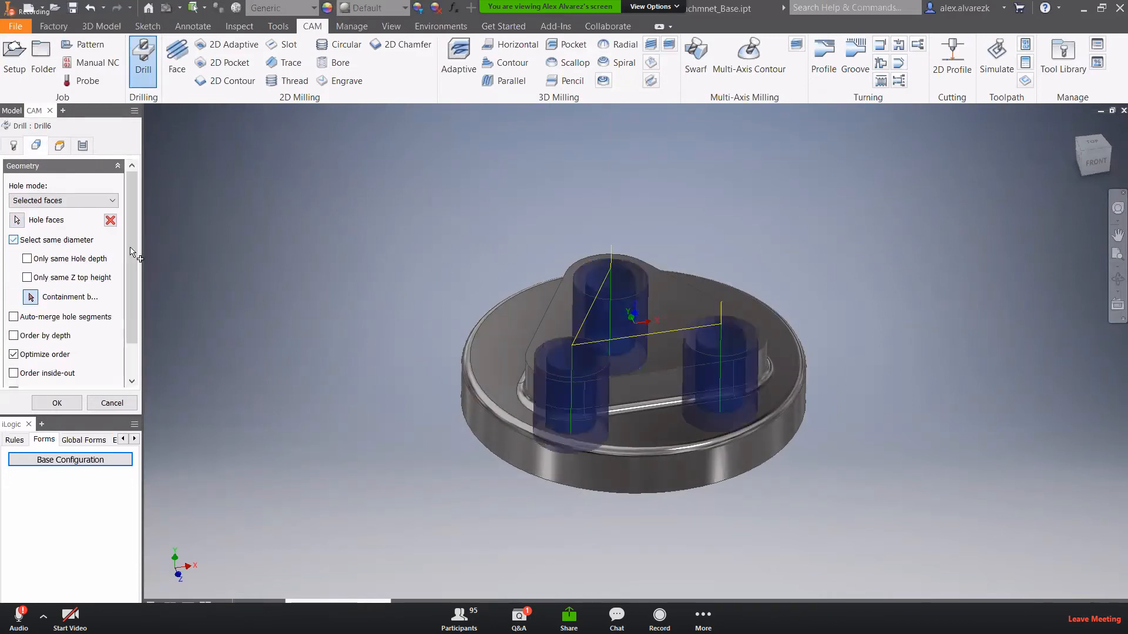
shift+middle_drag(365, 334, 345, 294)
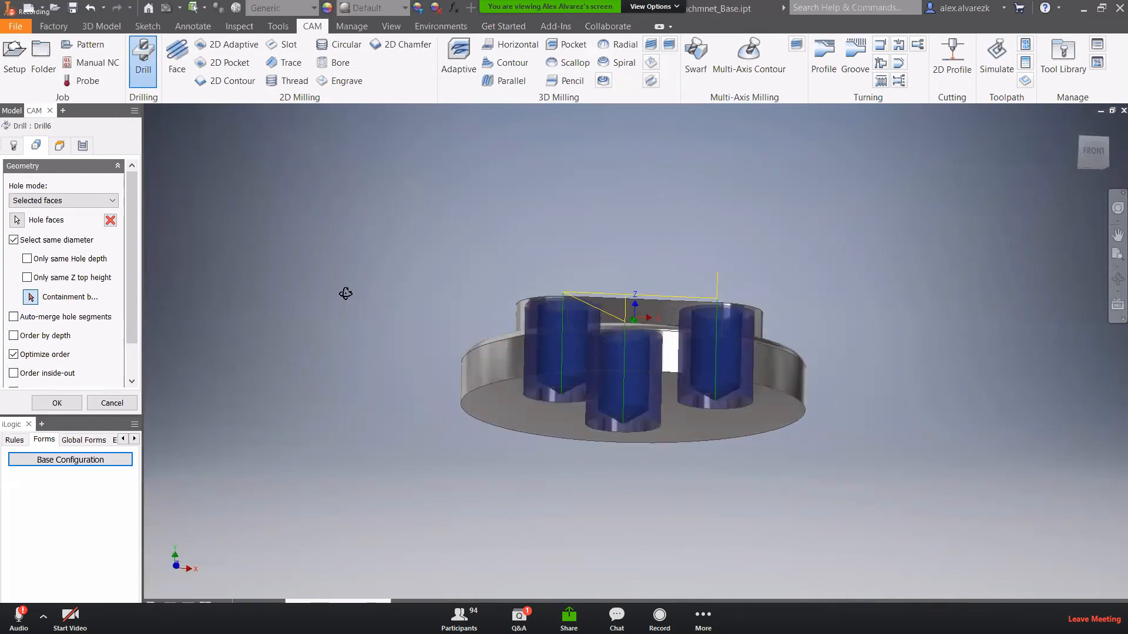
- Make the drill tip pass through the hole bottom with a 0.1 in break-through depth and finish the drilling operation
click(60, 148)
drag(127, 243, 147, 344)
mouse_move(301, 297)
shift+middle_down()
mouse_move(302, 307)
mouse_move(296, 292)
shift+middle_up()
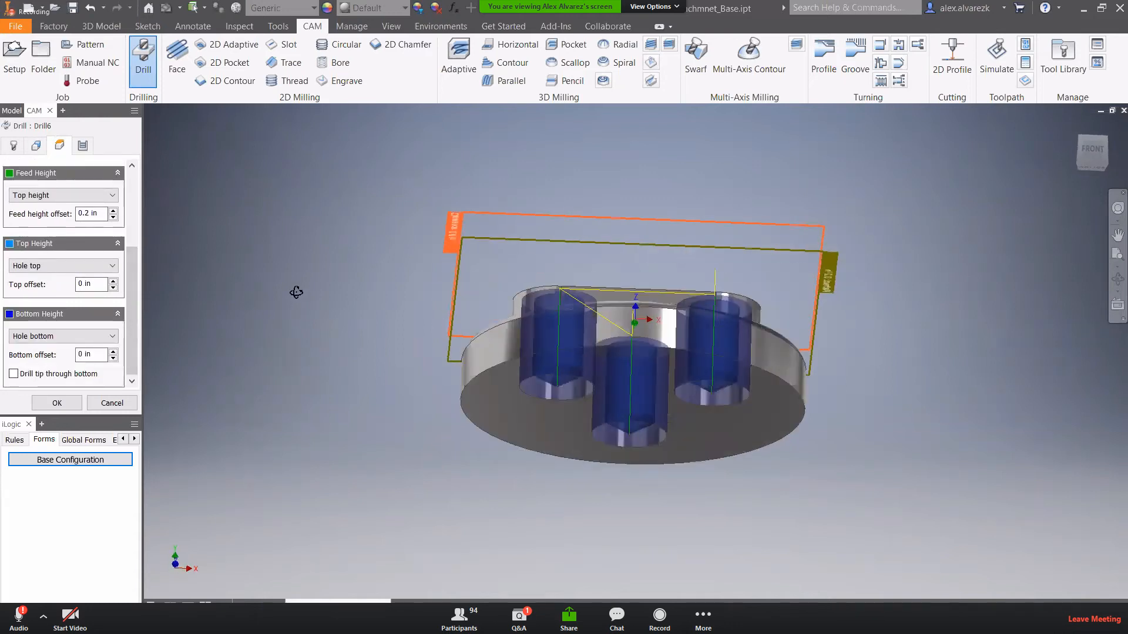
click(16, 374)
drag(128, 322, 128, 343)
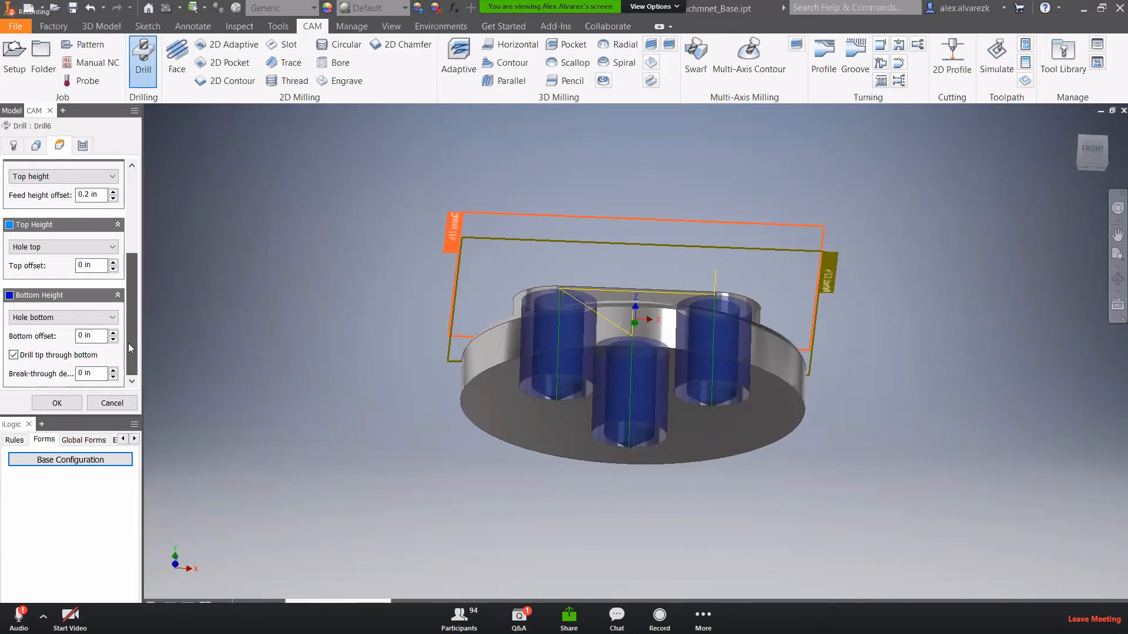
click(94, 373)
text(.1)
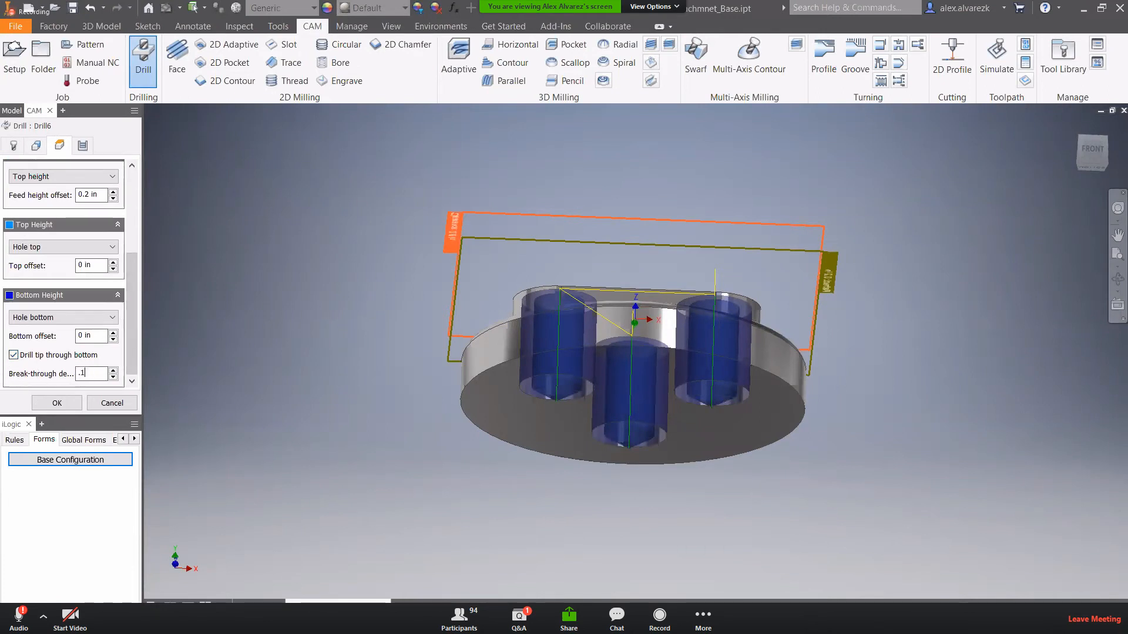
click(57, 403)
- Move the drilling operation ahead of the facing operation in the setup and review both toolpaths
shift+middle_drag(368, 249, 353, 303)
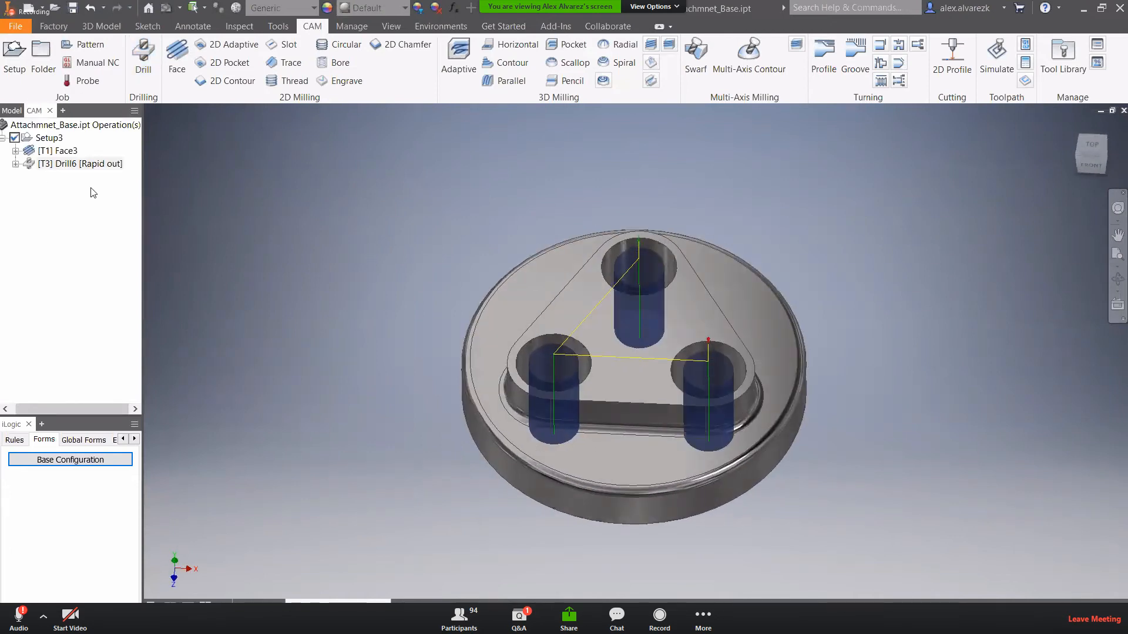
drag(75, 167, 94, 141)
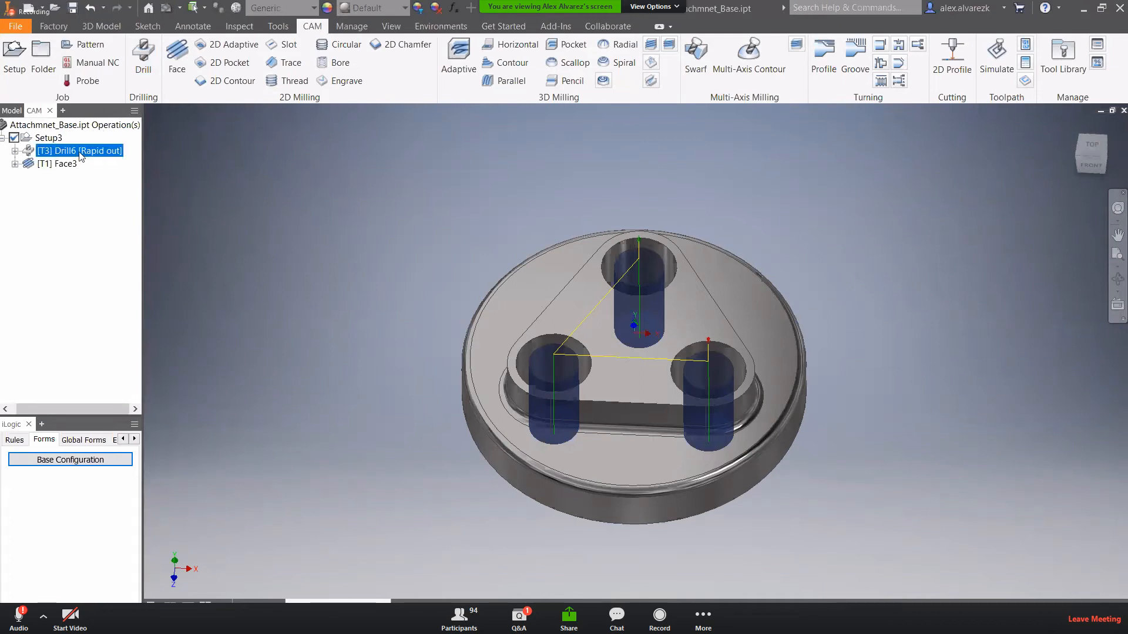
click(62, 164)
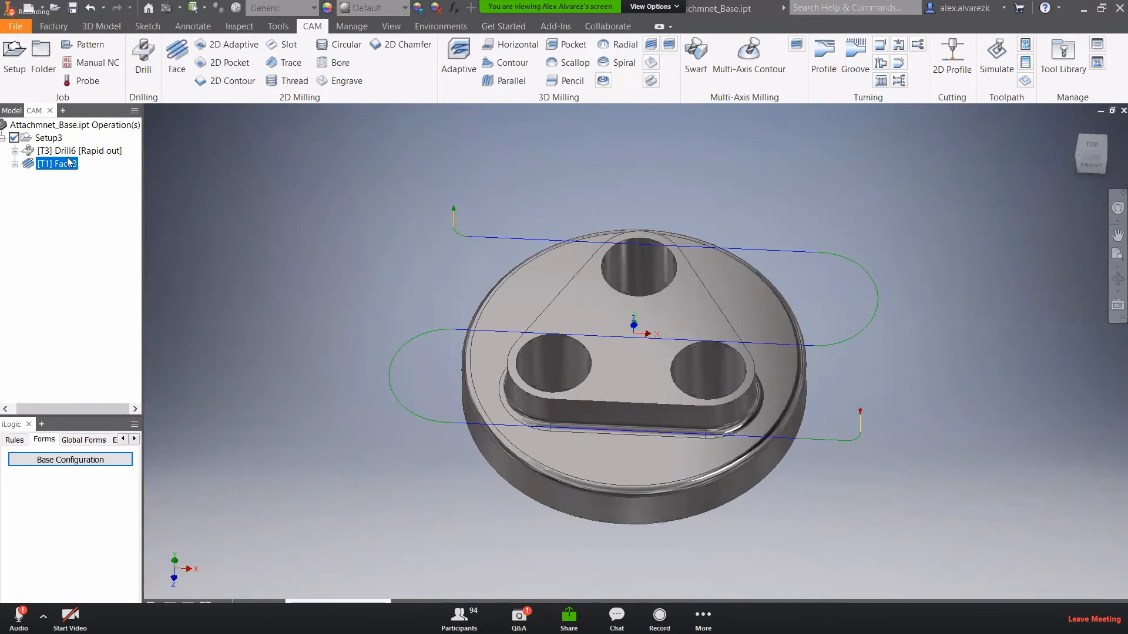
click(69, 152)
mouse_move(264, 284)
shift+middle_down()
mouse_move(264, 244)
mouse_move(257, 273)
shift+middle_up()
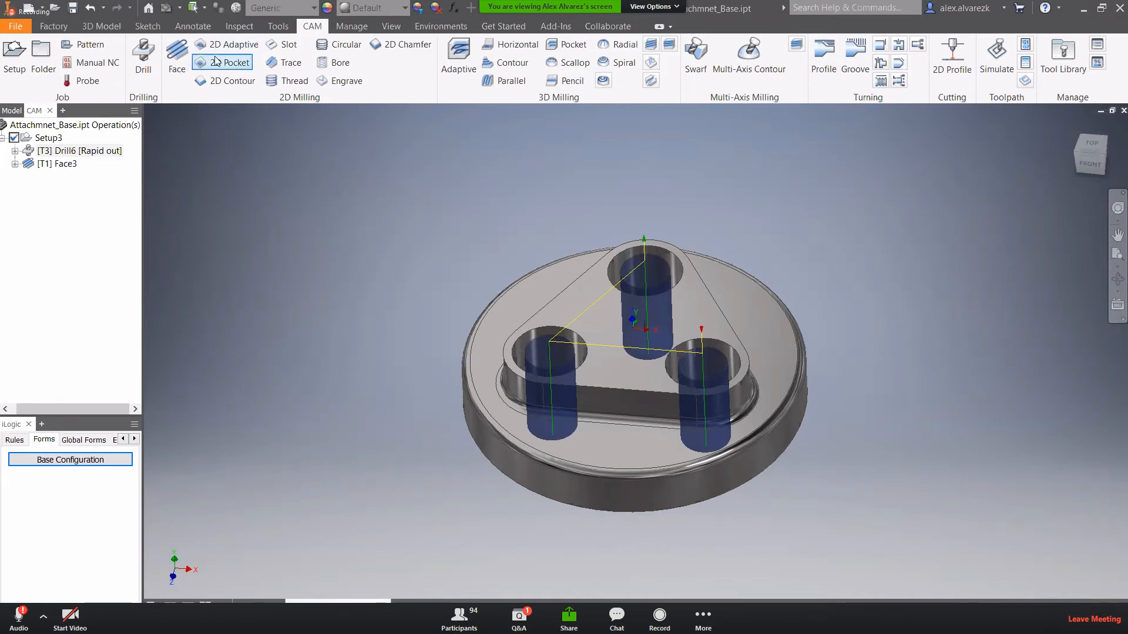
- Start a 2D Adaptive operation and assign tool #2, the 3/8" R0.015" bullnose end mill
click(227, 44)
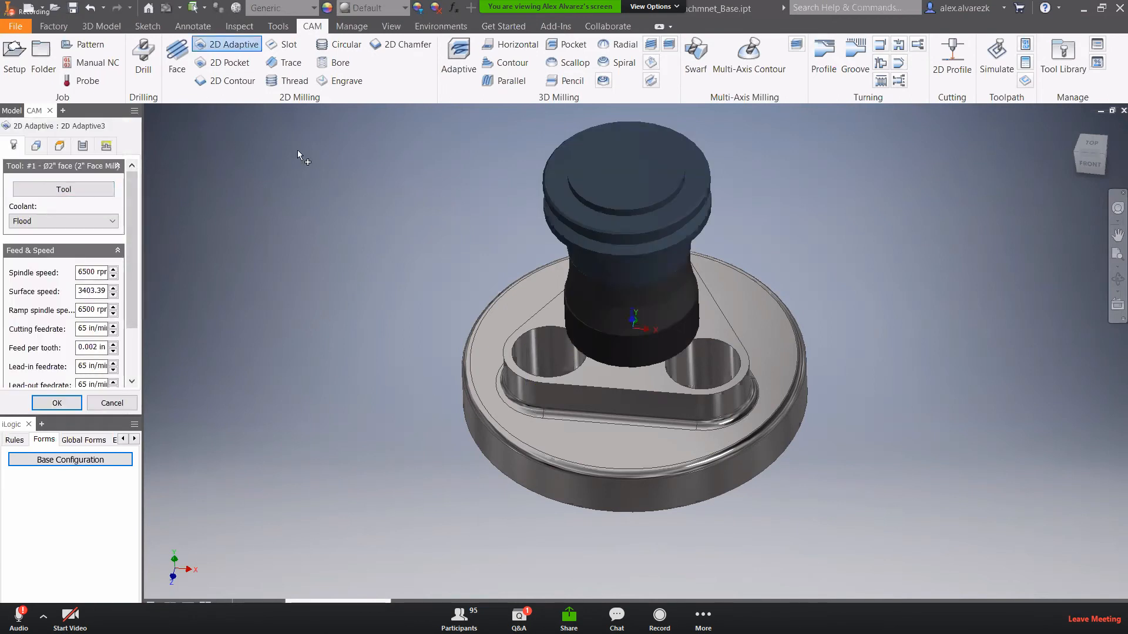
click(43, 188)
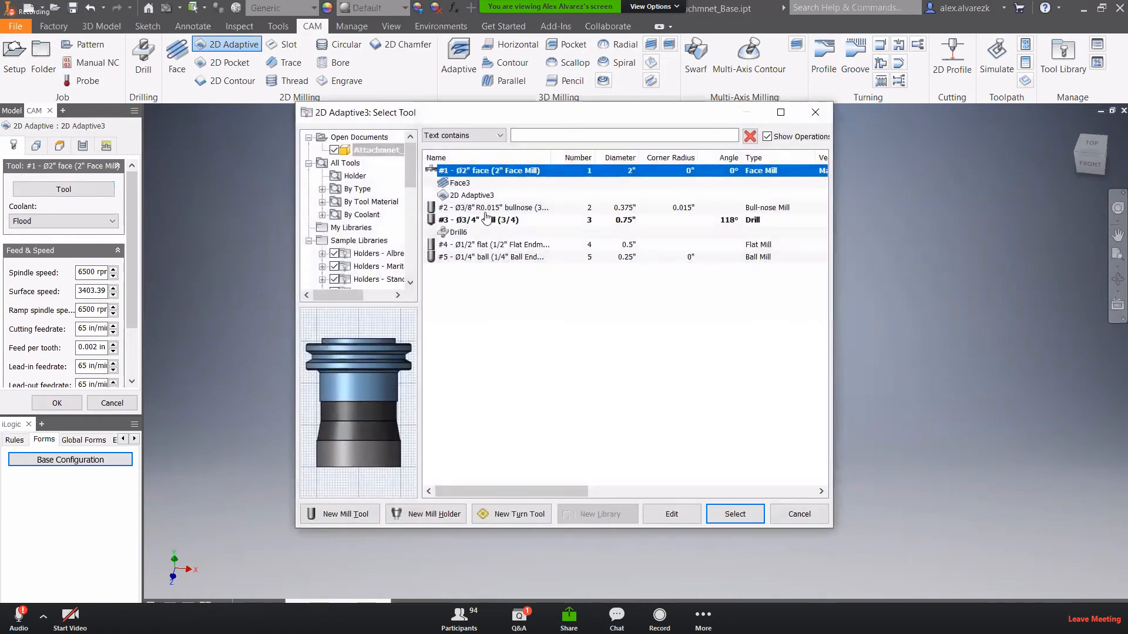
click(476, 208)
click(727, 516)
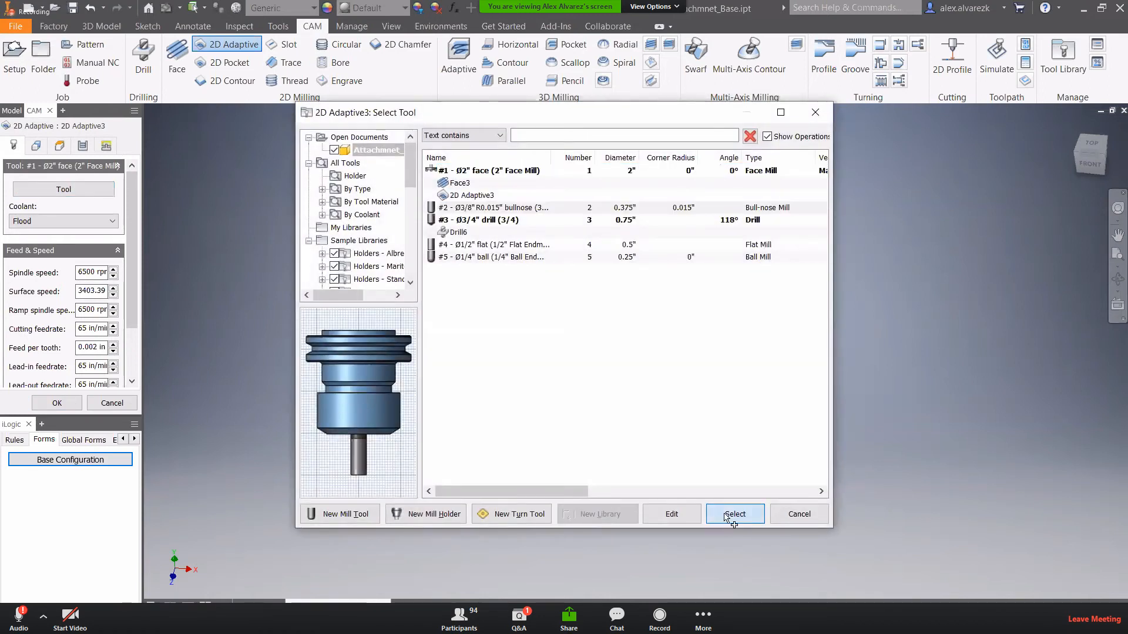
- Use the contour around the triangular boss's base as the 2D Adaptive pocket selection and finish the operation
click(42, 150)
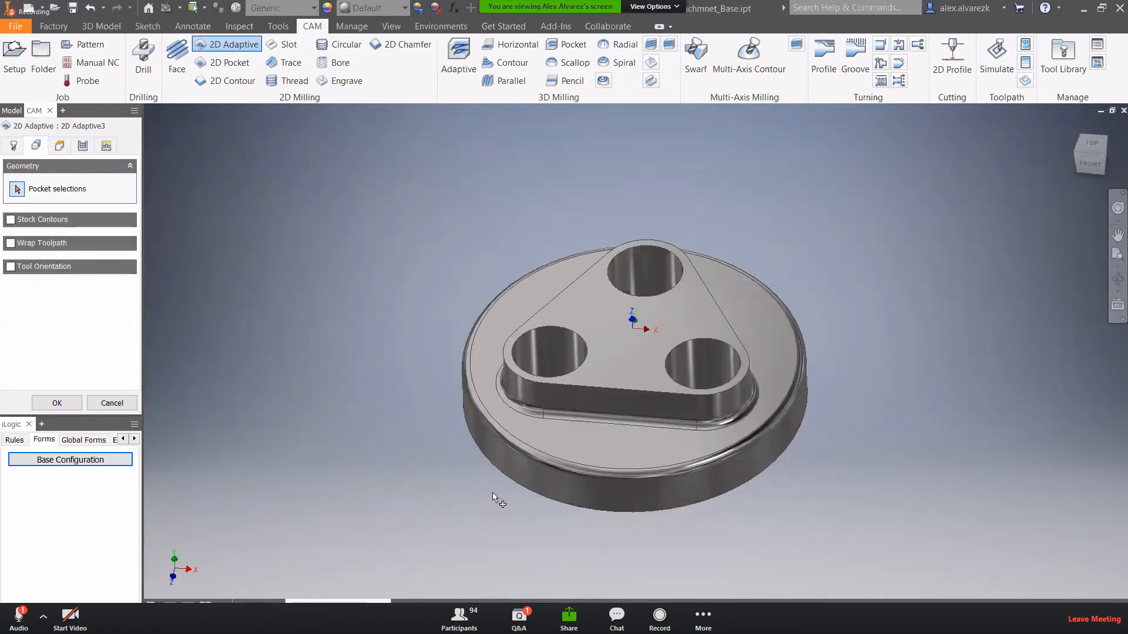
click(563, 422)
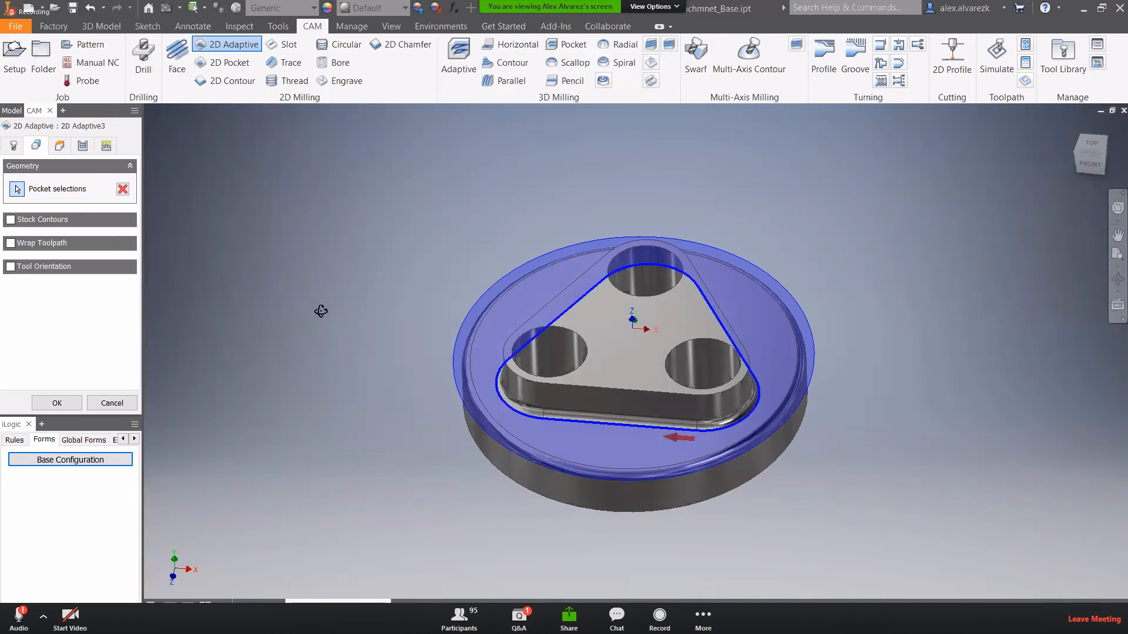
shift+middle_drag(319, 312, 322, 337)
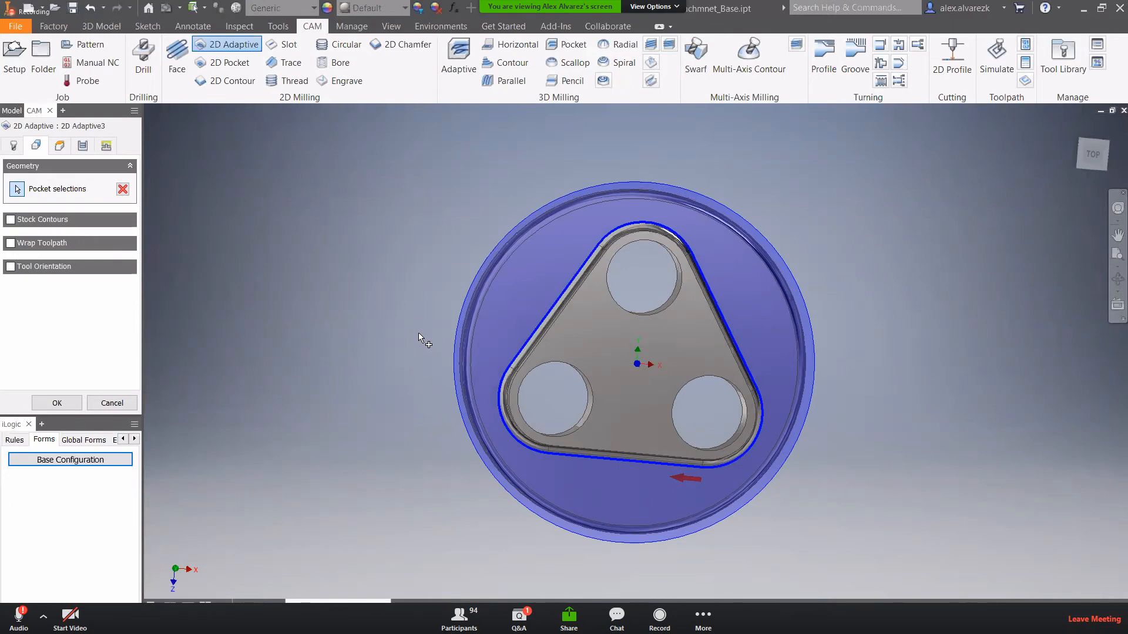
shift+middle_drag(392, 313, 403, 268)
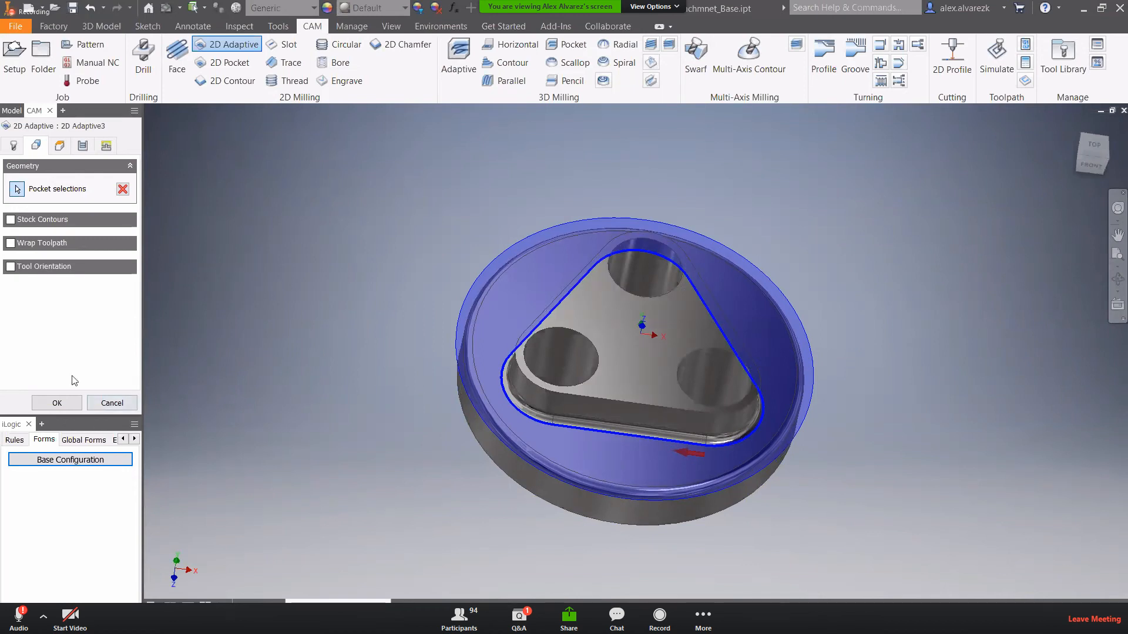
click(57, 403)
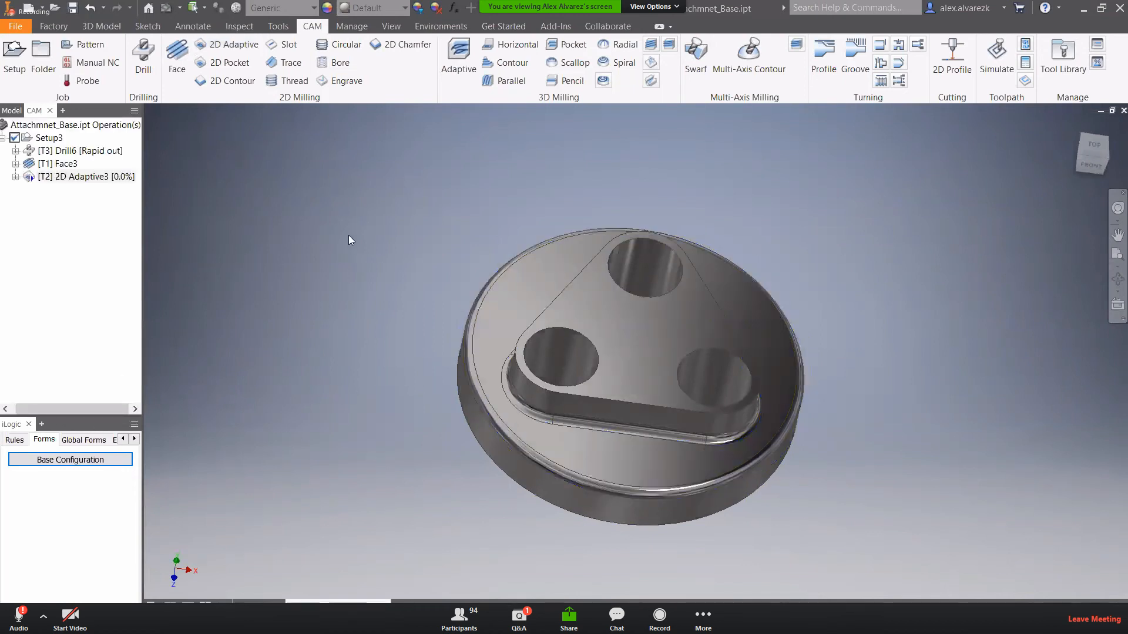
- Review the toolpaths of the drilling, facing and 2D Adaptive operations on the part
click(88, 151)
click(71, 166)
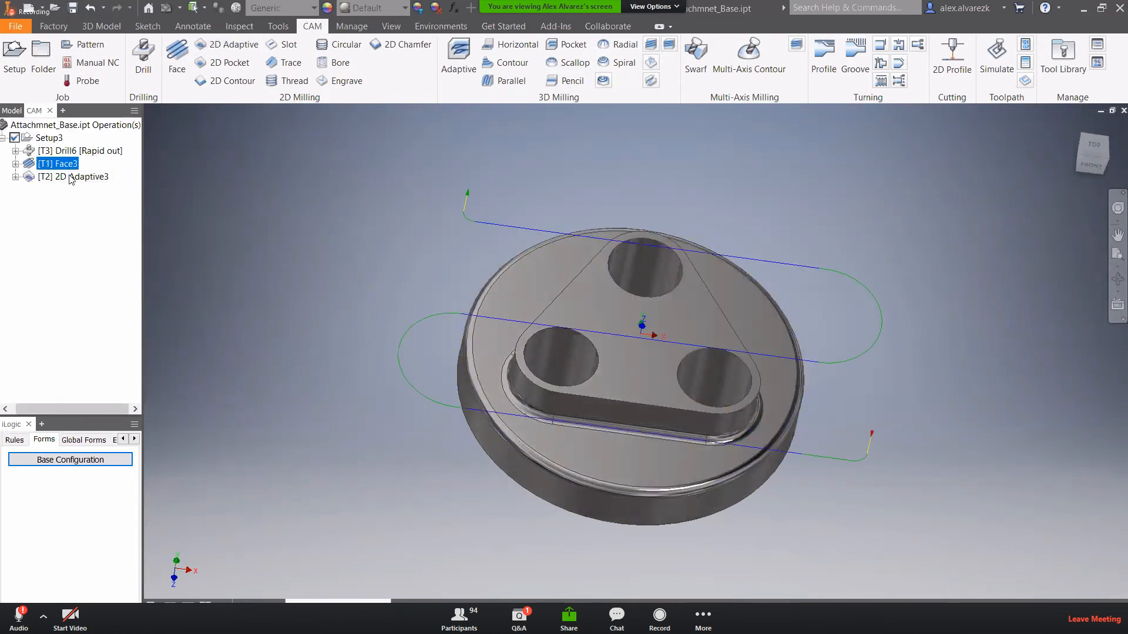
click(71, 177)
shift+middle_drag(271, 234, 242, 241)
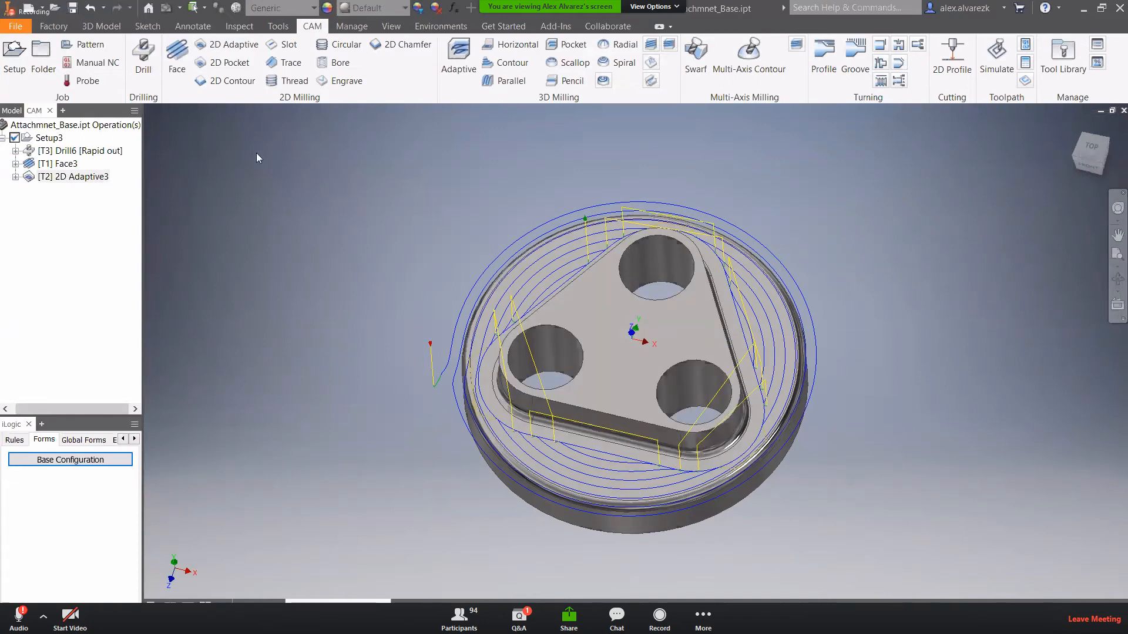
- Add a 2D Contour operation around the round base's bottom outer edge using tool #4, the 1/2" flat end mill
click(241, 81)
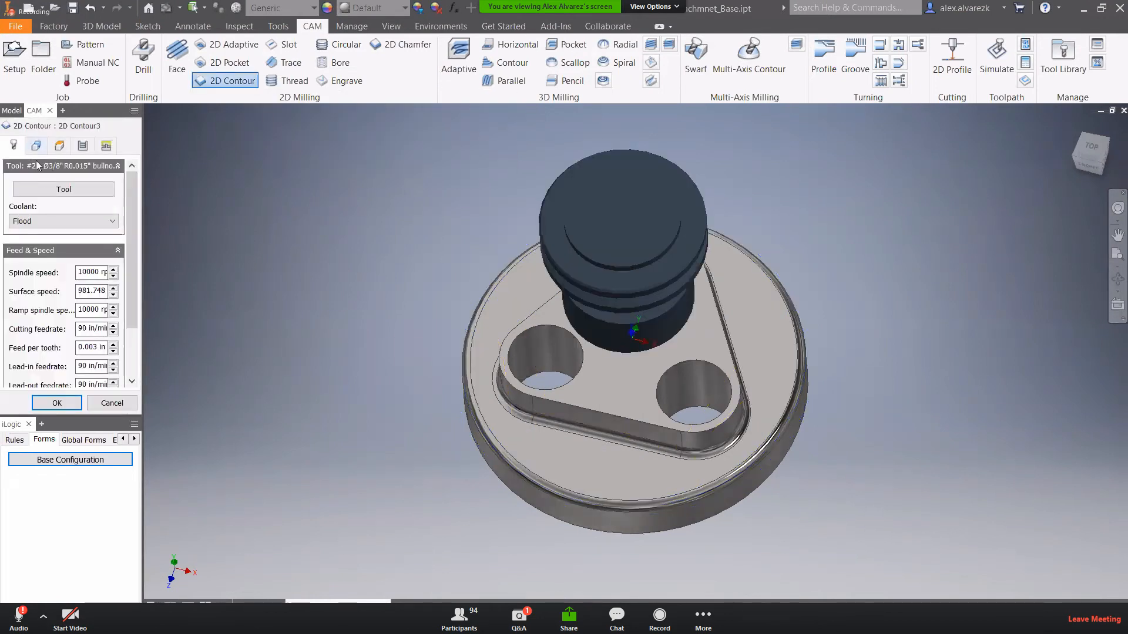
click(59, 190)
click(516, 259)
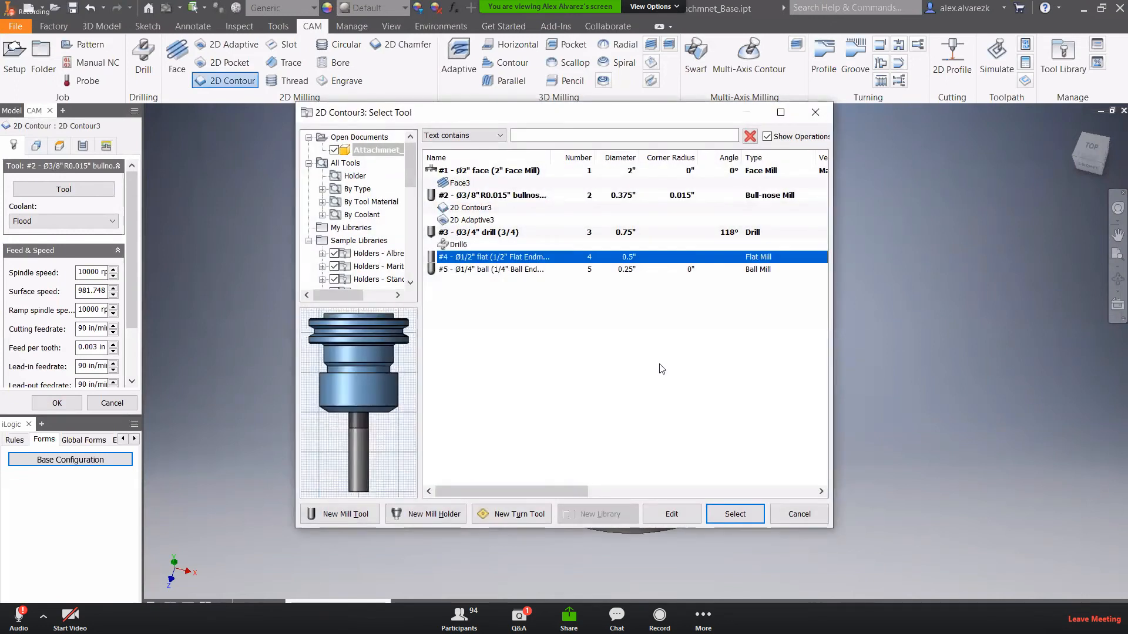
click(735, 514)
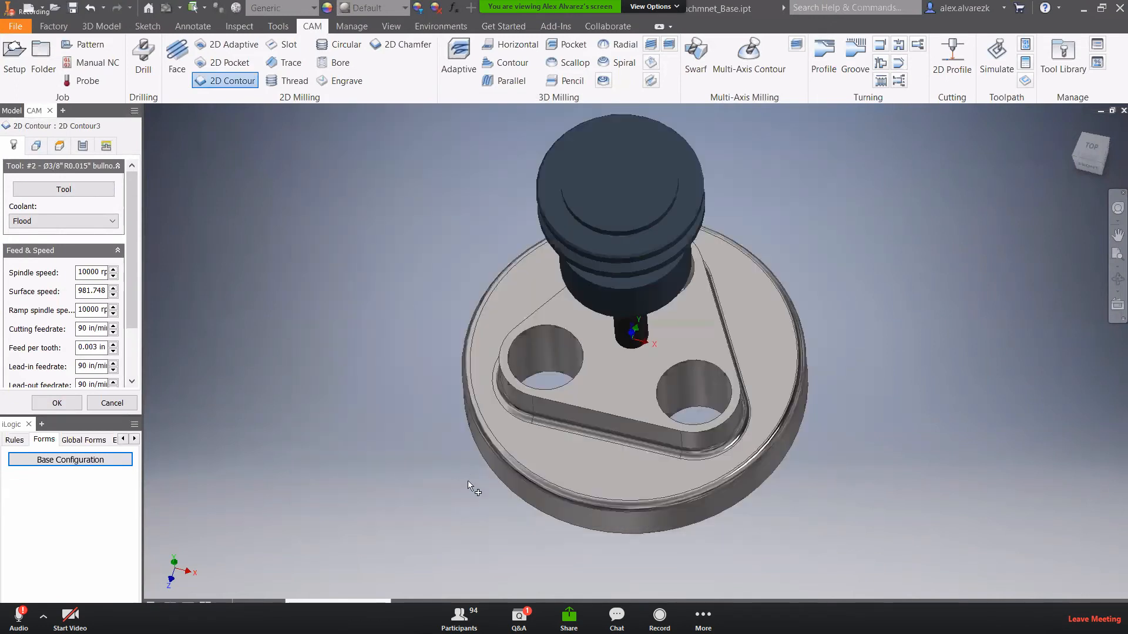
click(500, 478)
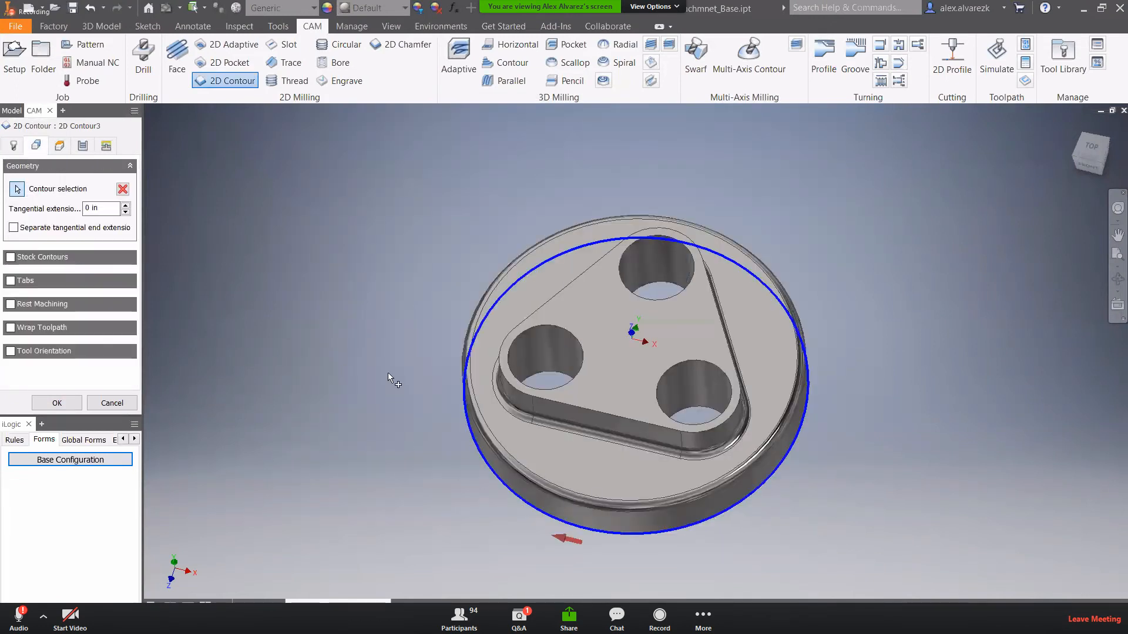
click(44, 402)
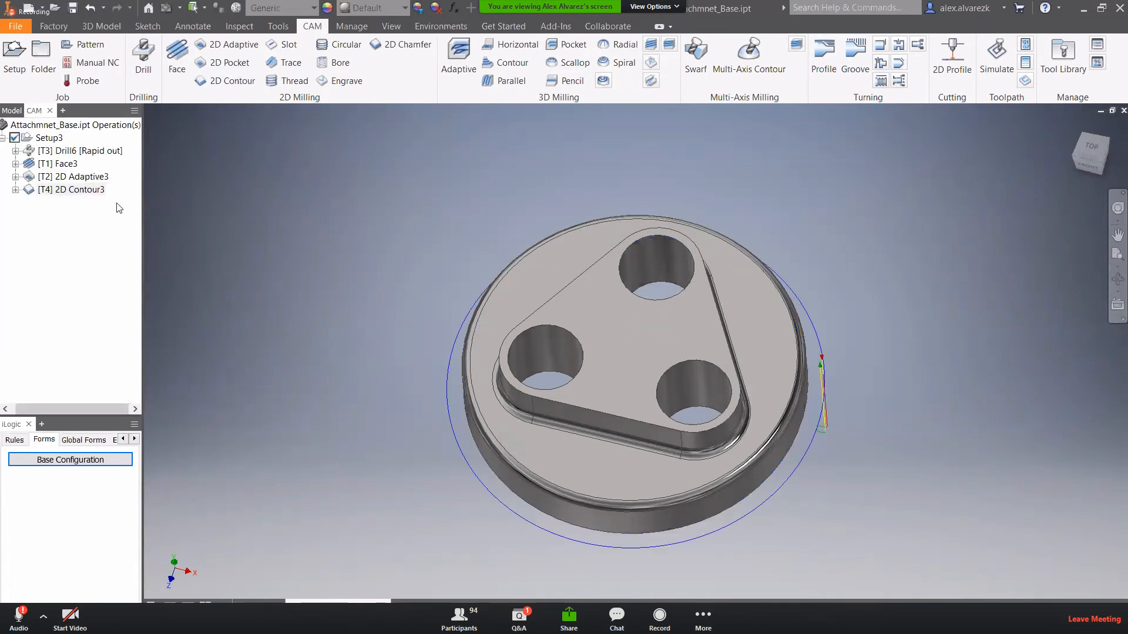
- Review the drilling, facing, 2D Adaptive and 2D Contour toolpaths from the side of the part
shift+middle_drag(301, 316, 270, 242)
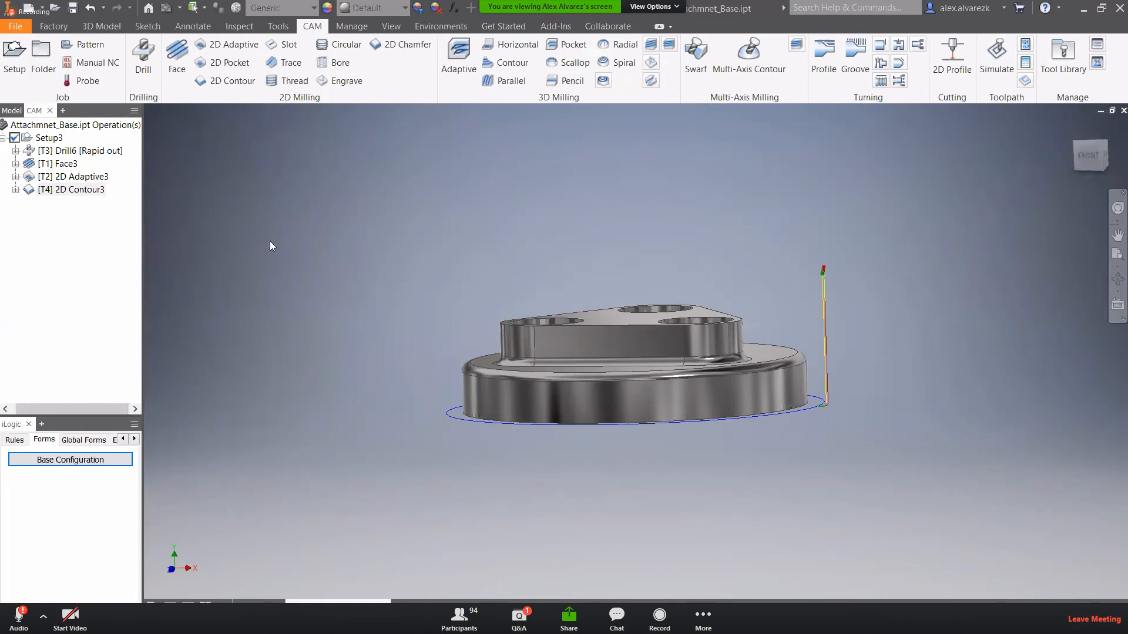
click(81, 151)
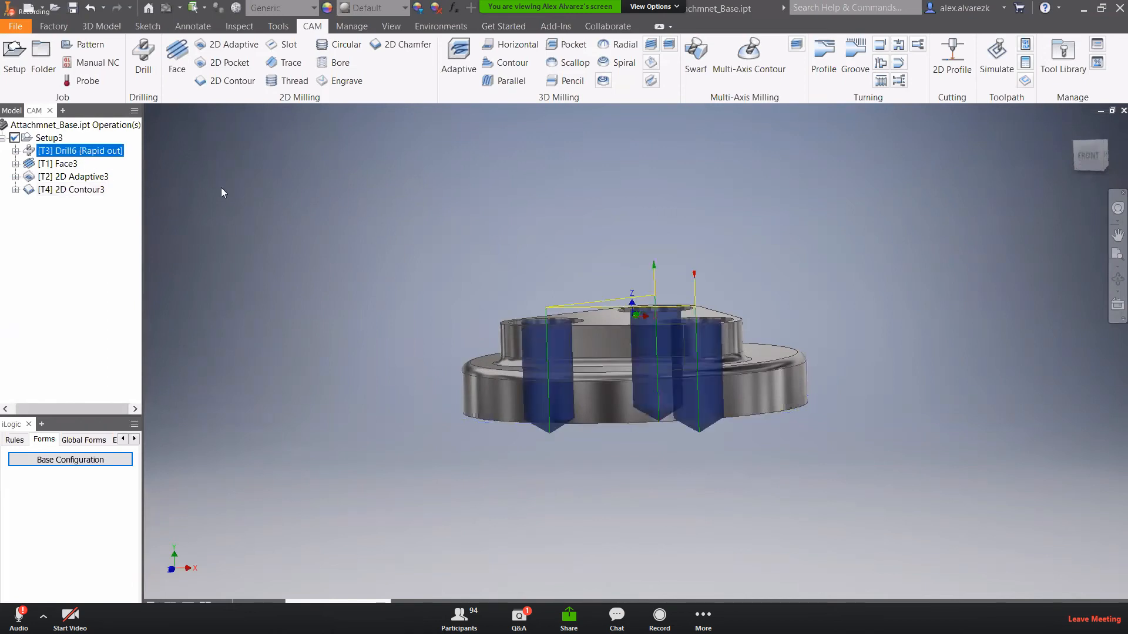
click(75, 165)
click(74, 178)
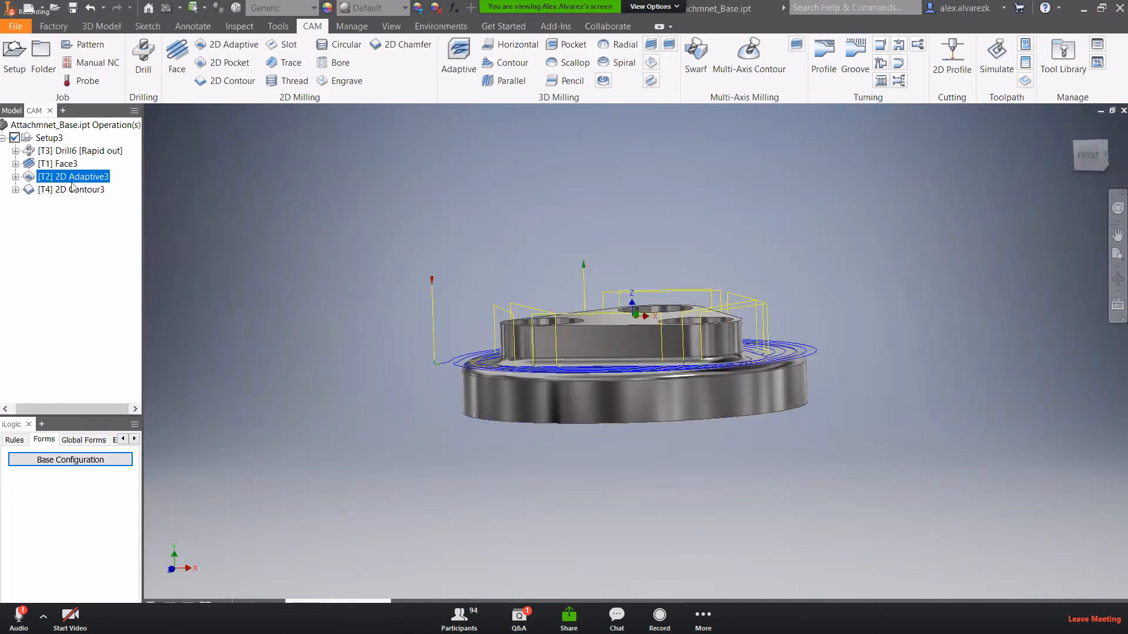
click(73, 191)
- Add a Pencil operation using tool #5, the 1/4" ball end mill, with the default geometry and feed settings
shift+middle_drag(244, 201, 255, 258)
click(580, 84)
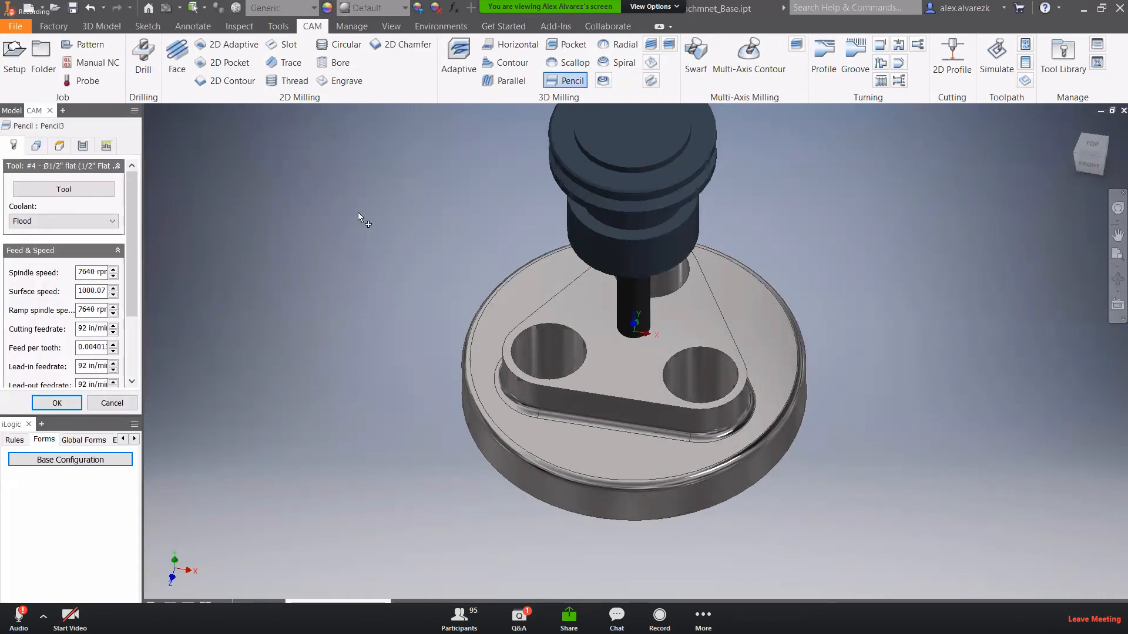
click(82, 189)
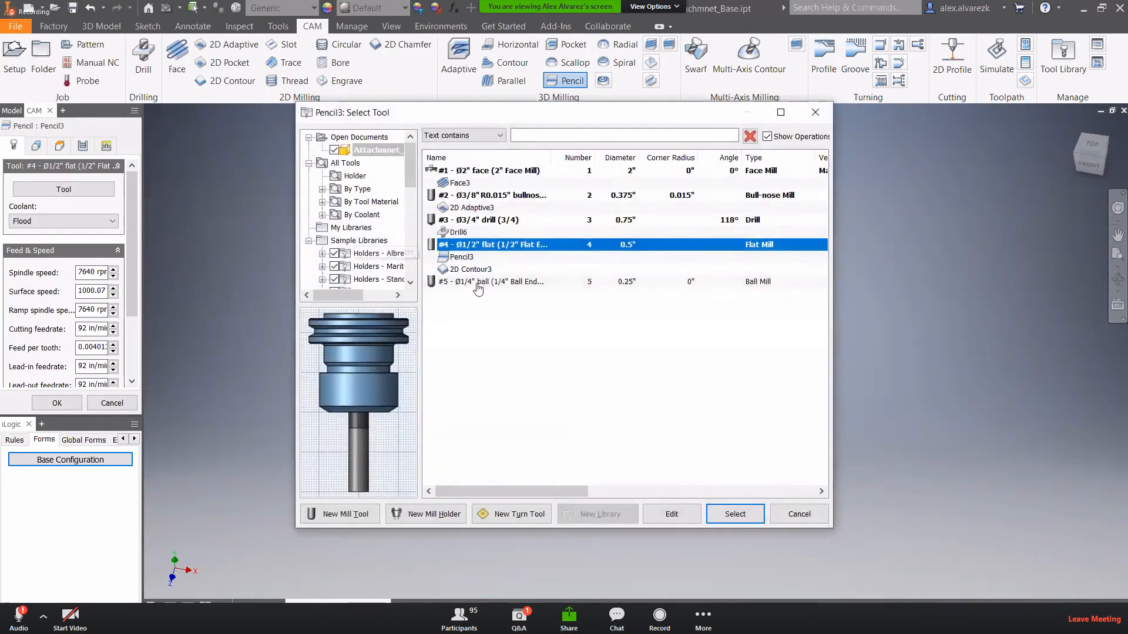
click(477, 284)
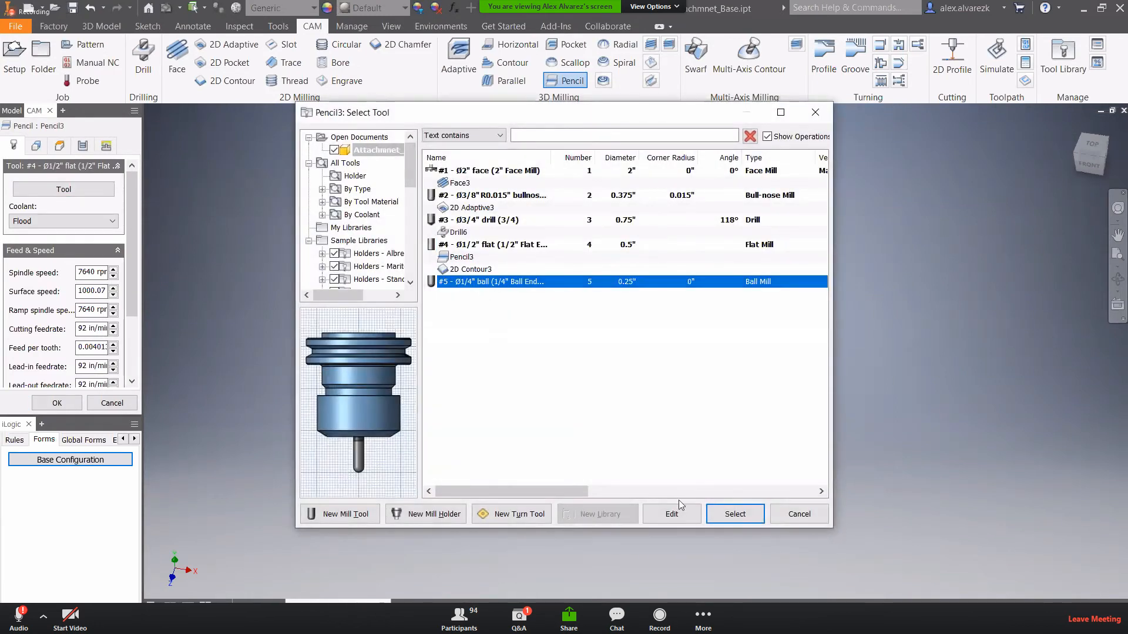
click(734, 514)
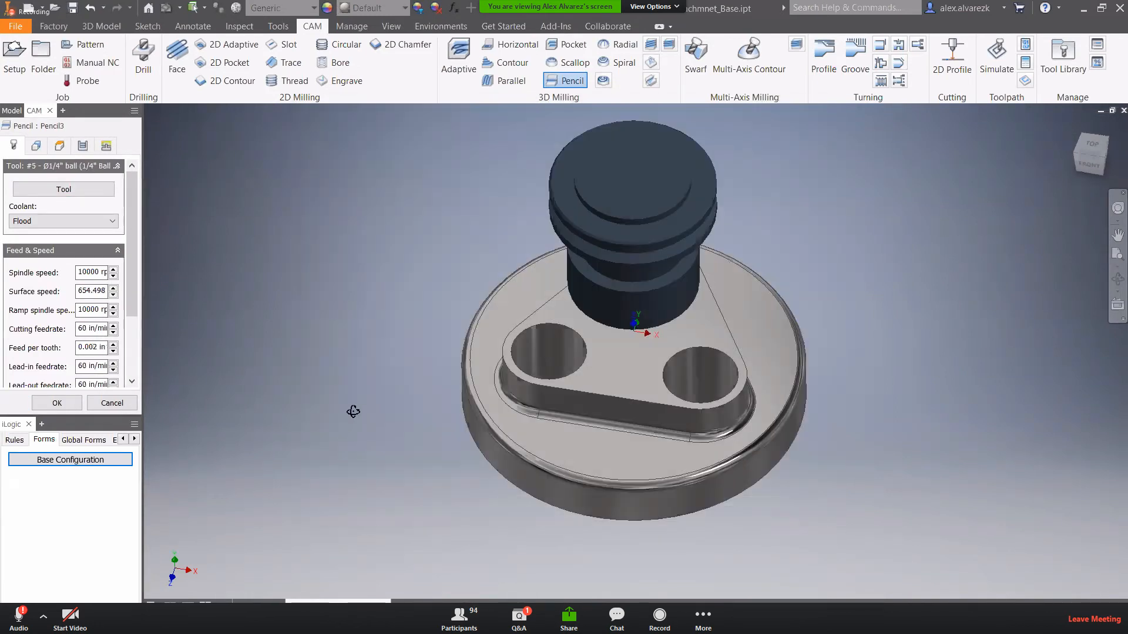
shift+middle_drag(352, 411, 336, 339)
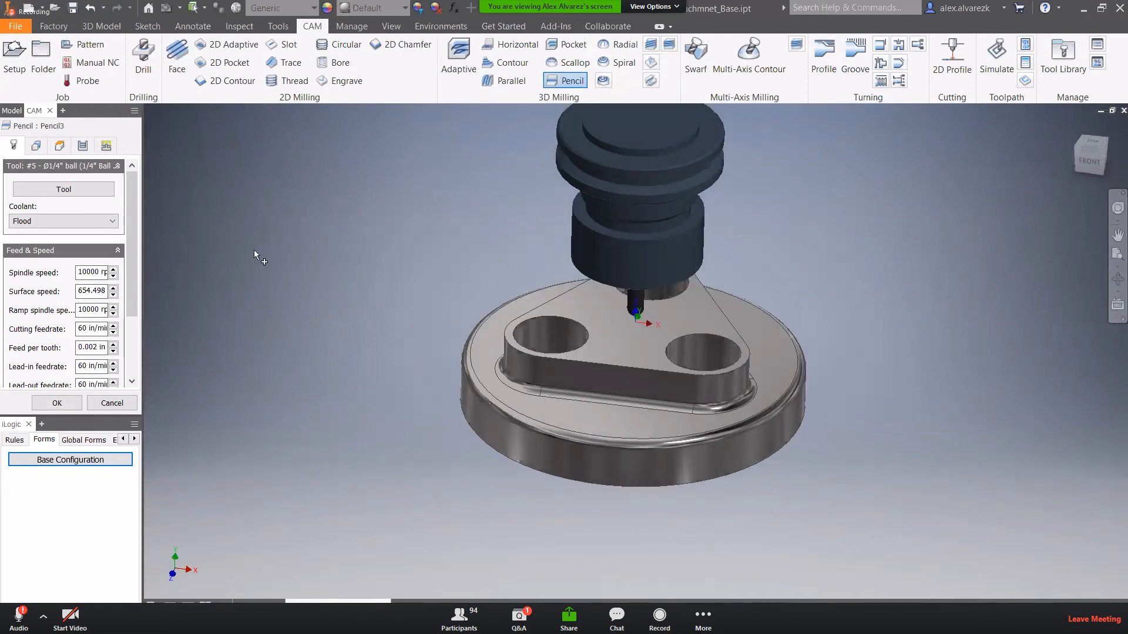
scroll(135, 234, down, 3)
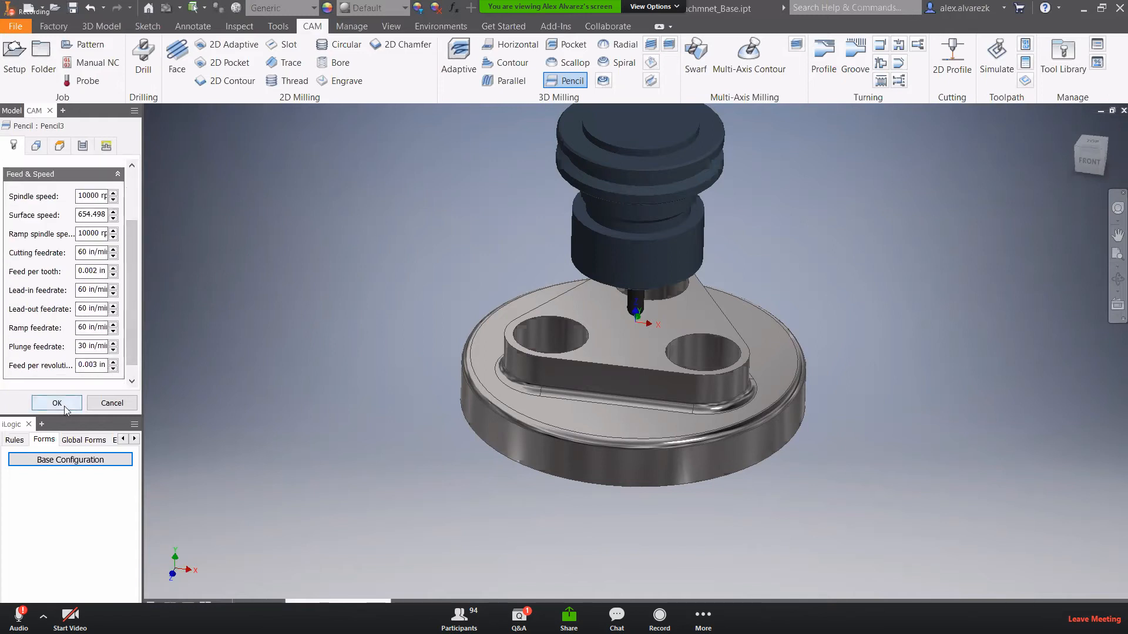
key(Return)
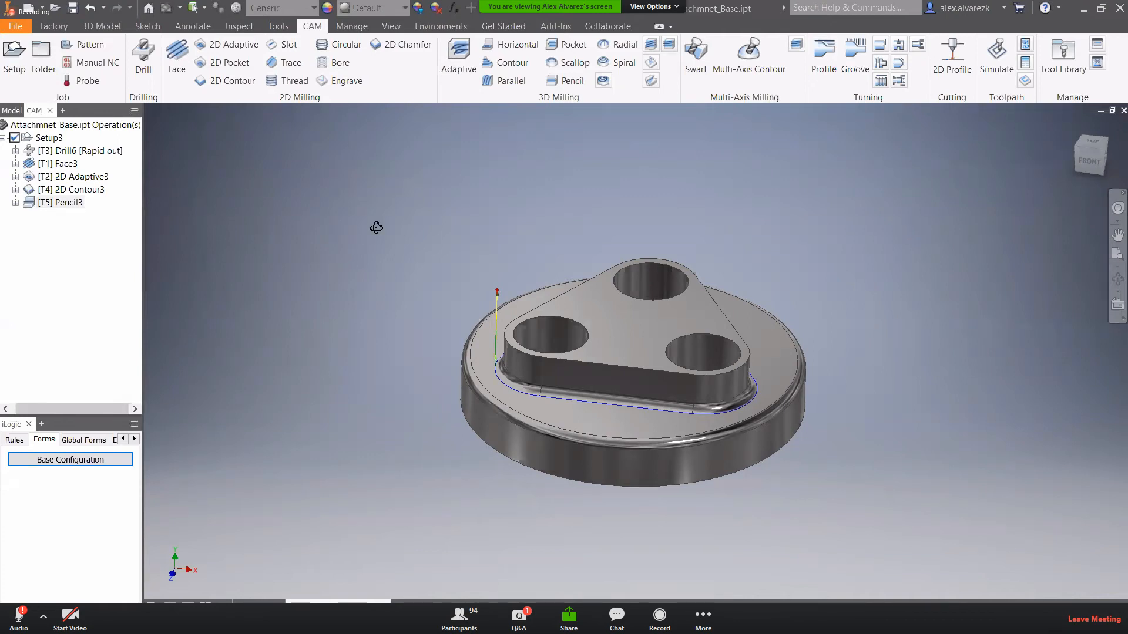
- Review the toolpath of each operation in the setup in order, from drilling through to the Pencil operation
shift+middle_drag(376, 228, 379, 254)
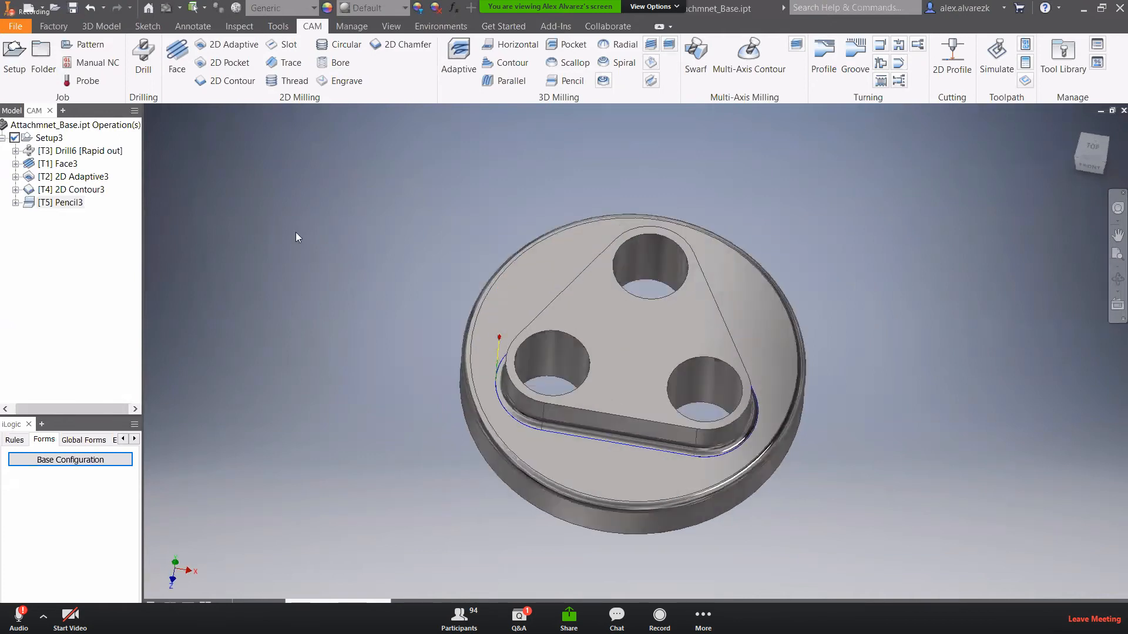
click(88, 151)
click(69, 165)
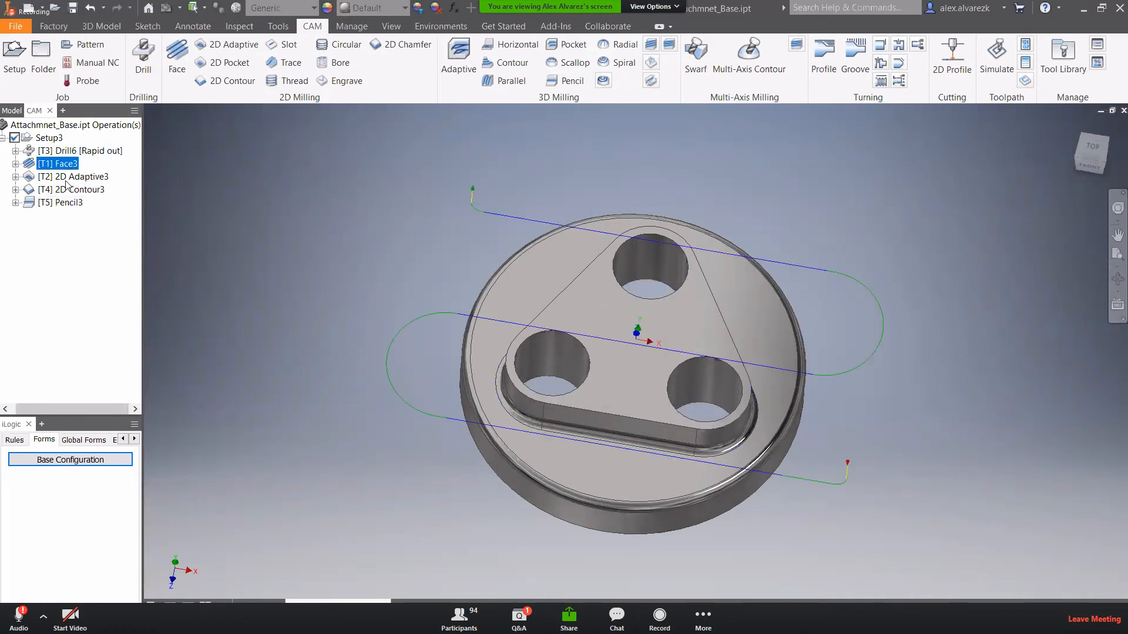
click(70, 177)
click(69, 190)
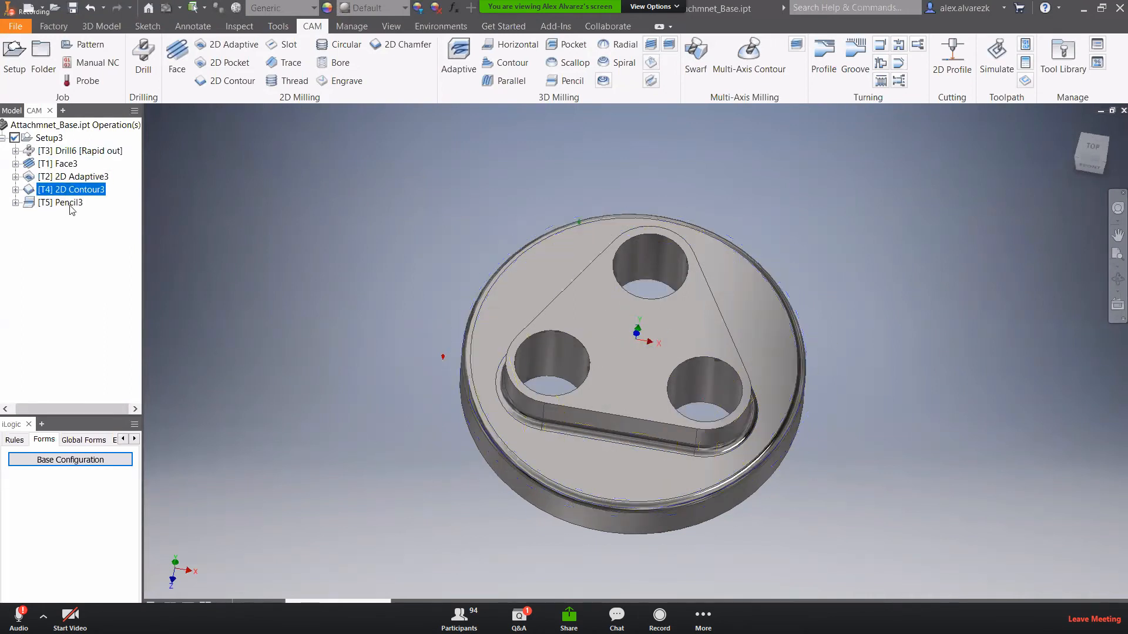
click(69, 202)
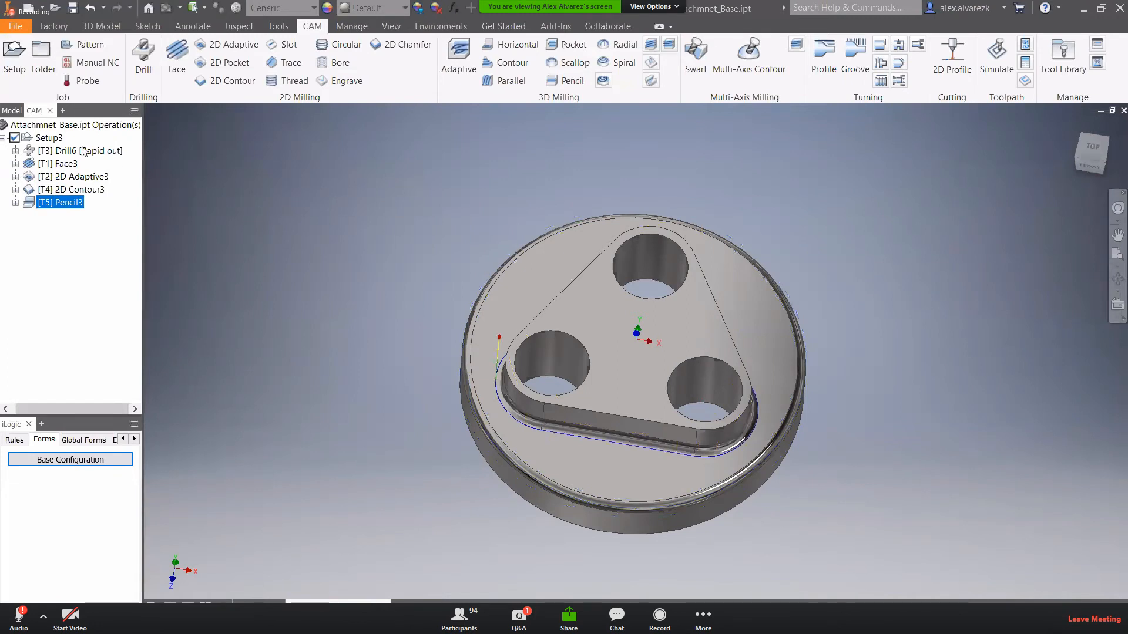
- Simulate the whole setup at a faster playback speed, inspect the machined stock and close the simulation
click(49, 138)
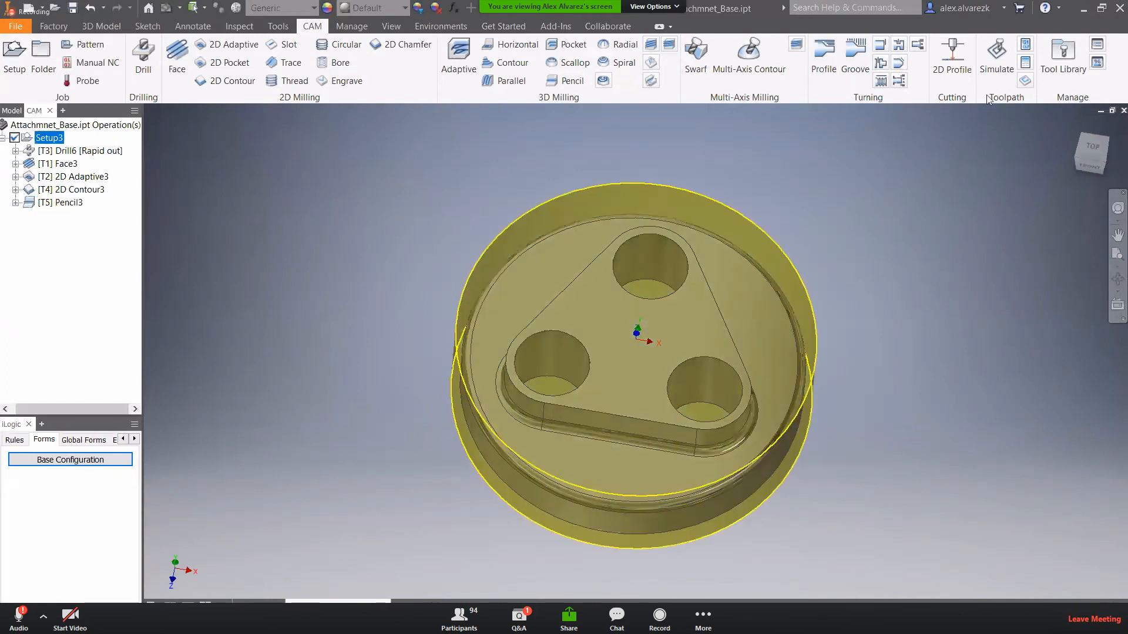
click(996, 56)
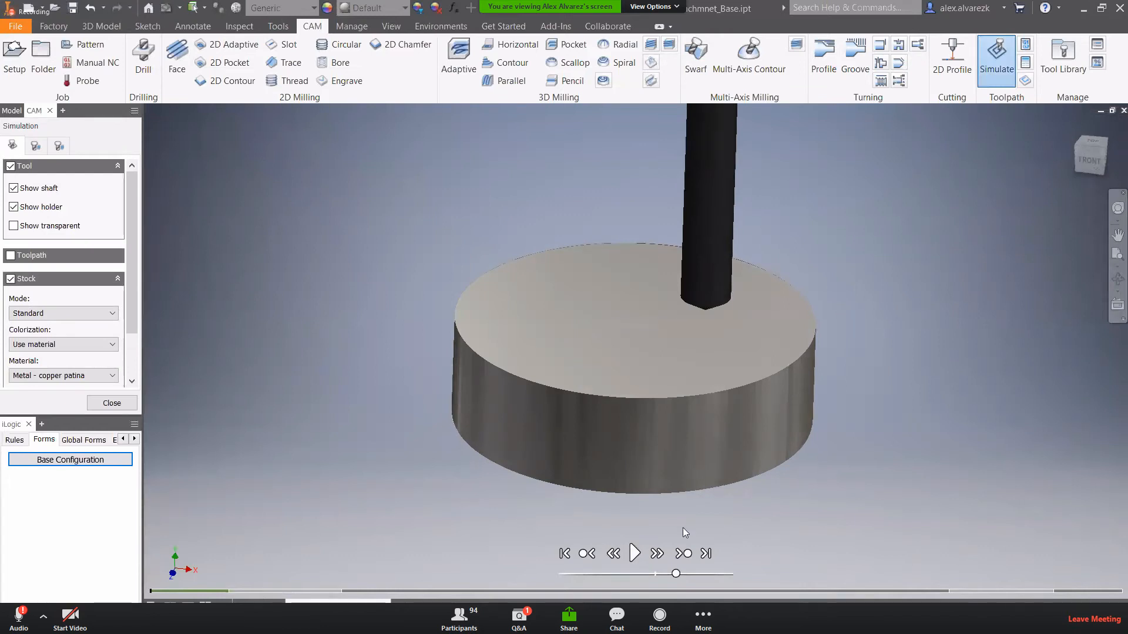
click(631, 554)
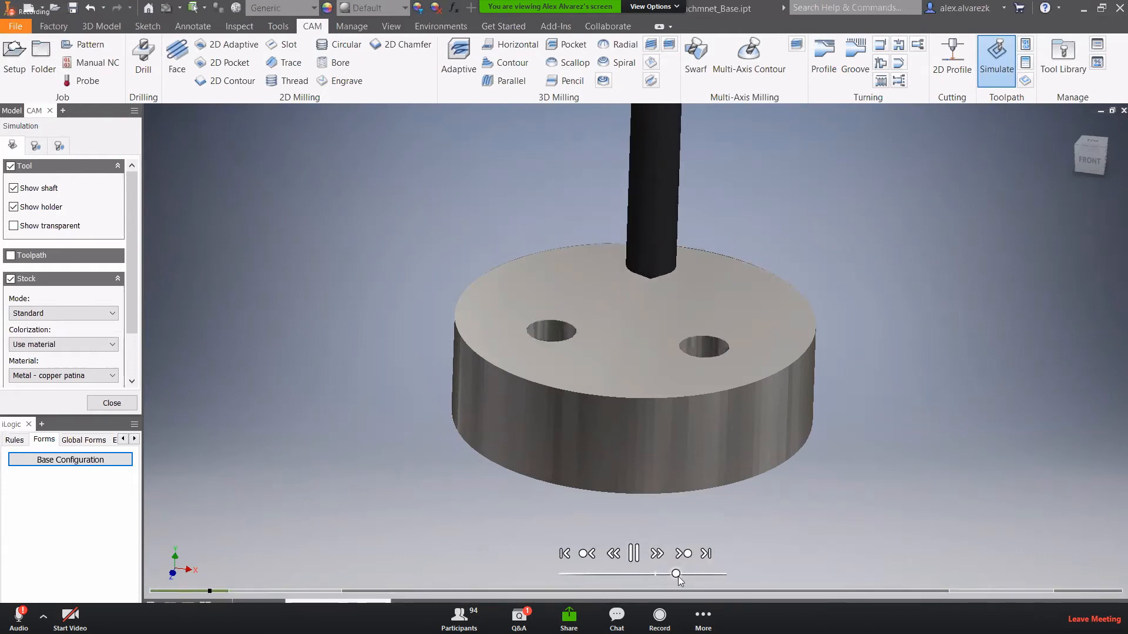
drag(676, 574, 697, 574)
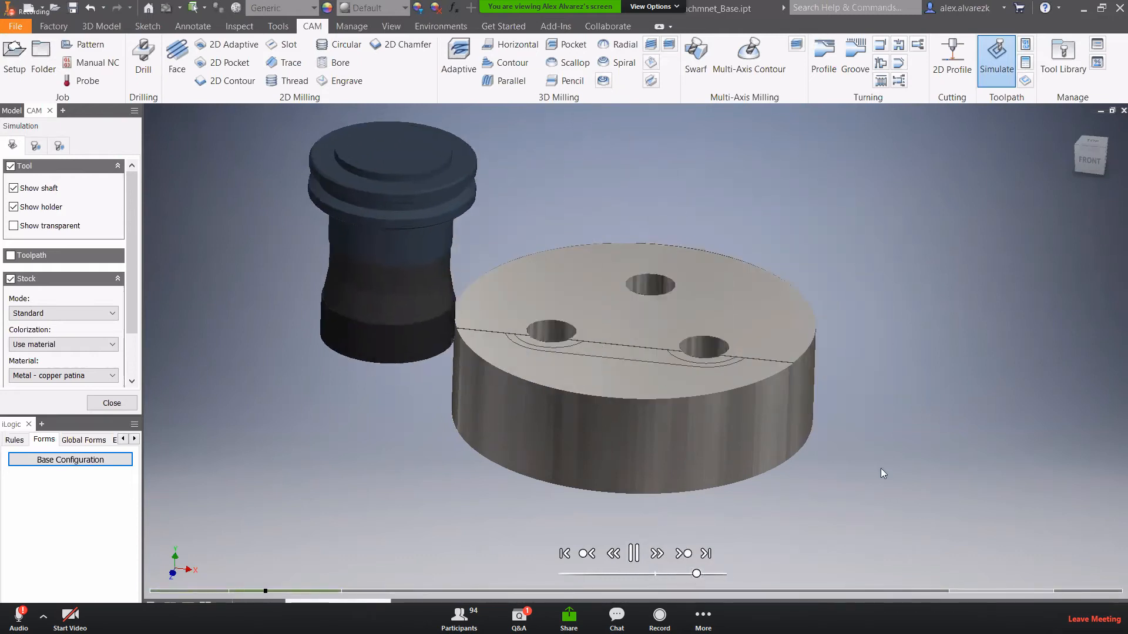
drag(129, 233, 140, 298)
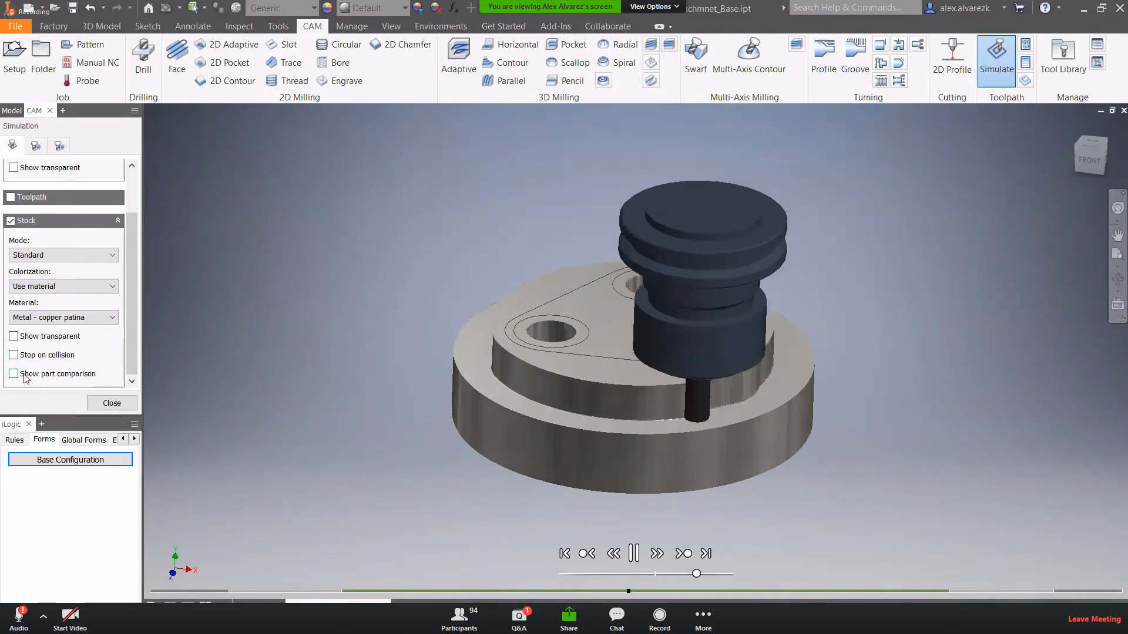
click(681, 555)
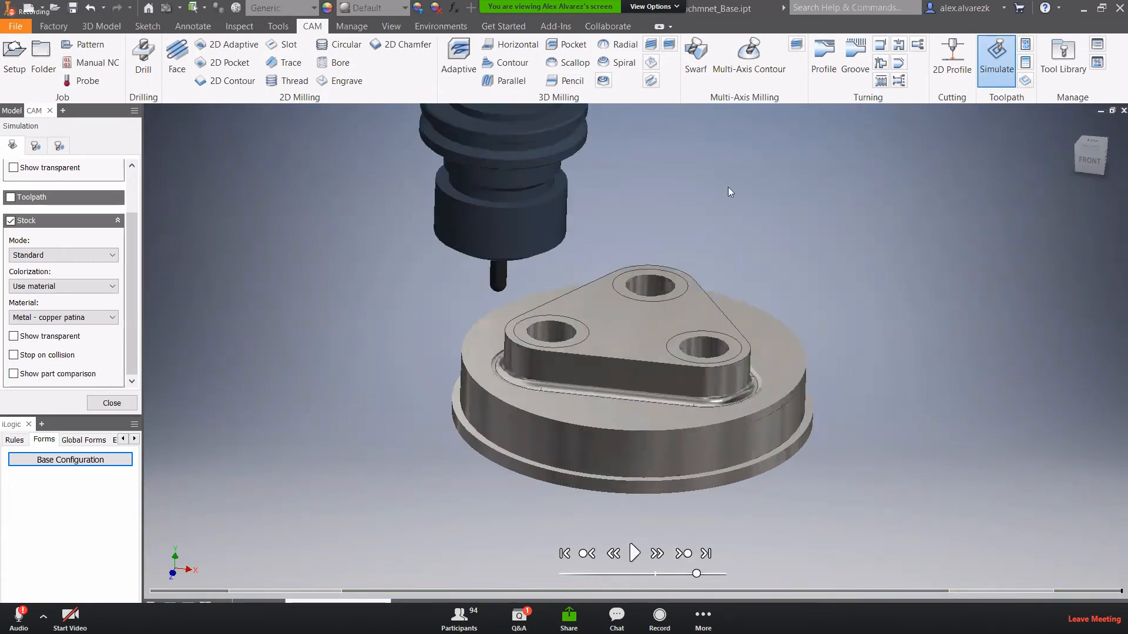
mouse_move(728, 187)
shift+middle_down()
mouse_move(730, 232)
mouse_move(735, 208)
shift+middle_up()
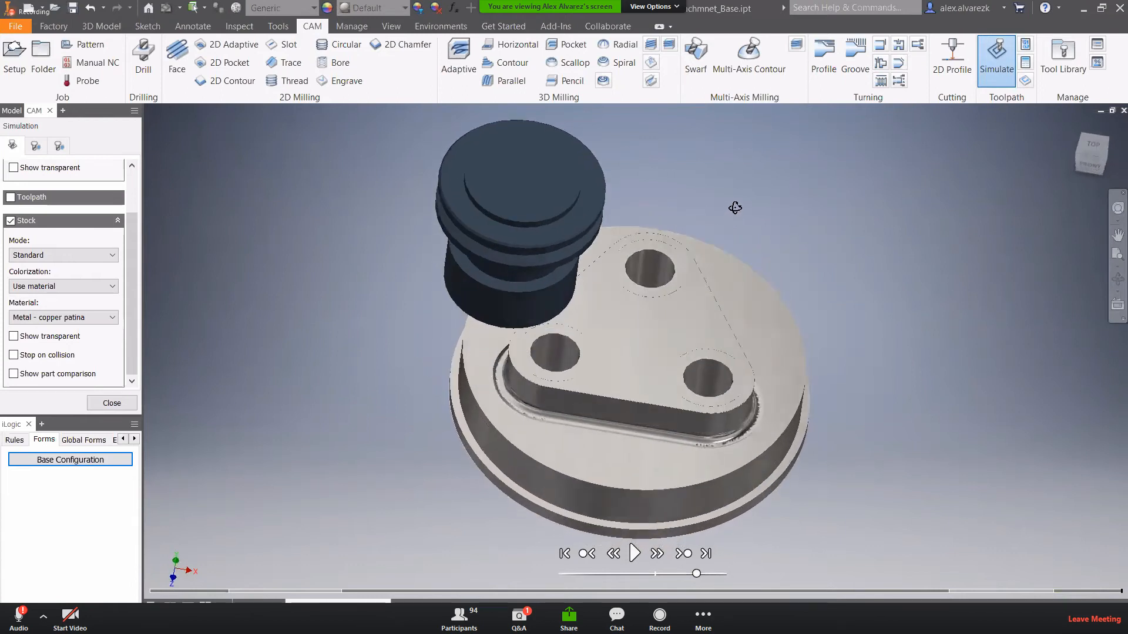
key(Escape)
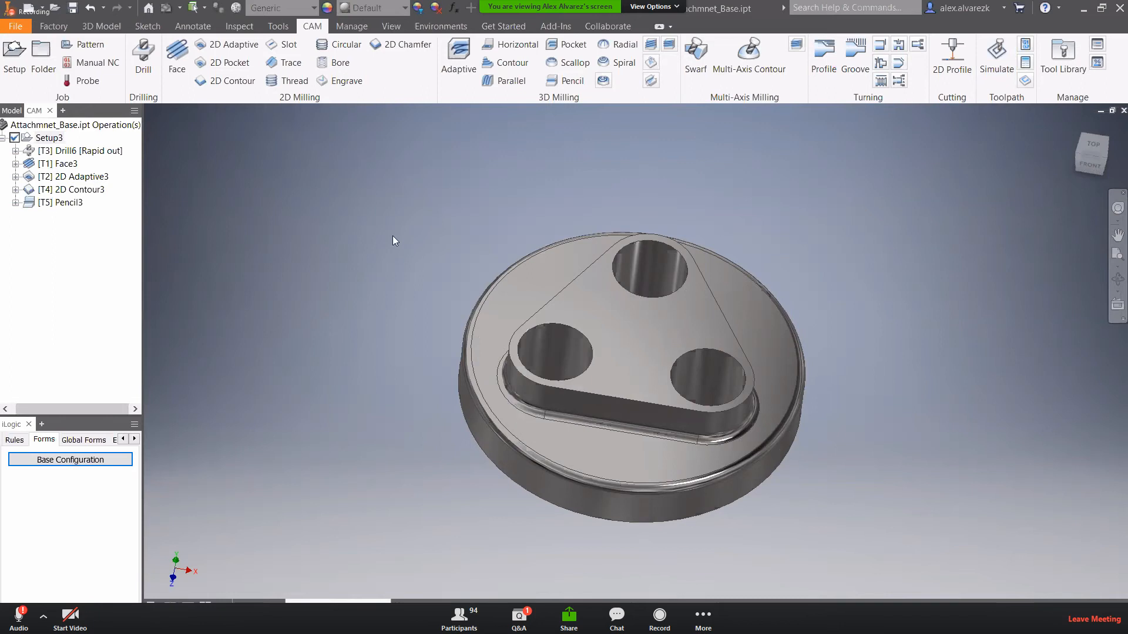
- Start a Bore operation and assign tool #4, the 1/2" flat end mill
shift+middle_drag(393, 236, 387, 266)
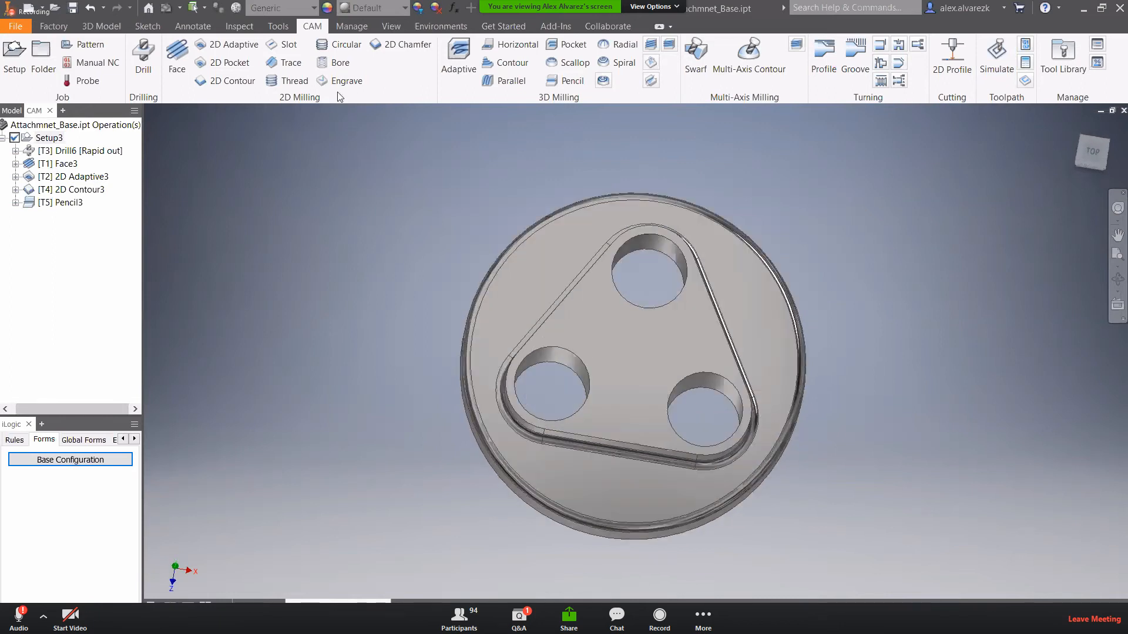
click(337, 65)
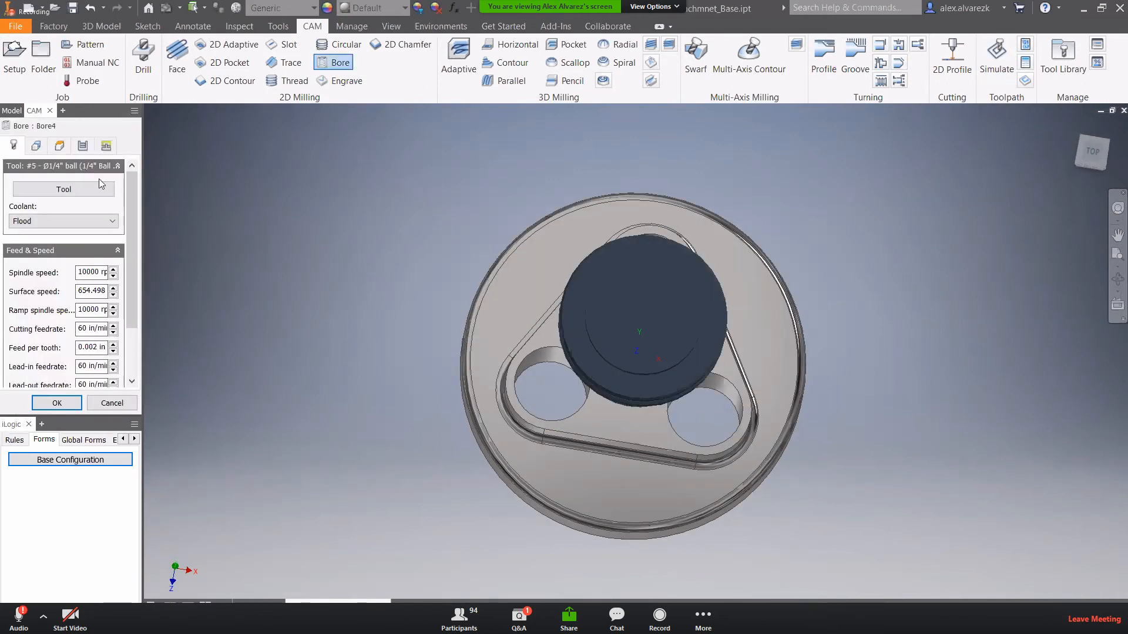
click(59, 189)
click(520, 244)
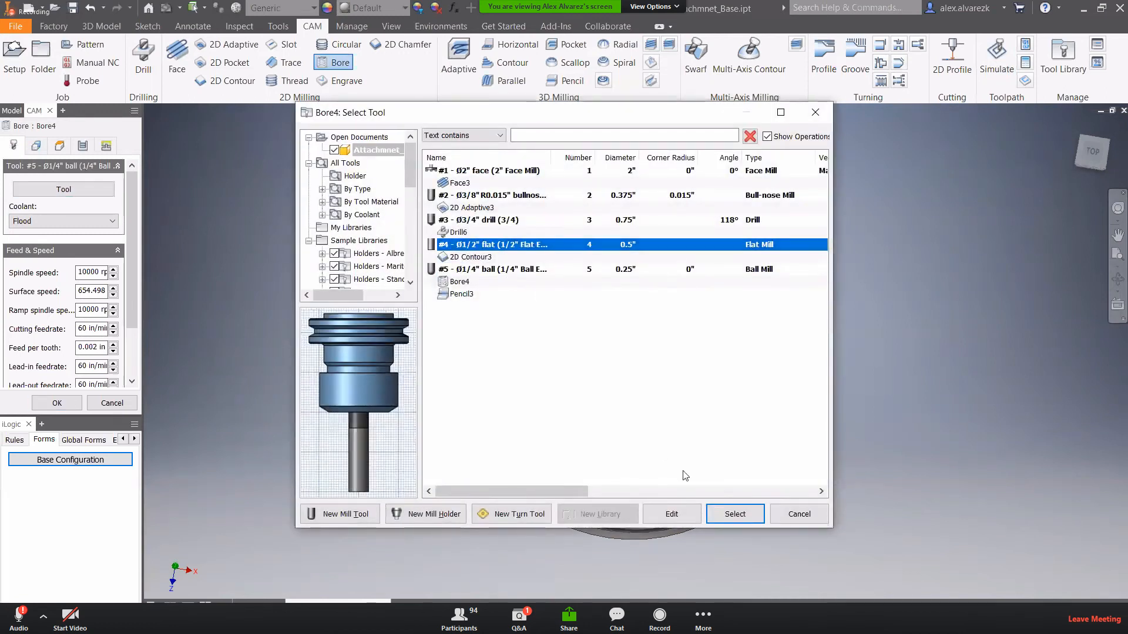
click(735, 514)
- Select one through-hole's cylindrical face as the bore geometry and include all holes of the same diameter
click(36, 146)
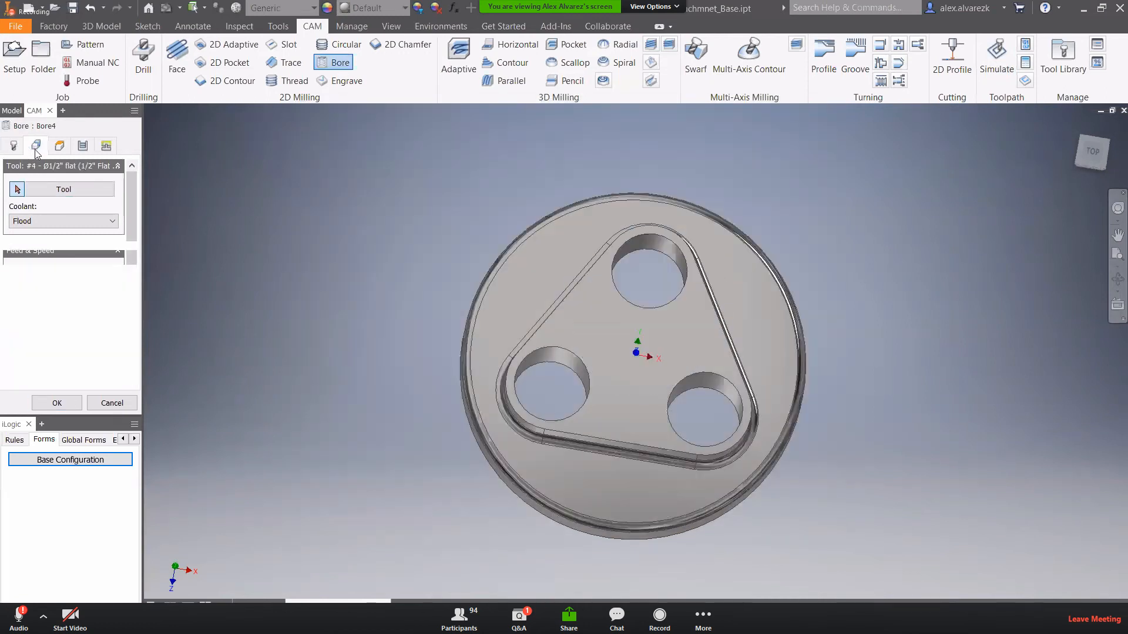
click(651, 256)
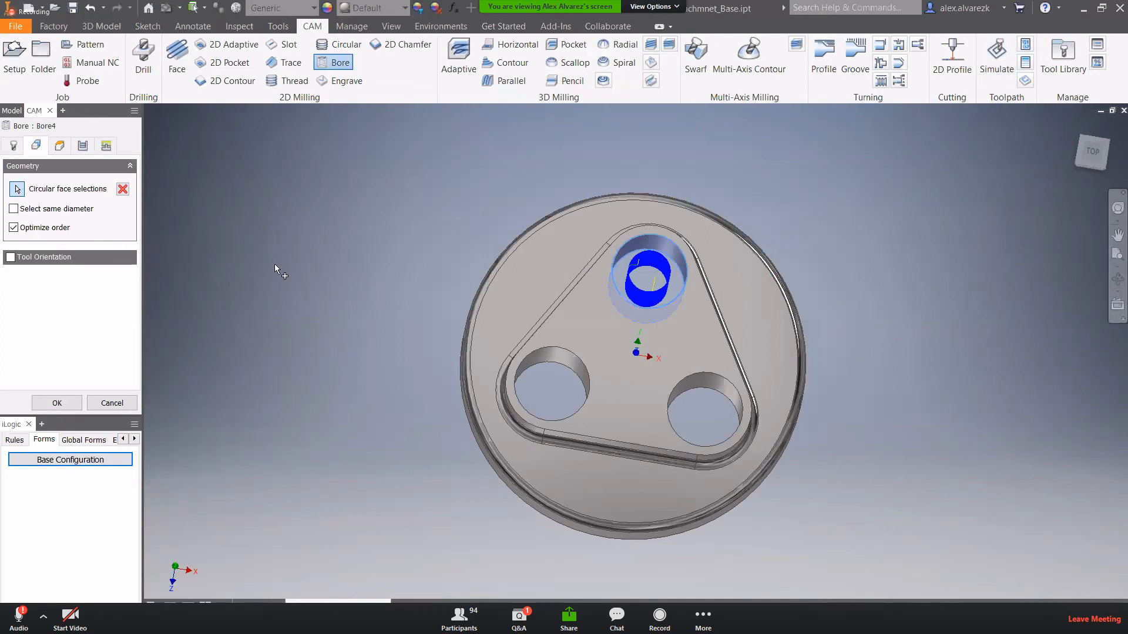
shift+middle_drag(338, 289, 333, 202)
click(21, 210)
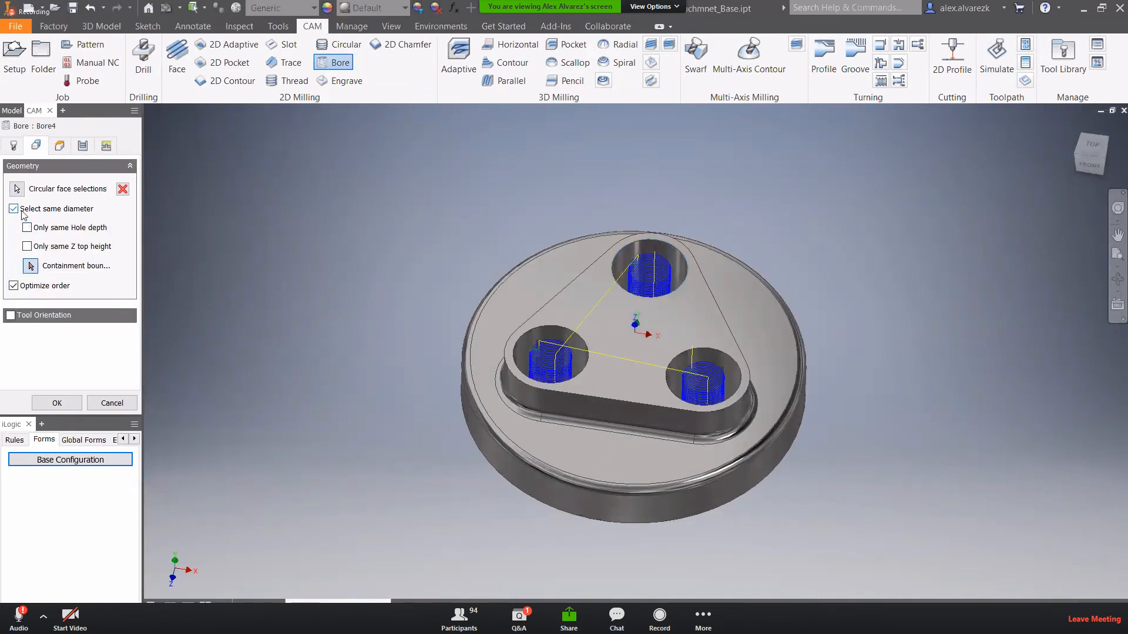
mouse_move(442, 272)
shift+middle_down()
mouse_move(445, 253)
mouse_move(447, 288)
mouse_move(444, 276)
shift+middle_up()
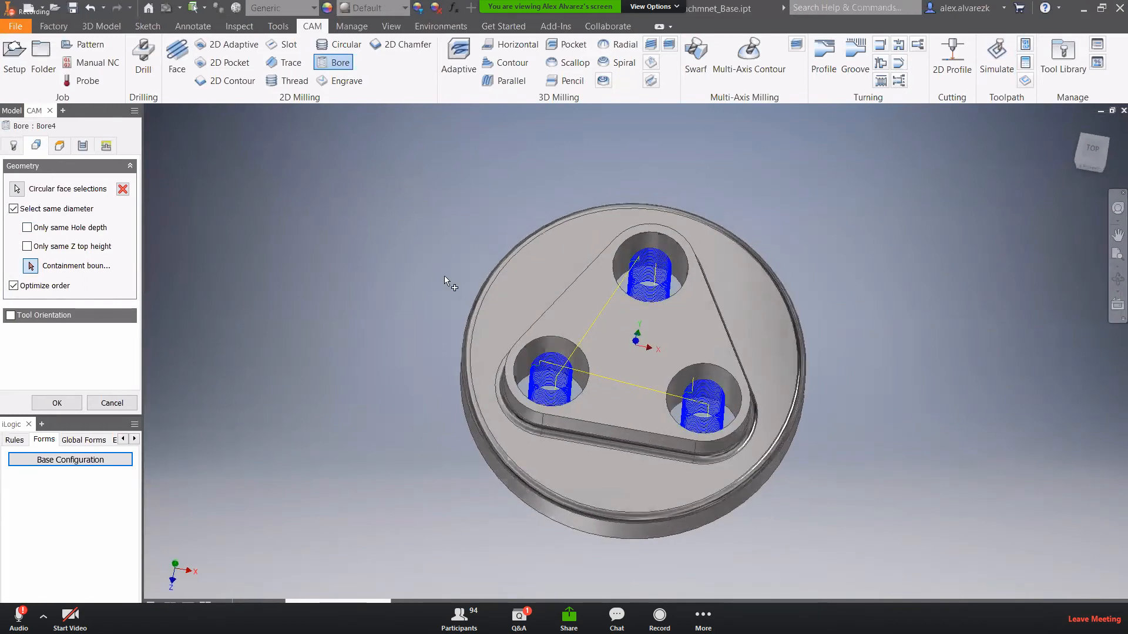
- Enable lead to center for the bore, set its pitch to 0.7 in and complete the operation
click(83, 147)
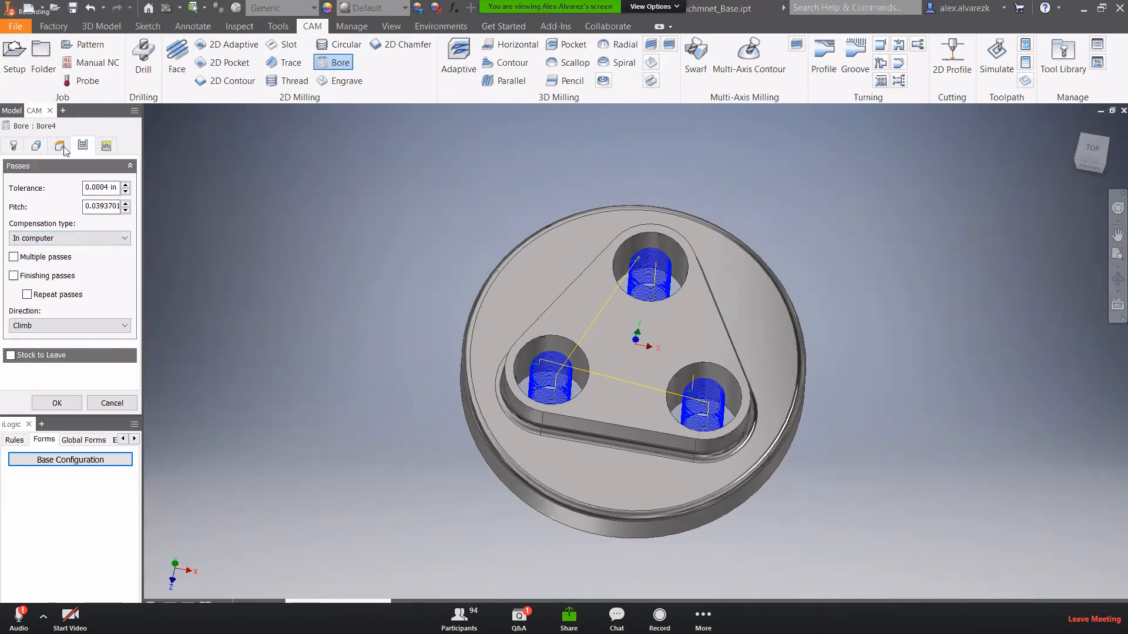
click(106, 146)
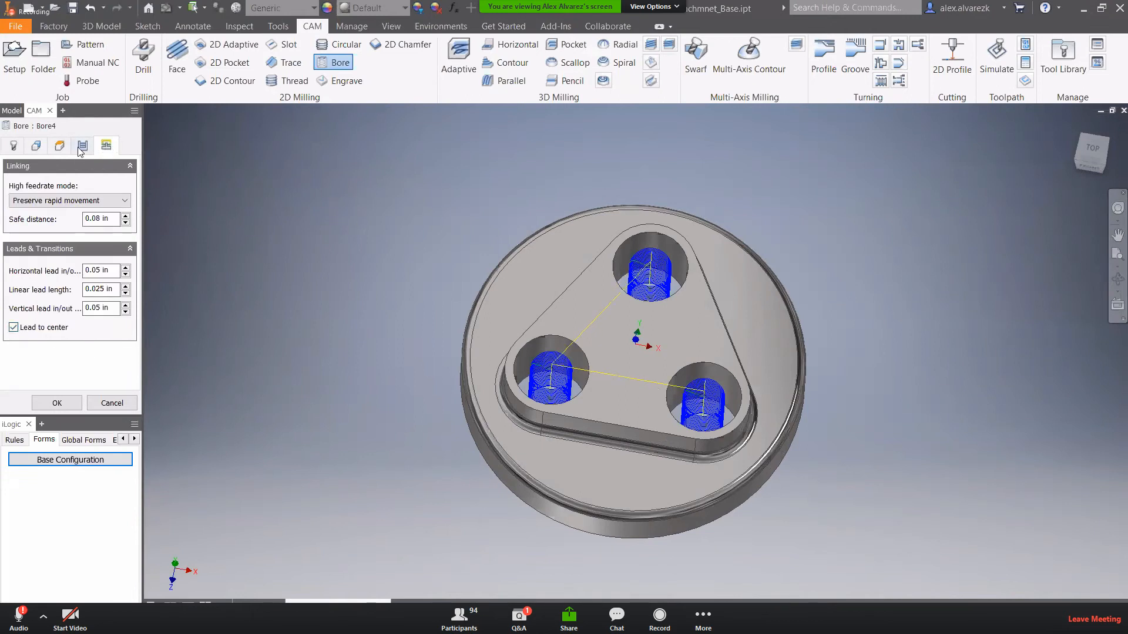
click(83, 147)
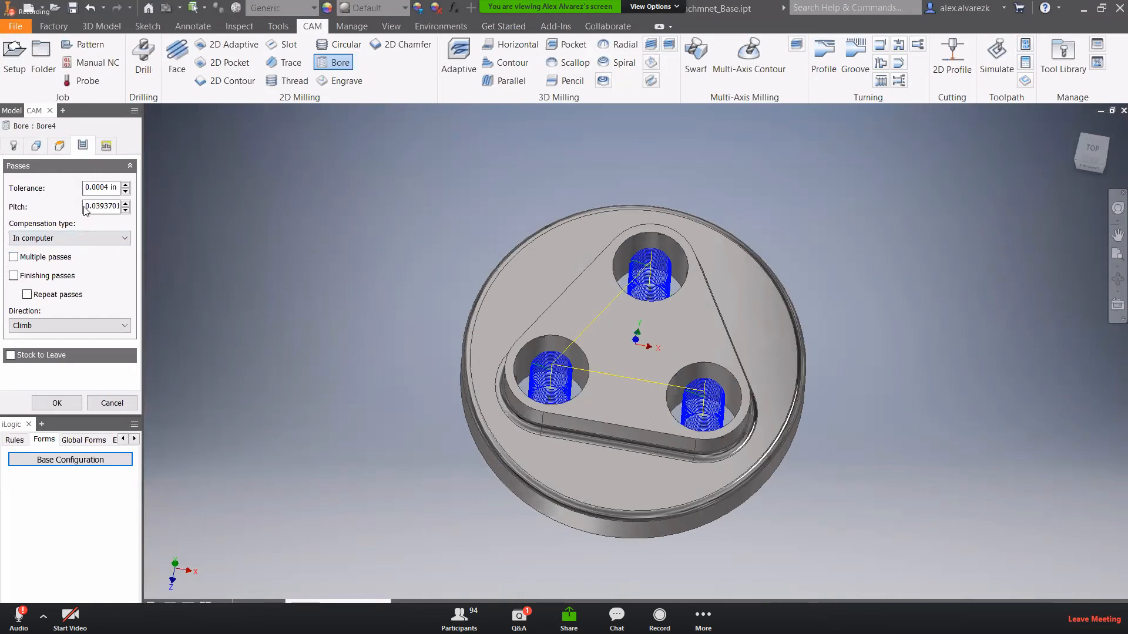
drag(84, 208, 170, 215)
text(.1)
shift+middle_drag(392, 272, 394, 234)
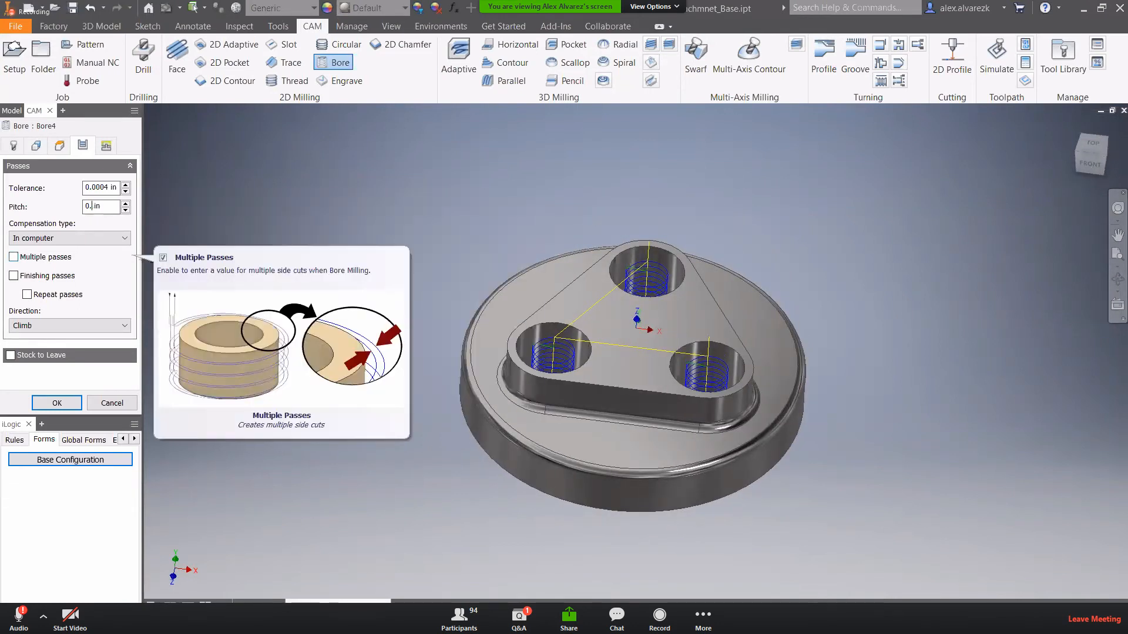
text(7)
mouse_move(540, 212)
shift+middle_down()
mouse_move(536, 252)
mouse_move(551, 229)
mouse_move(538, 225)
shift+middle_up()
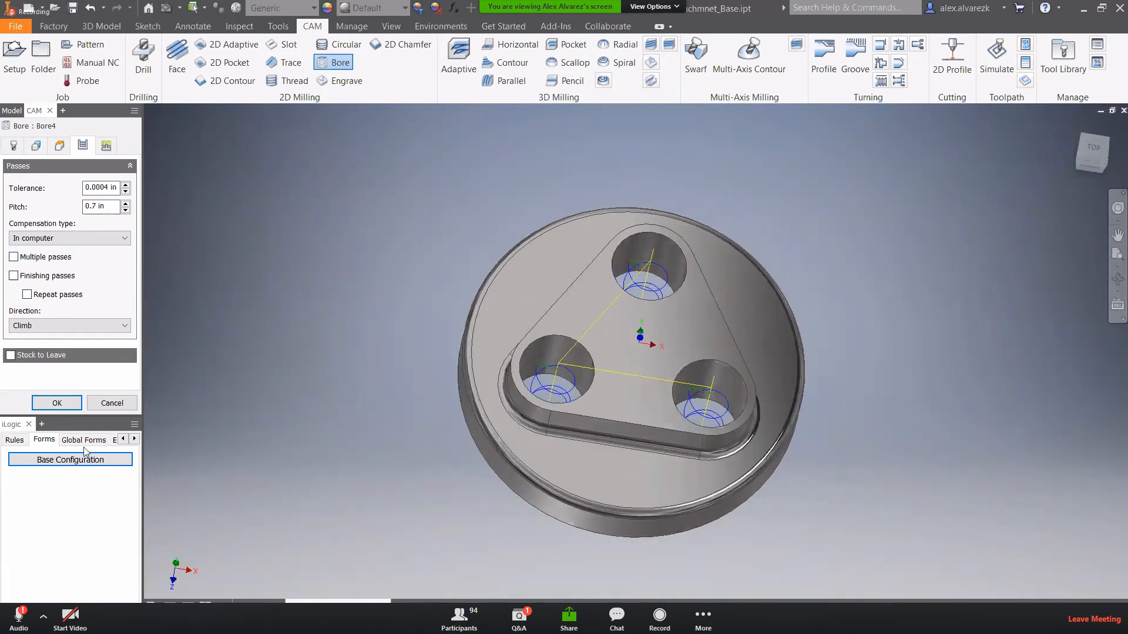
click(53, 404)
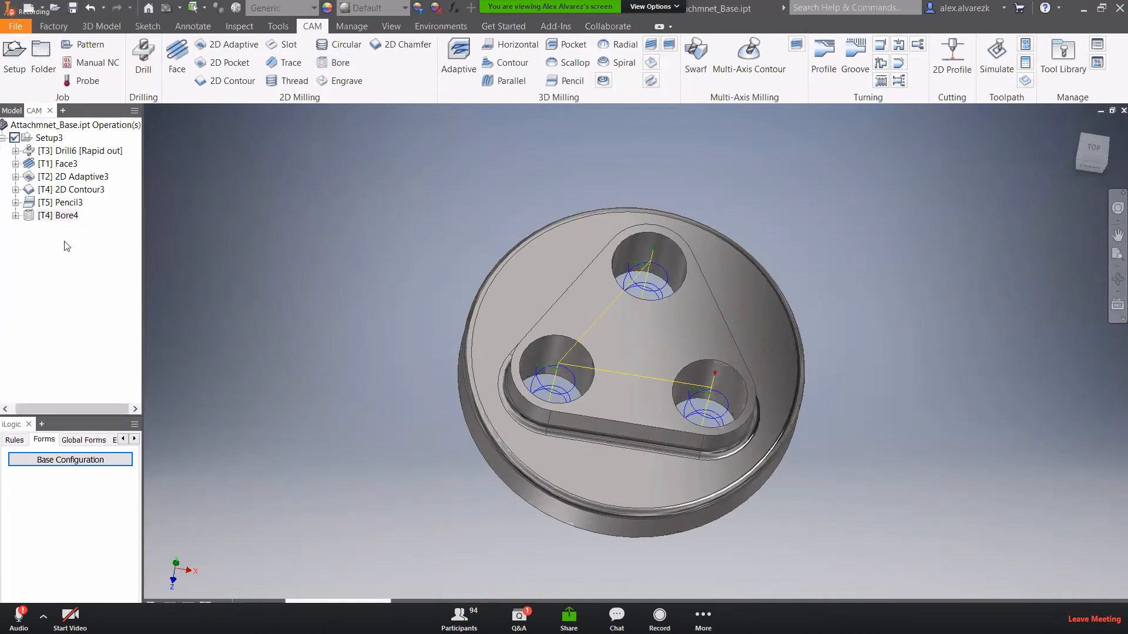
- Reorder the operations so that Bore4 runs right after 2D Contour3 and before Pencil3
drag(58, 219, 75, 195)
click(74, 191)
click(65, 199)
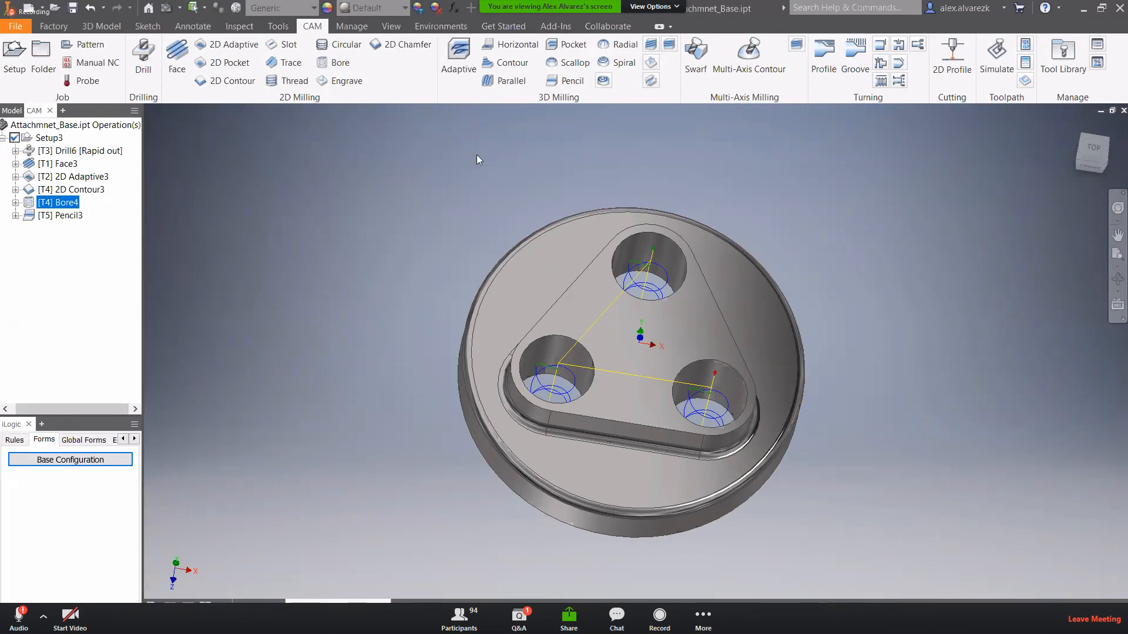
click(449, 189)
shift+middle_drag(449, 189, 443, 152)
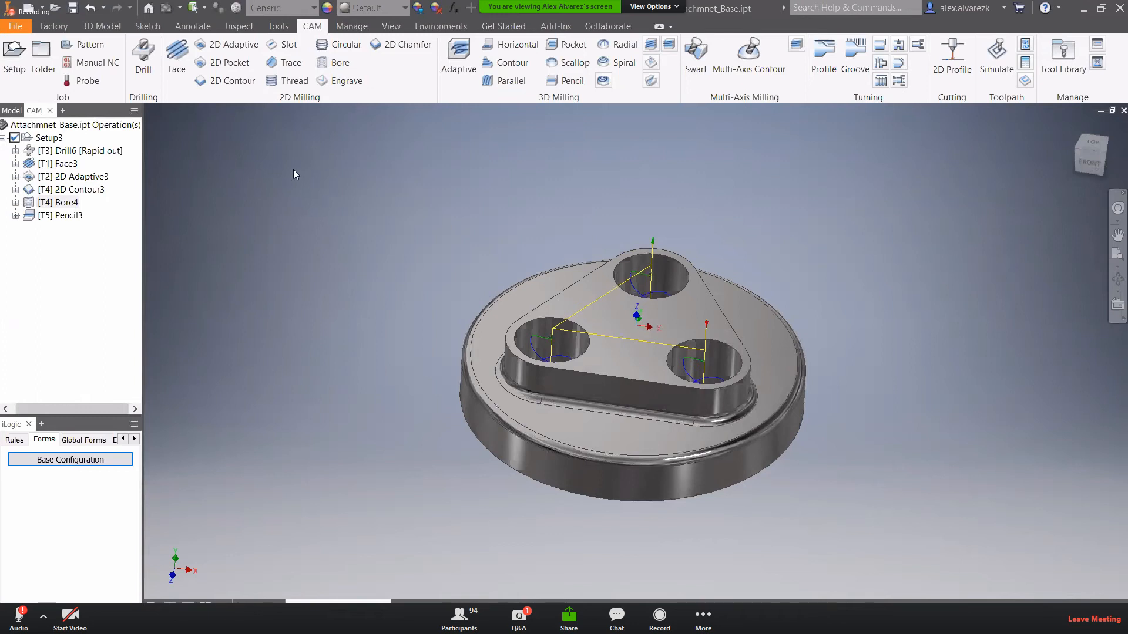
- Switch to the part's model tree, collapse the Origin folder and bring up the parameters table
click(101, 26)
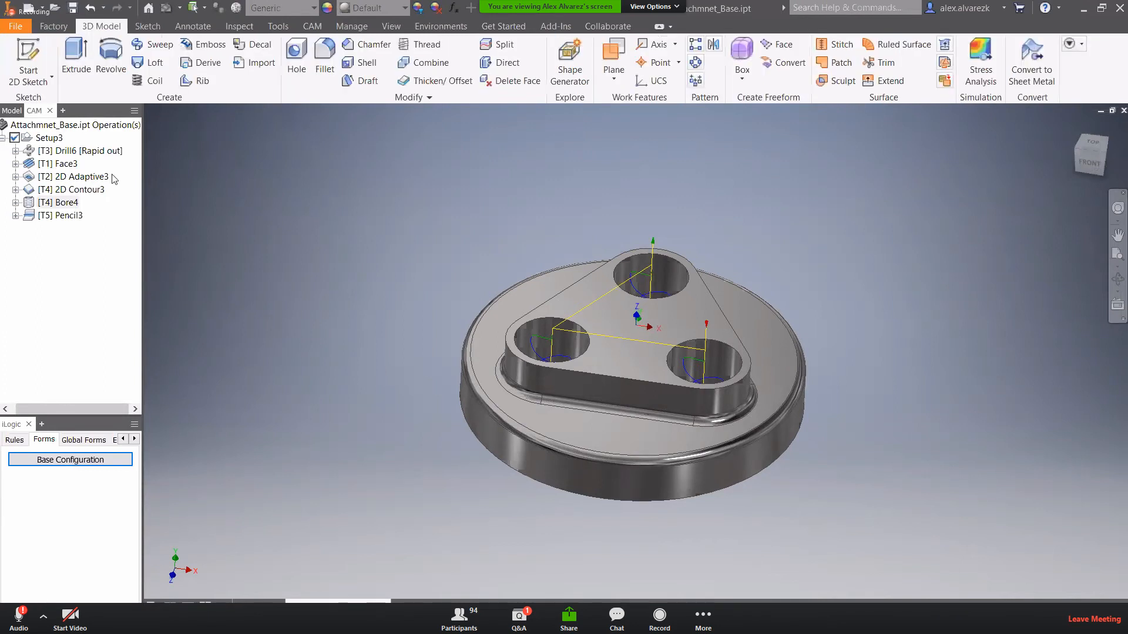
click(11, 110)
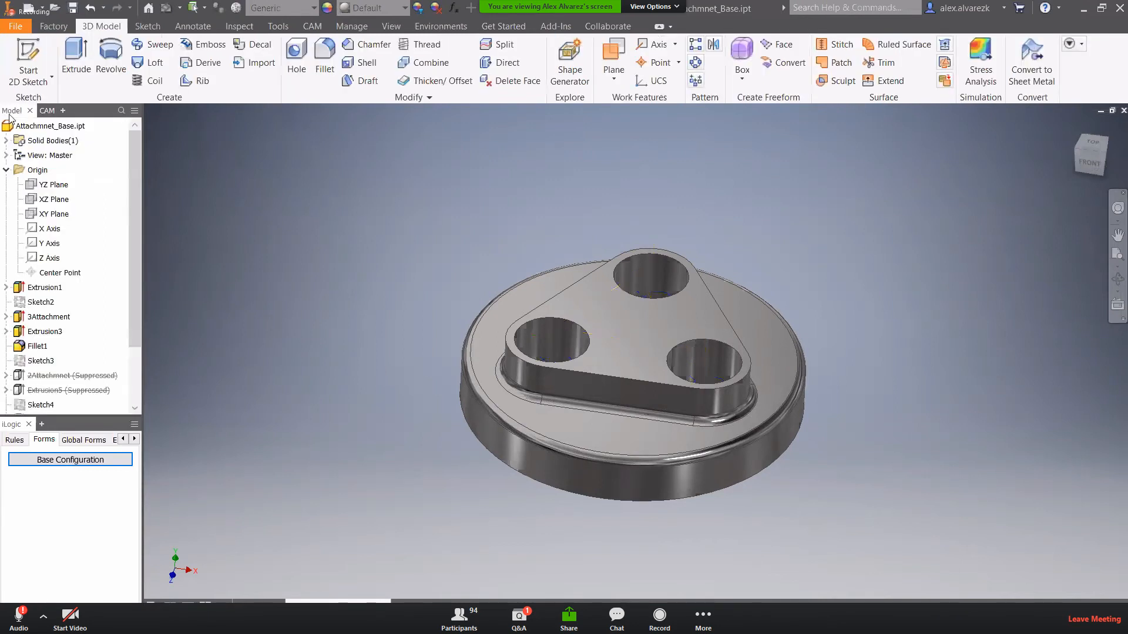
click(6, 170)
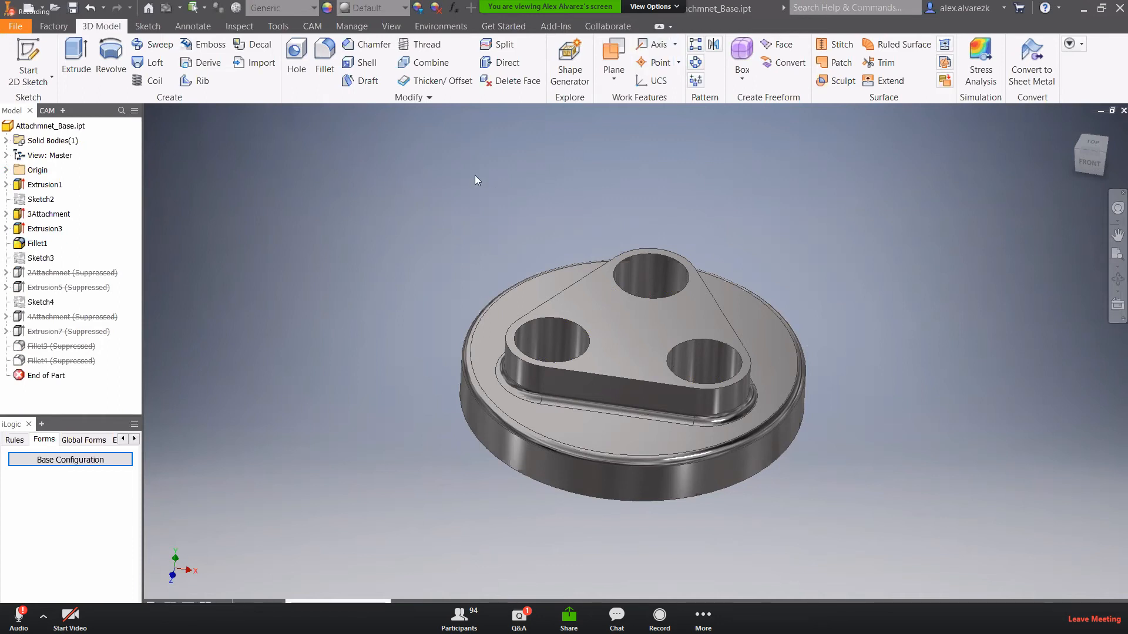
click(454, 8)
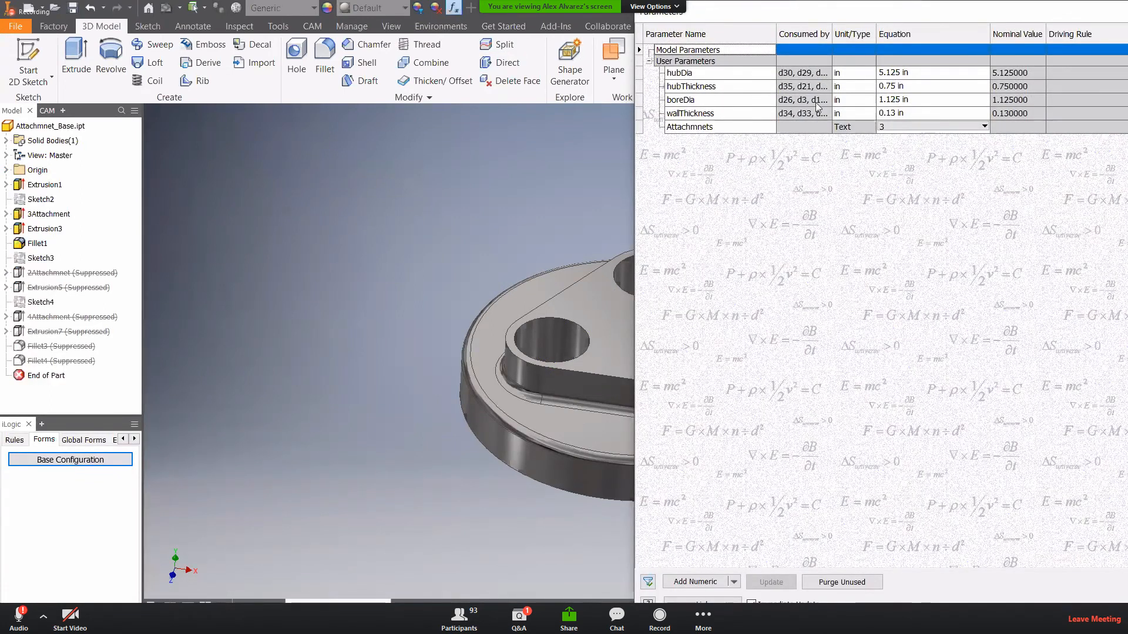
drag(714, 12, 848, 57)
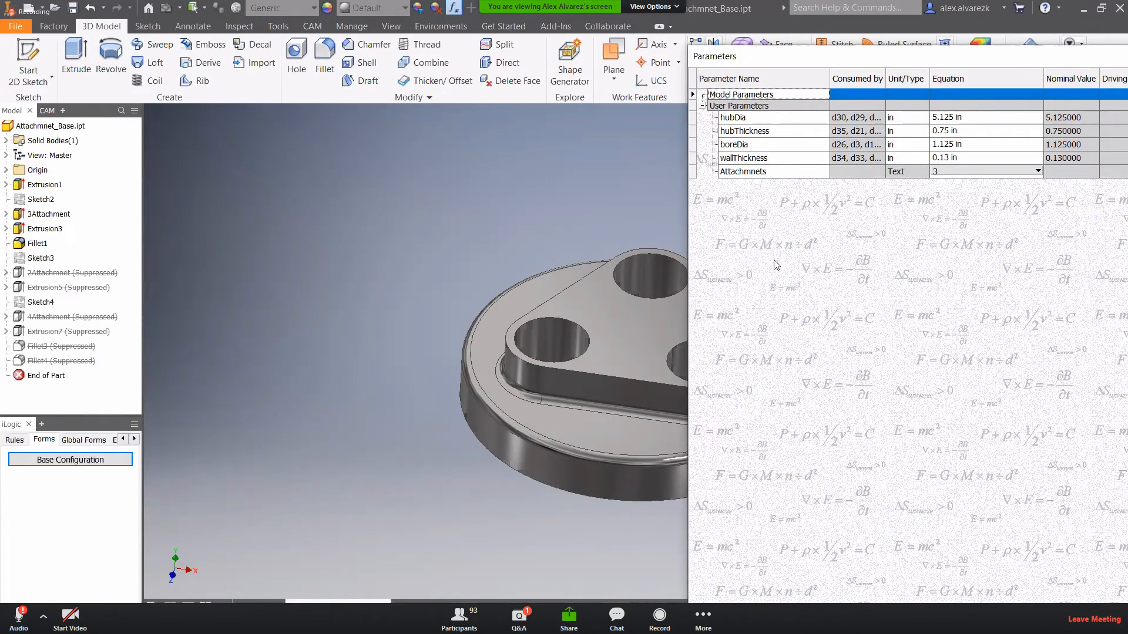
- Try the Attachmnets user parameter at 4 and 2, and return it to 3
click(953, 172)
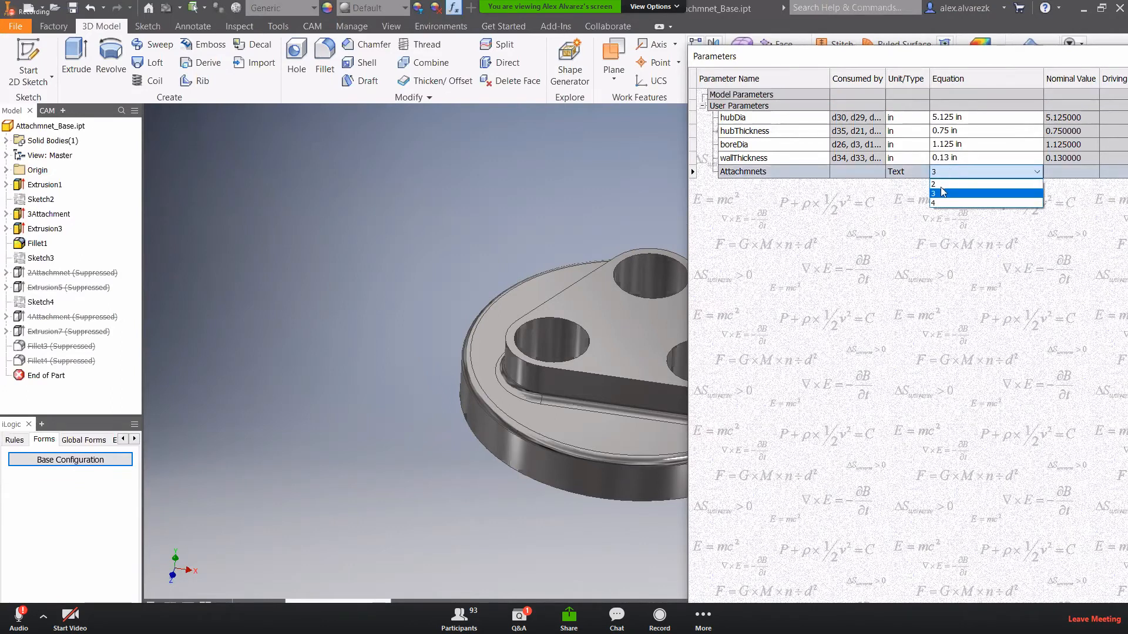
click(1051, 203)
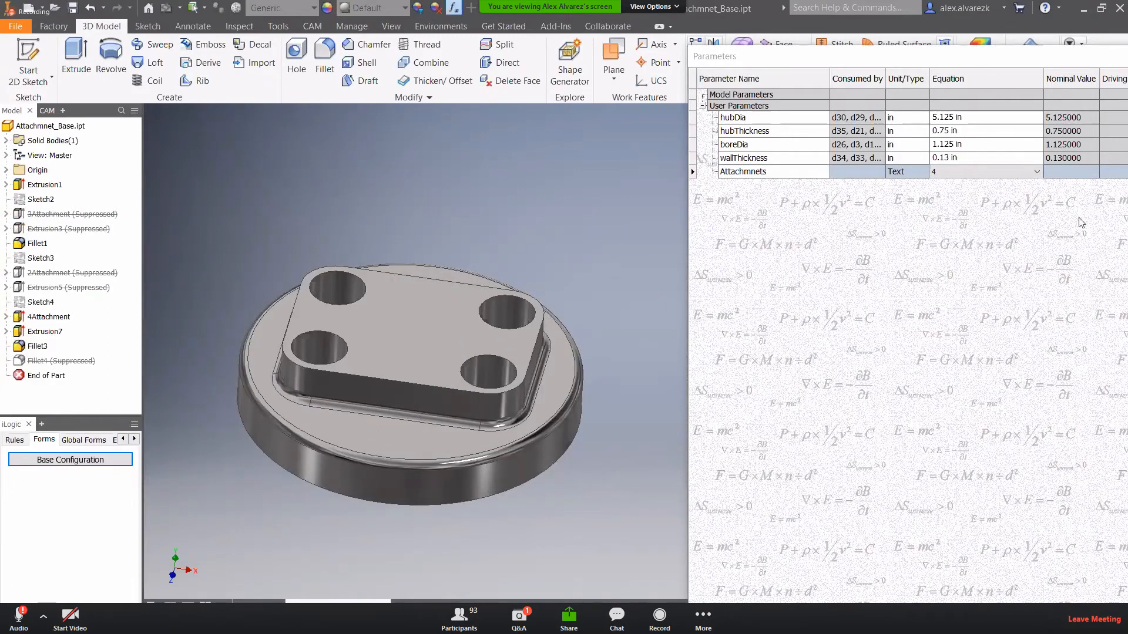
click(1006, 171)
click(968, 184)
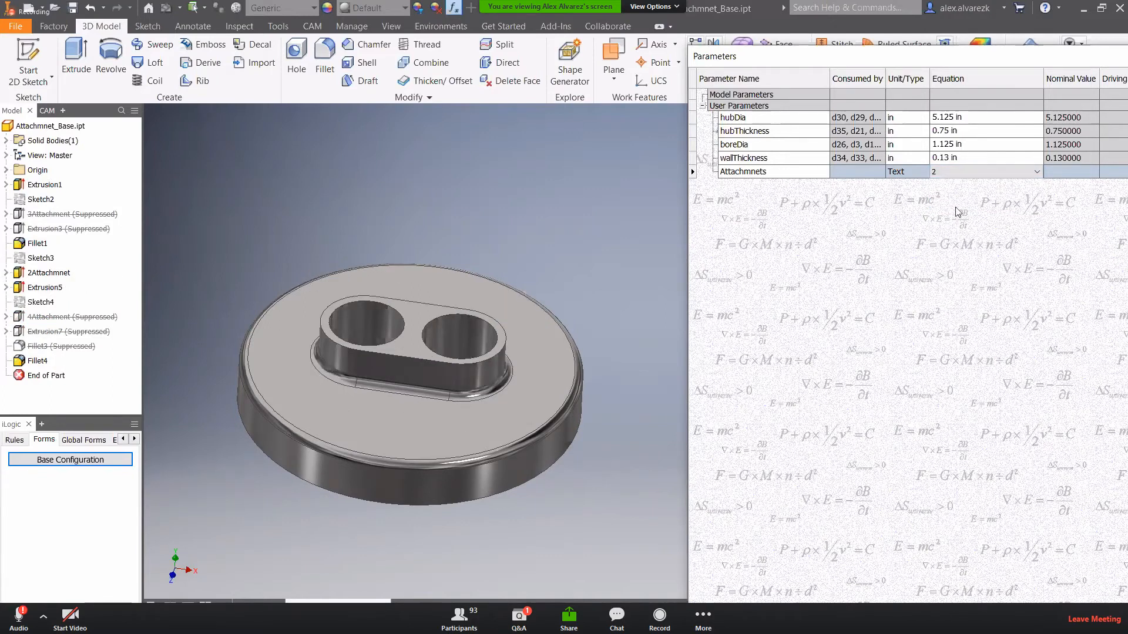
click(967, 171)
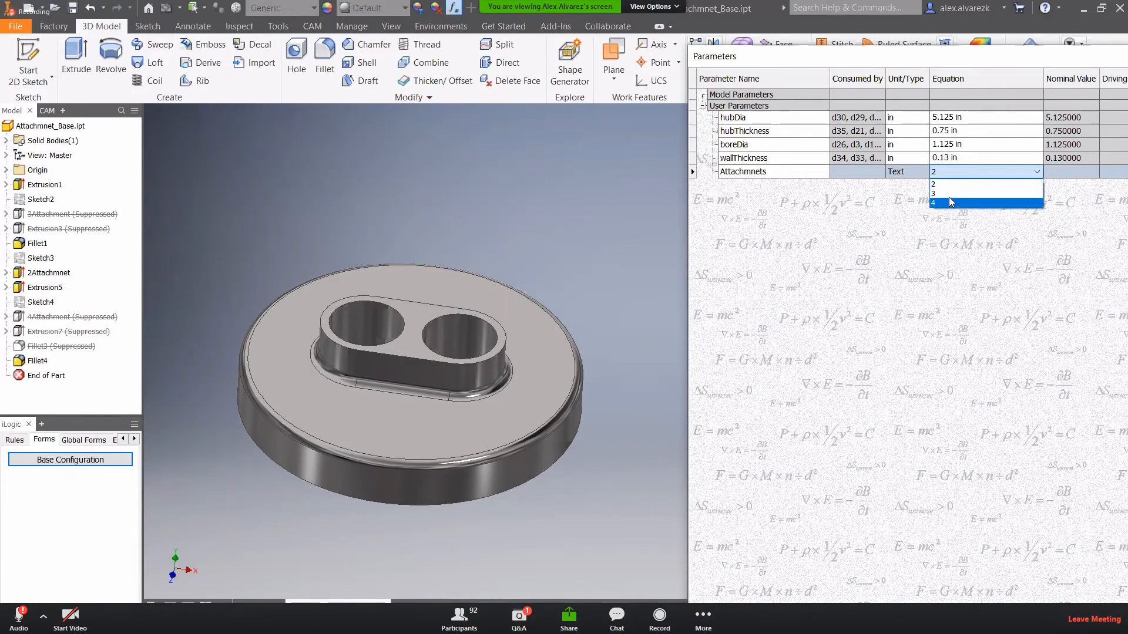
click(950, 194)
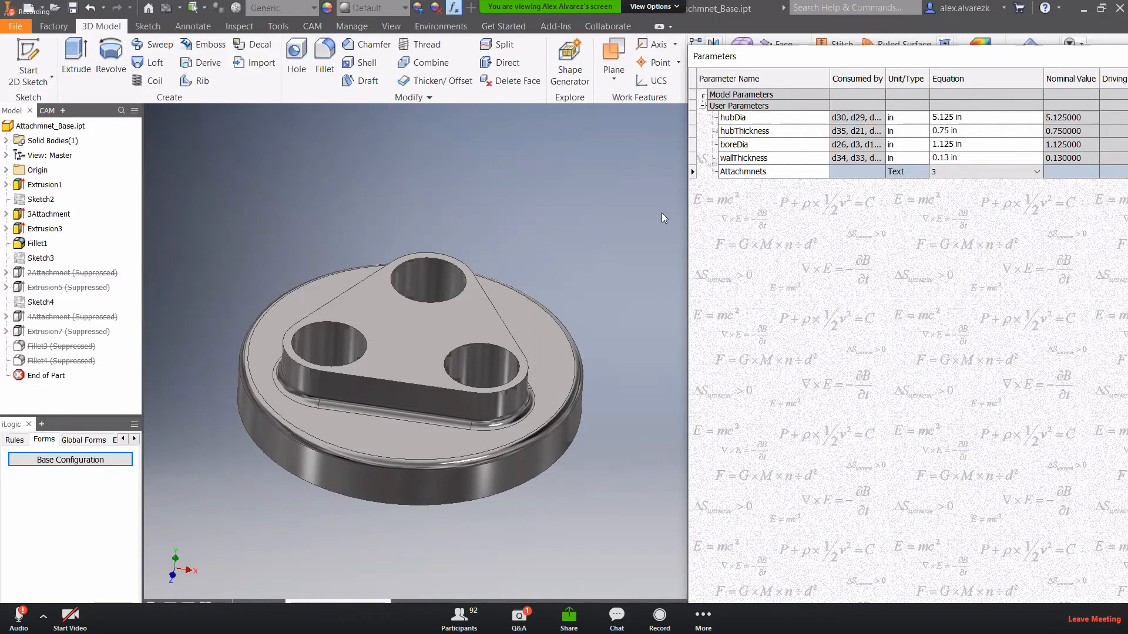
- Set the Attachmnets user parameter to 4 and close the parameters table
click(987, 173)
click(987, 173)
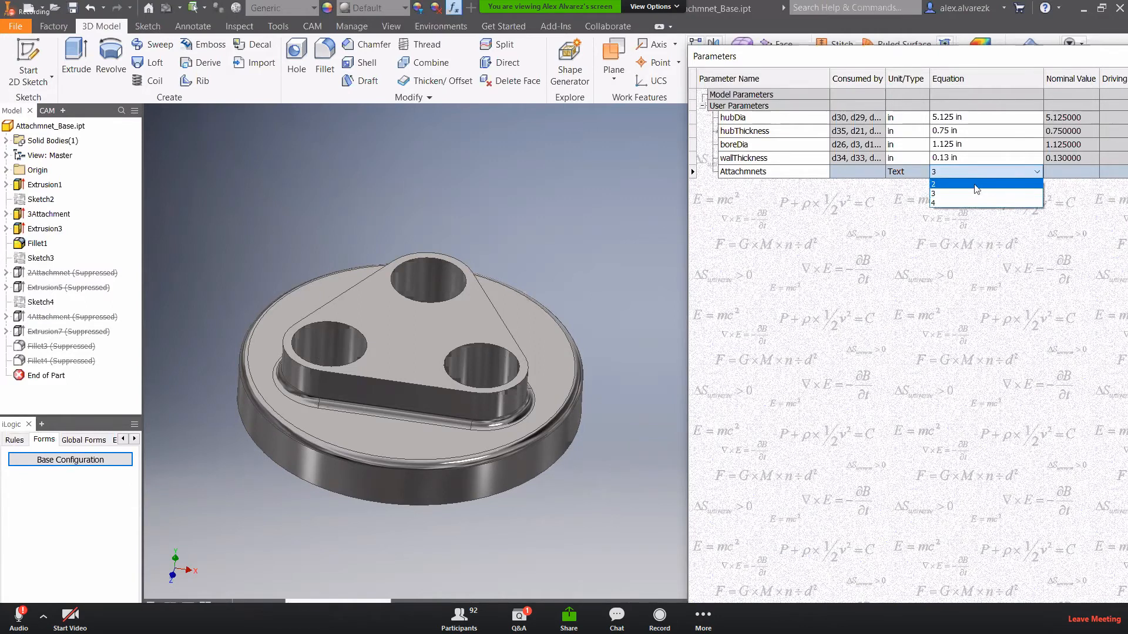
click(942, 203)
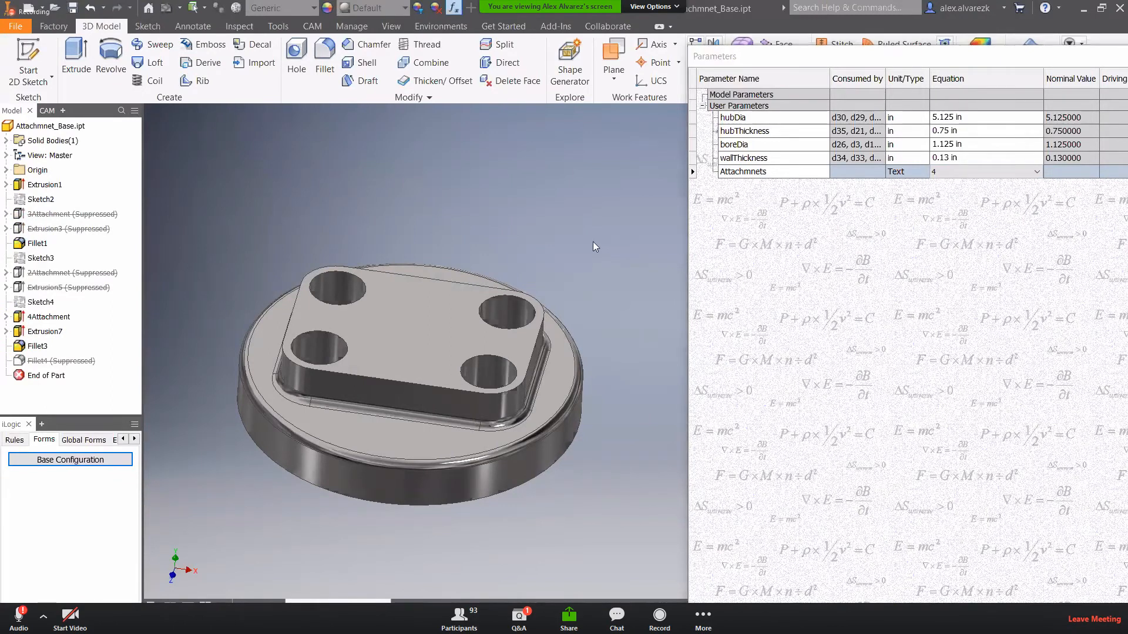
key(Escape)
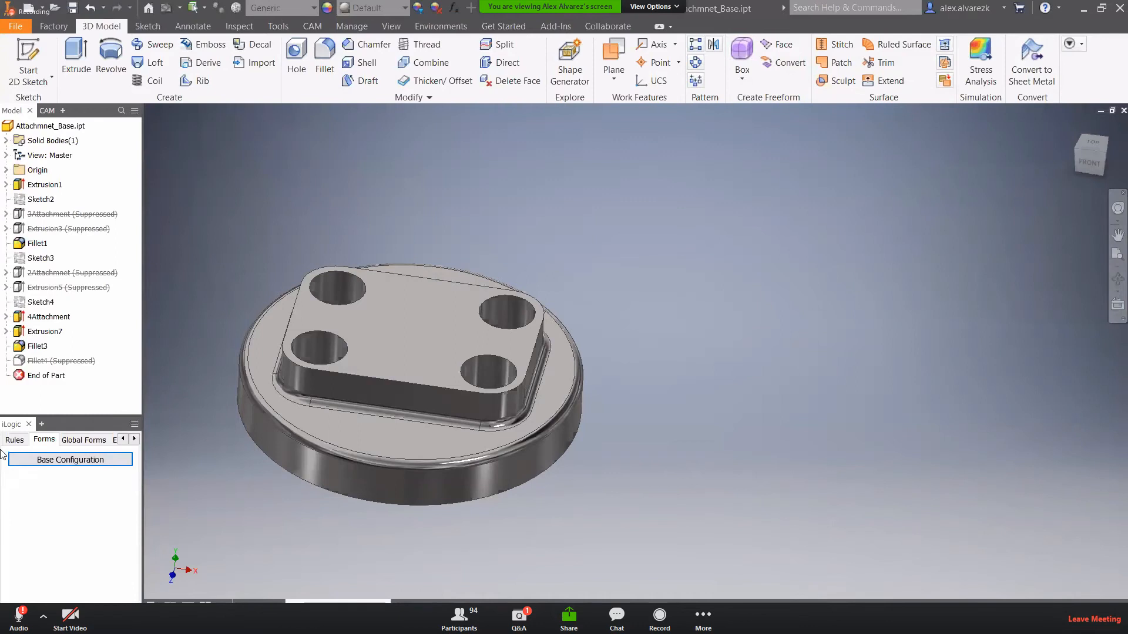
- Open the Attachmnets iLogic rule, examine the feature activation code for cases 2, 3 and 4, and close it without changes
click(14, 440)
right_click(31, 467)
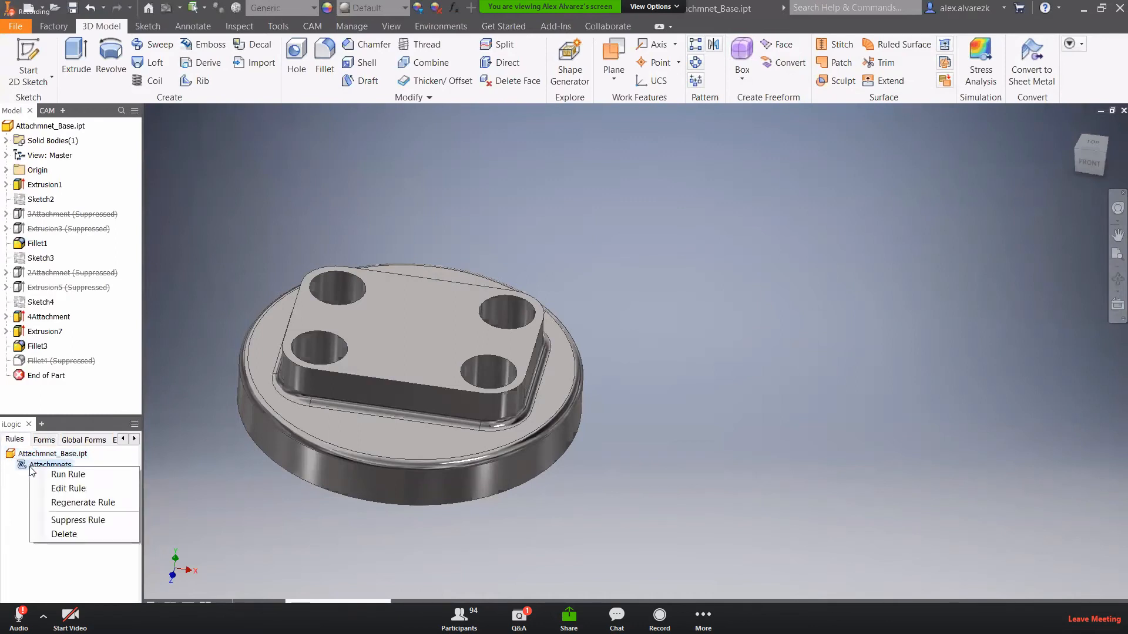
click(59, 494)
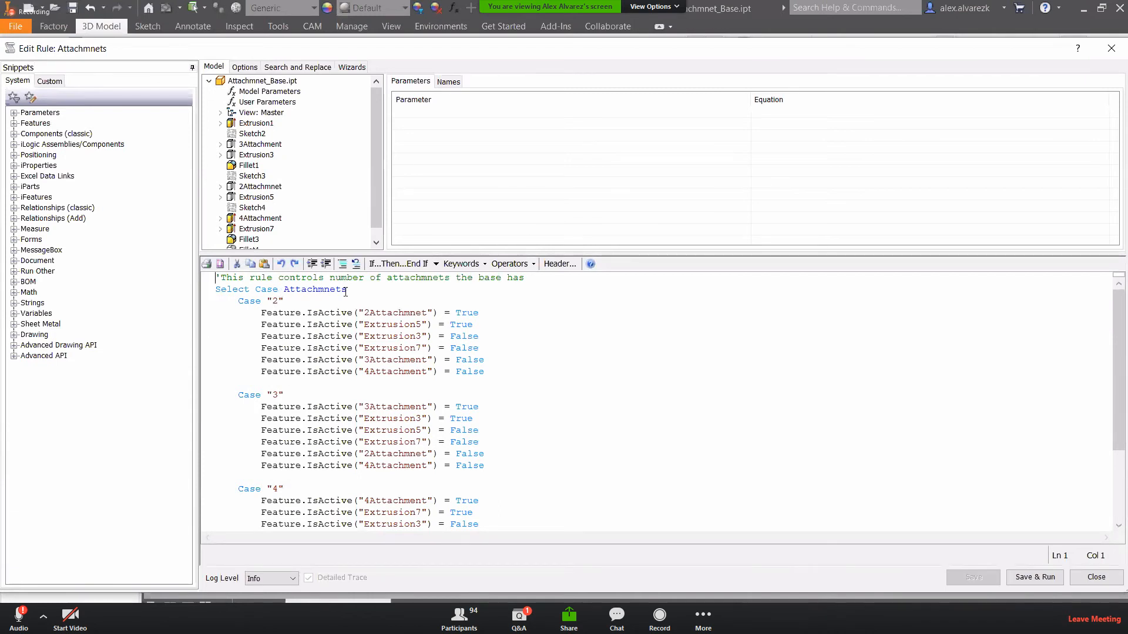
scroll(369, 295, down, 3)
scroll(317, 301, up, 3)
drag(498, 372, 220, 316)
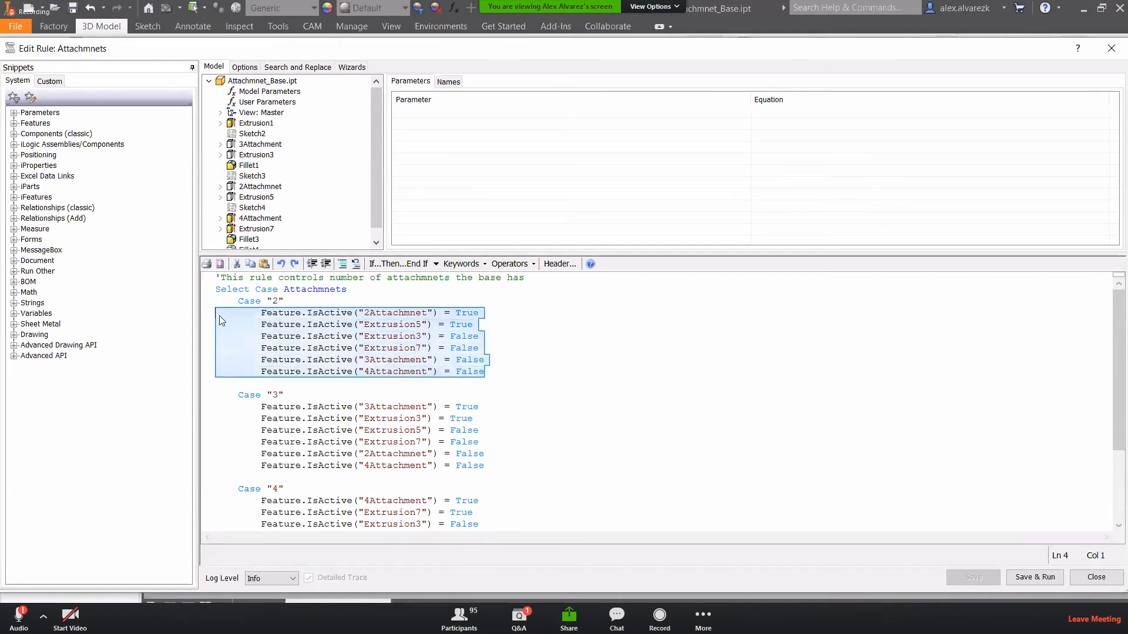
scroll(482, 341, down, 3)
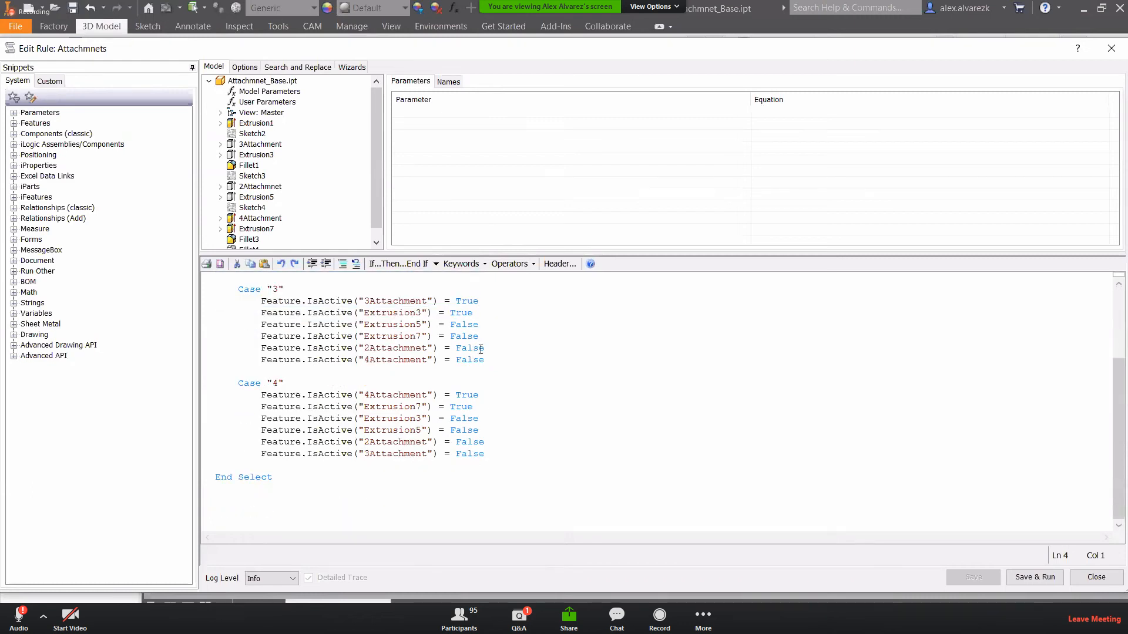
scroll(540, 346, up, 2)
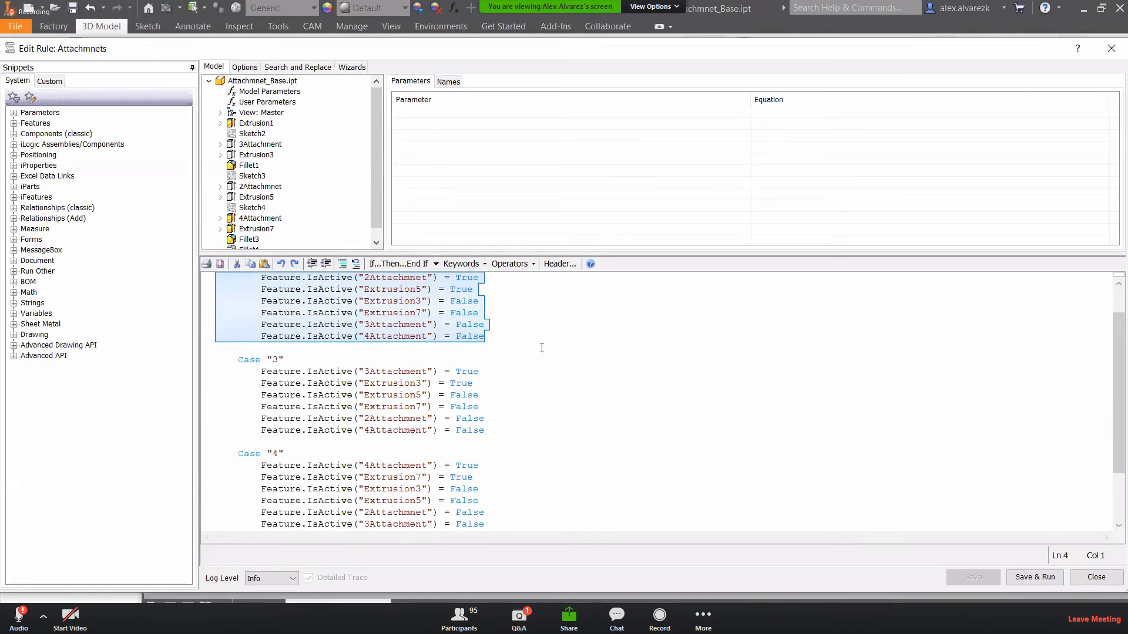
scroll(540, 393, up, 1)
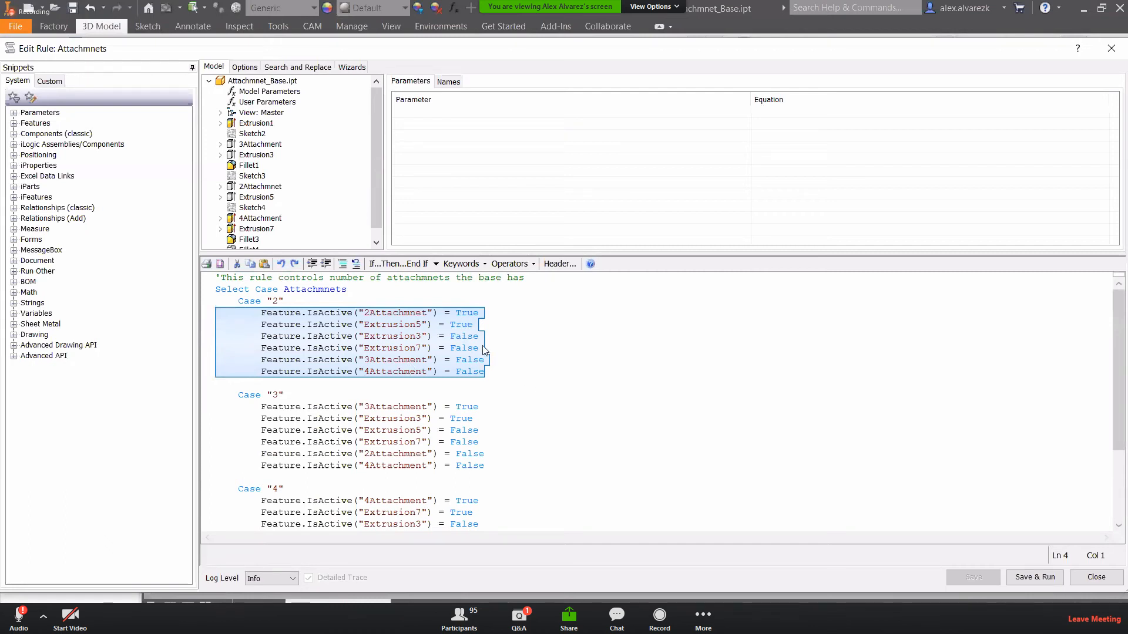
scroll(482, 345, down, 3)
scroll(482, 343, up, 3)
click(1096, 578)
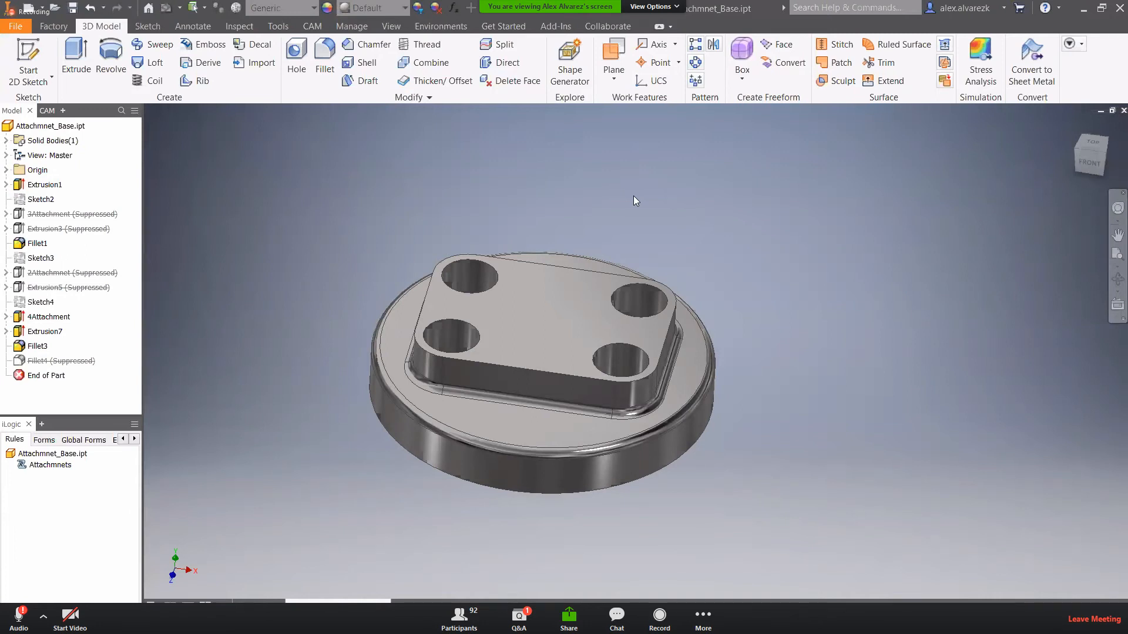
- Inspect the four-attachment base from above and return to its list of CAM operations
shift+middle_drag(787, 192, 790, 226)
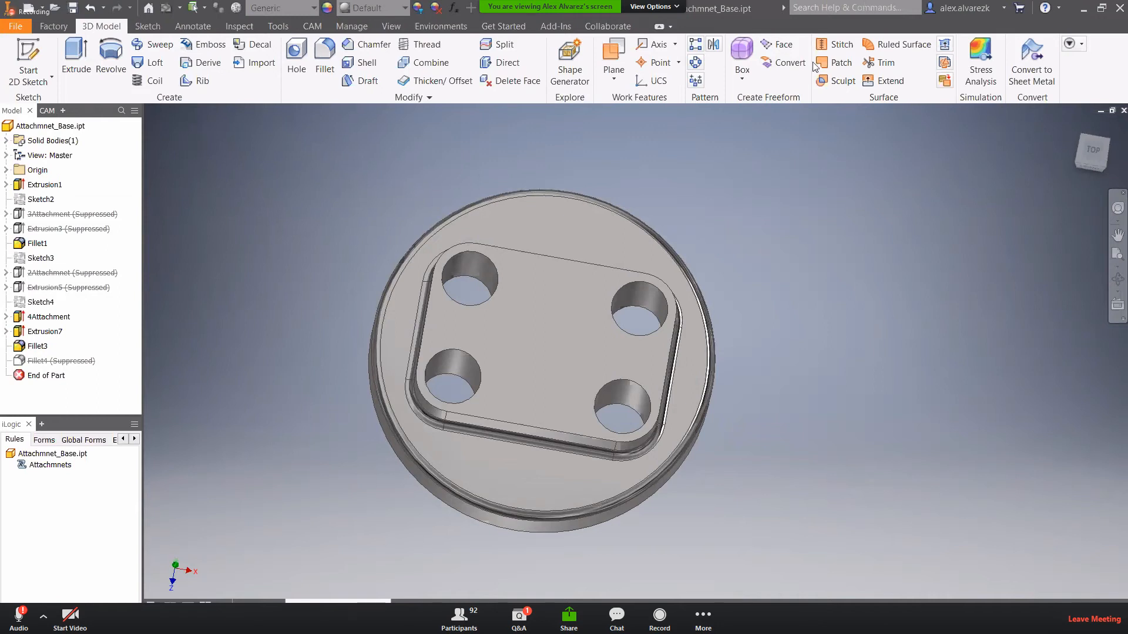
shift+middle_drag(777, 304, 774, 291)
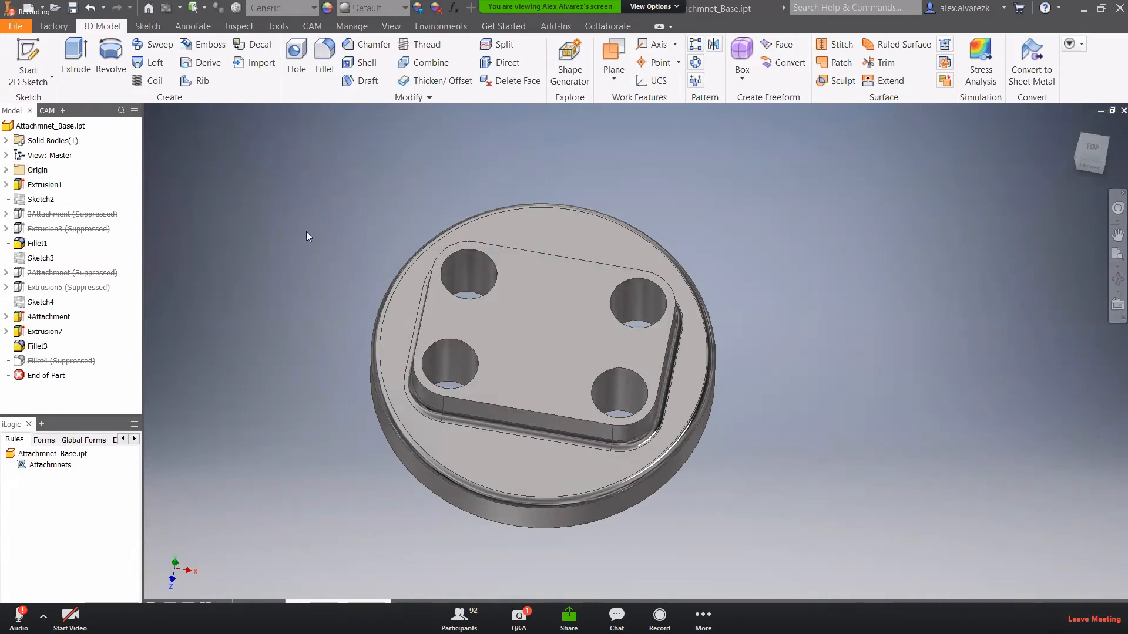
click(47, 110)
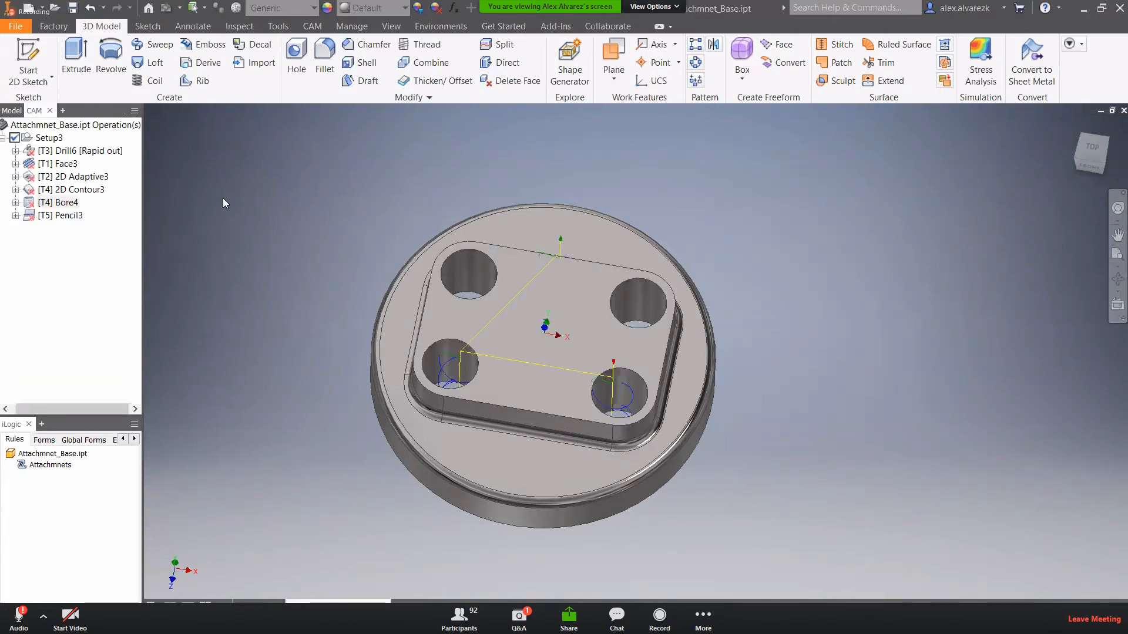
- Examine Setup3's stock and its Drill6, 2D Adaptive3 and Bore4 operations on the four-attachment base
shift+middle_drag(240, 259, 246, 224)
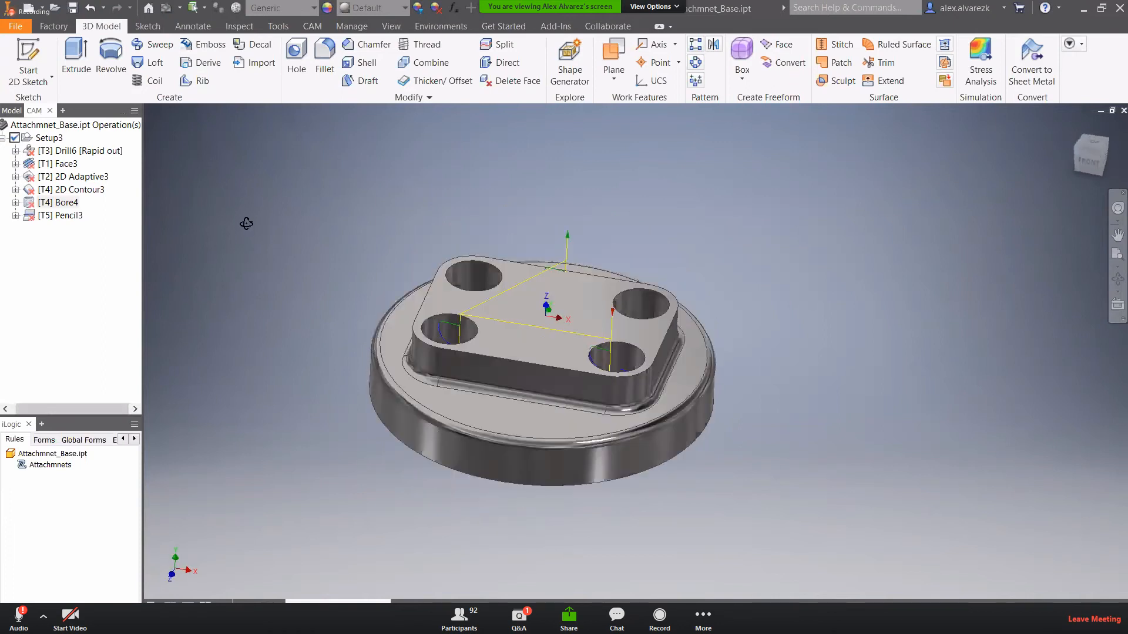
click(49, 137)
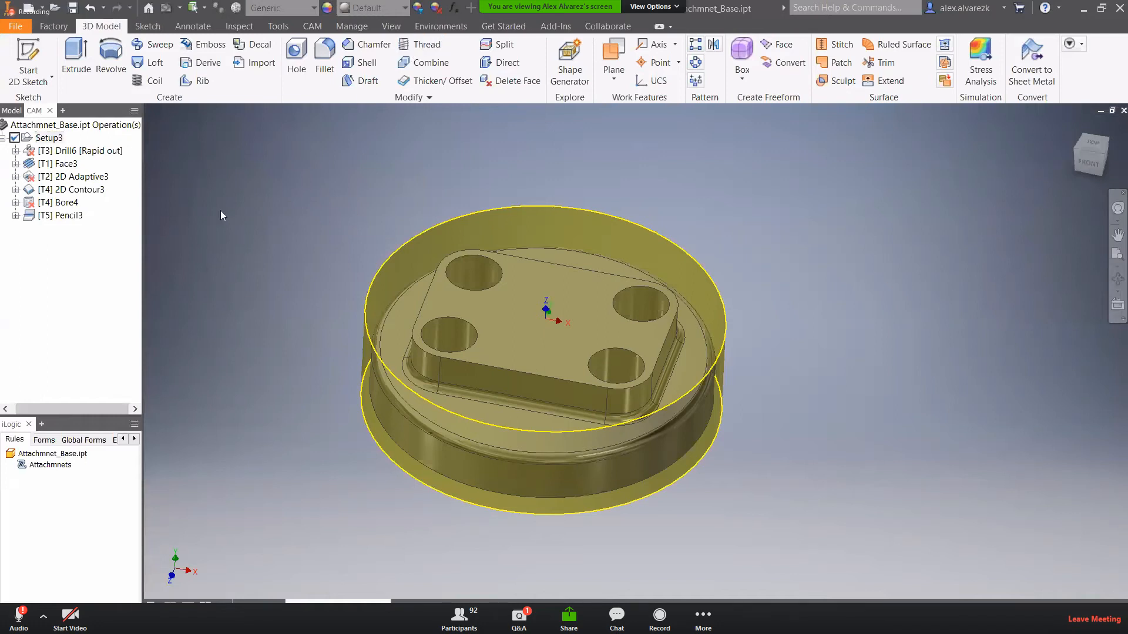
click(99, 152)
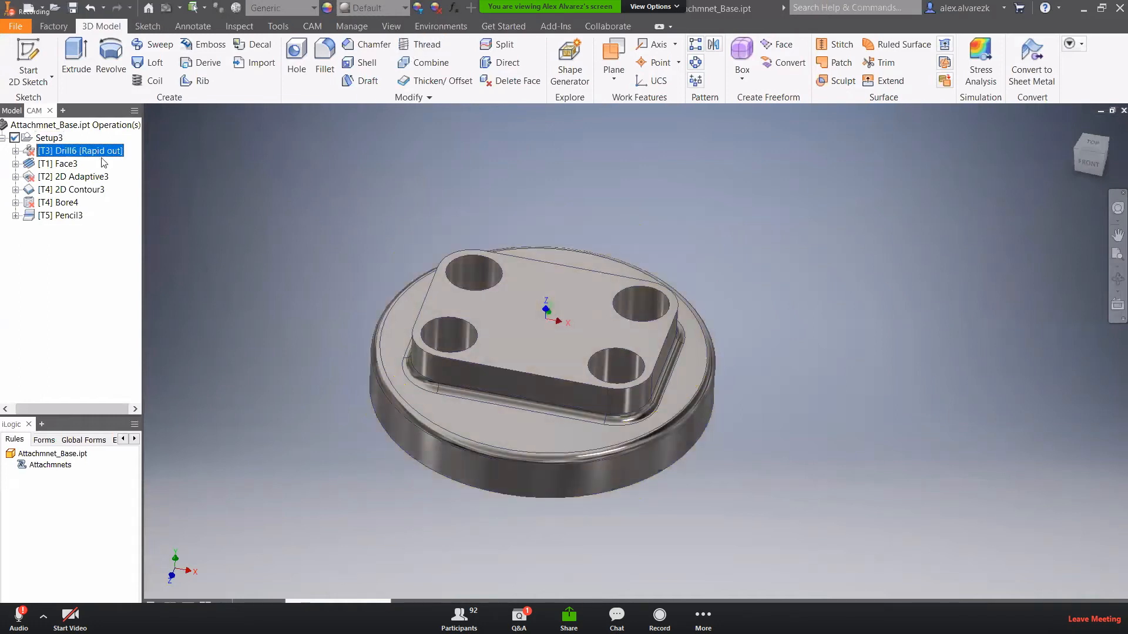
click(91, 178)
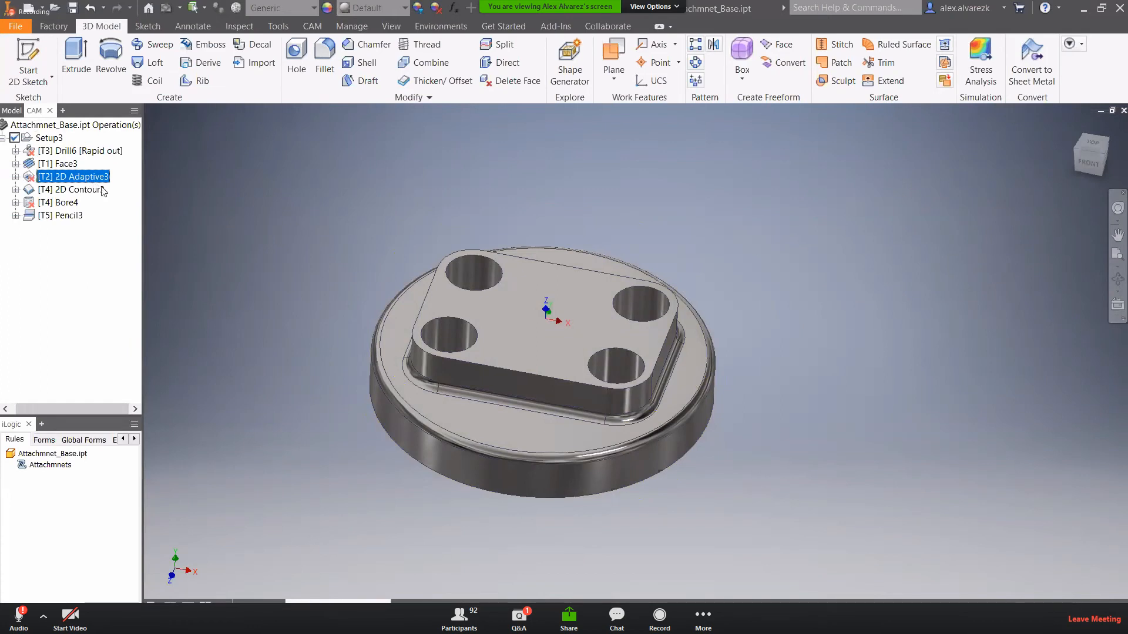
click(66, 205)
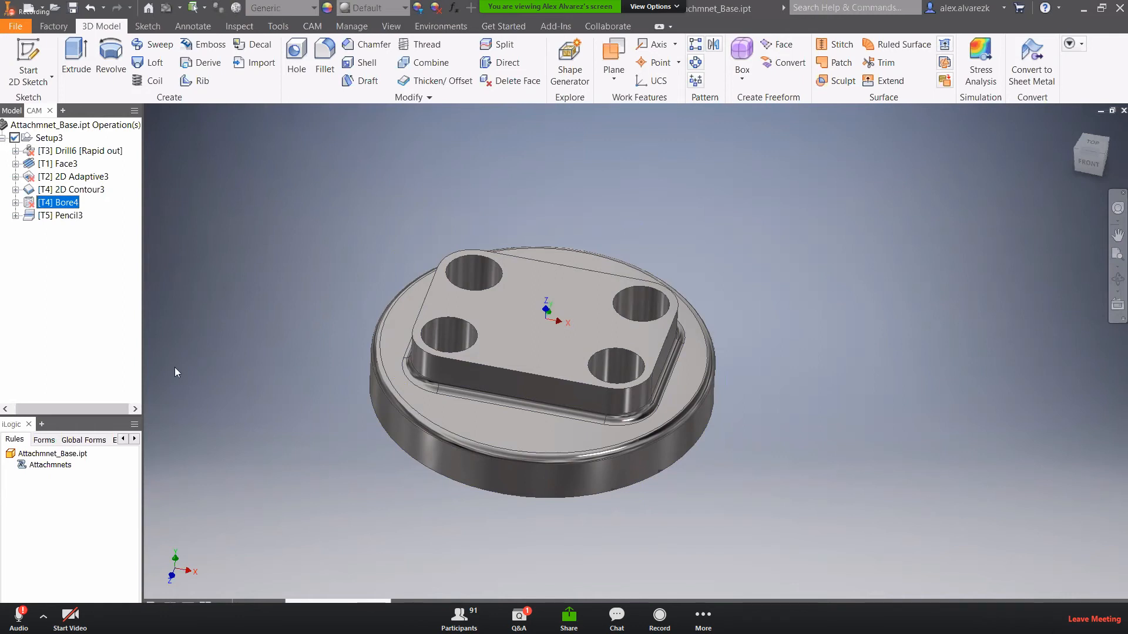
click(44, 468)
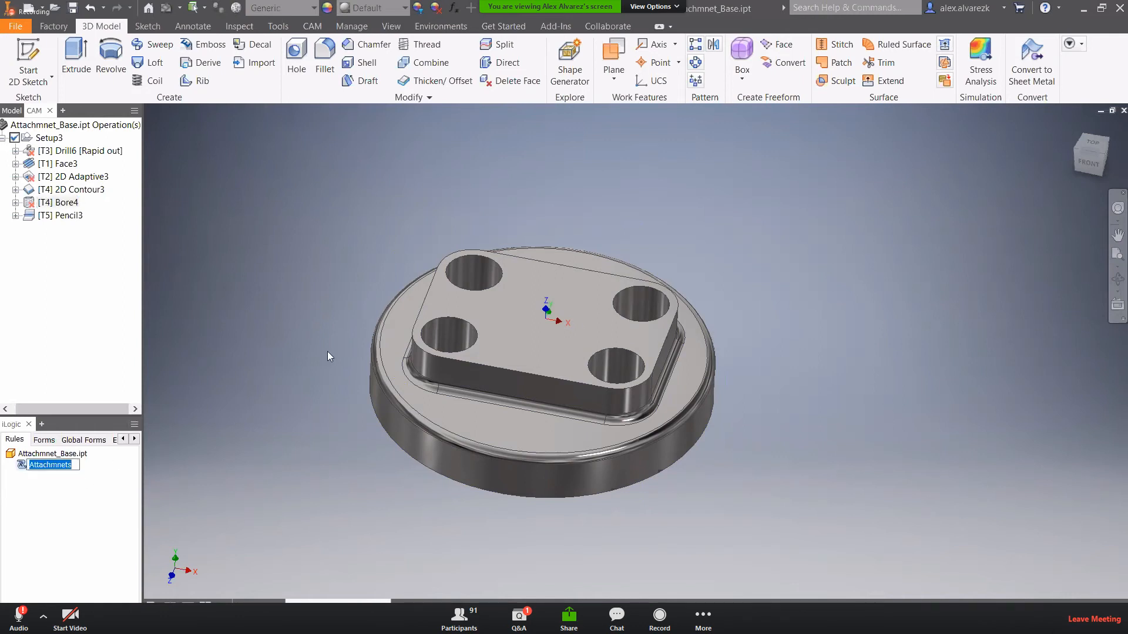
click(266, 327)
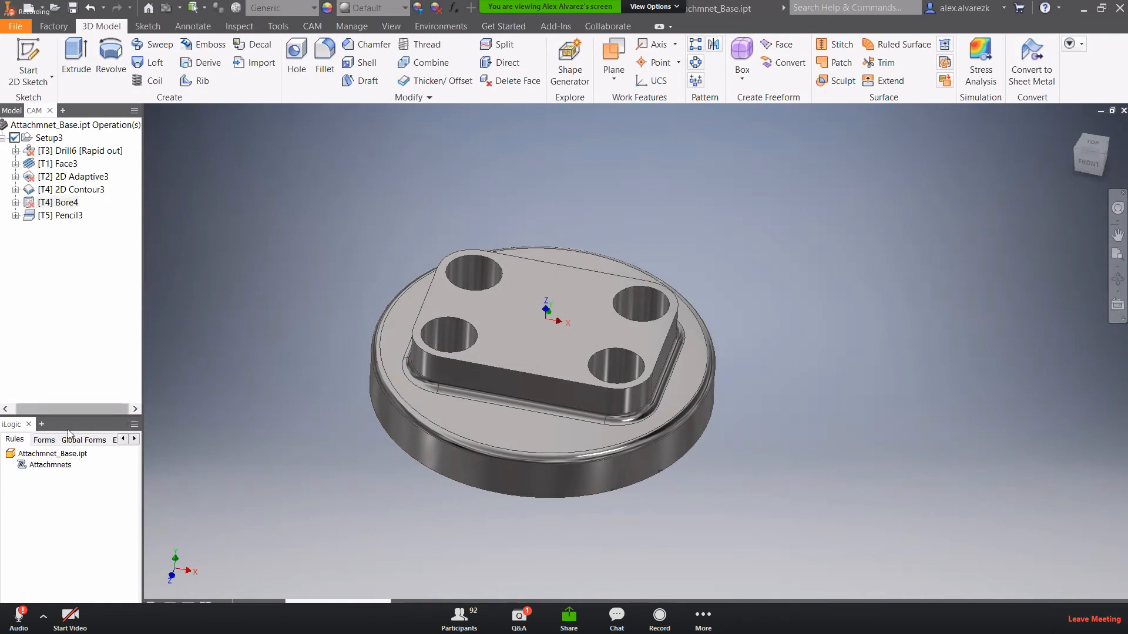
- Show the part's iLogic forms and review the user parameters without changing them
click(39, 441)
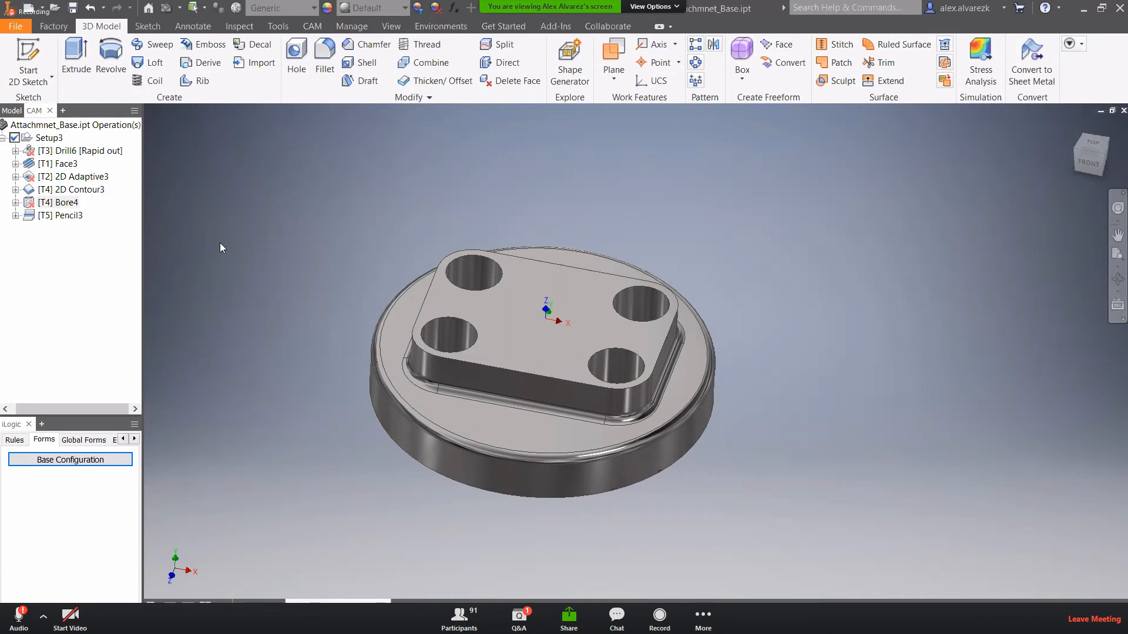
click(456, 11)
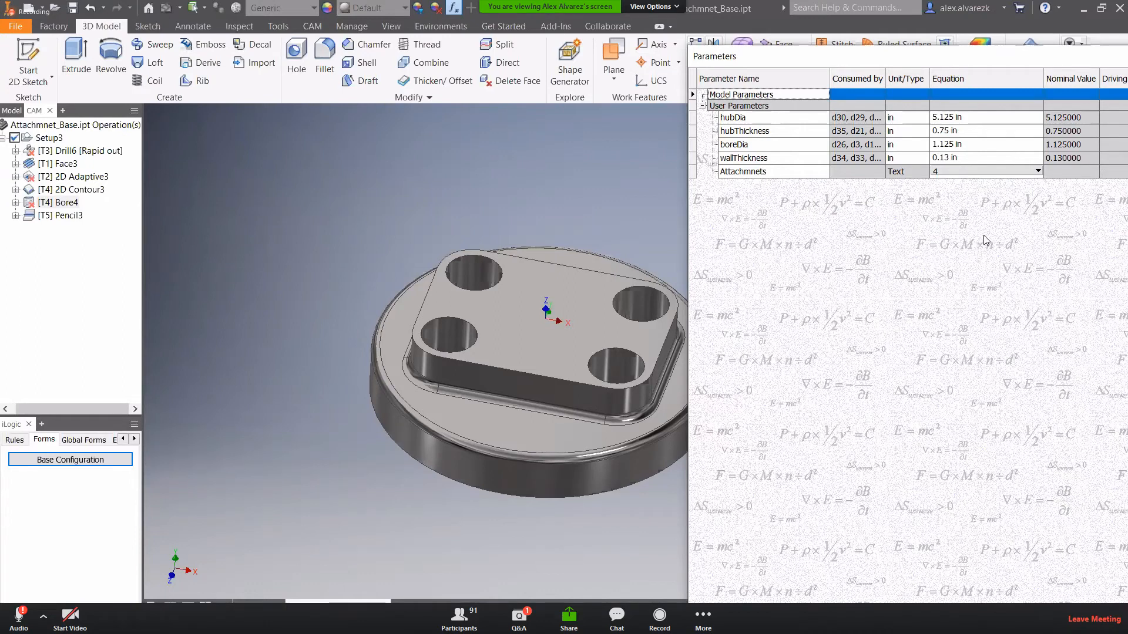
key(Escape)
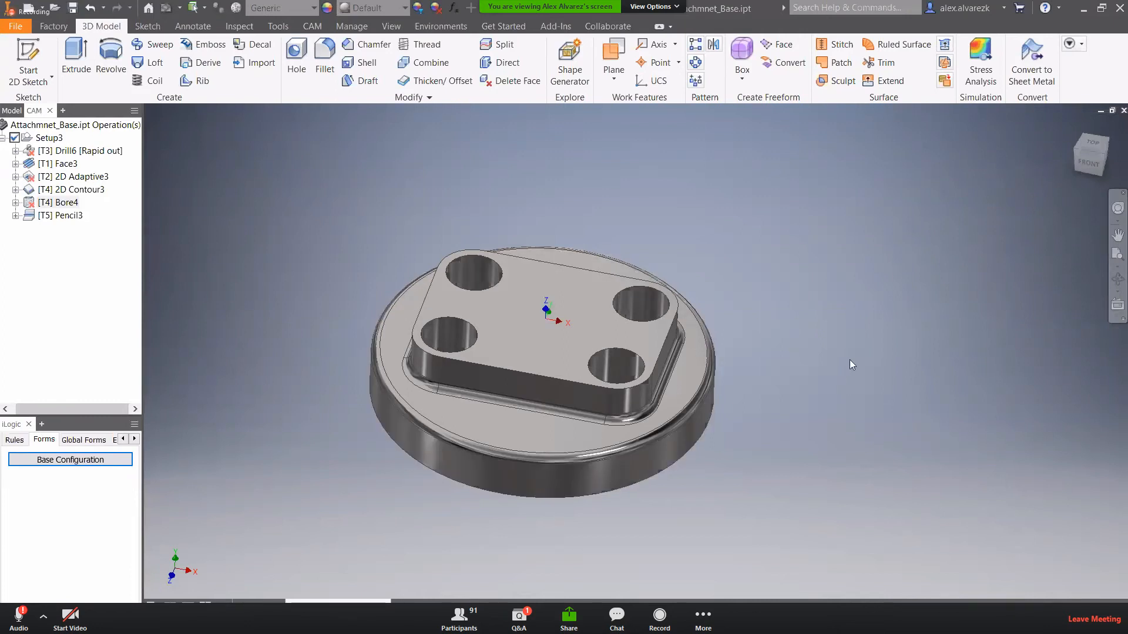
- Open the Base Configuration form, widen it to show the full diagram, and arrange it beside the part
middle_drag(849, 359, 1003, 361)
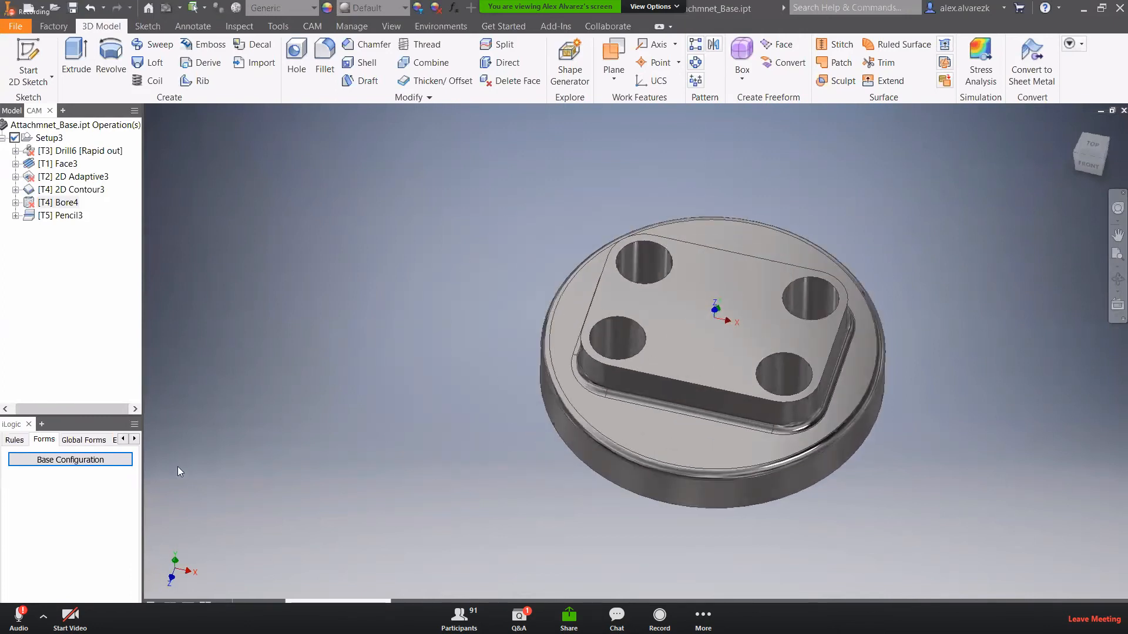
click(117, 462)
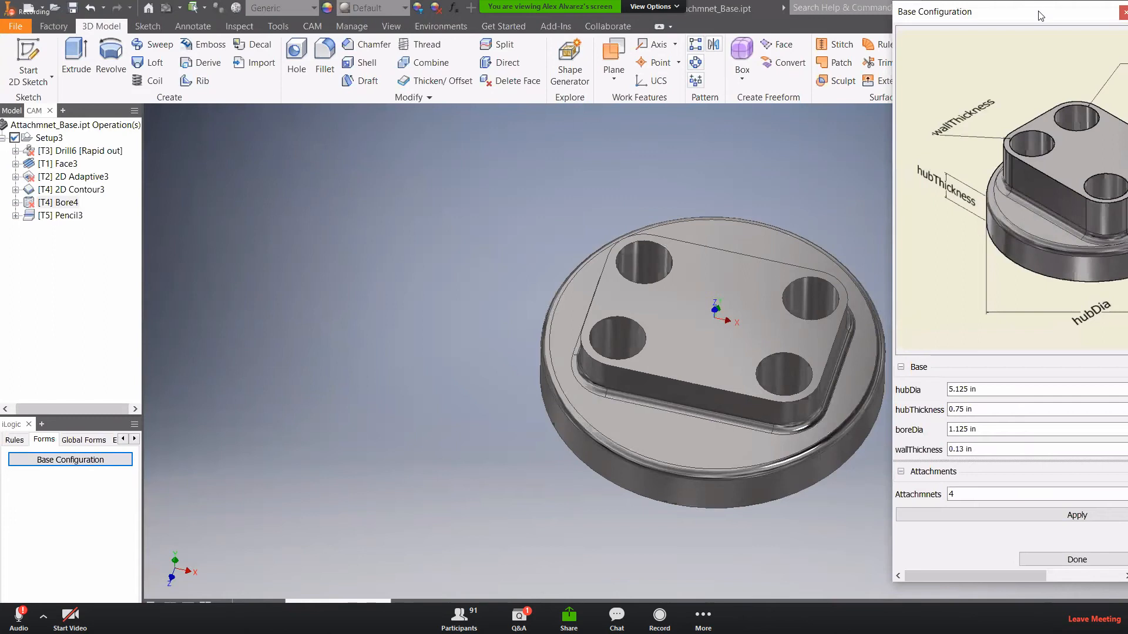
drag(1040, 16, 475, 23)
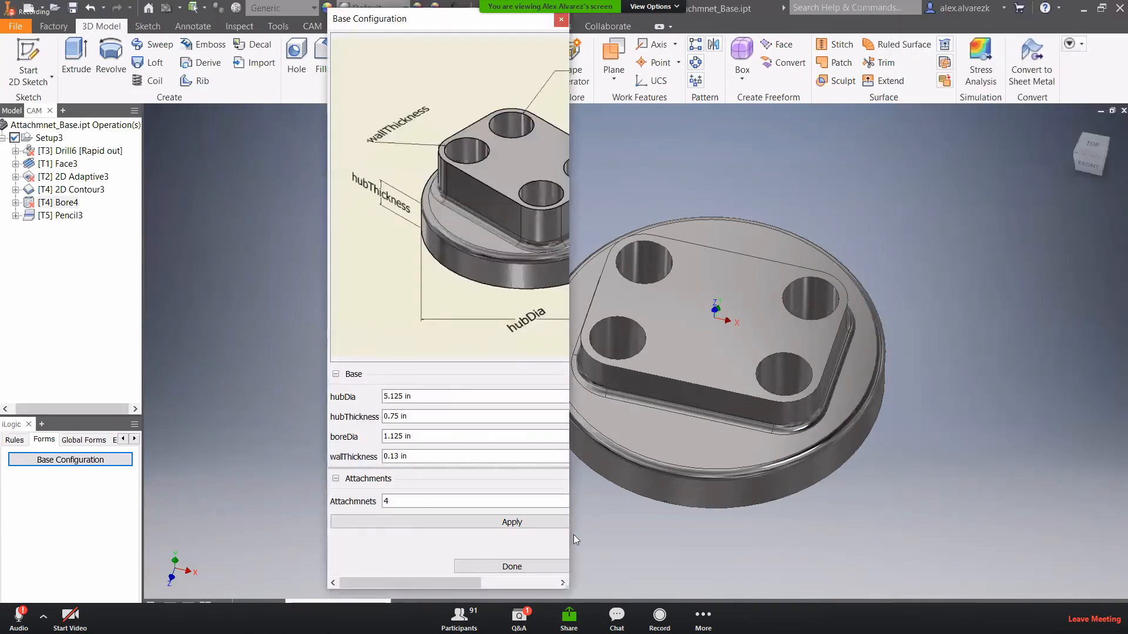
drag(572, 543, 924, 543)
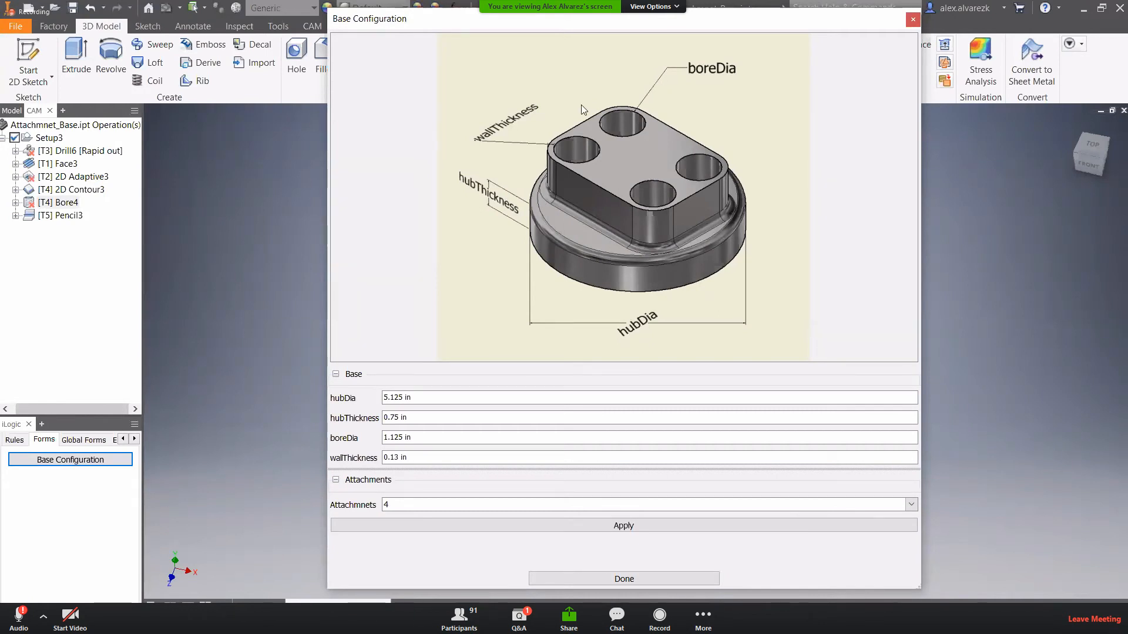
drag(682, 21, 943, 34)
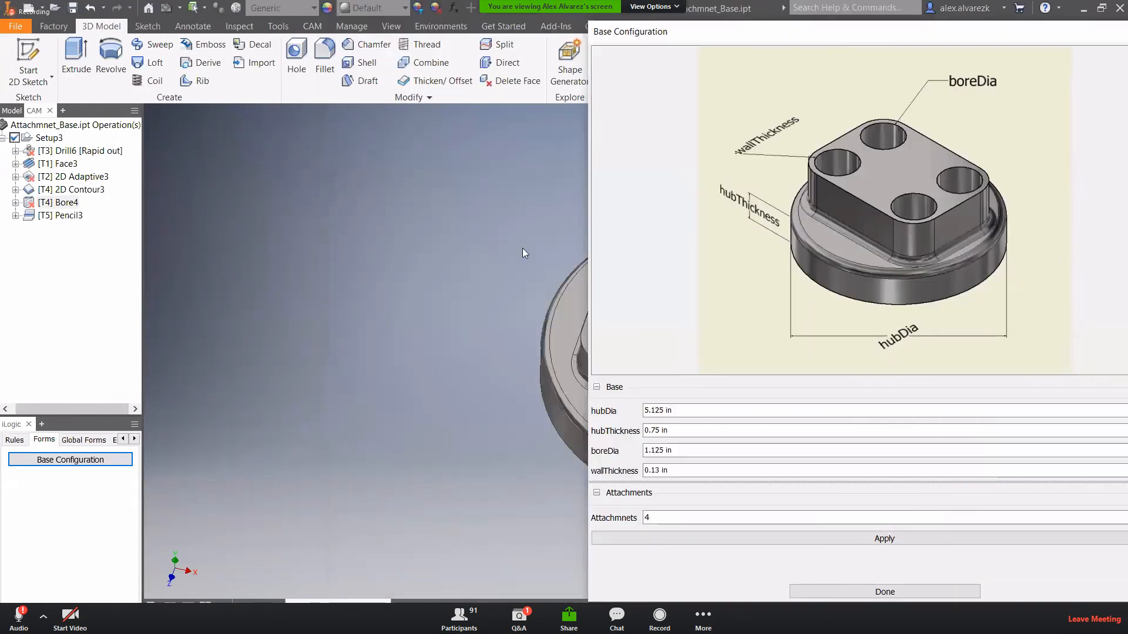
scroll(523, 248, up, 3)
middle_drag(523, 248, 265, 280)
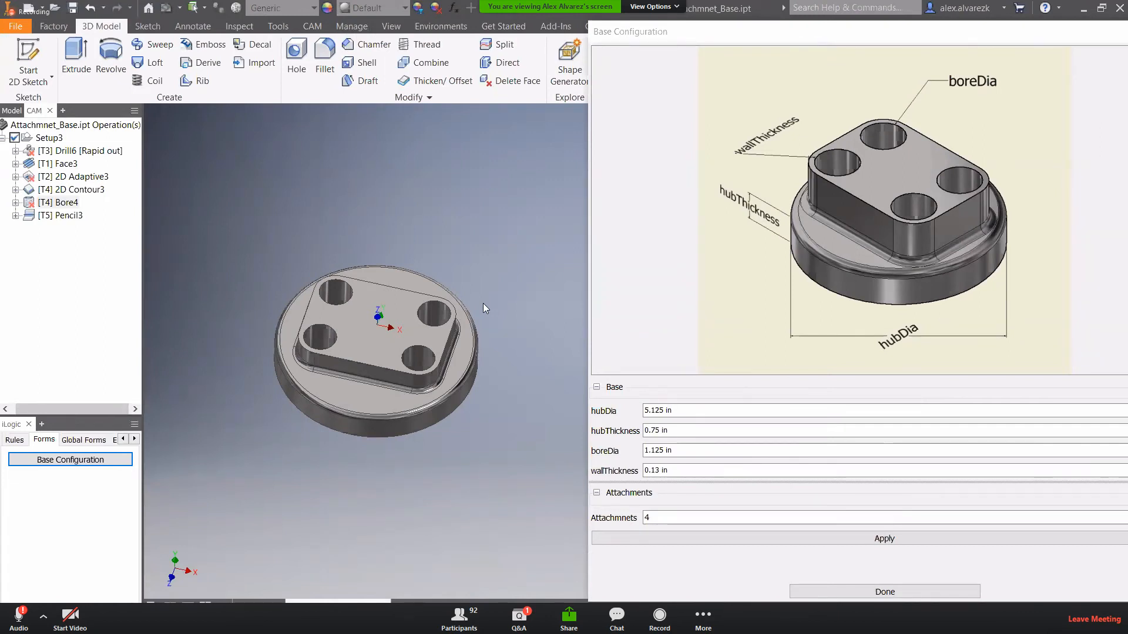
- Set hubDia to 5 and hubThickness to .625 in the Base Configuration form
click(695, 410)
drag(695, 410, 634, 430)
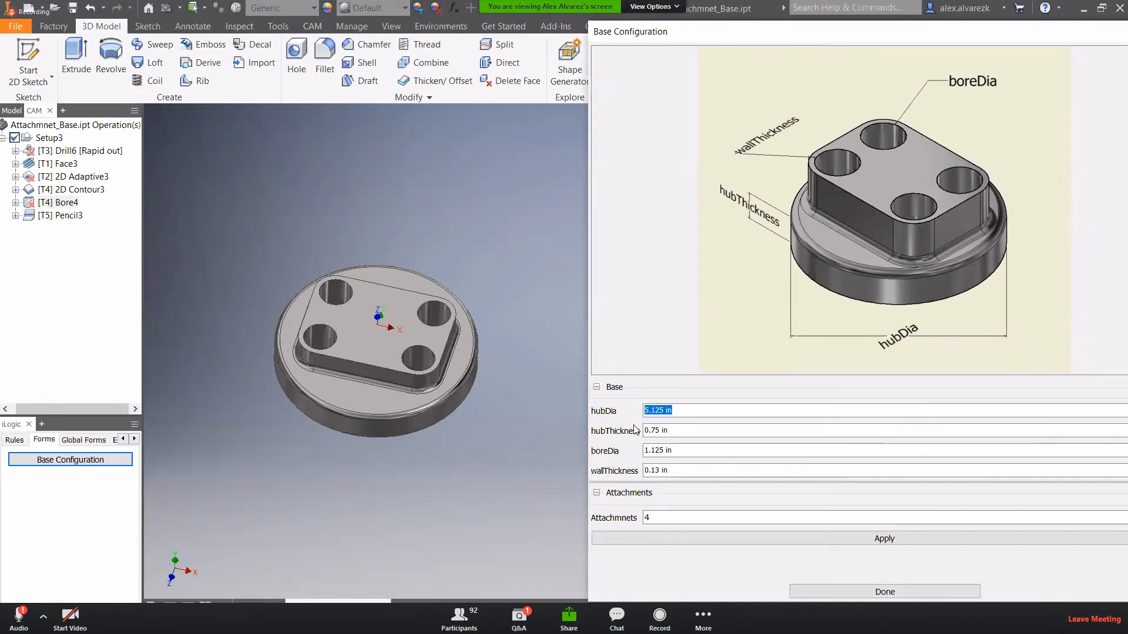
text(5)
key(Tab)
text(.625)
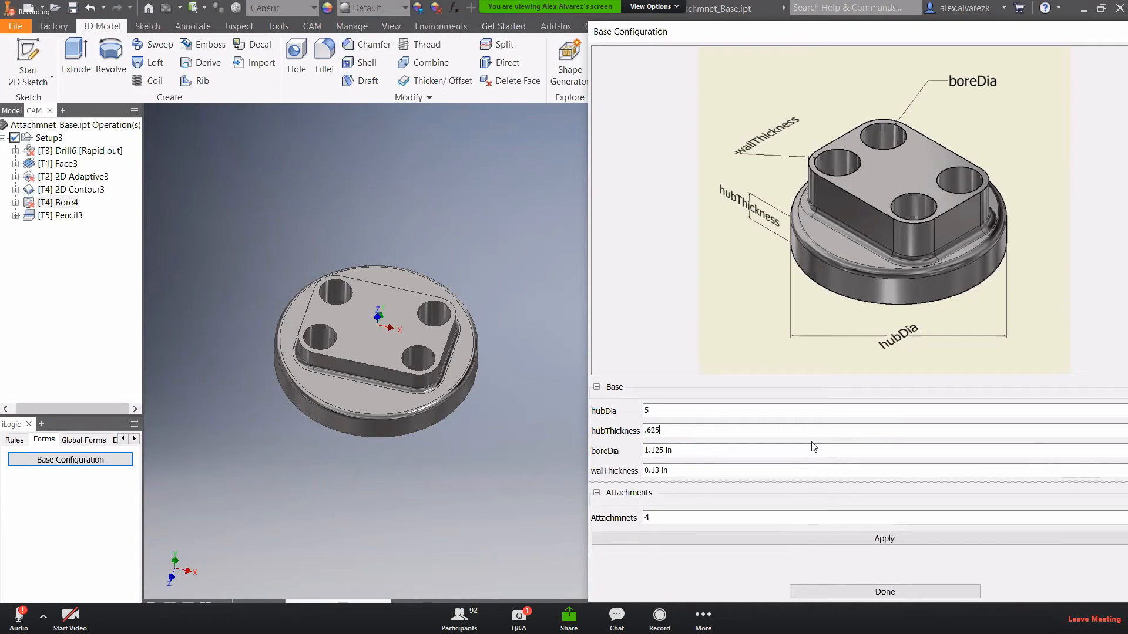
- Set boreDia to 1 and wallThickness to .125, and apply the configuration to the part
click(706, 455)
key(shift+Home)
text(1)
drag(670, 470, 637, 475)
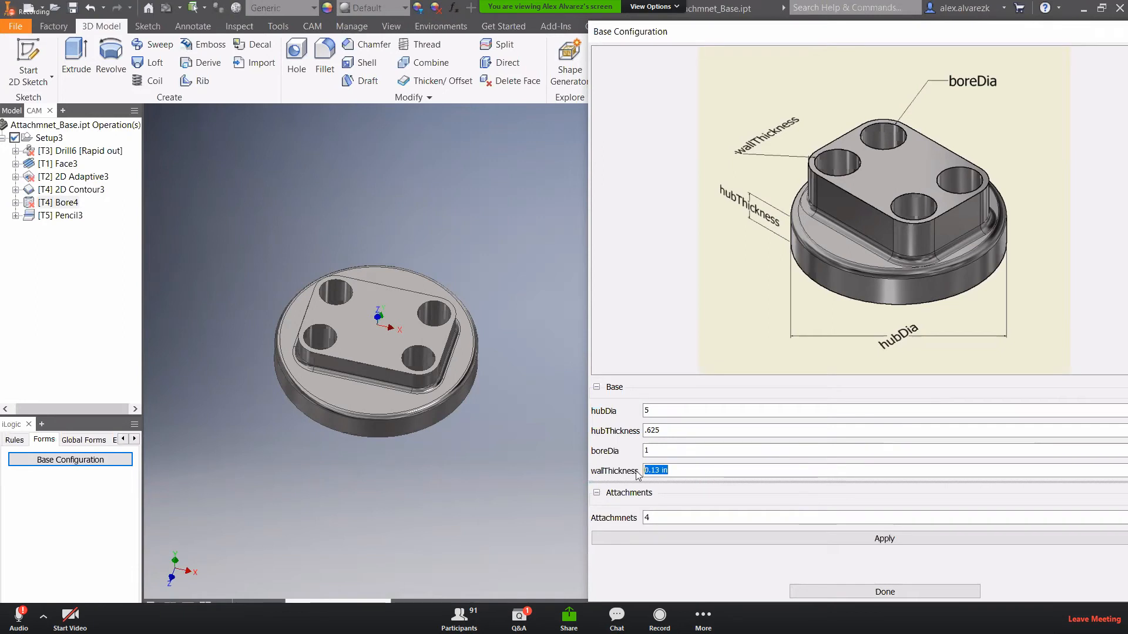
text(.125)
click(764, 538)
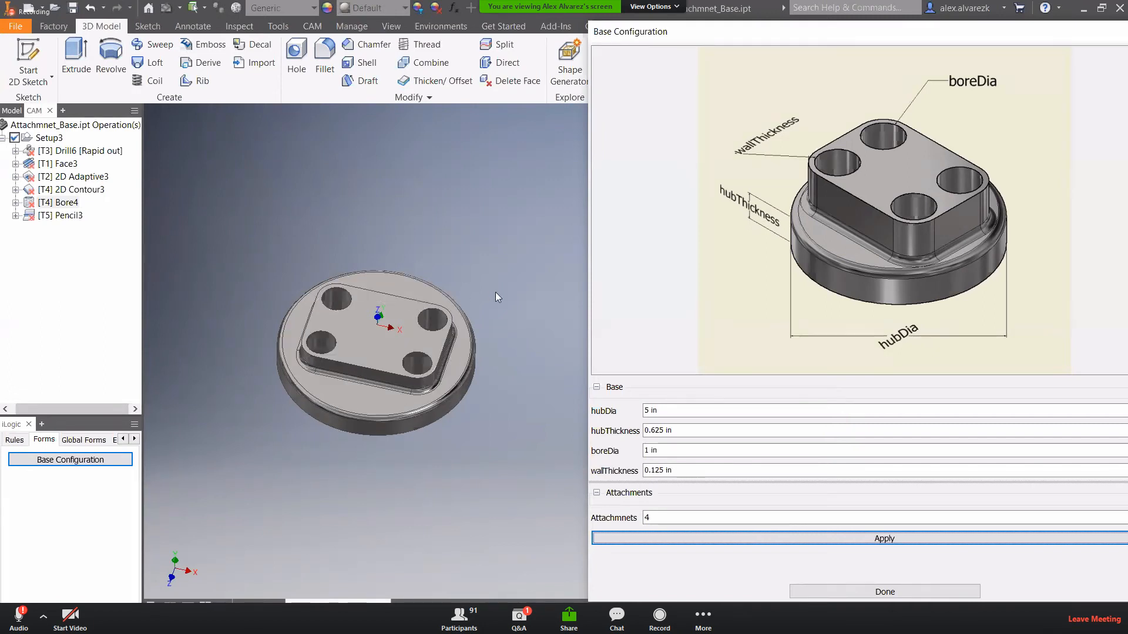
- Change Attachmnets to 3 in the Base Configuration form, apply it and close the form
shift+middle_drag(495, 293, 484, 271)
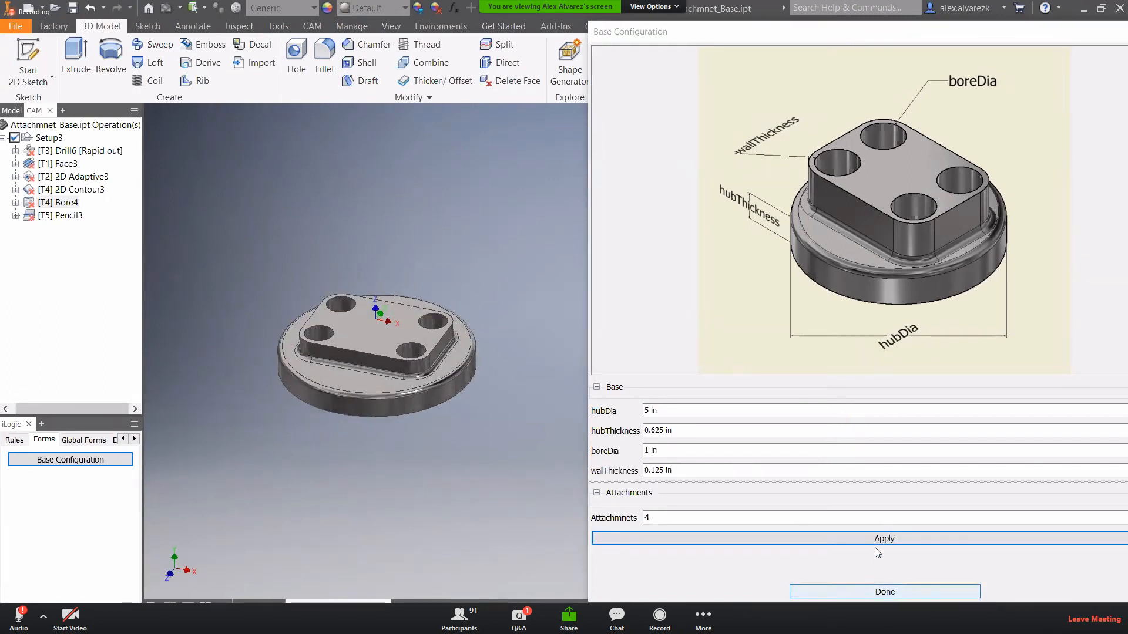
click(781, 516)
click(719, 541)
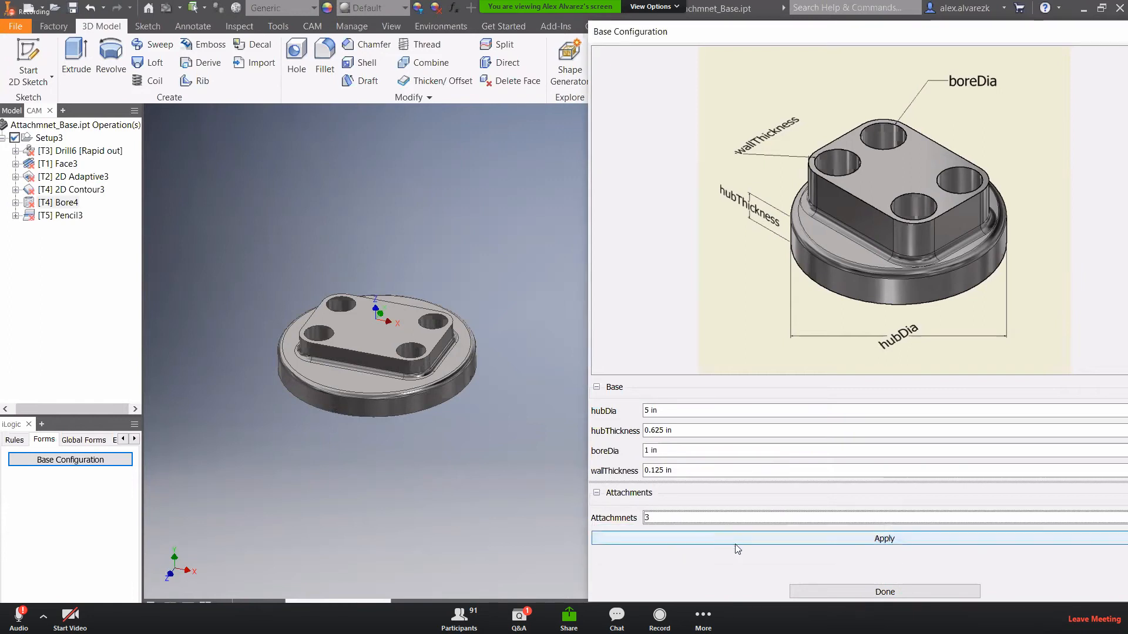
click(878, 539)
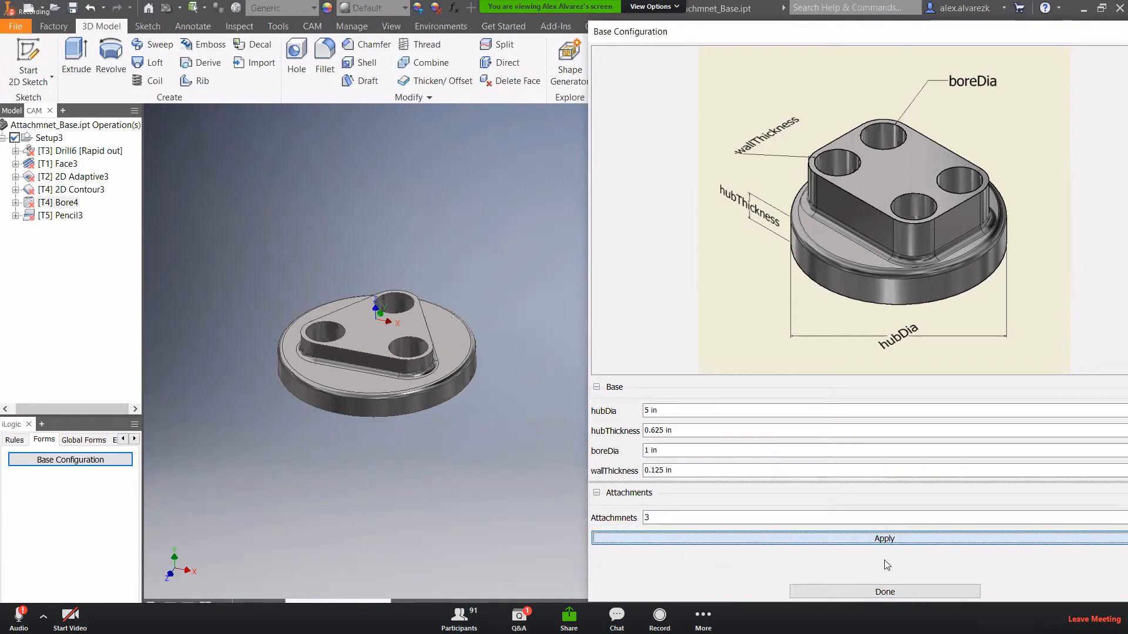
click(884, 592)
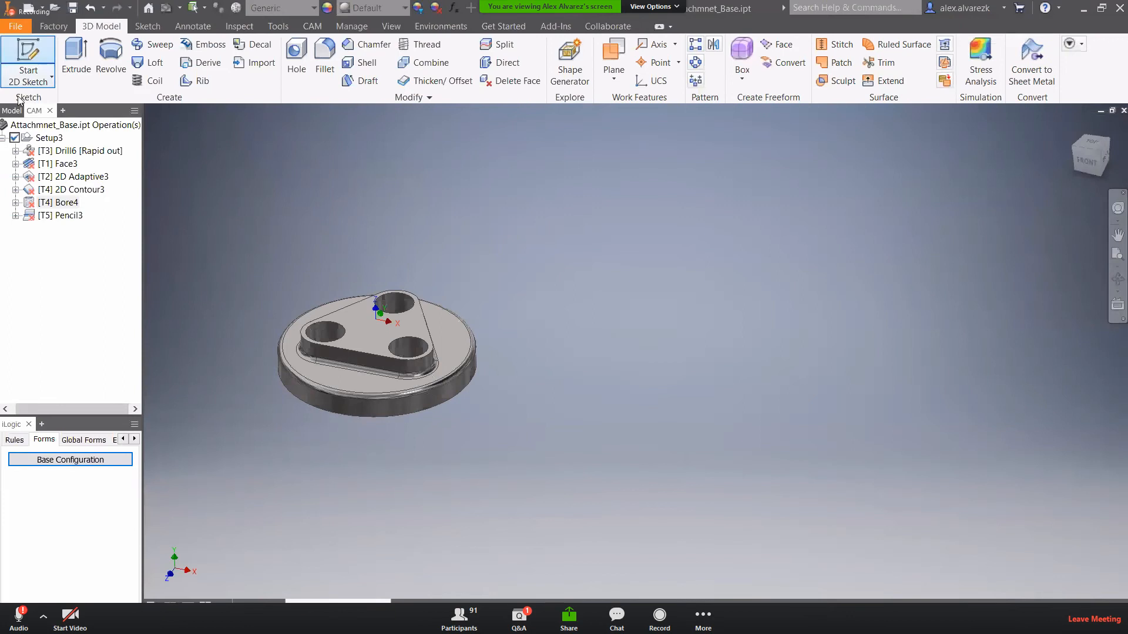
- Regenerate all Setup3 toolpaths for the three-attachment base and review its stock, drill, face, adaptive, contour, bore and pencil operations
click(53, 138)
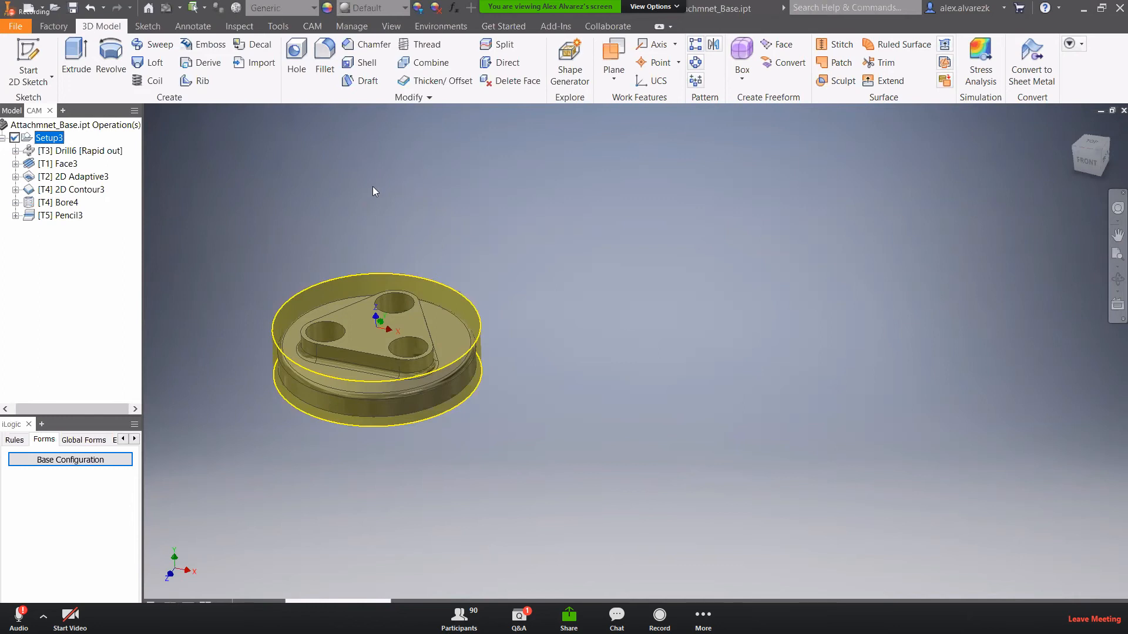
middle_drag(511, 245, 554, 240)
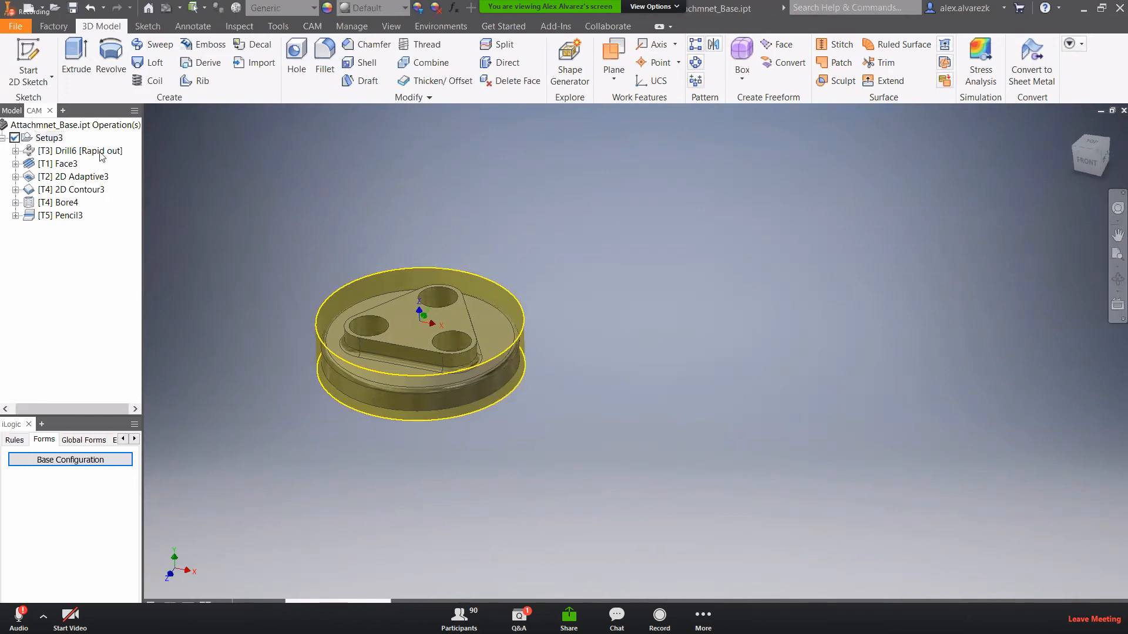
click(96, 152)
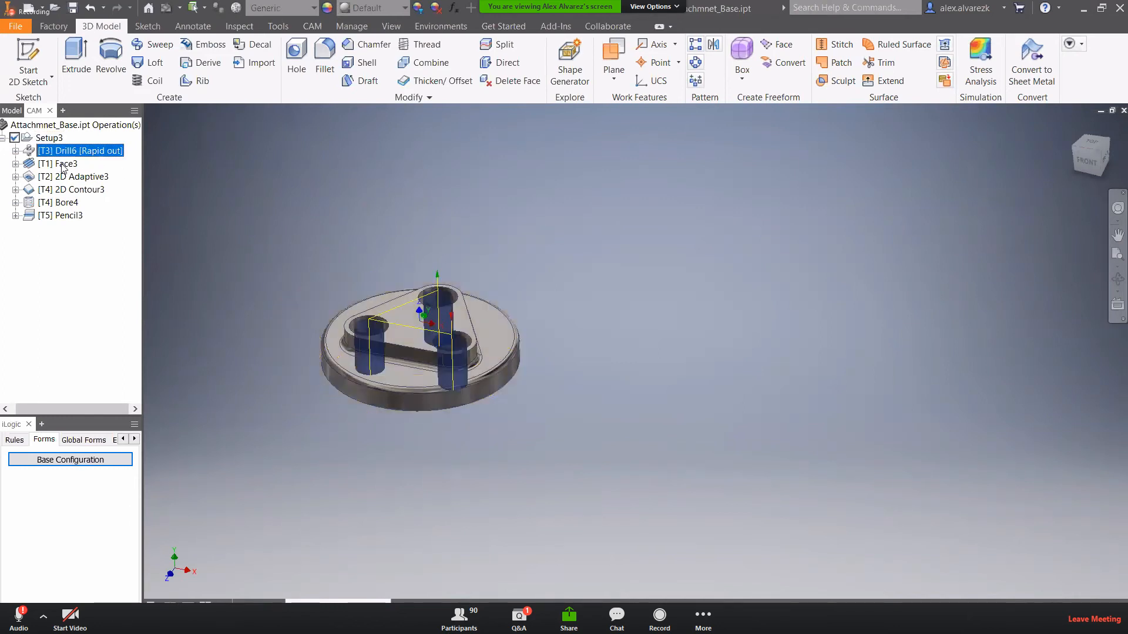
click(62, 165)
click(286, 215)
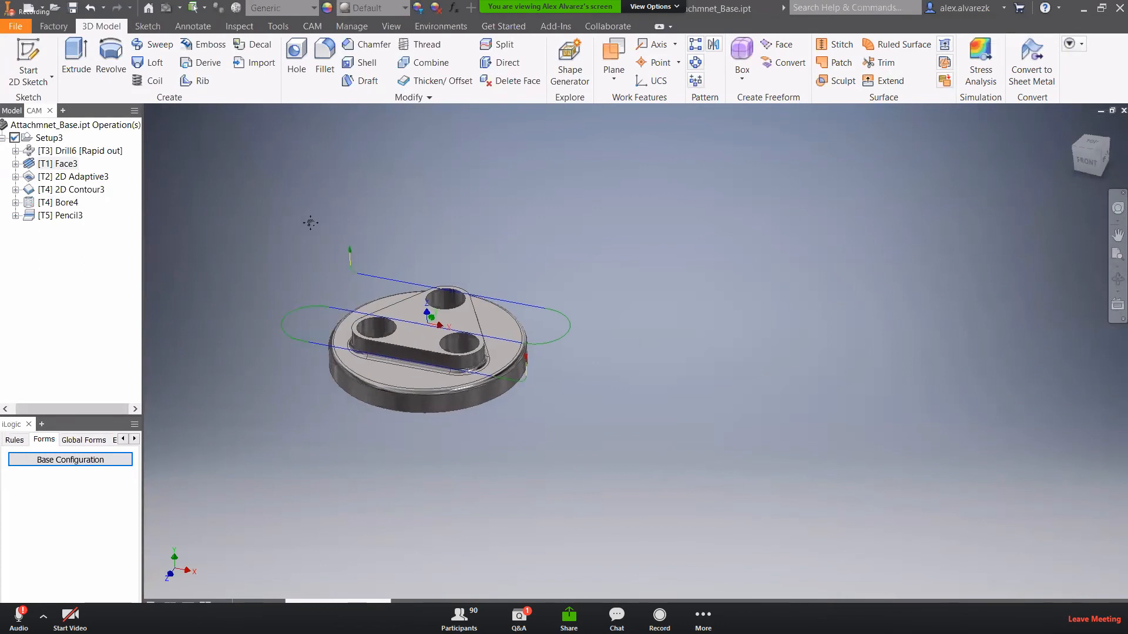
click(78, 177)
click(77, 190)
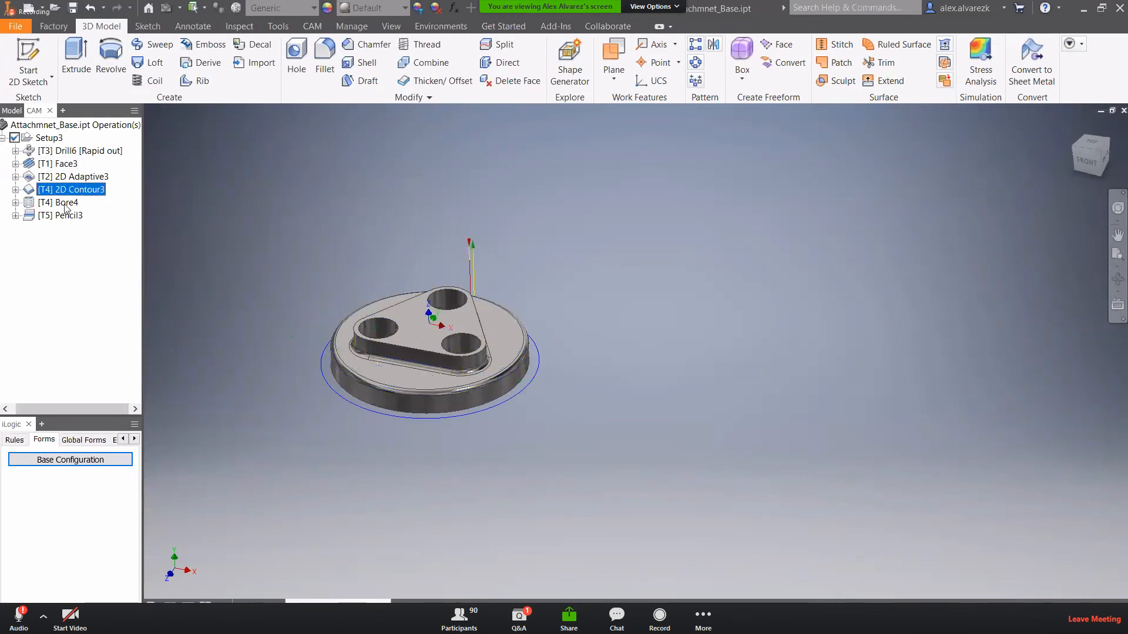
click(67, 204)
click(60, 215)
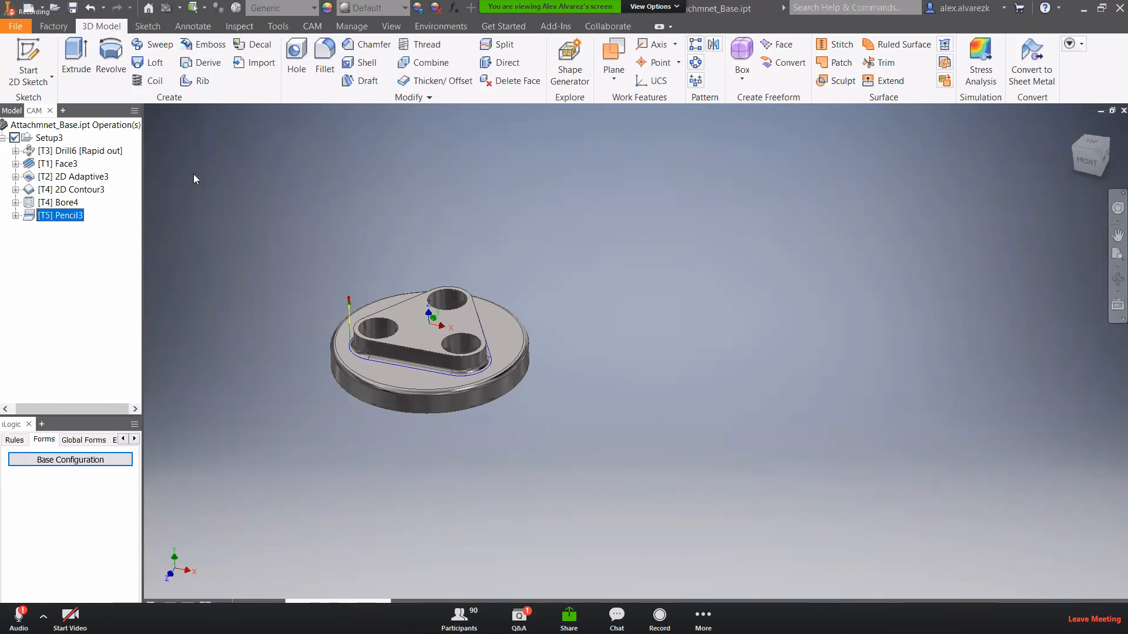
click(352, 205)
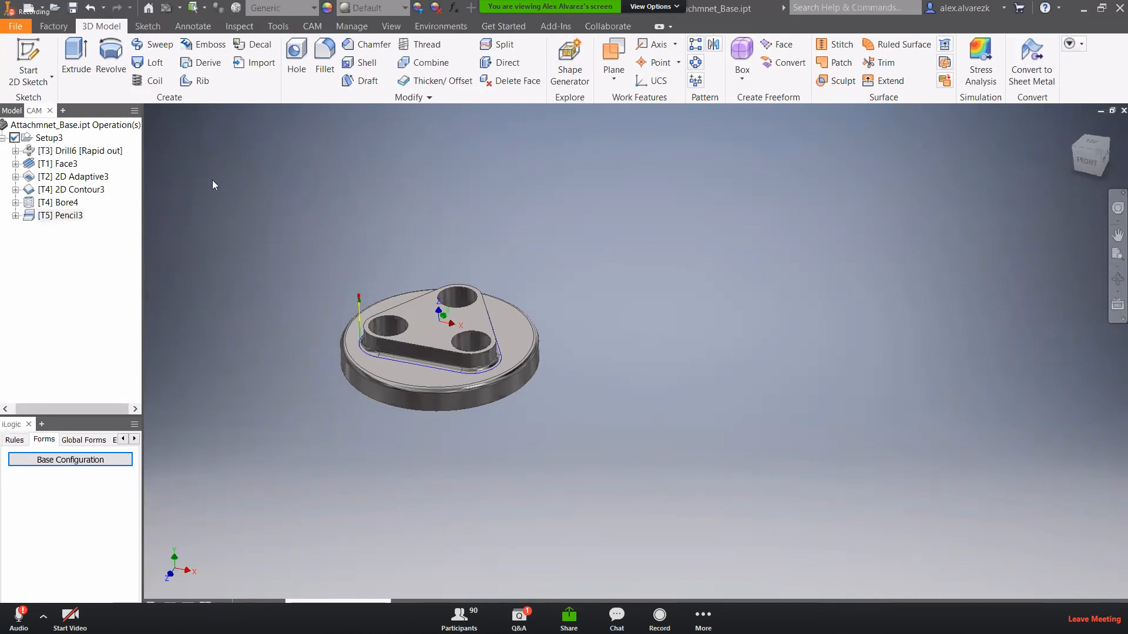
- Duplicate Setup3 with all its operations and rename the copied setup 4Attach
click(59, 138)
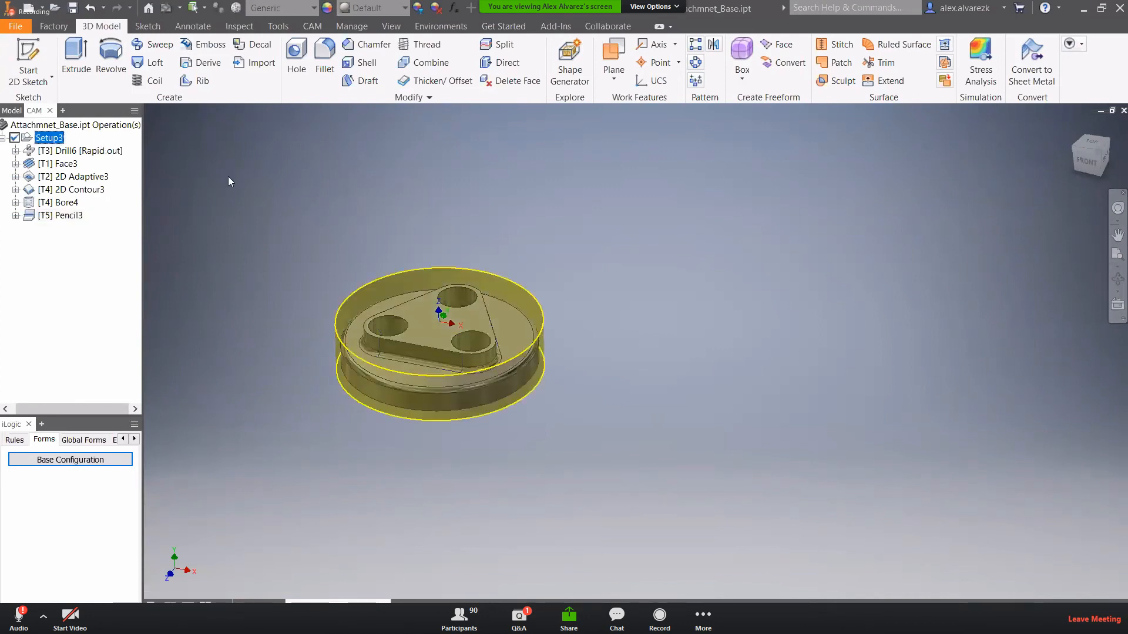
key(ctrl+v)
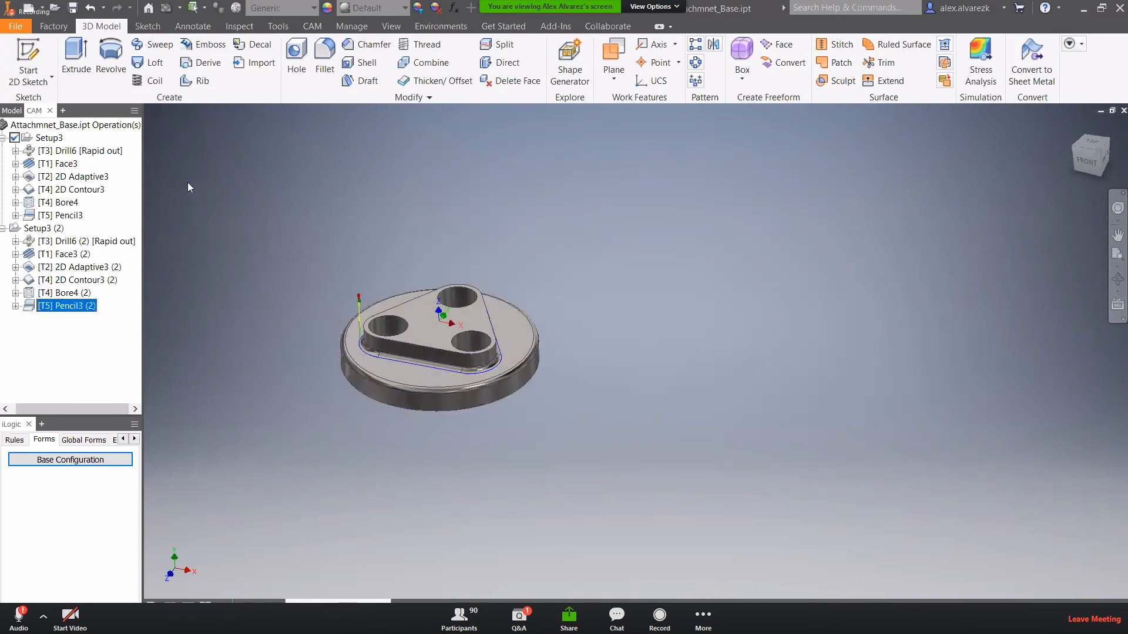
click(57, 229)
click(57, 230)
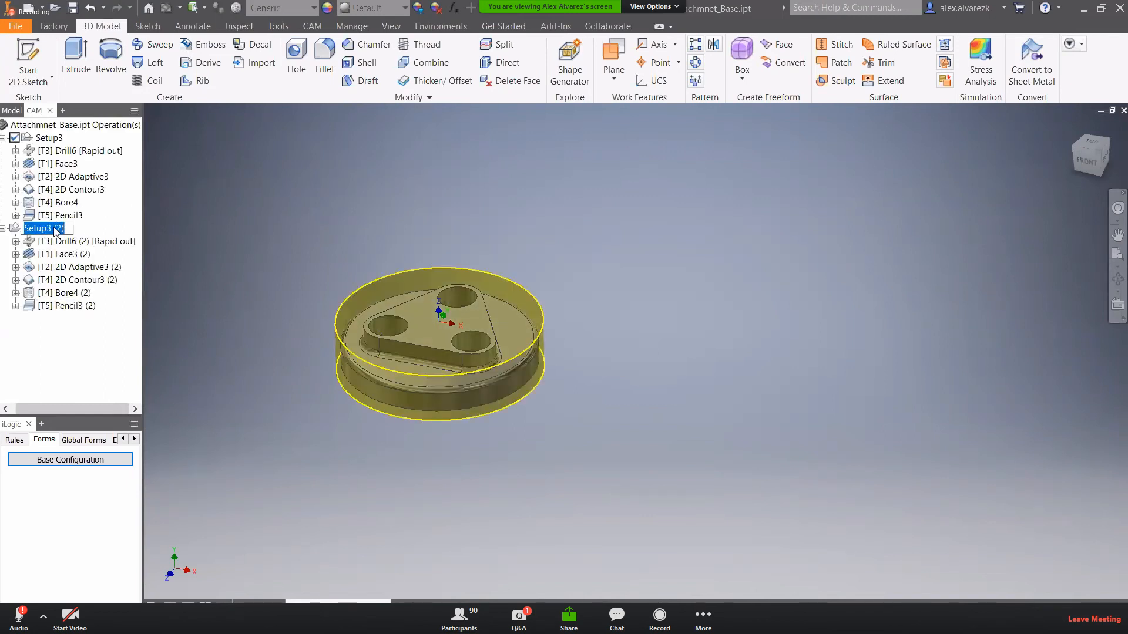
text(4Attach)
key(Return)
click(184, 215)
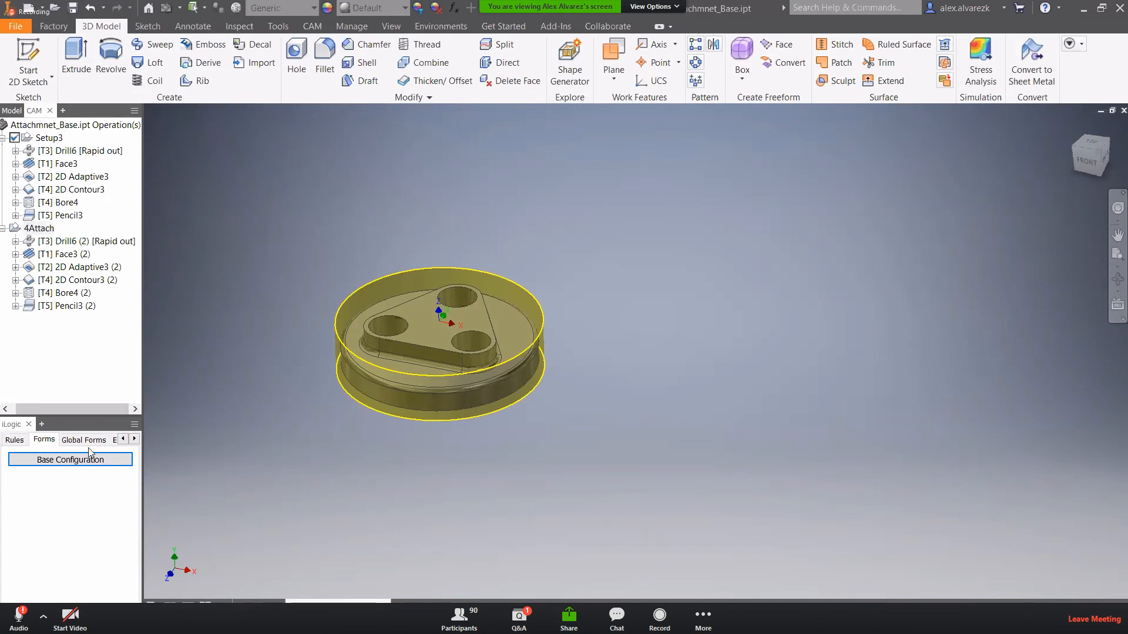
- Set Attachmnets to 4 in the Base Configuration form, apply it and close the form
click(80, 465)
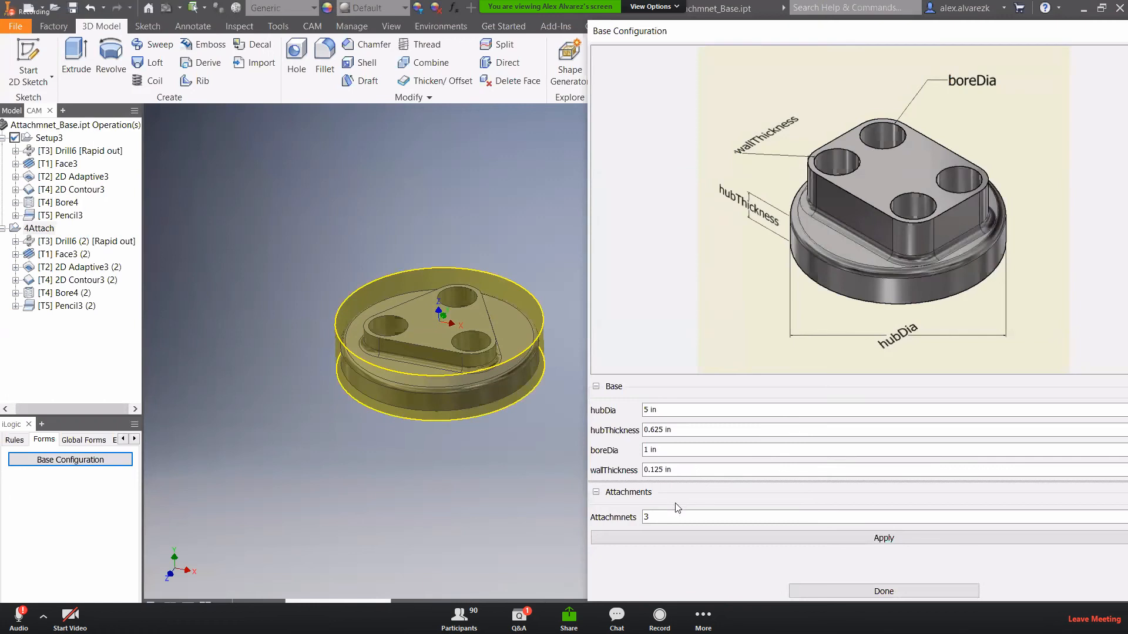
click(669, 517)
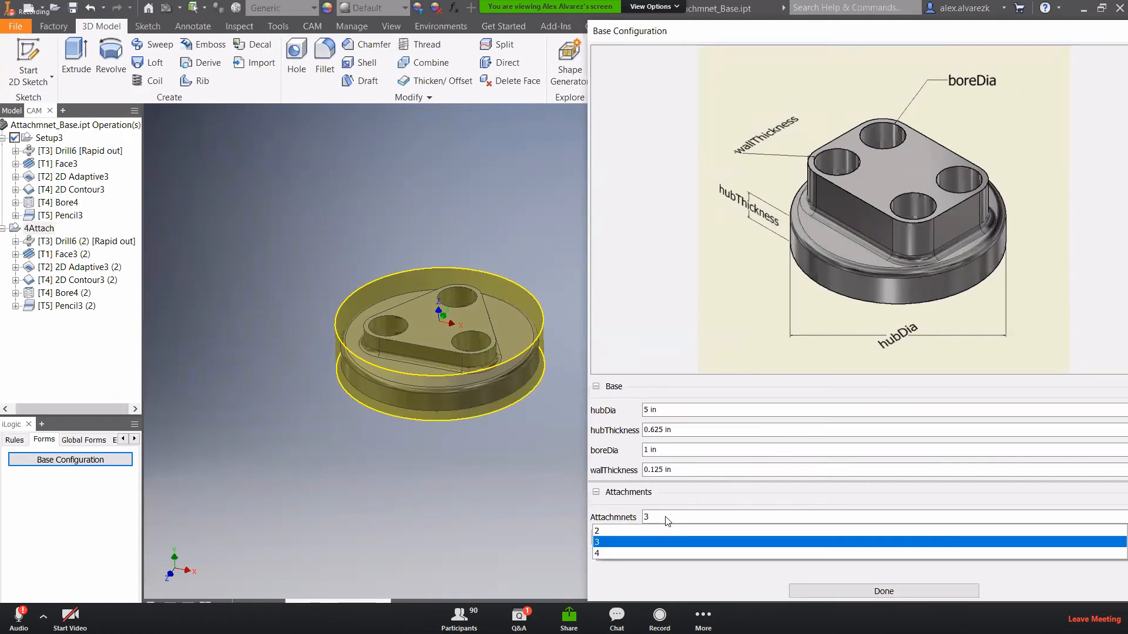
click(636, 552)
click(841, 538)
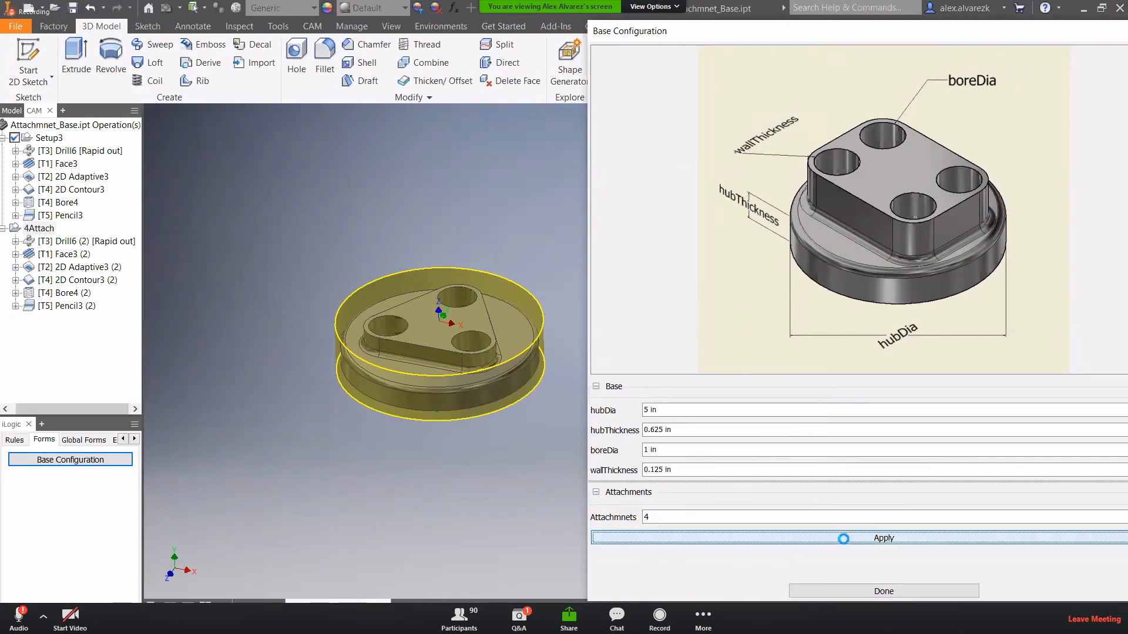
click(910, 591)
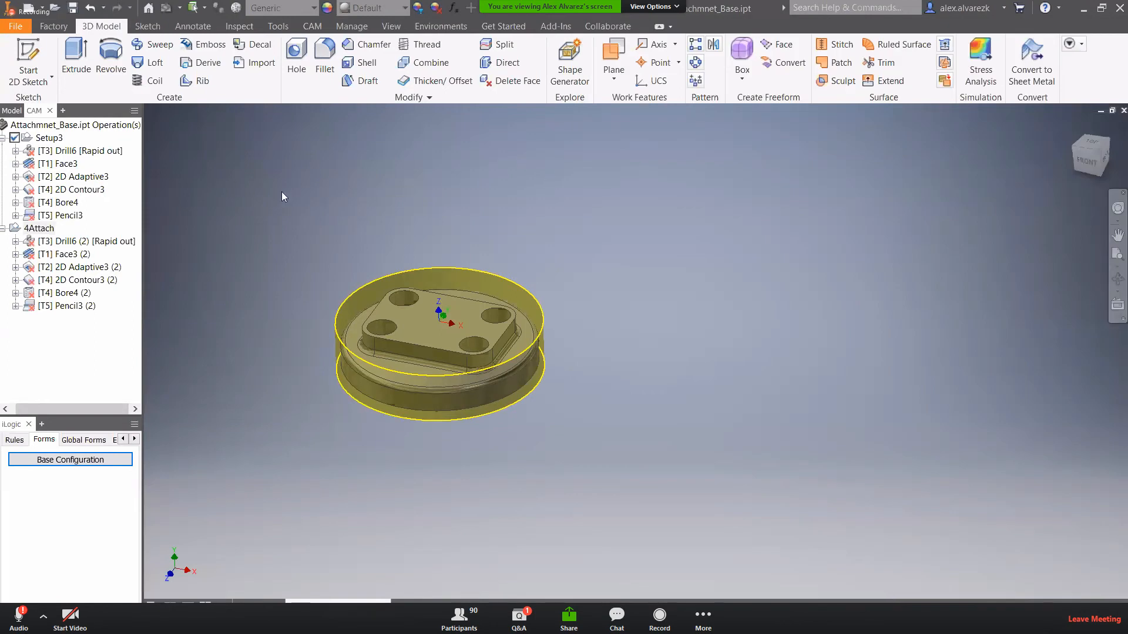
- Edit the 4Attach drill operation, clearing its missing references and selecting the attachment hole faces of the same diameter
click(39, 228)
click(43, 229)
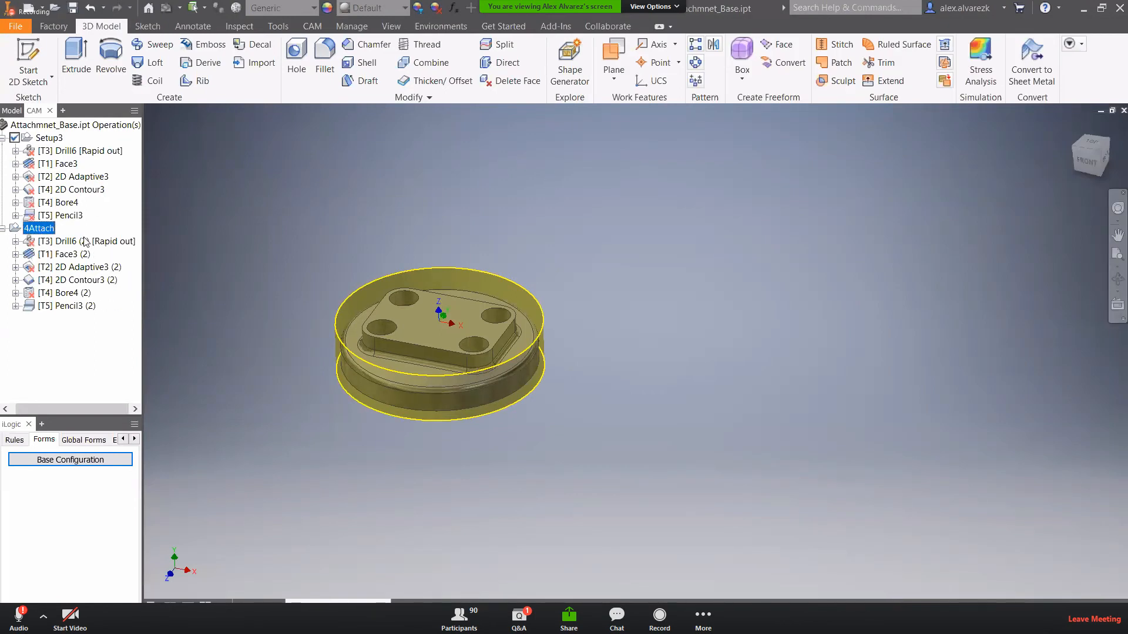
click(85, 241)
right_click(86, 241)
click(202, 249)
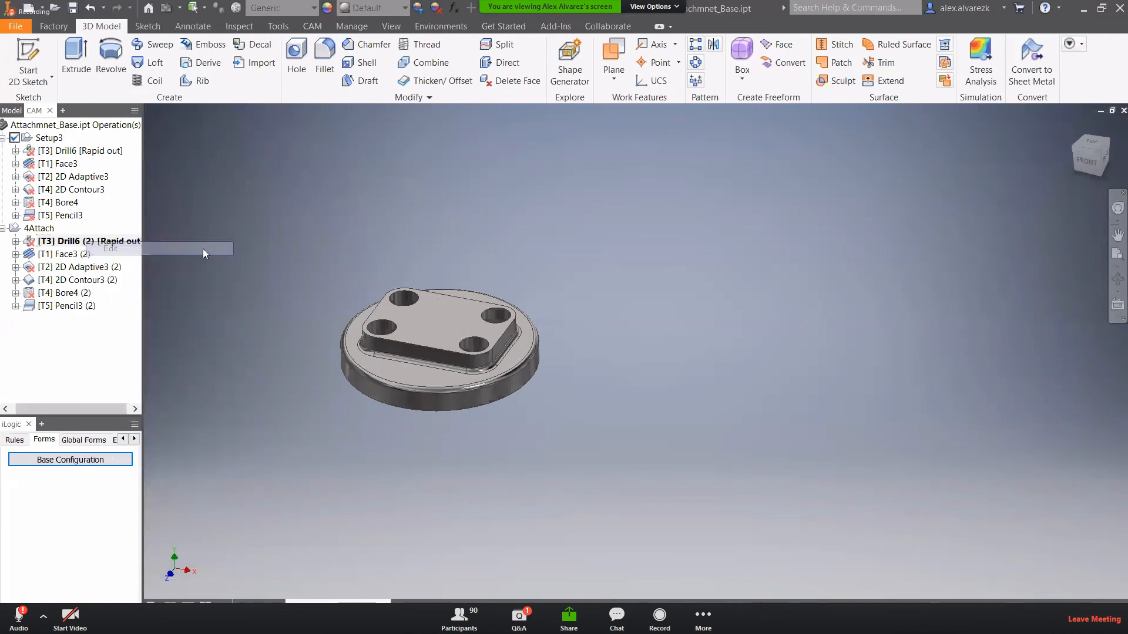
click(547, 379)
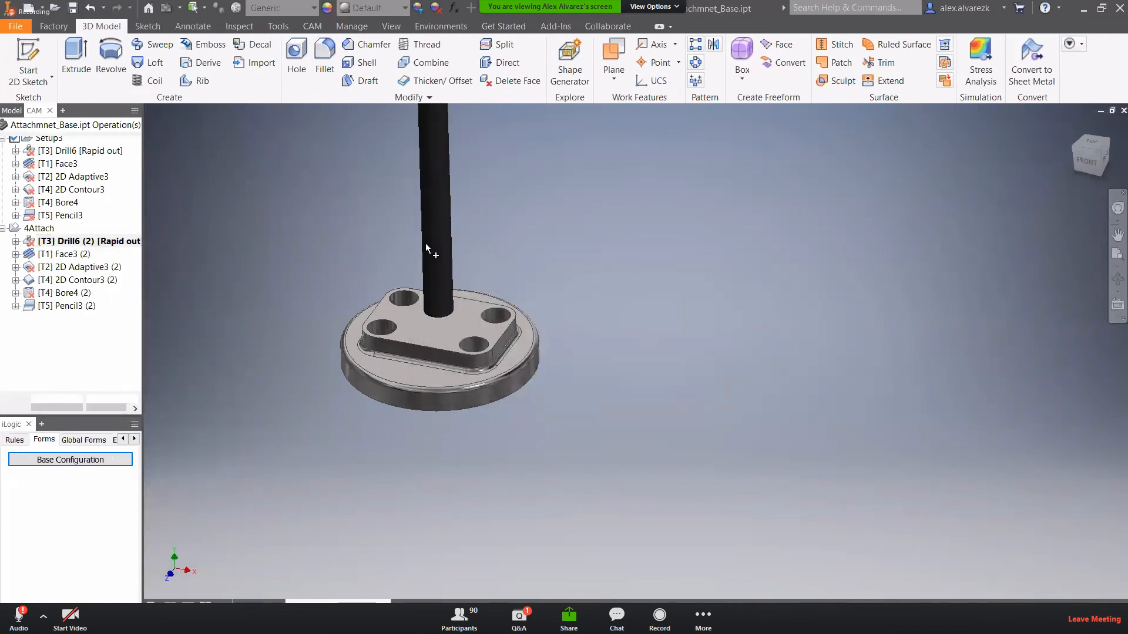
click(35, 147)
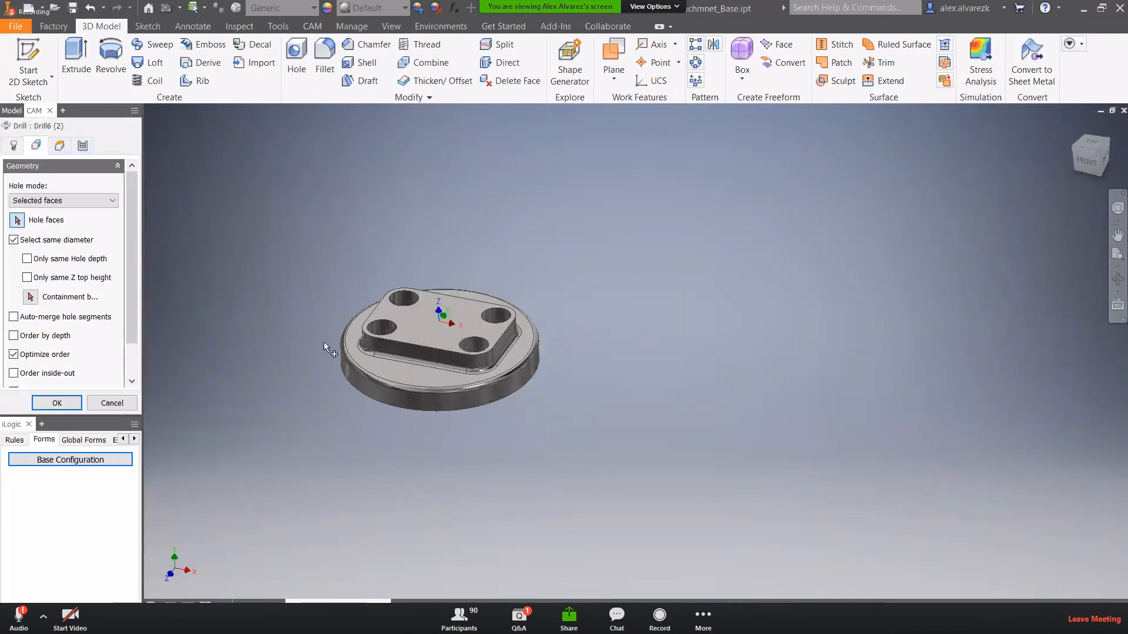
click(403, 301)
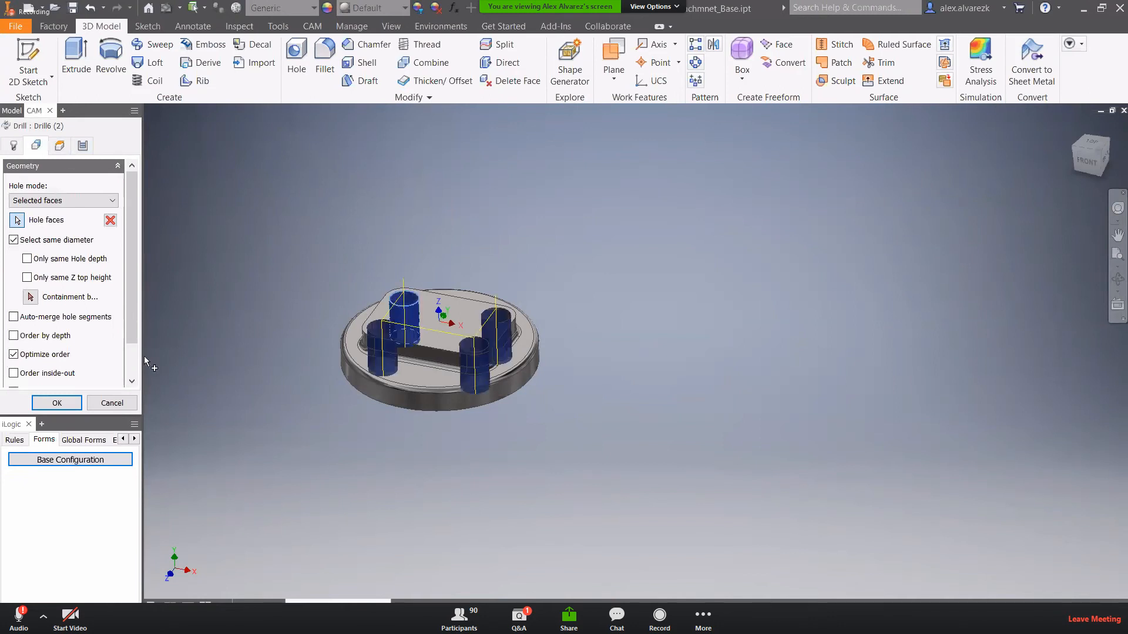
click(57, 403)
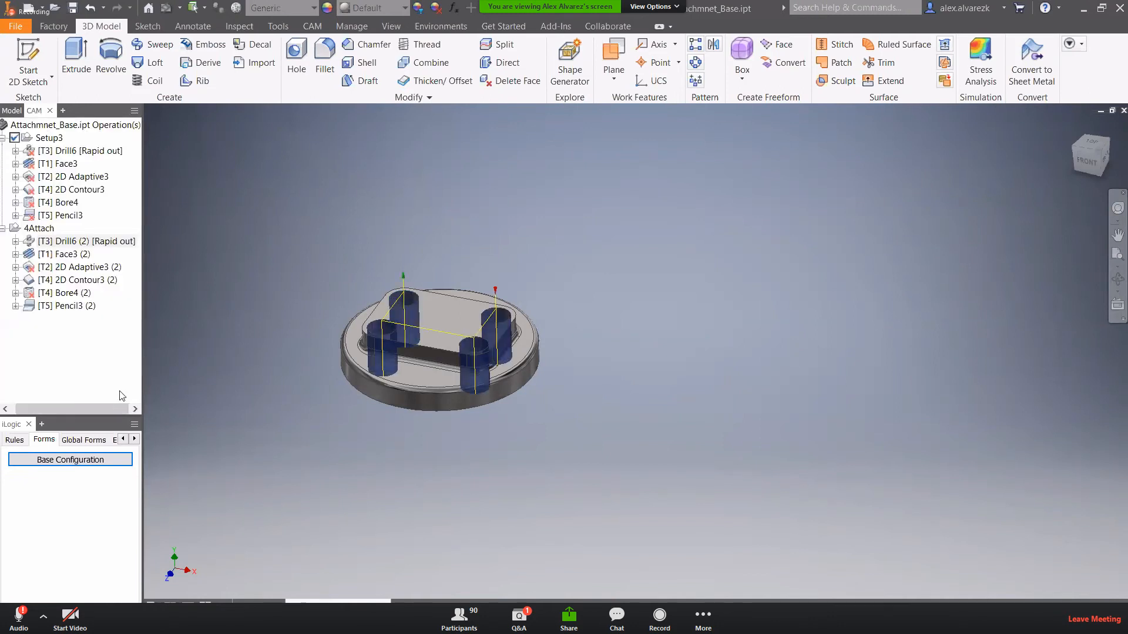
- Edit the 4Attach 2D Adaptive operation, clearing its missing references and correcting the pocket selection around the base of the four-hole boss
right_click(69, 270)
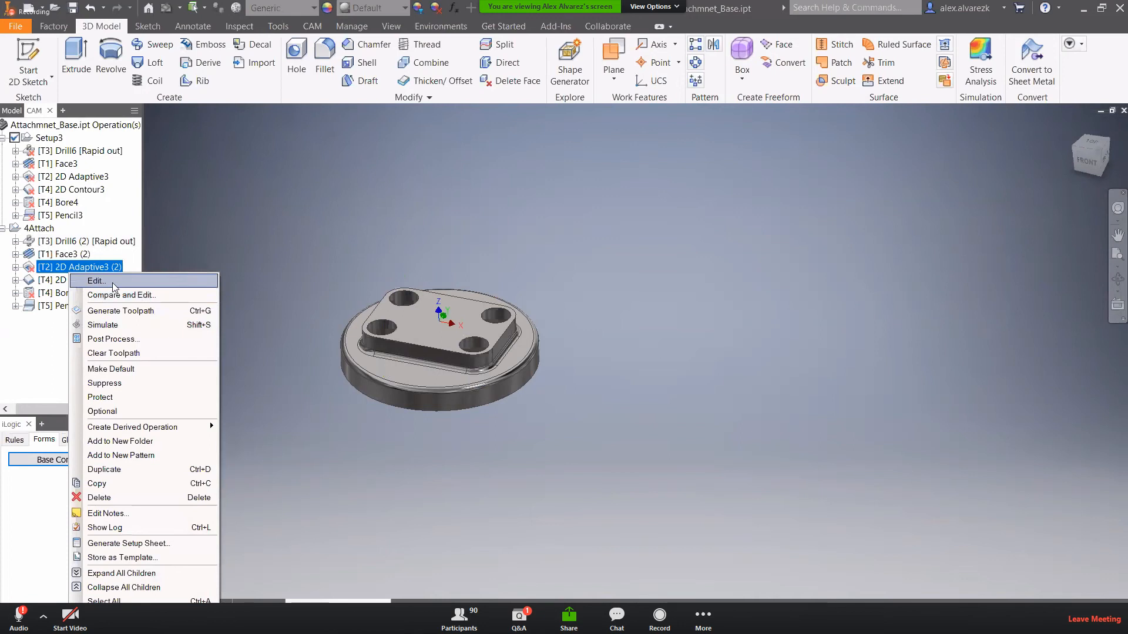
click(113, 281)
click(549, 379)
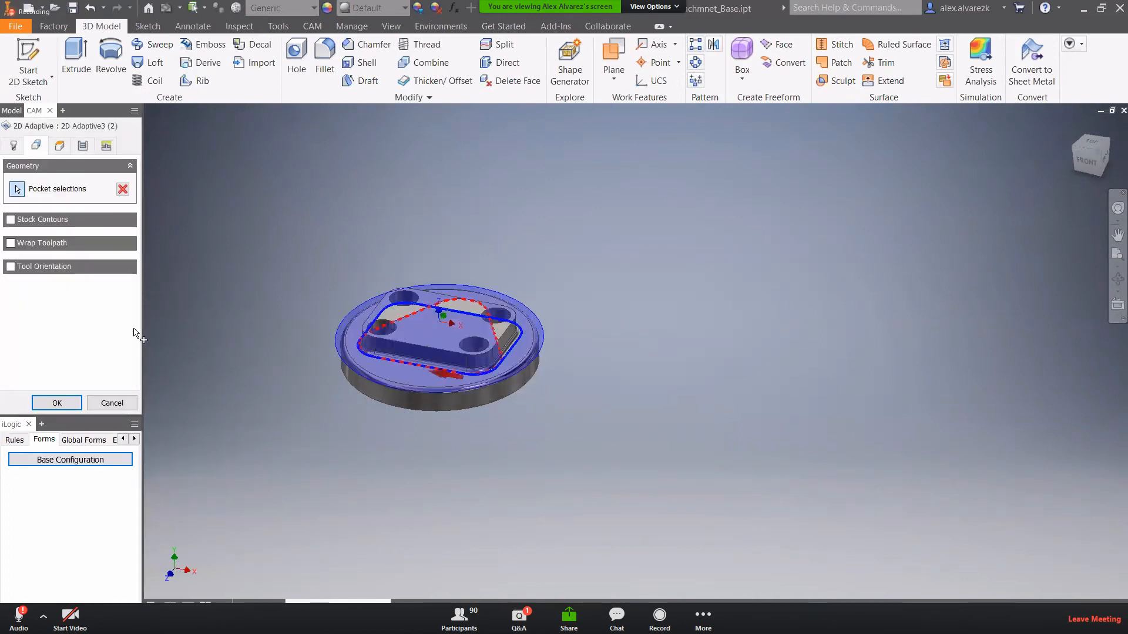
click(57, 403)
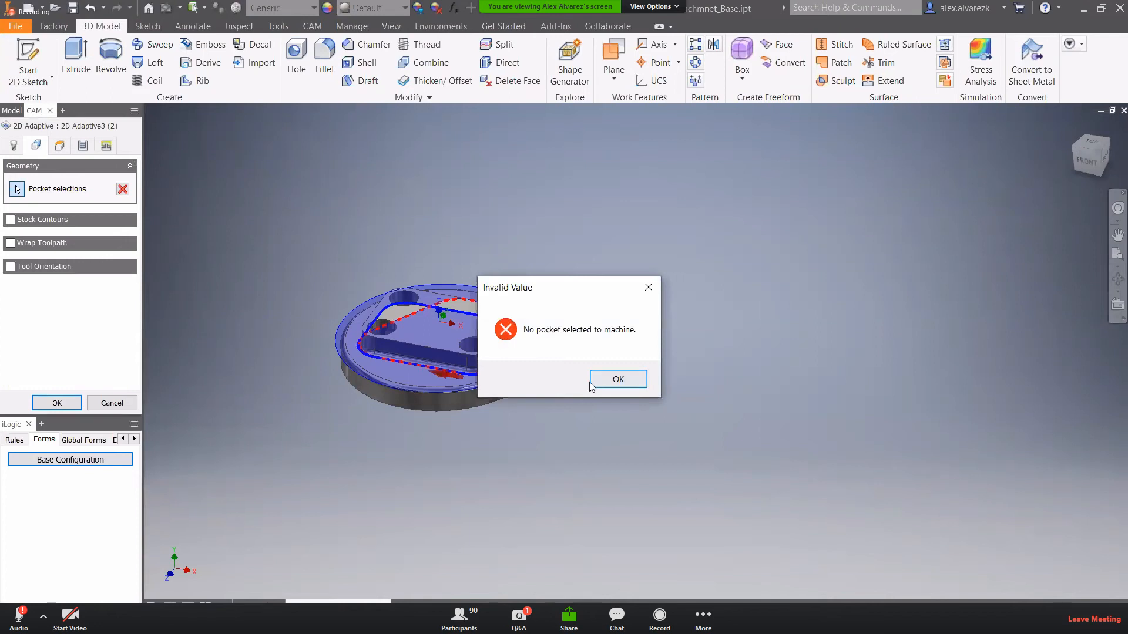
click(617, 380)
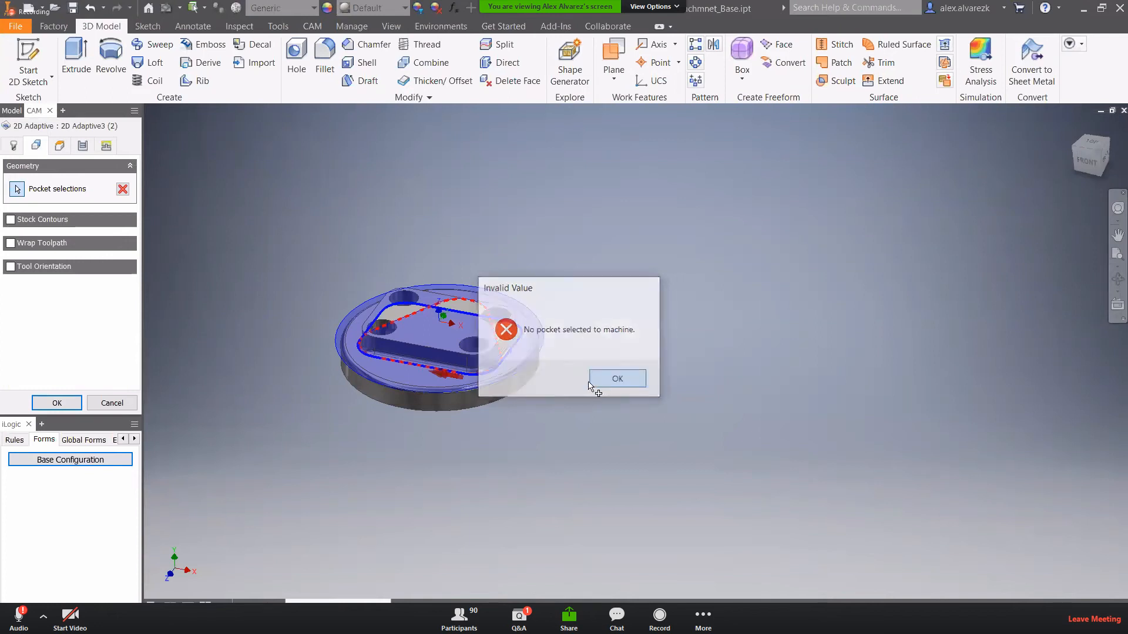
click(386, 355)
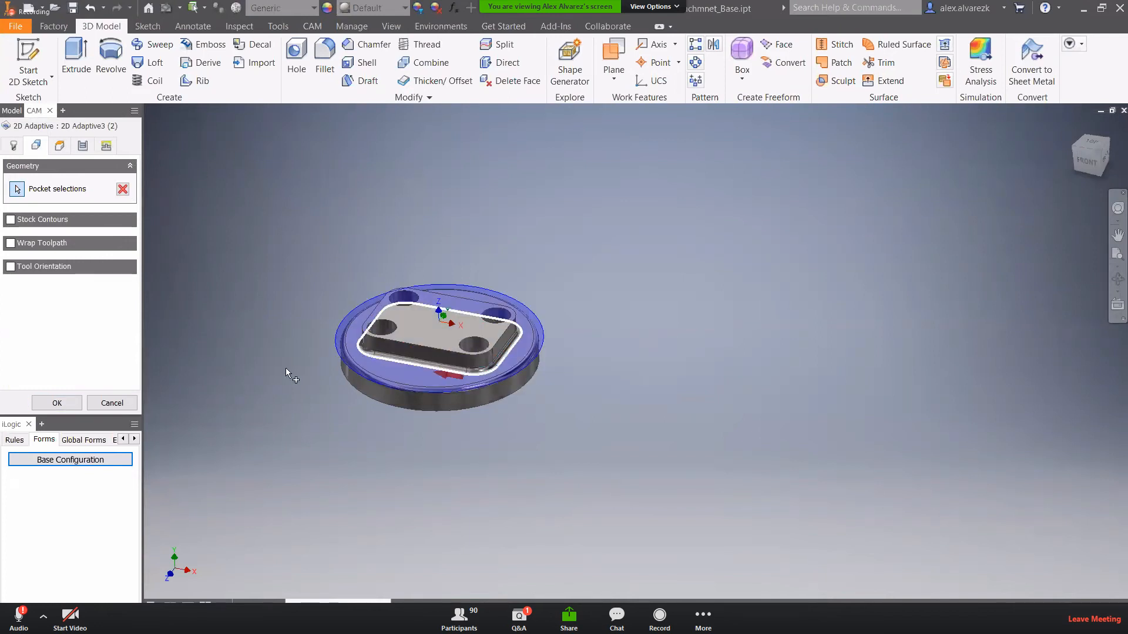
click(57, 403)
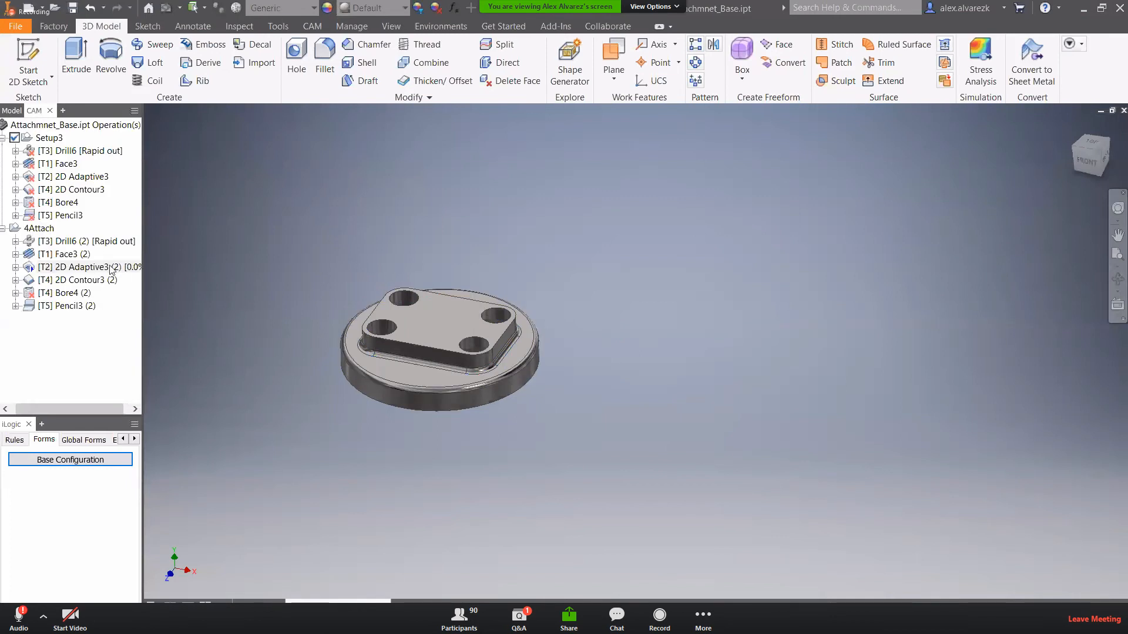
- Edit the 4Attach bore operation, clearing its missing references and selecting the attachment holes' circular faces with same-diameter selection
right_click(70, 296)
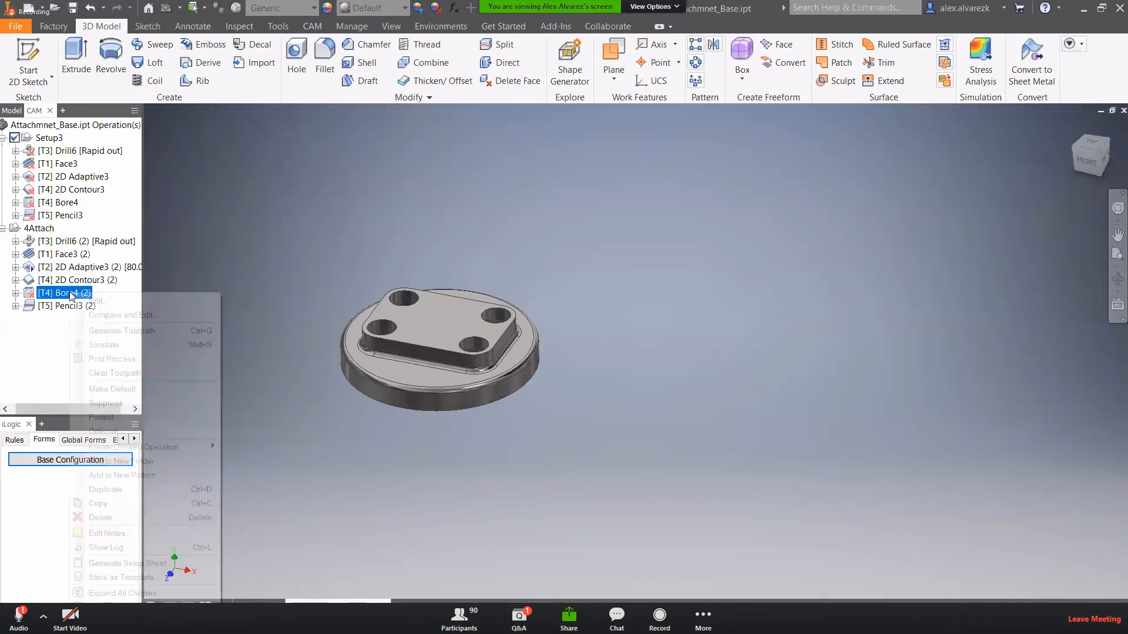
click(89, 302)
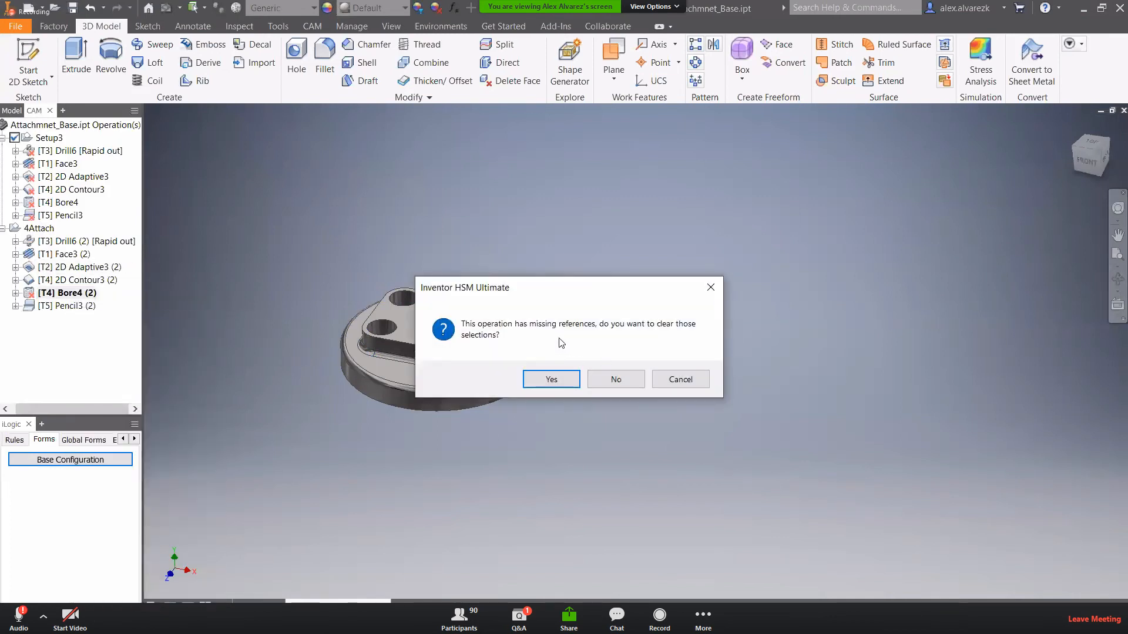
click(538, 381)
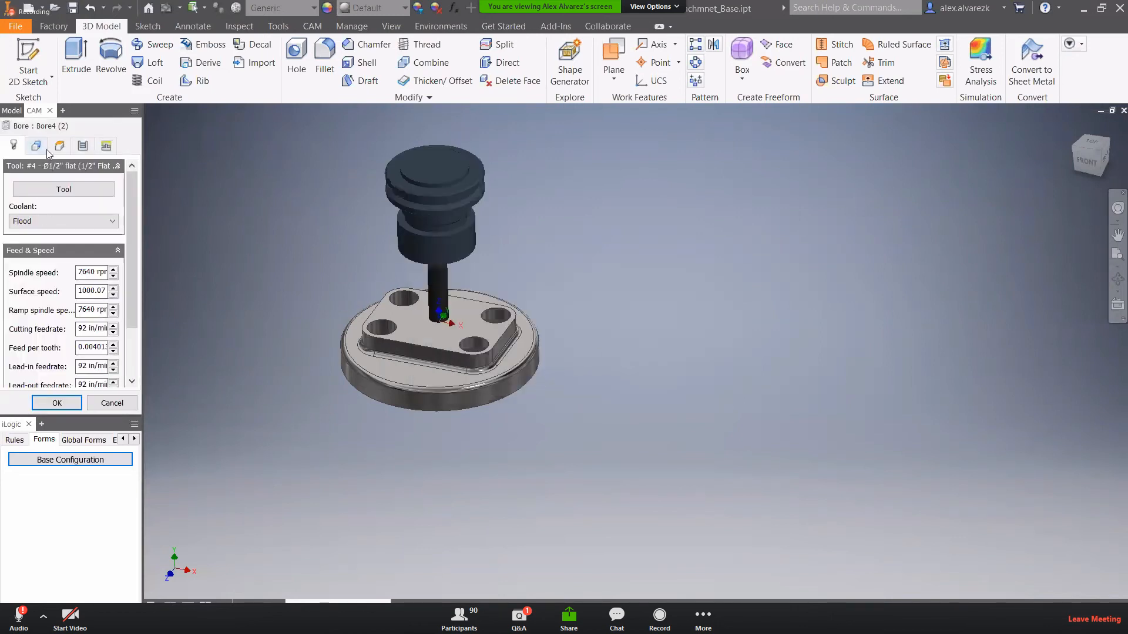
click(45, 148)
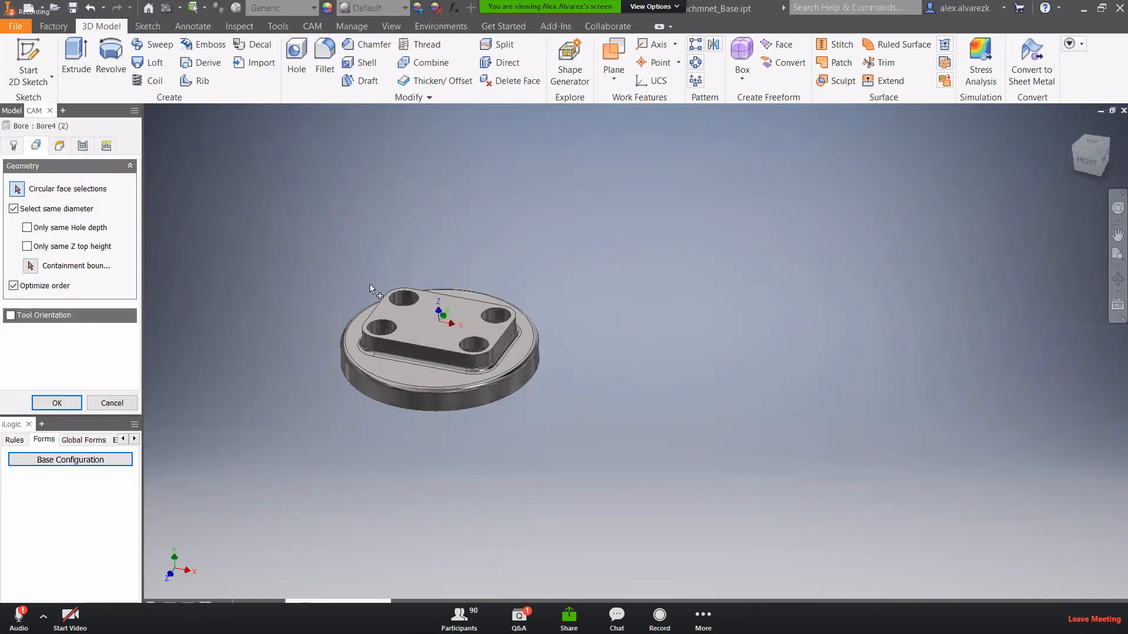
click(403, 301)
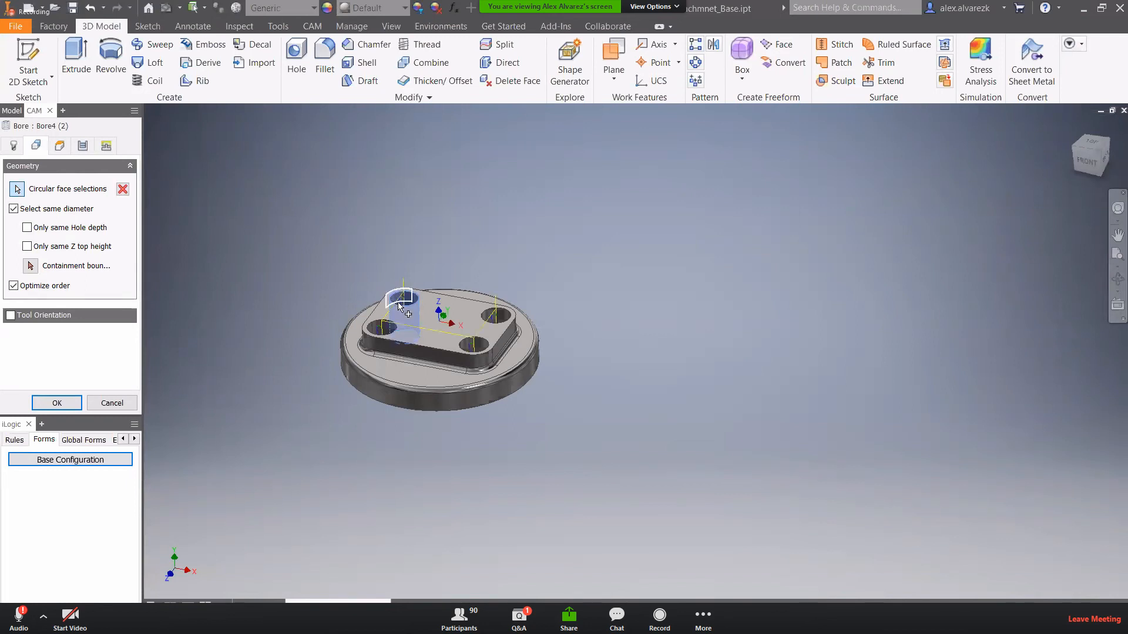
click(57, 403)
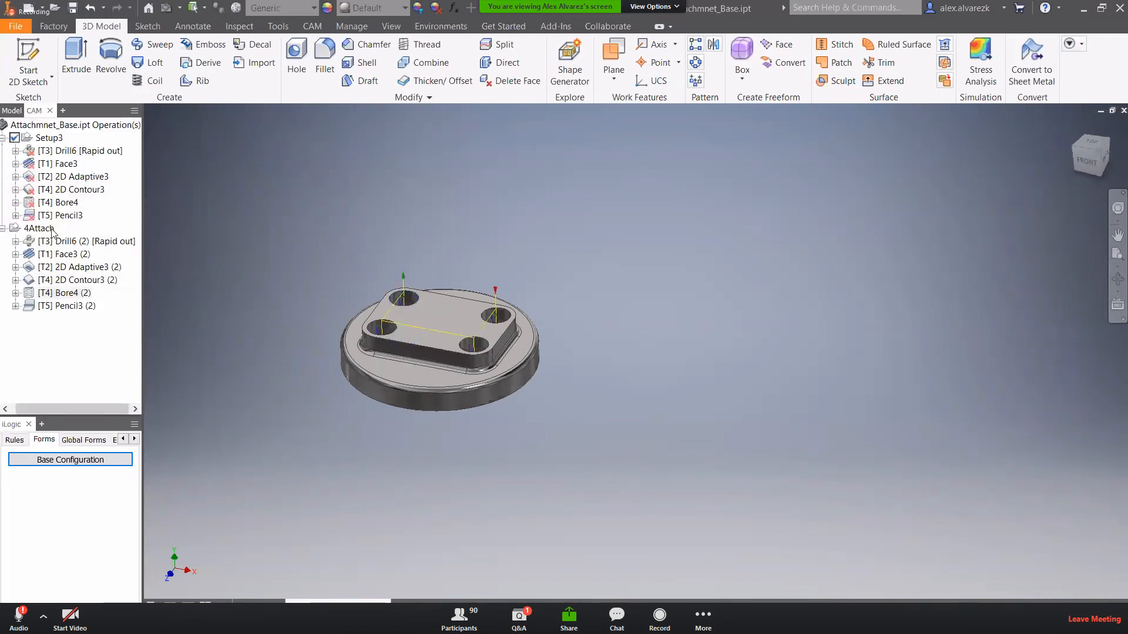
- Check the 4Attach setup, switch Attachmnets back to 3 in the Base Configuration form, apply it and close the form
click(47, 228)
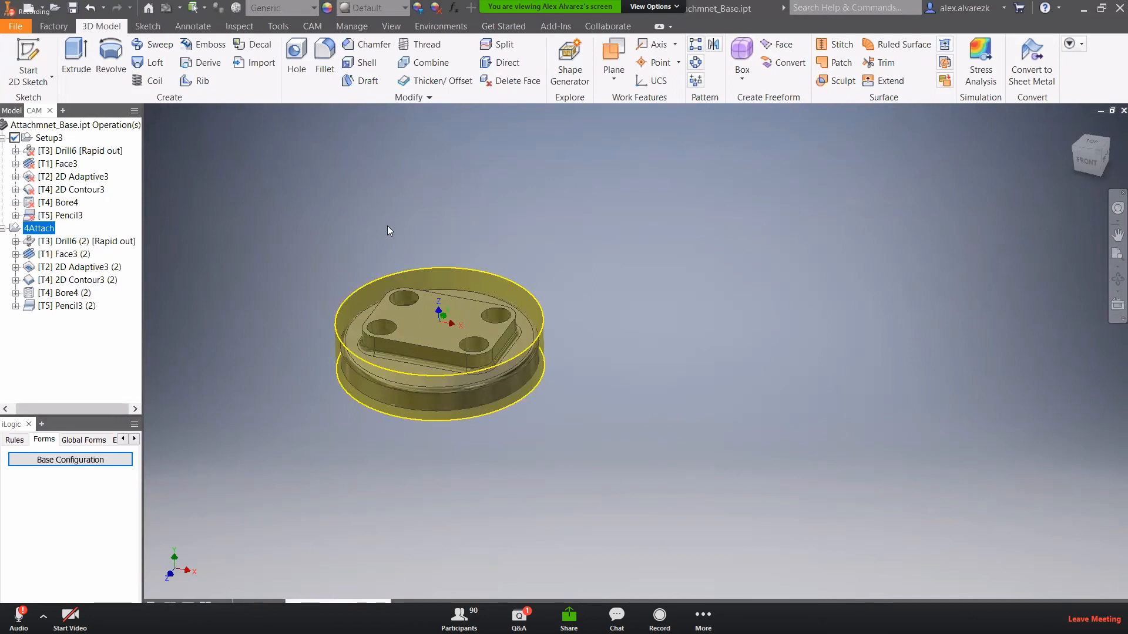
click(89, 463)
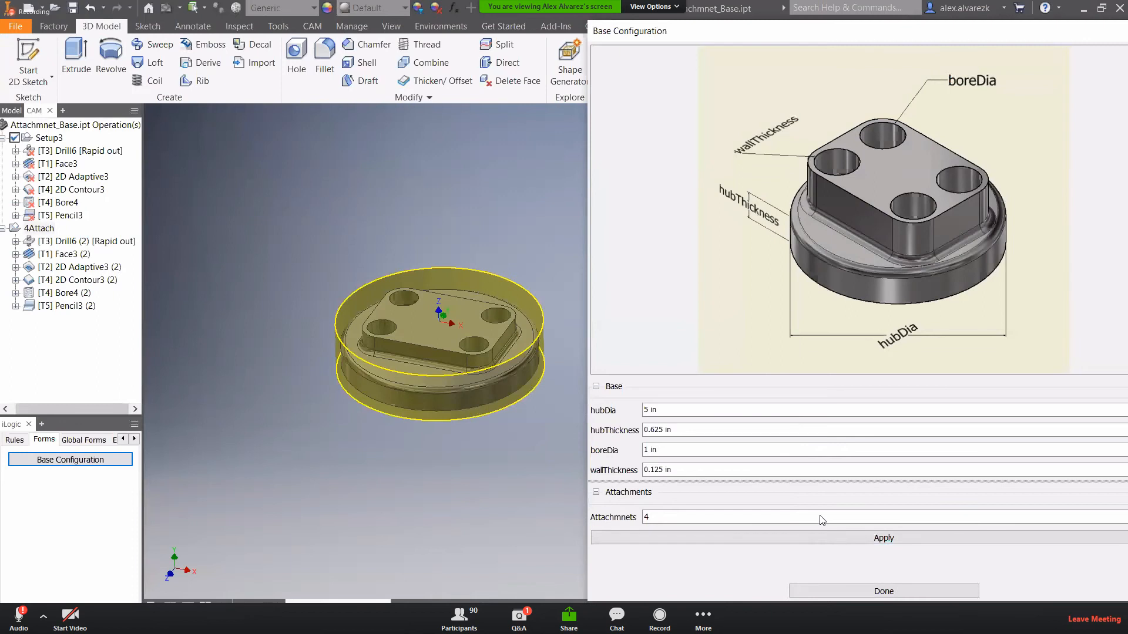
click(816, 517)
click(737, 542)
click(736, 539)
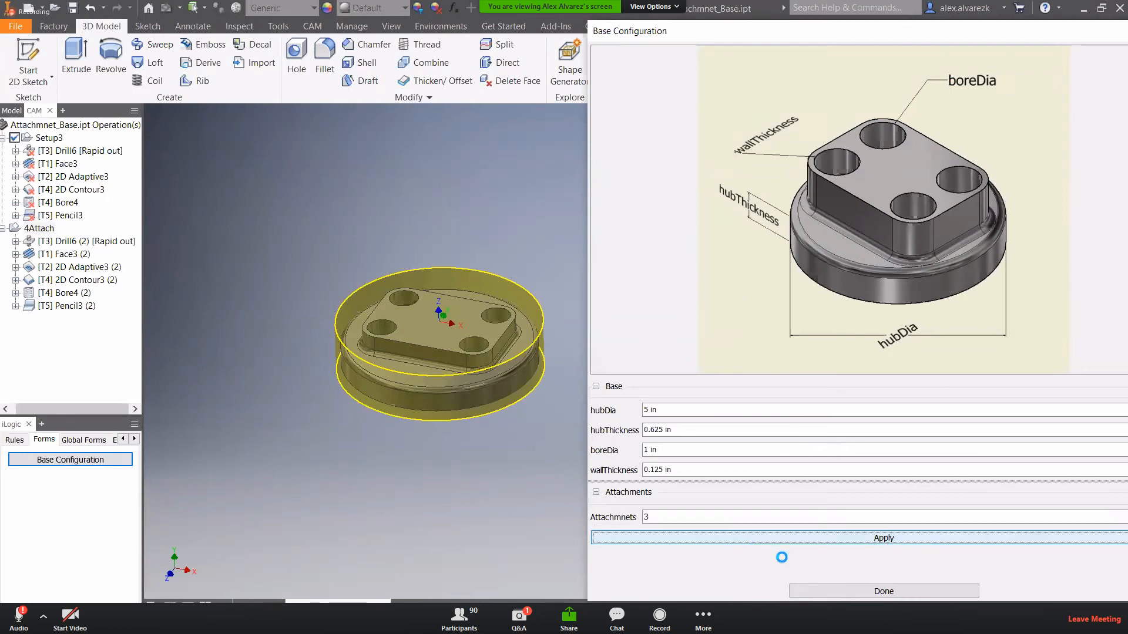
click(859, 595)
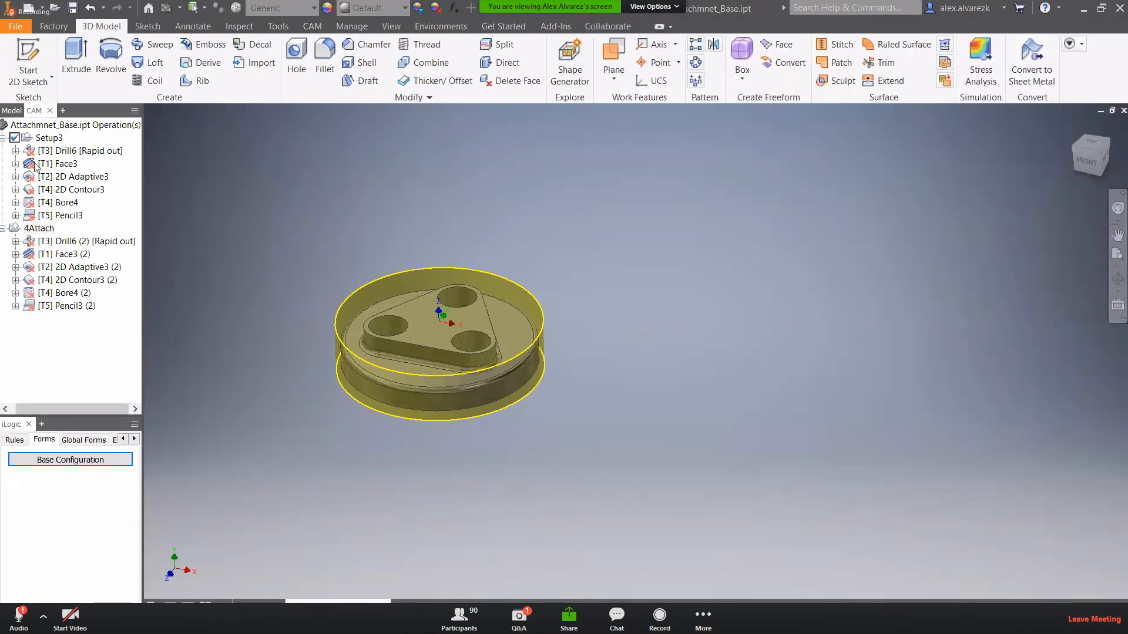
- Regenerate all Setup3 toolpaths for the three-attachment base and review the 4Attach stock and Setup3 drill toolpath
click(48, 137)
key(ctrl+g)
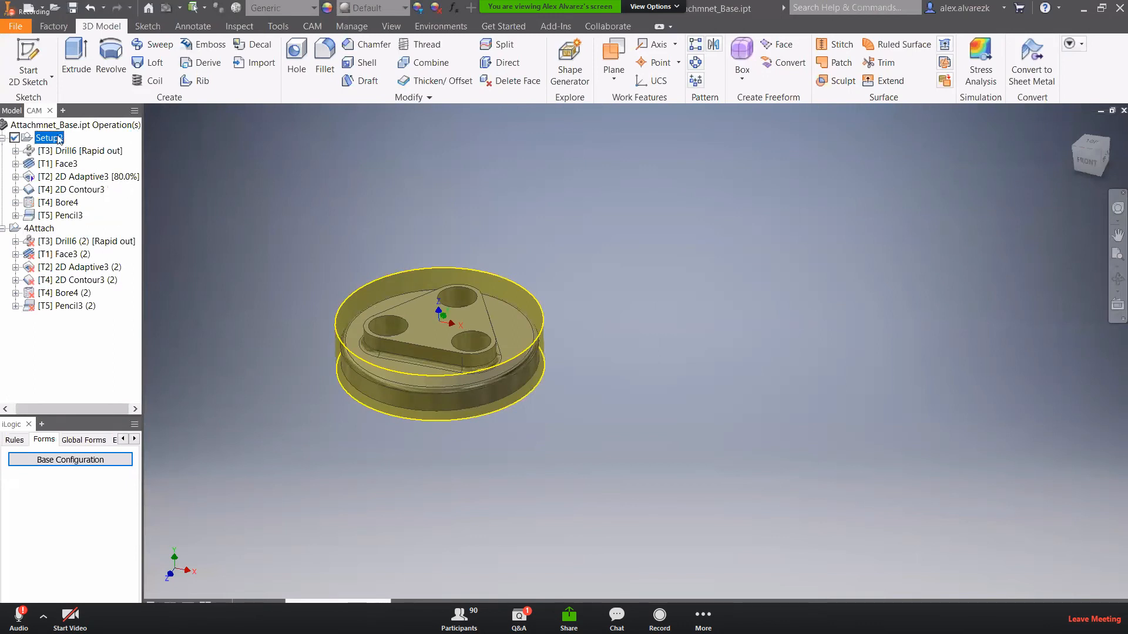
click(31, 228)
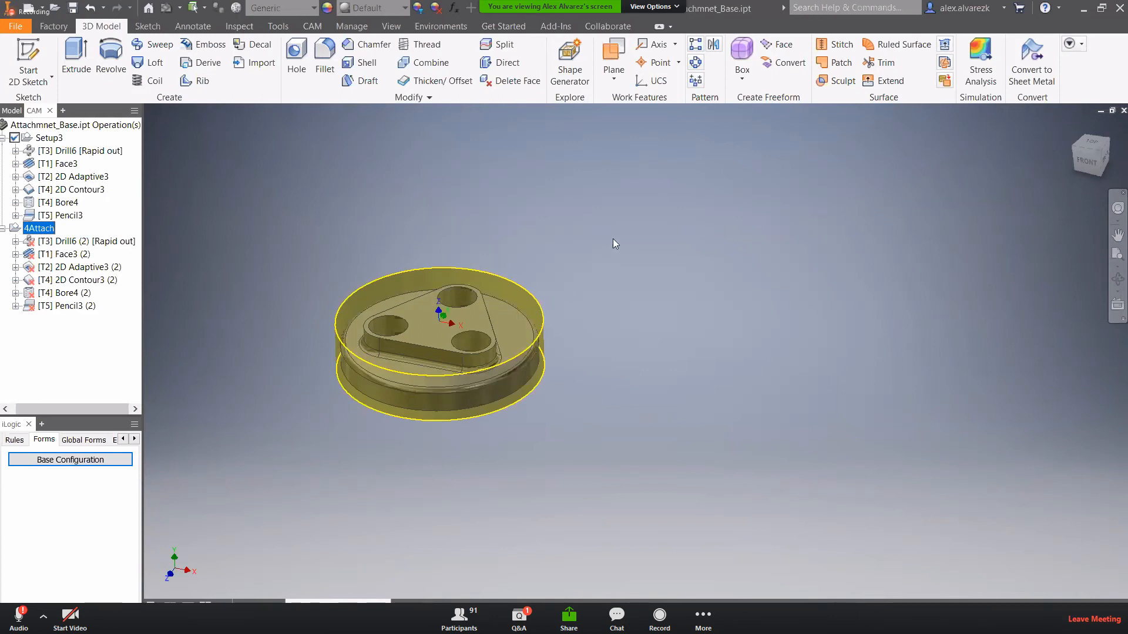
click(341, 178)
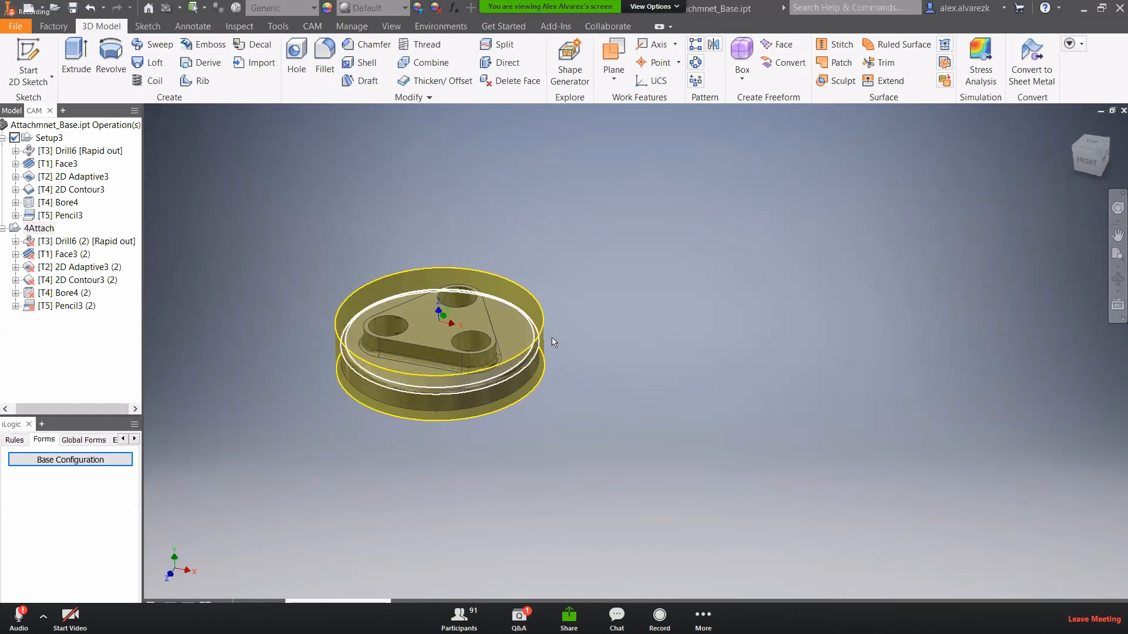
click(59, 151)
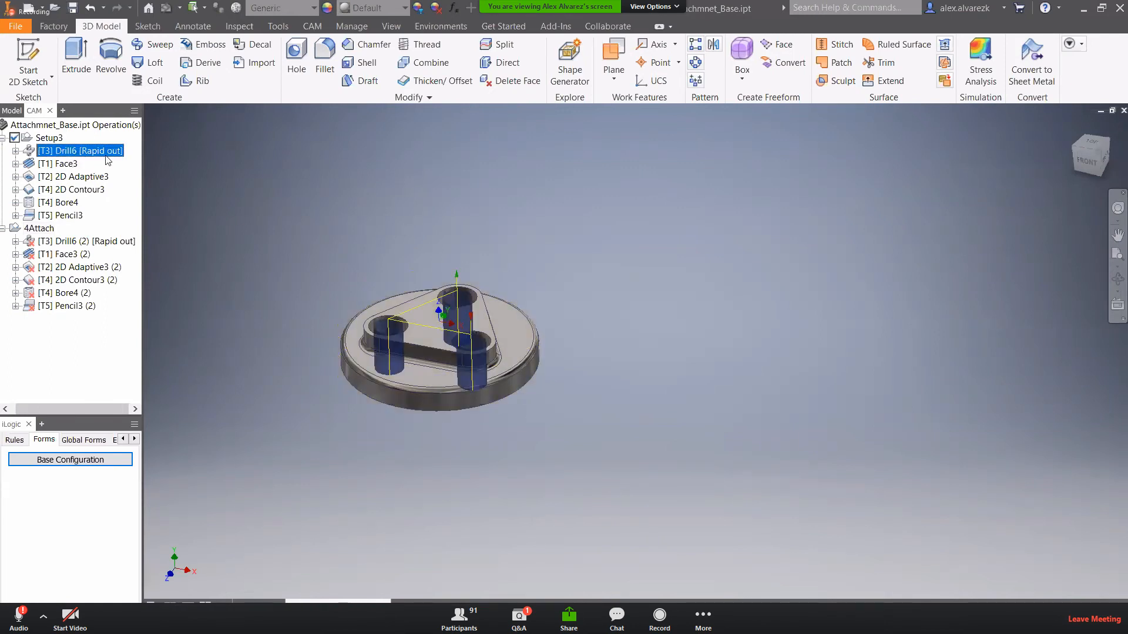
click(294, 224)
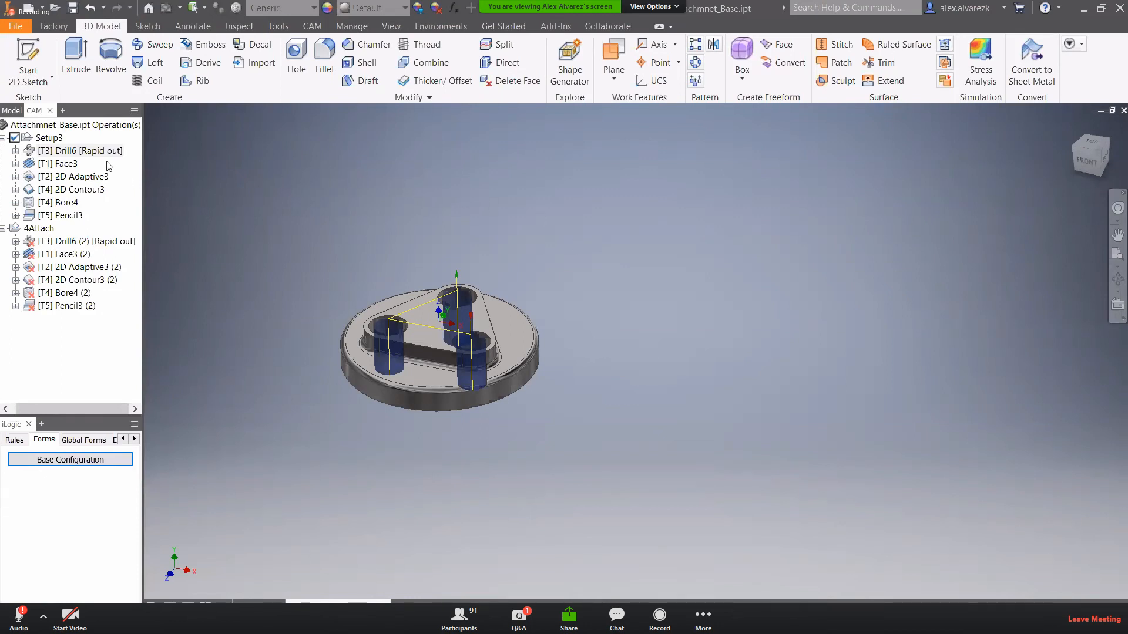
- Open Setup3 for editing
double_click(55, 140)
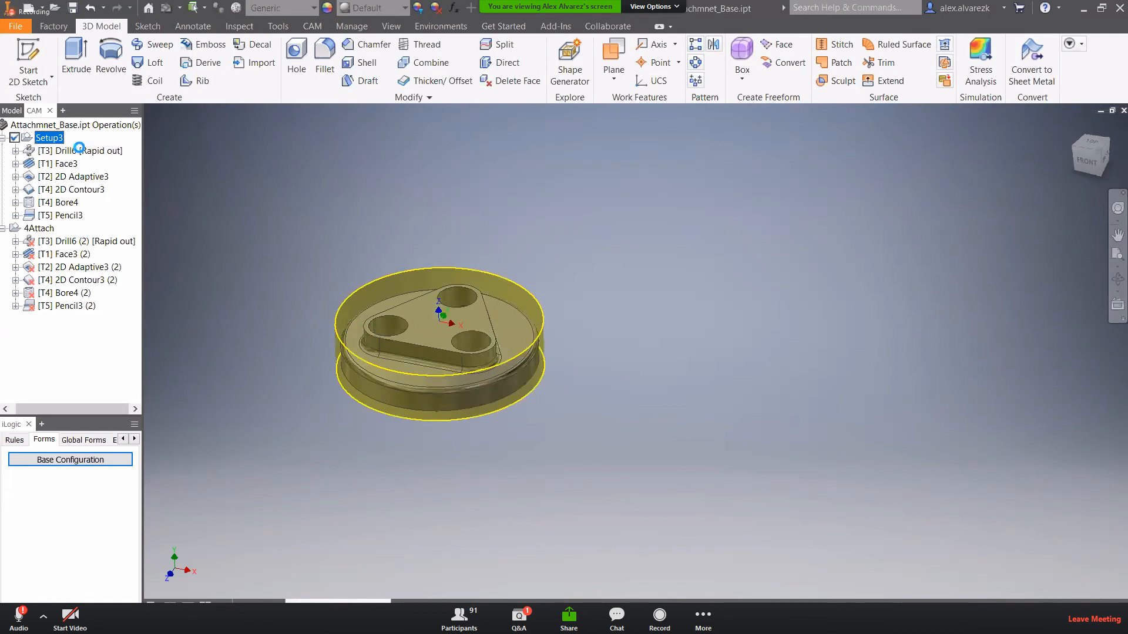
- Rename the duplicated setup Setup3 (2) as "3D Toolpaths"
click(50, 229)
click(50, 229)
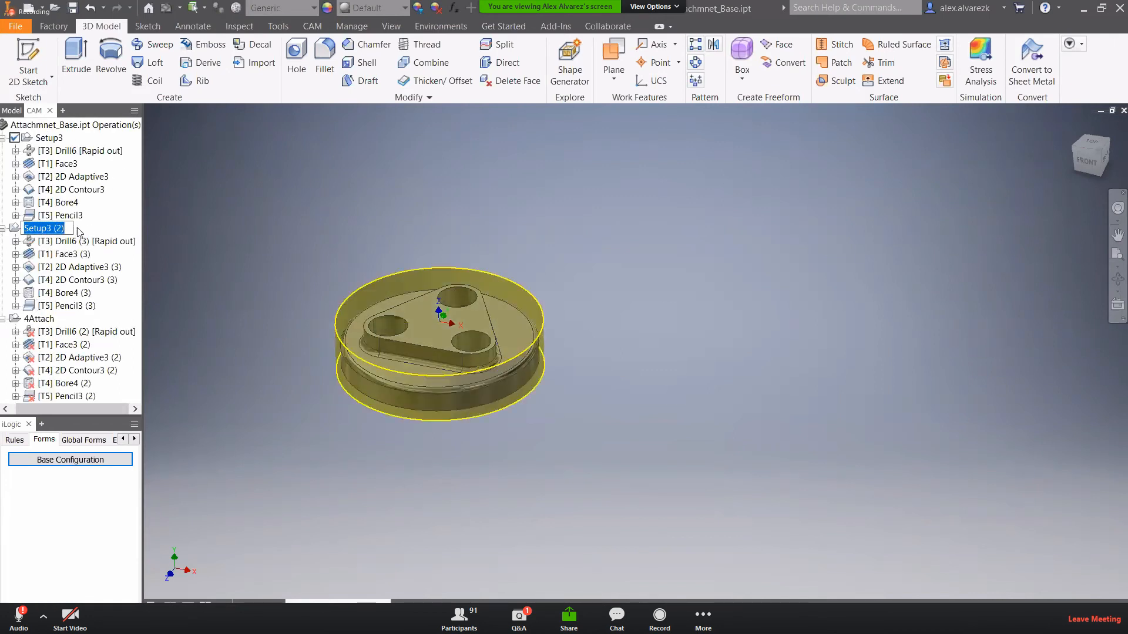
text(3D)
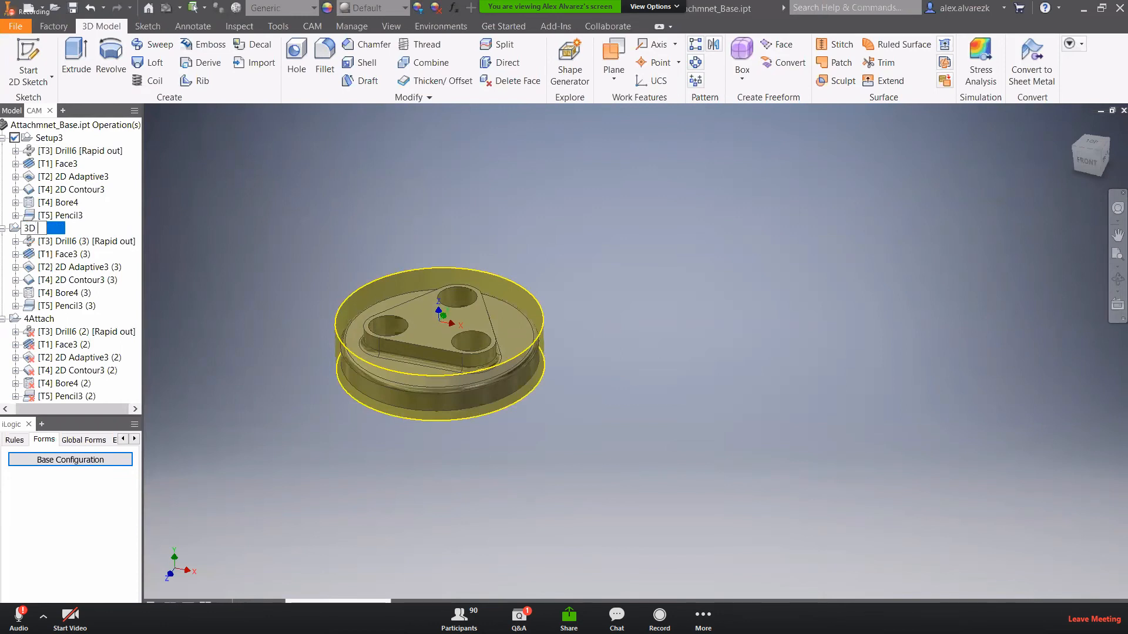
text( Toolpaths)
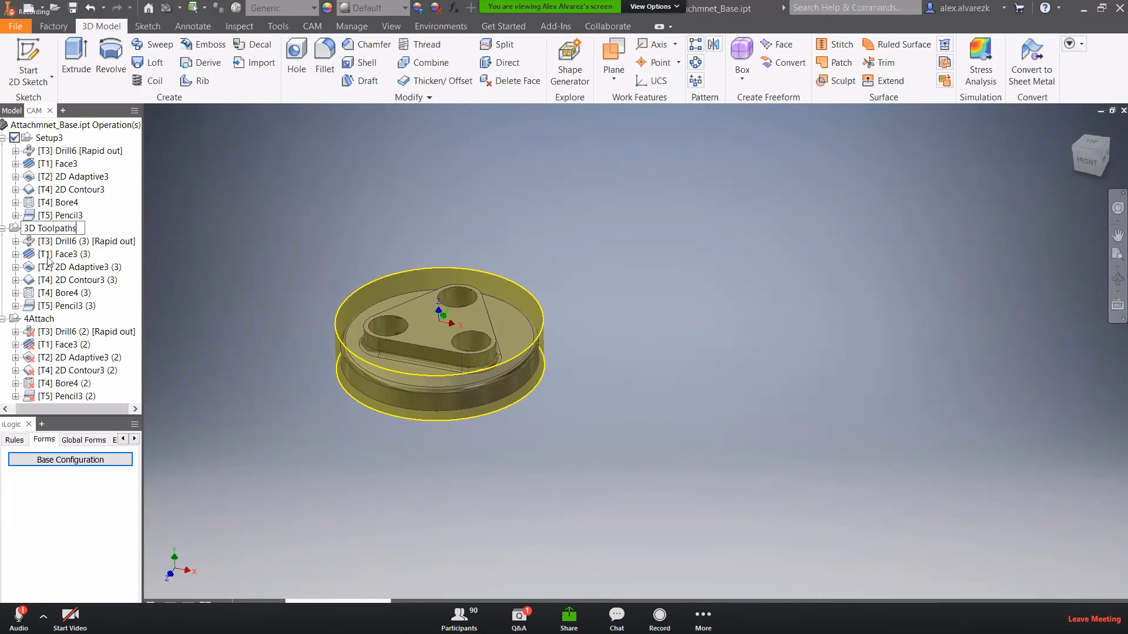
key(Return)
click(341, 178)
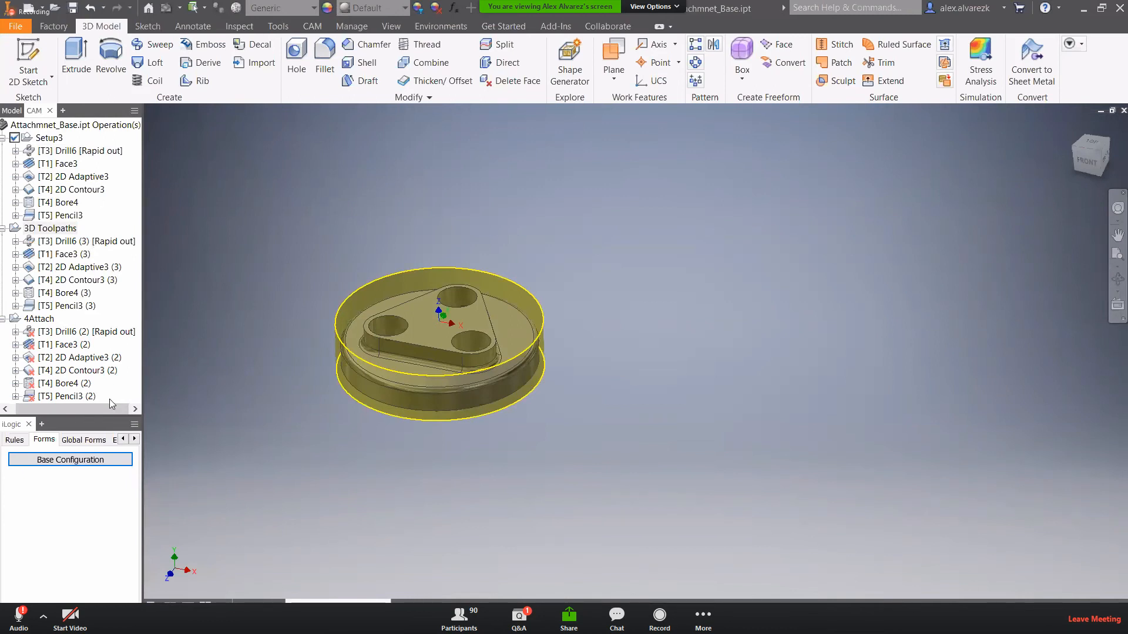
- Delete the Drill6 (3), 2D Adaptive3 (3) and Bore4 (3) operations from the 3D Toolpaths setup
click(46, 320)
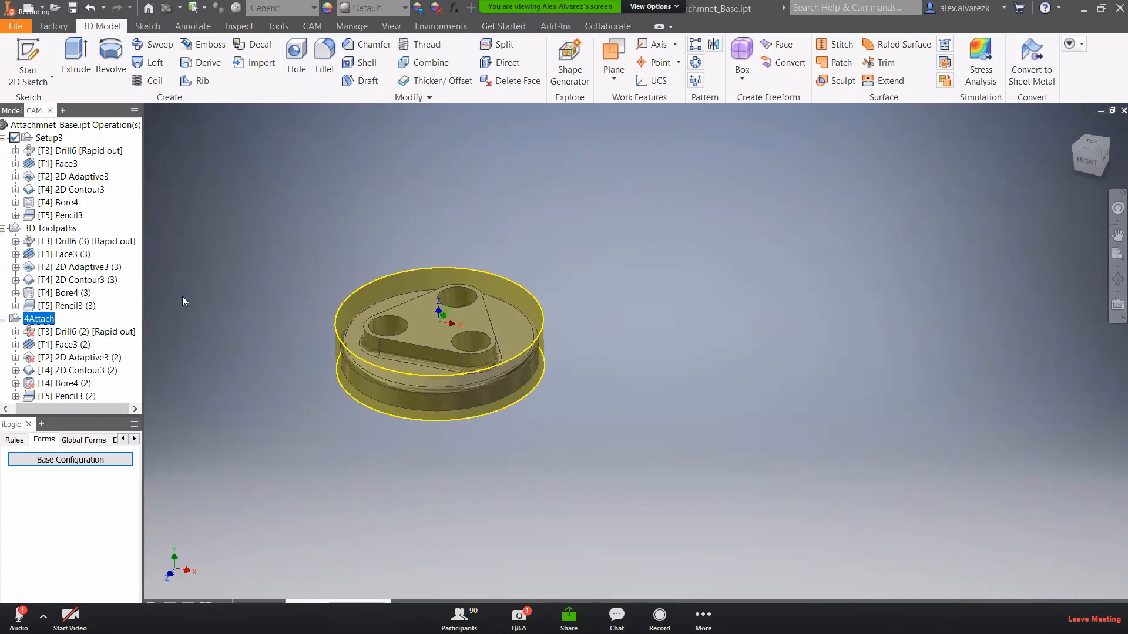
click(65, 244)
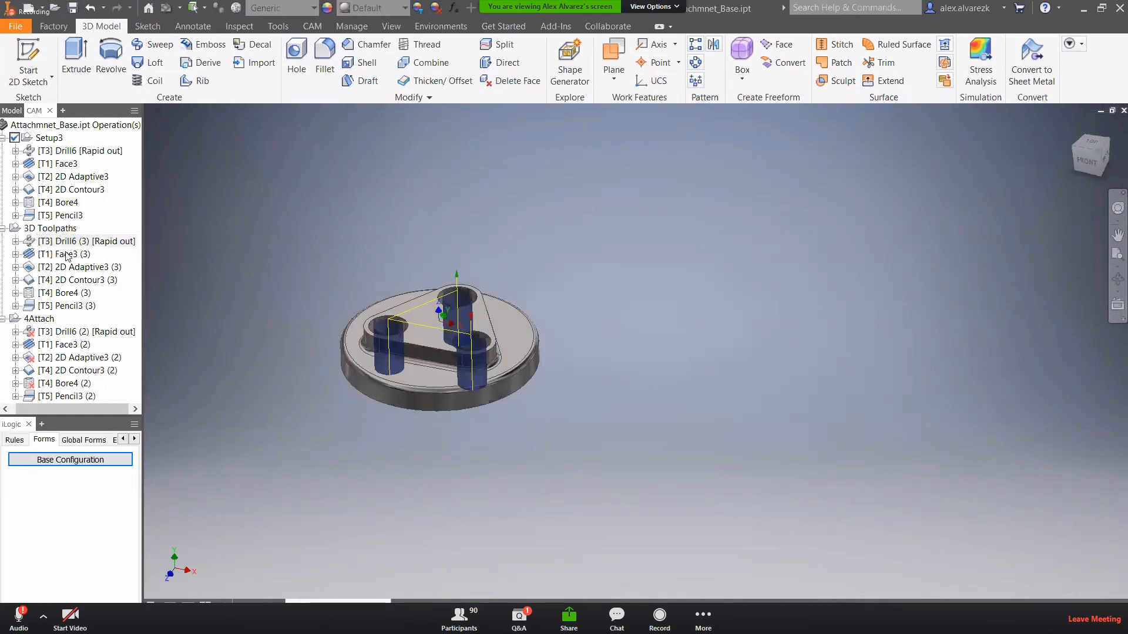
key(Delete)
click(589, 378)
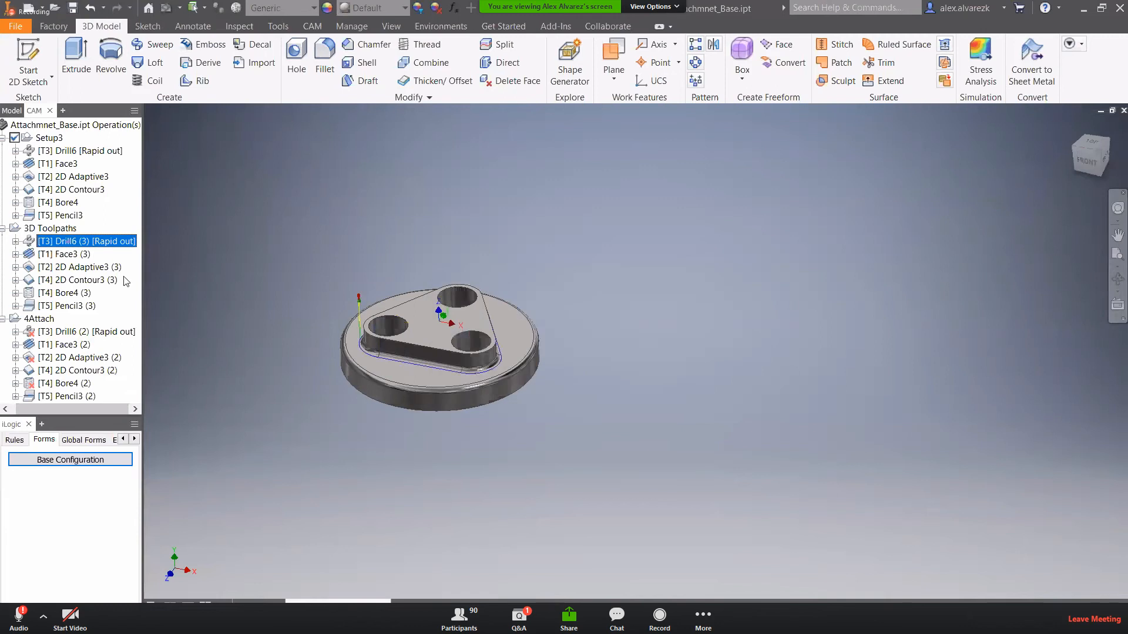
click(90, 254)
key(Delete)
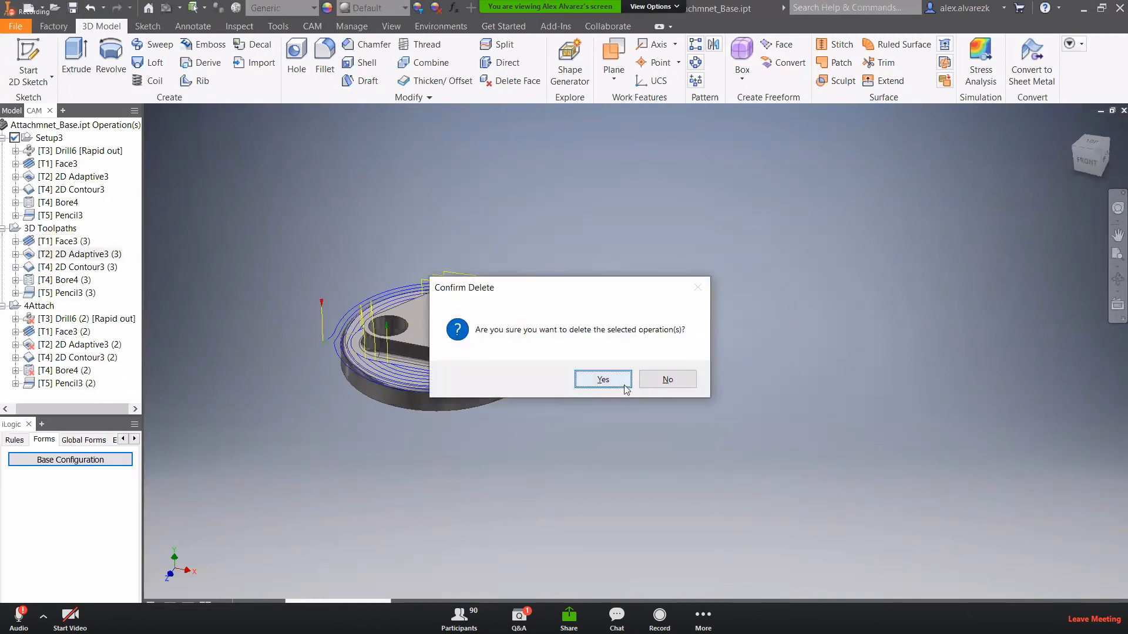
click(602, 379)
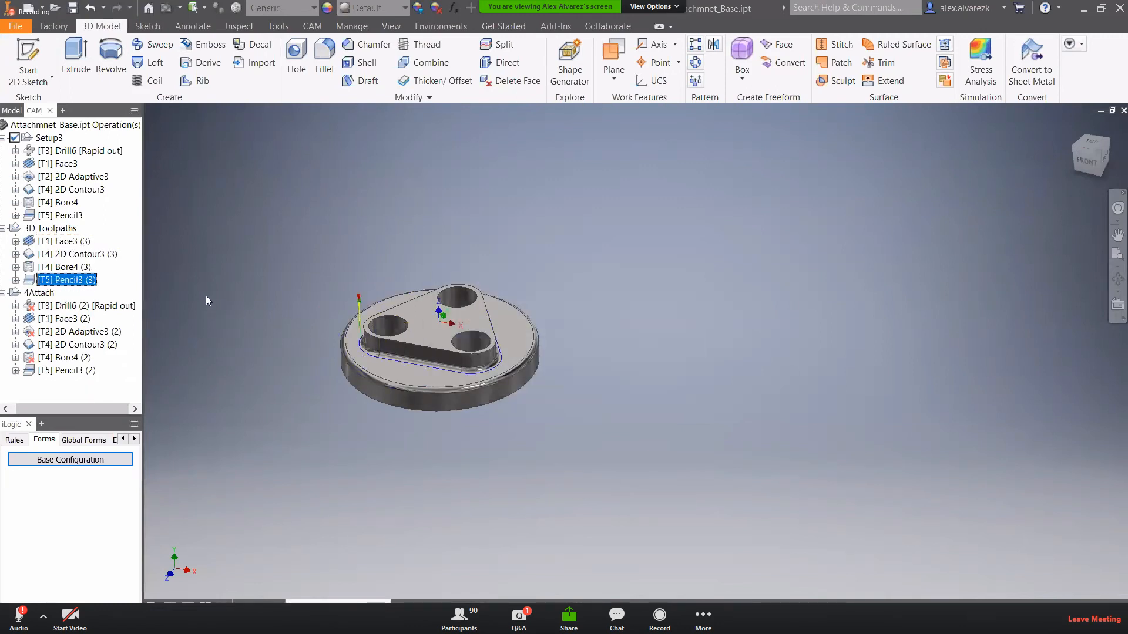
click(65, 268)
key(Delete)
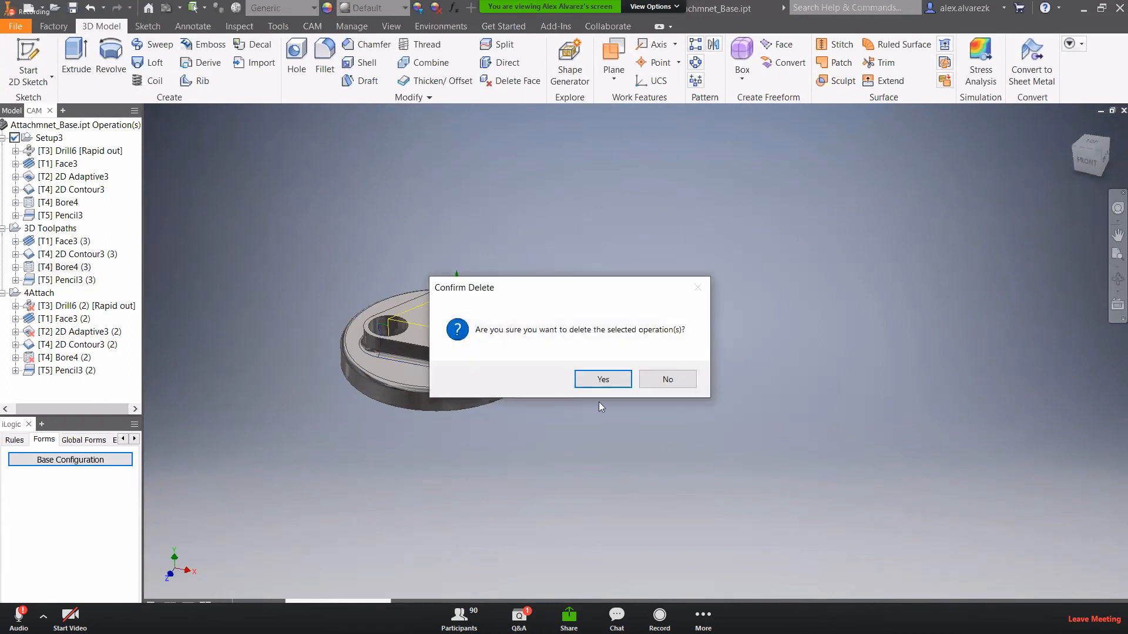
click(602, 379)
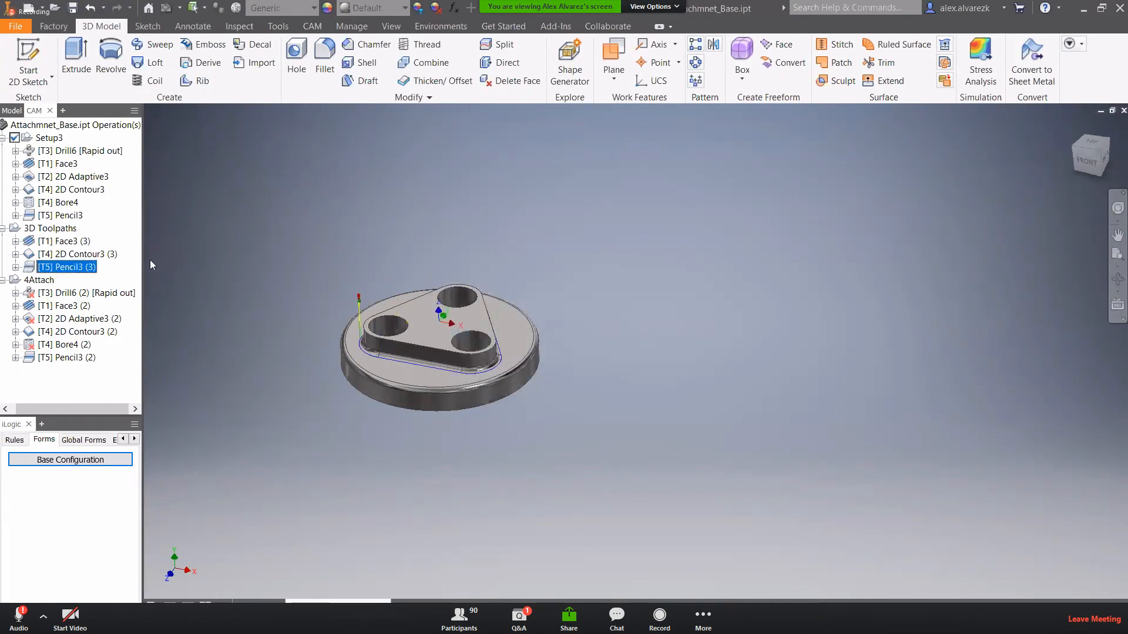
click(75, 242)
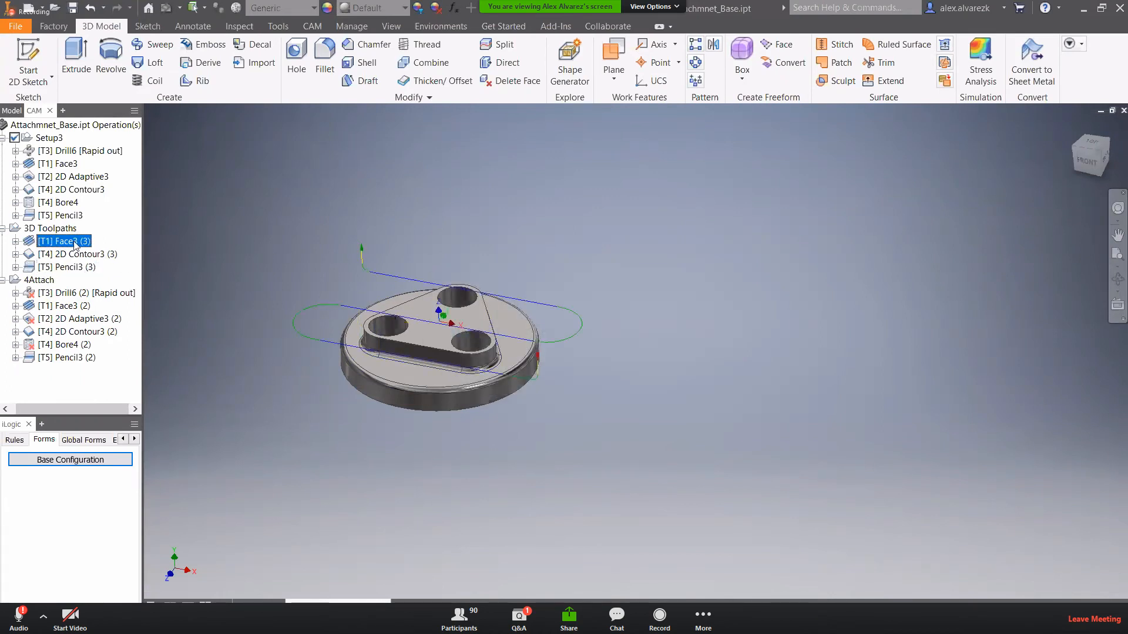
click(76, 254)
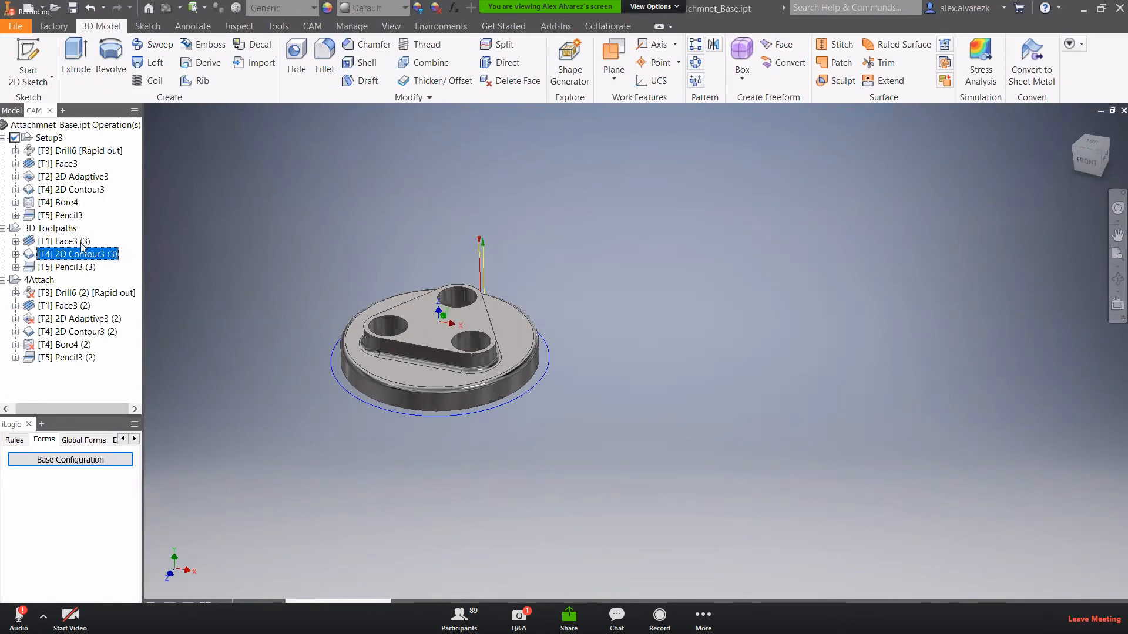
click(81, 243)
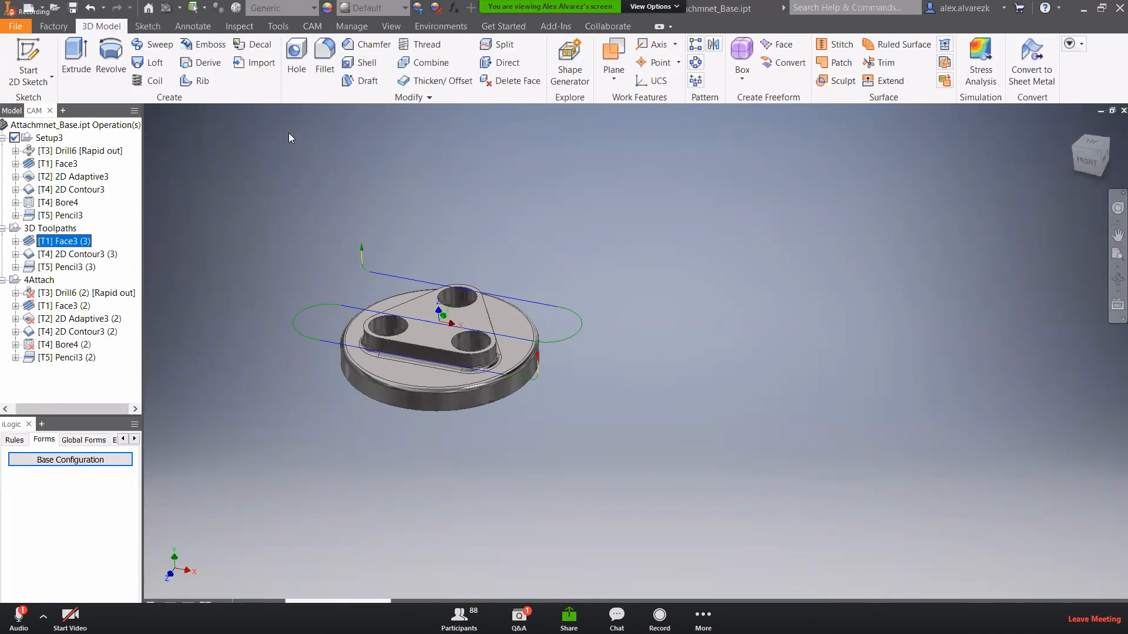
click(312, 26)
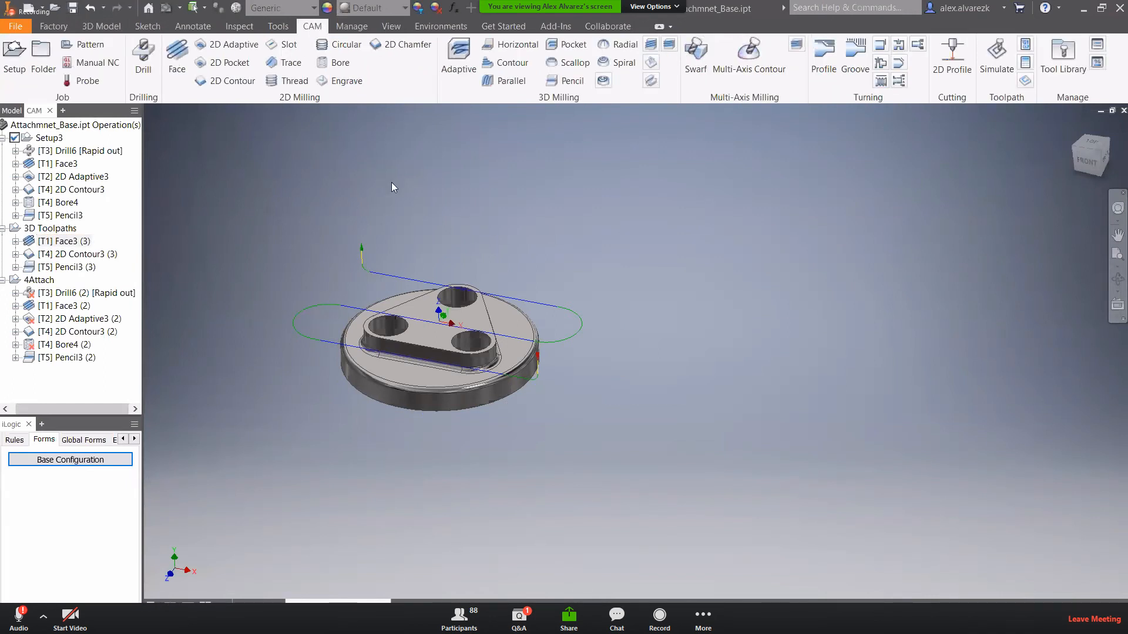
click(144, 59)
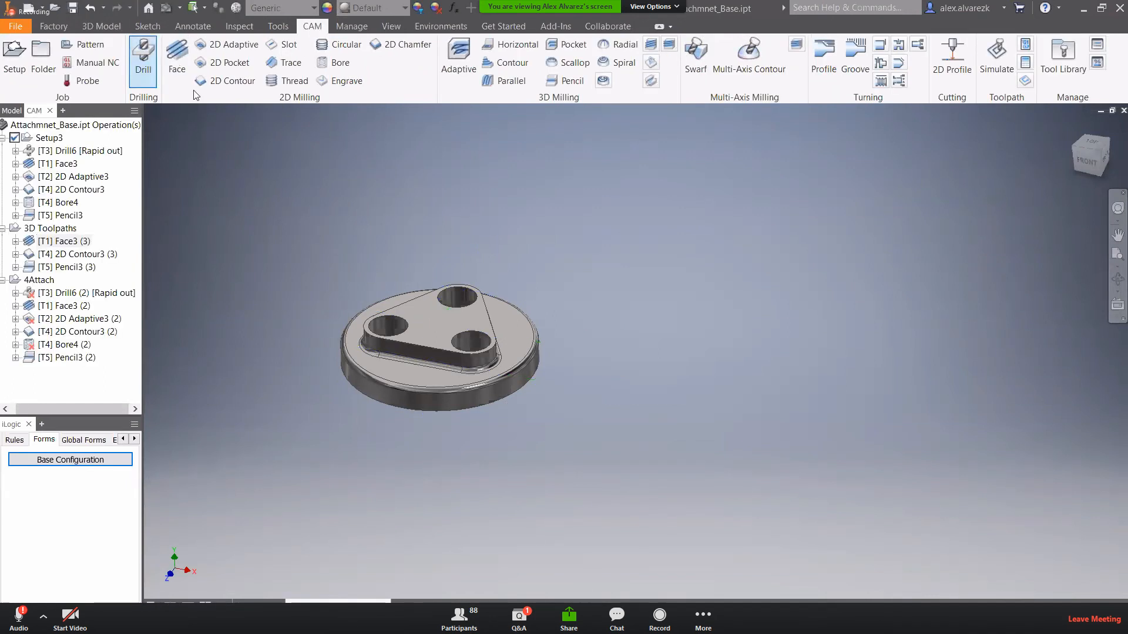
key(Escape)
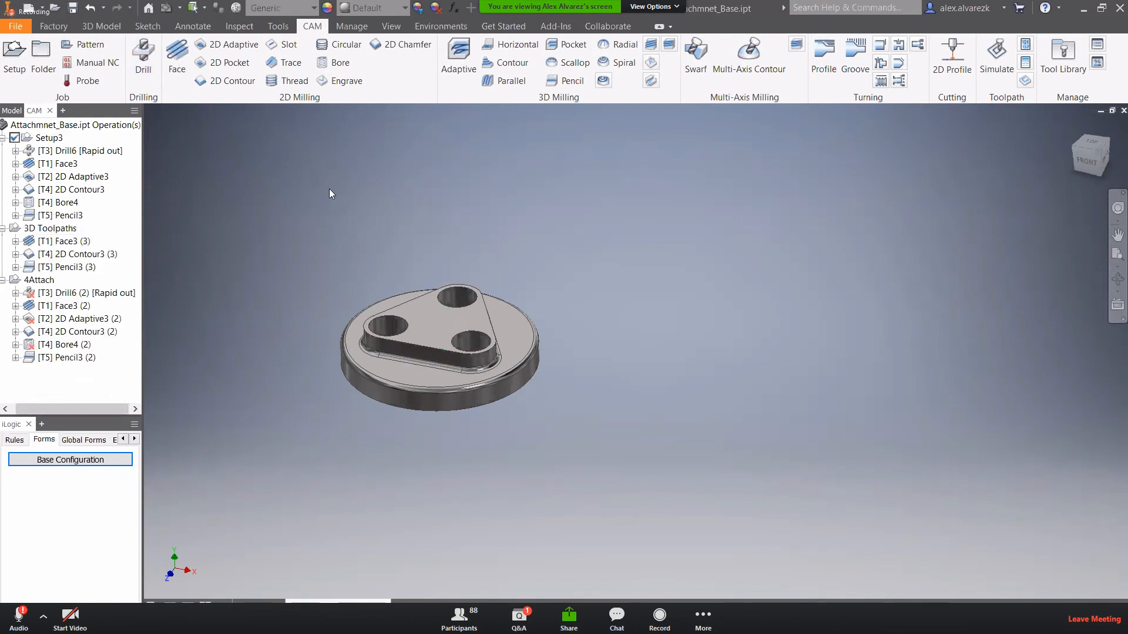
- Make the 3D Toolpaths setup the default folder for new operations
right_click(45, 228)
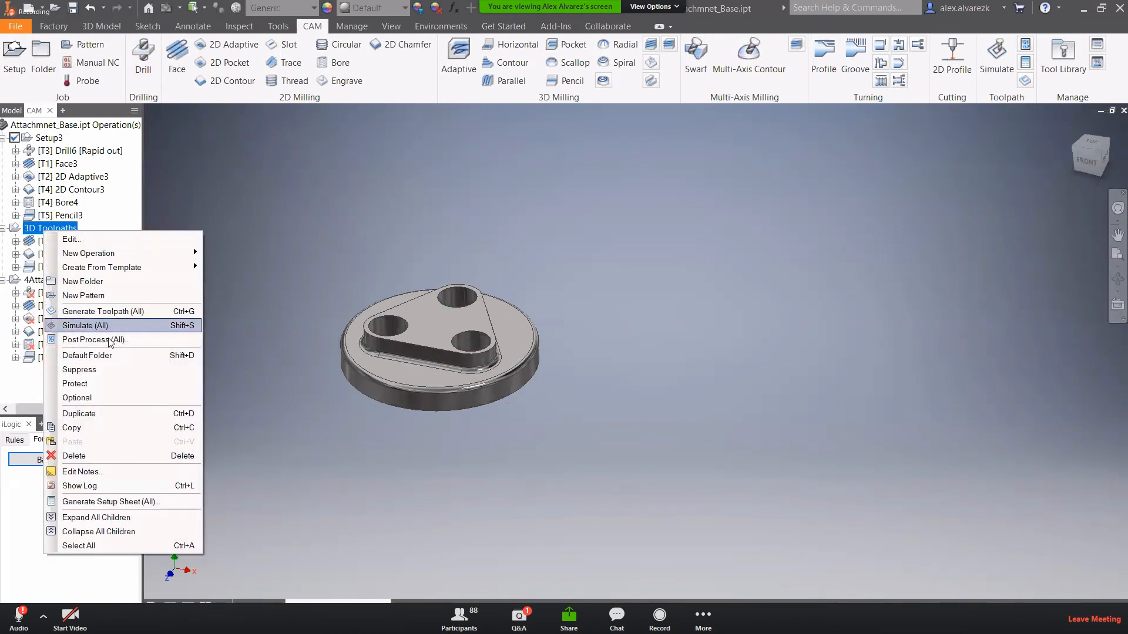
click(94, 356)
click(243, 236)
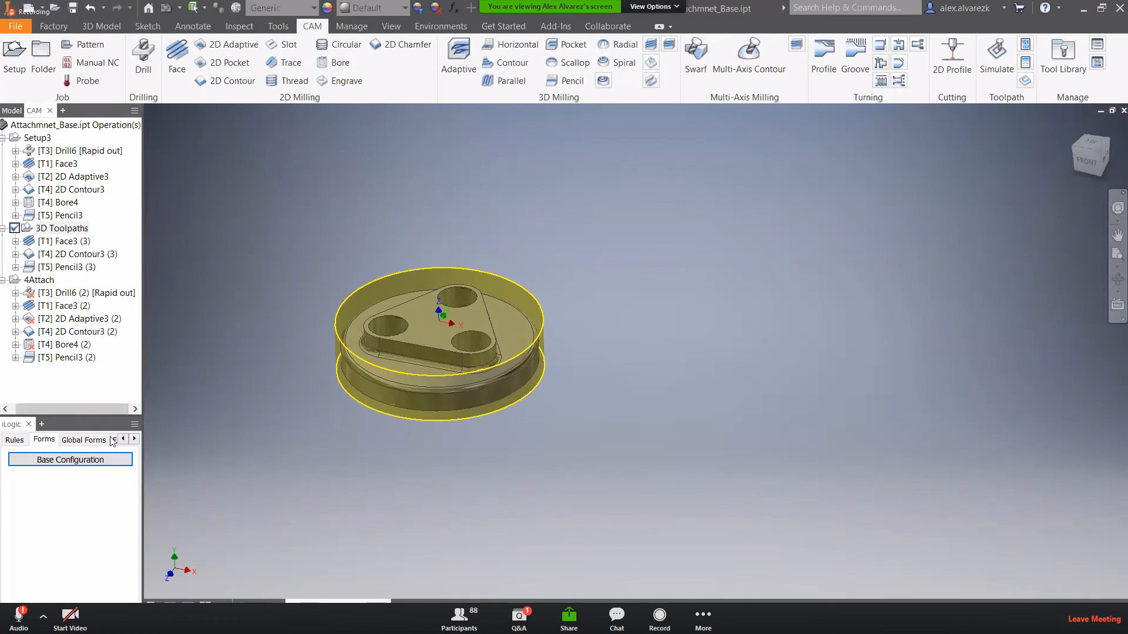
- Start a new Drill operation and assign it tool #3, the 3/4" drill
click(144, 55)
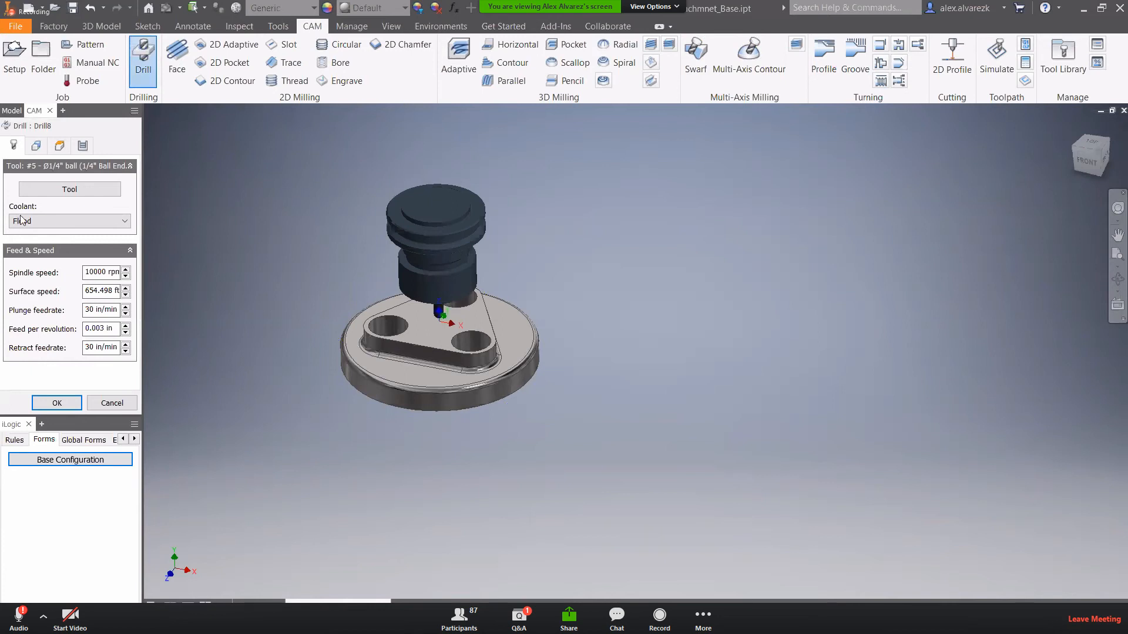
click(70, 189)
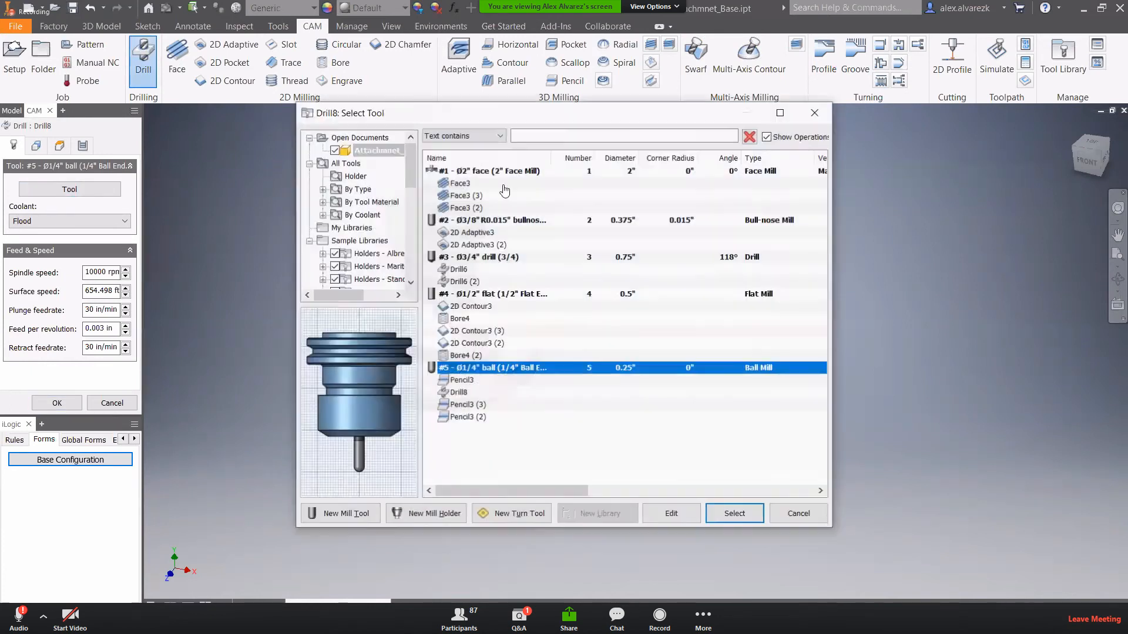
click(503, 258)
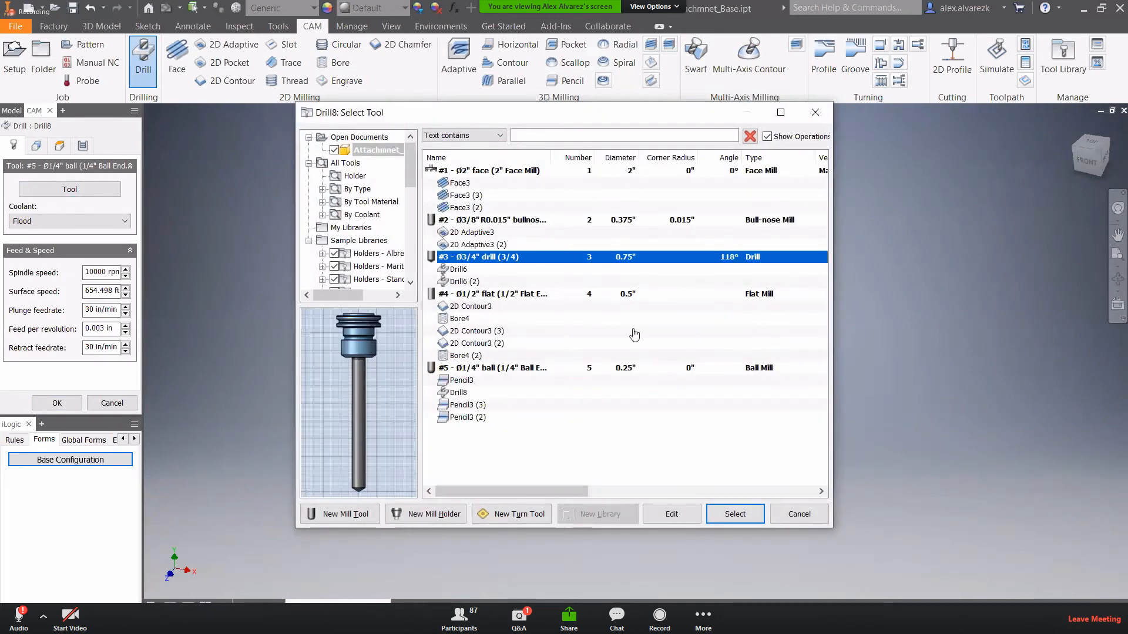
click(735, 514)
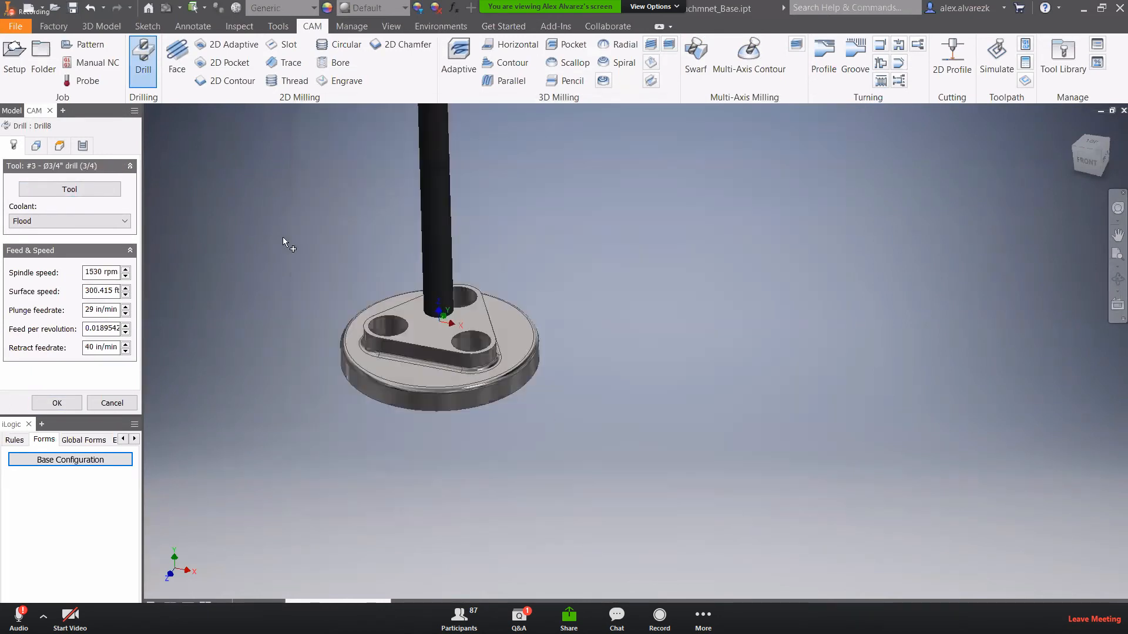
- Choose the drill's holes by diameter range, with a minimum of 0.7 in and a maximum of 1.5 in
click(41, 147)
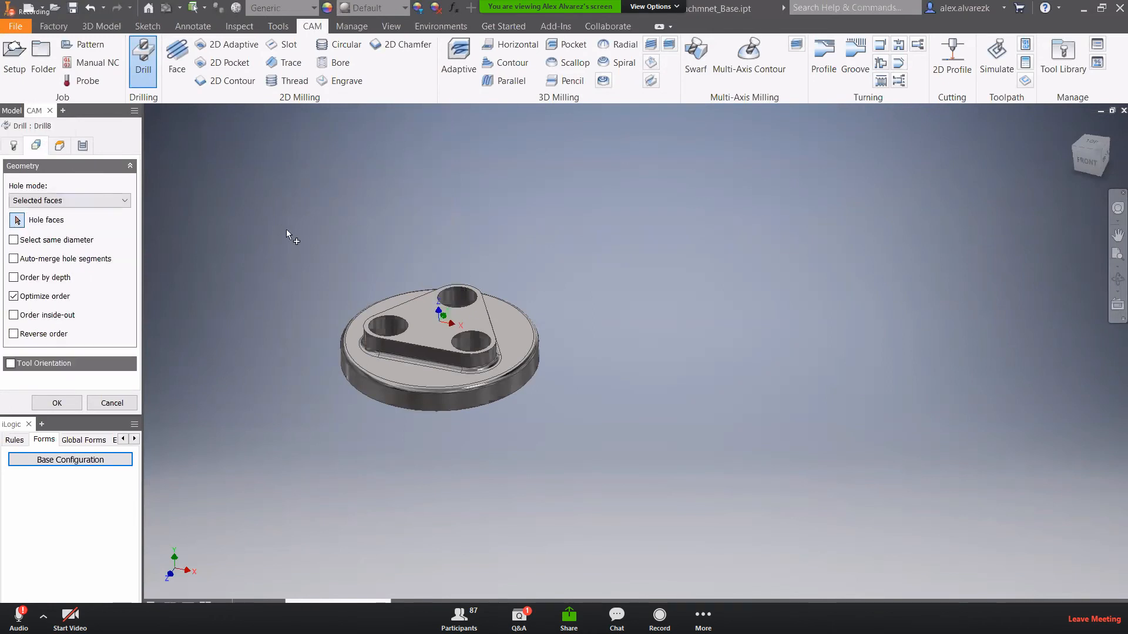
middle_drag(351, 234, 421, 232)
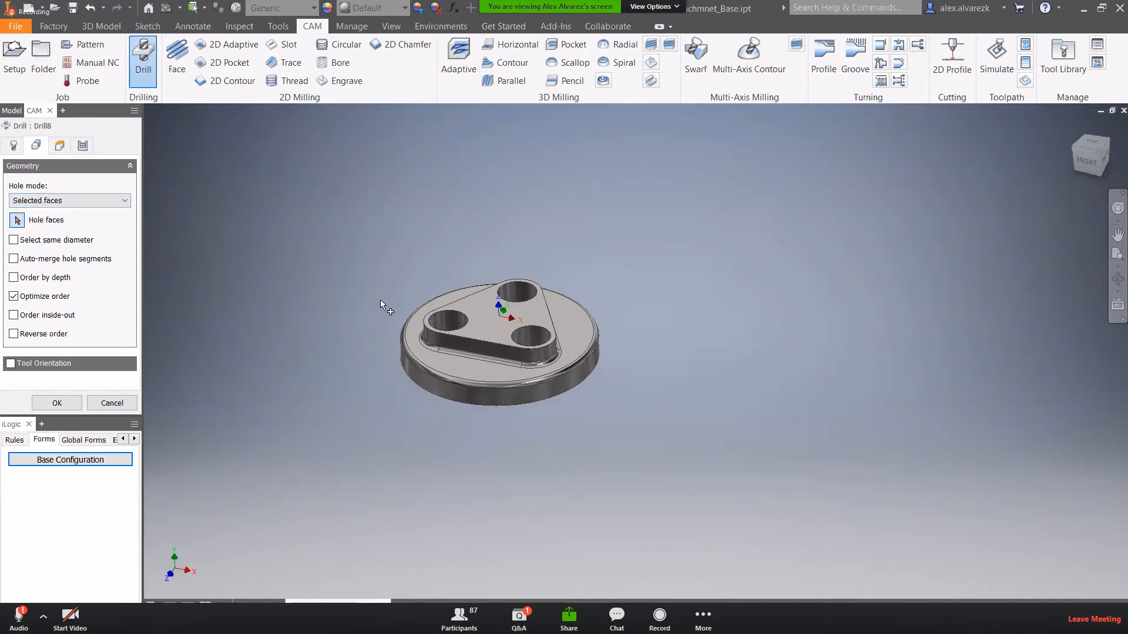
click(129, 201)
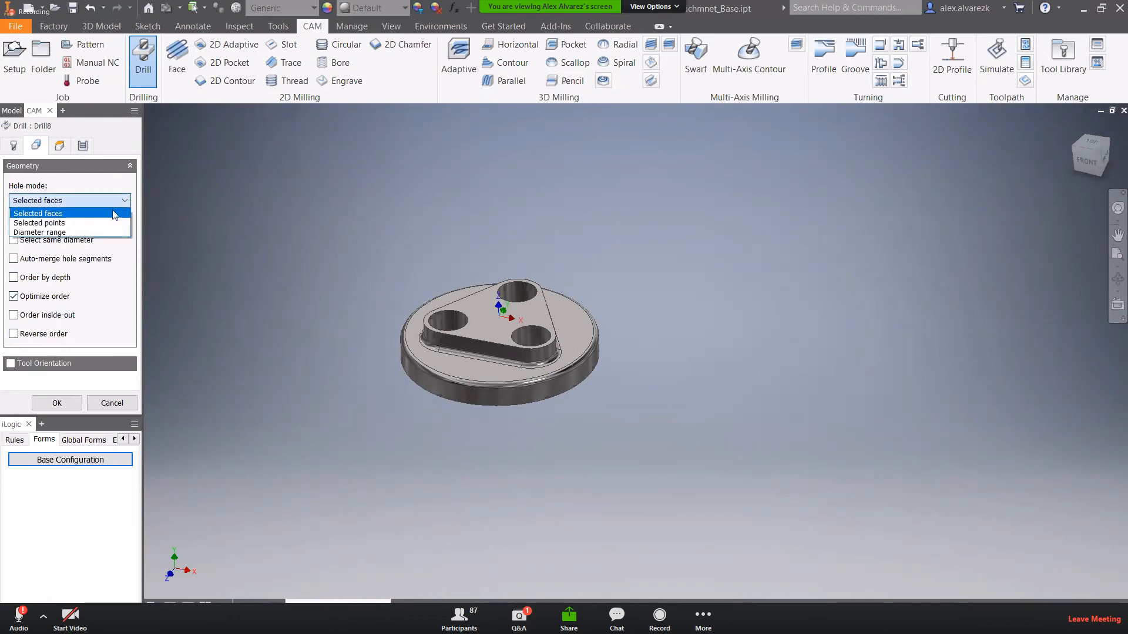
click(61, 233)
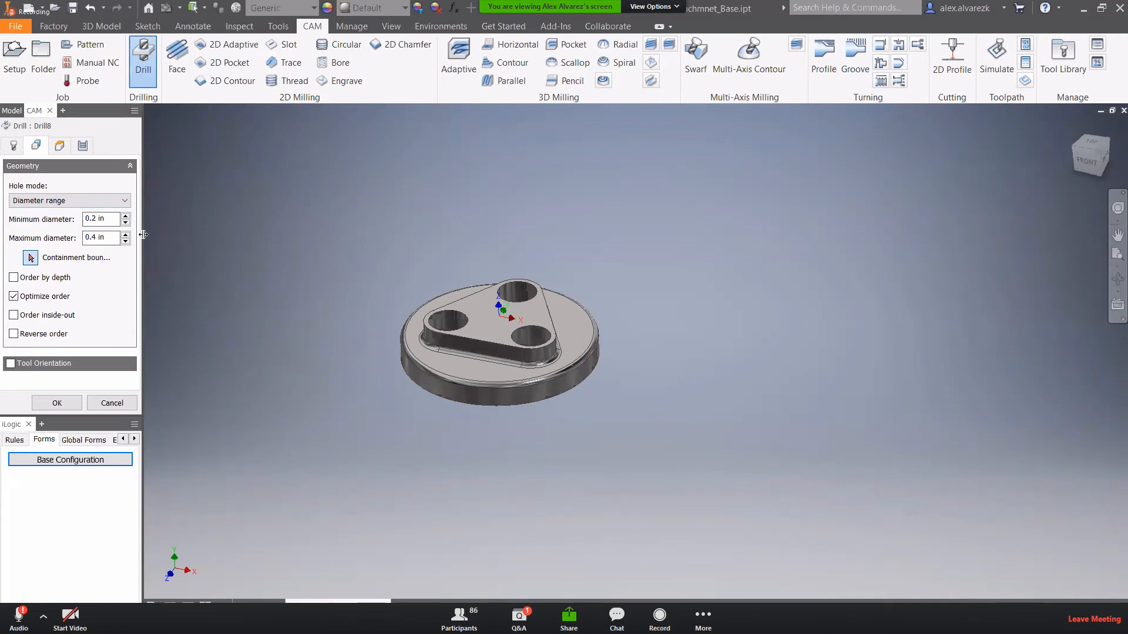
mouse_move(107, 219)
drag(108, 219, 84, 219)
mouse_move(112, 218)
text(.7)
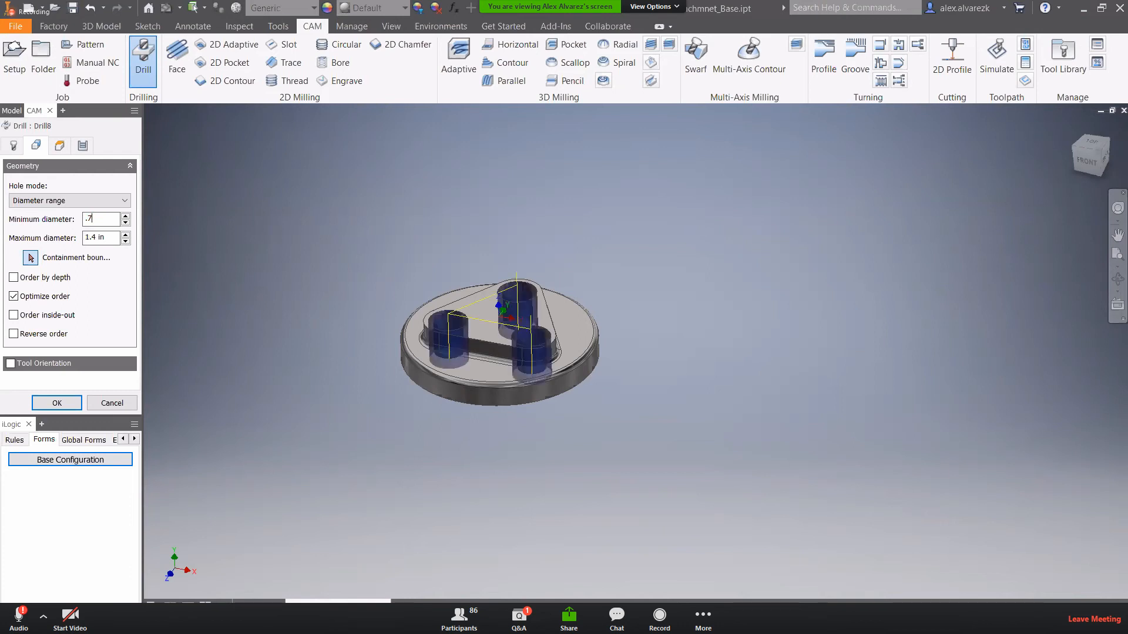
click(103, 238)
text(1.5)
click(32, 258)
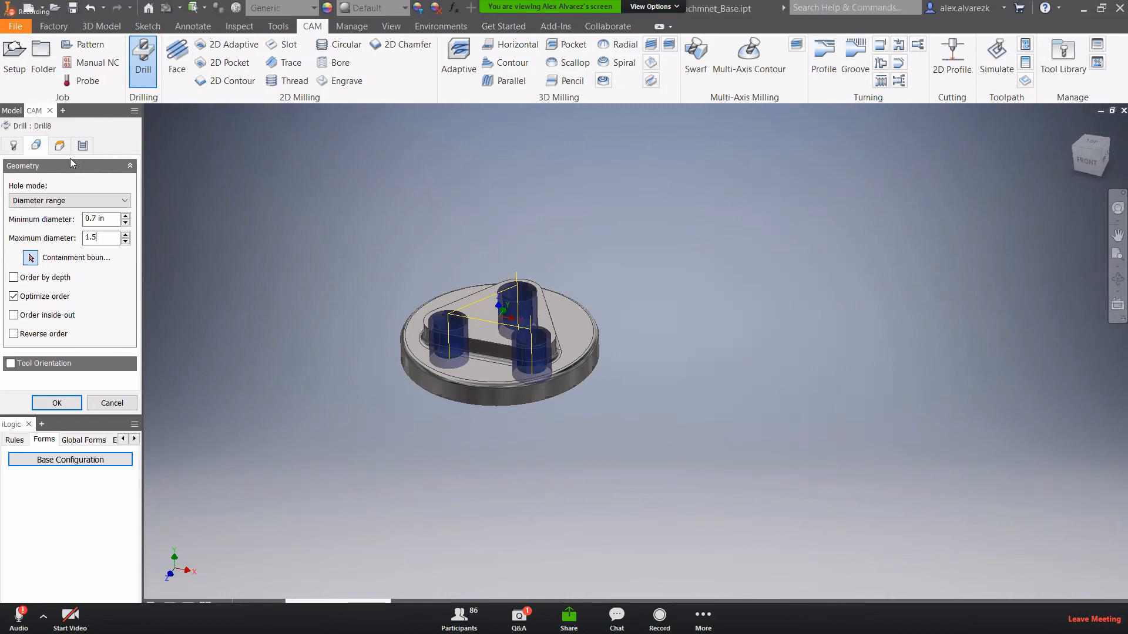
- Let the drill tip go through the hole bottom with a 0.1 in break-through depth and create the drill operation
click(59, 145)
drag(128, 220, 135, 323)
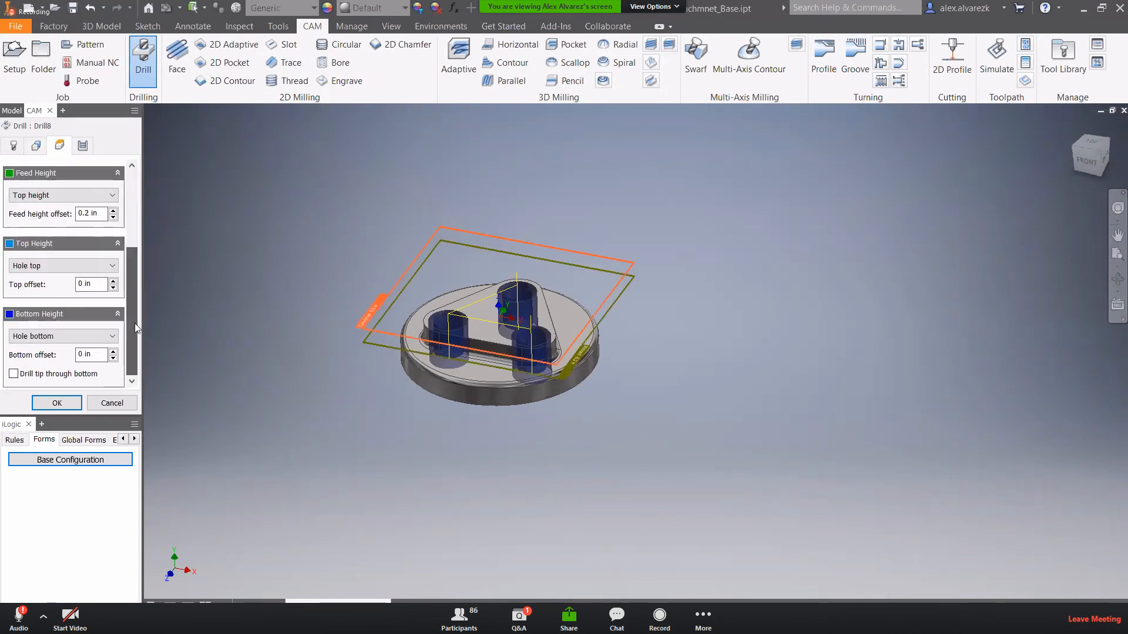
click(20, 376)
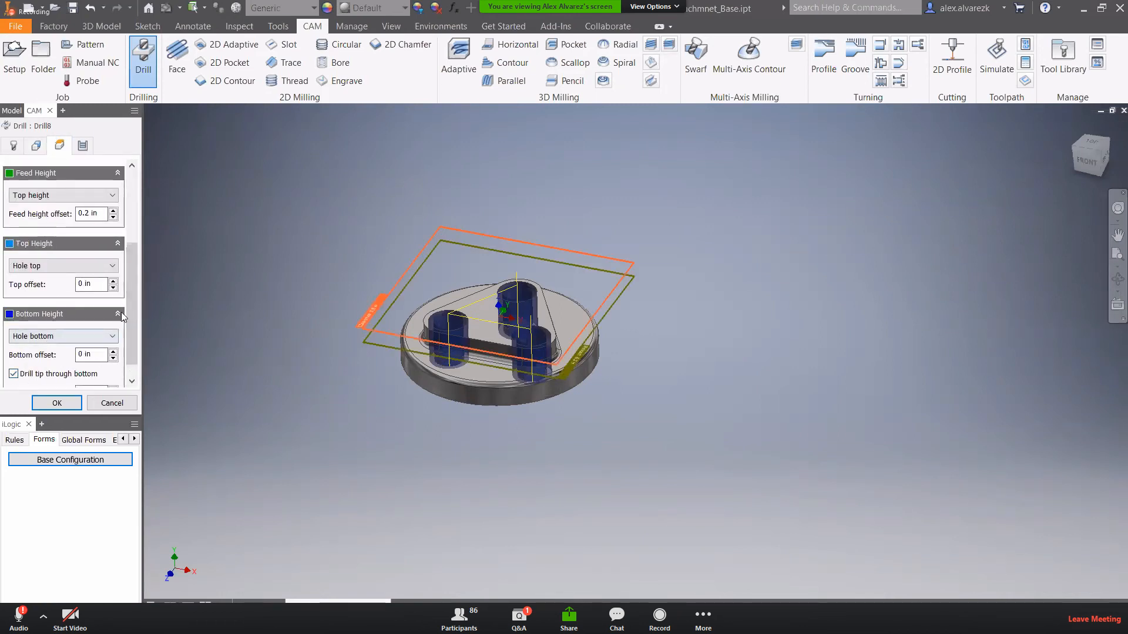
scroll(130, 352, down, 1)
double_click(88, 374)
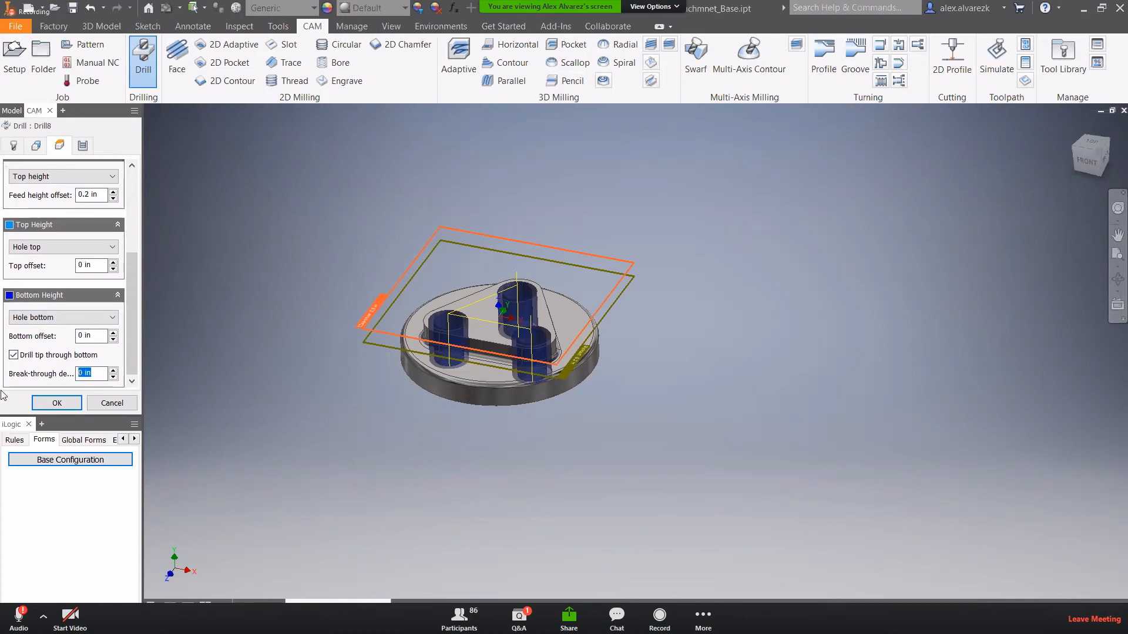
text(.1)
click(57, 403)
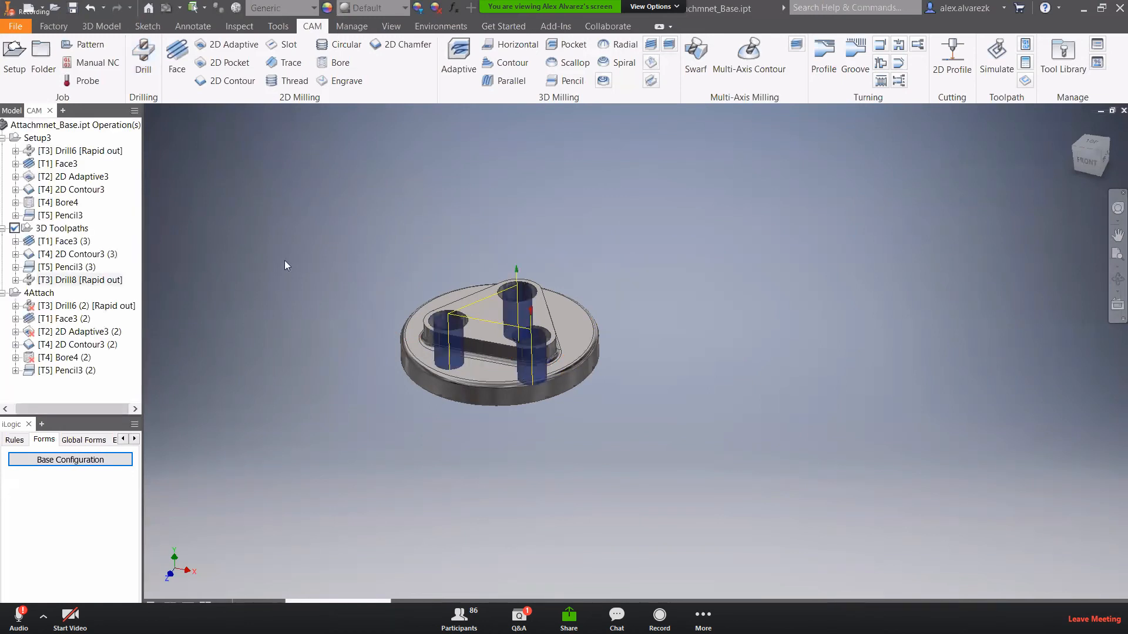
- Move the new Drill8 operation to the start of the 3D Toolpaths setup, ahead of Face3 (3)
click(63, 229)
click(64, 242)
click(69, 280)
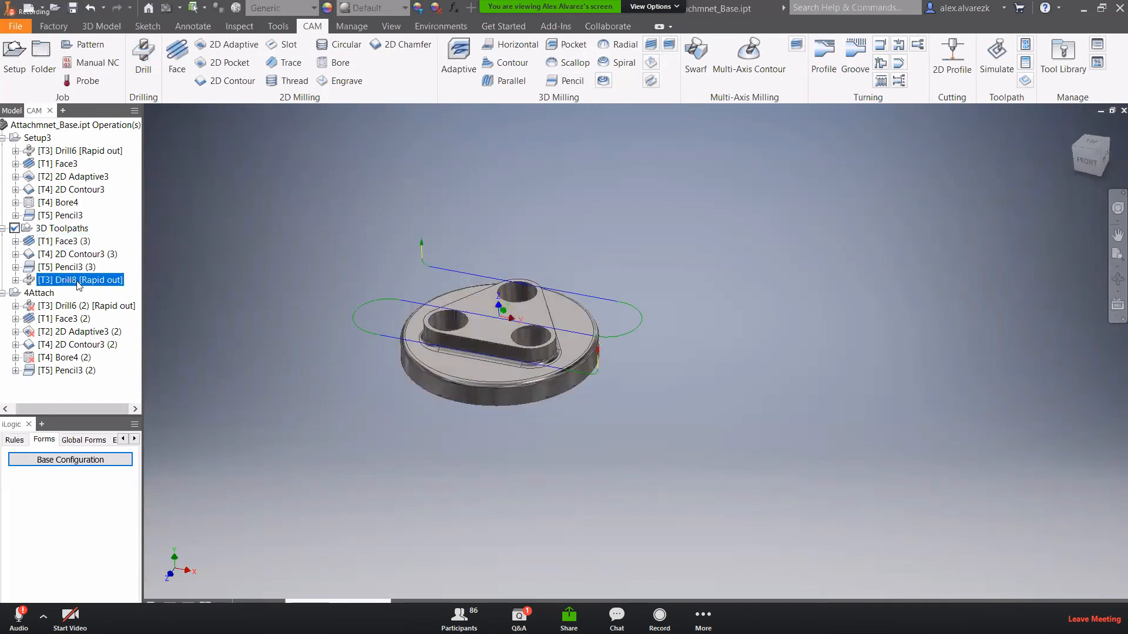
drag(69, 280, 89, 245)
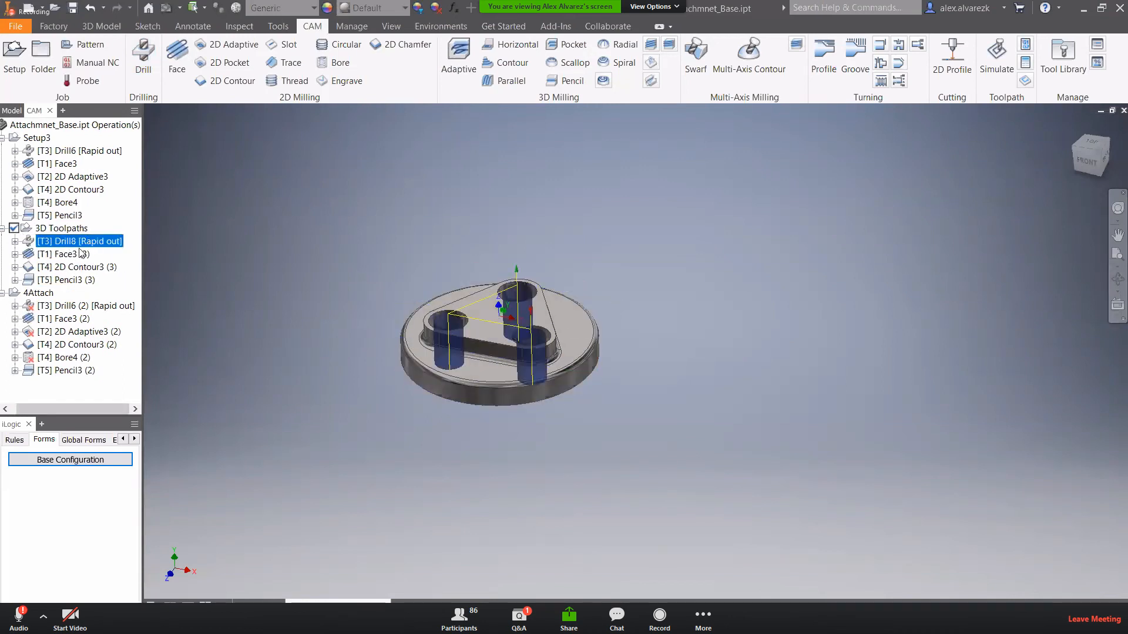
- Start a new 3D Adaptive operation and assign it tool #2, the 3/8" R0.015" bull-nose mill
click(80, 255)
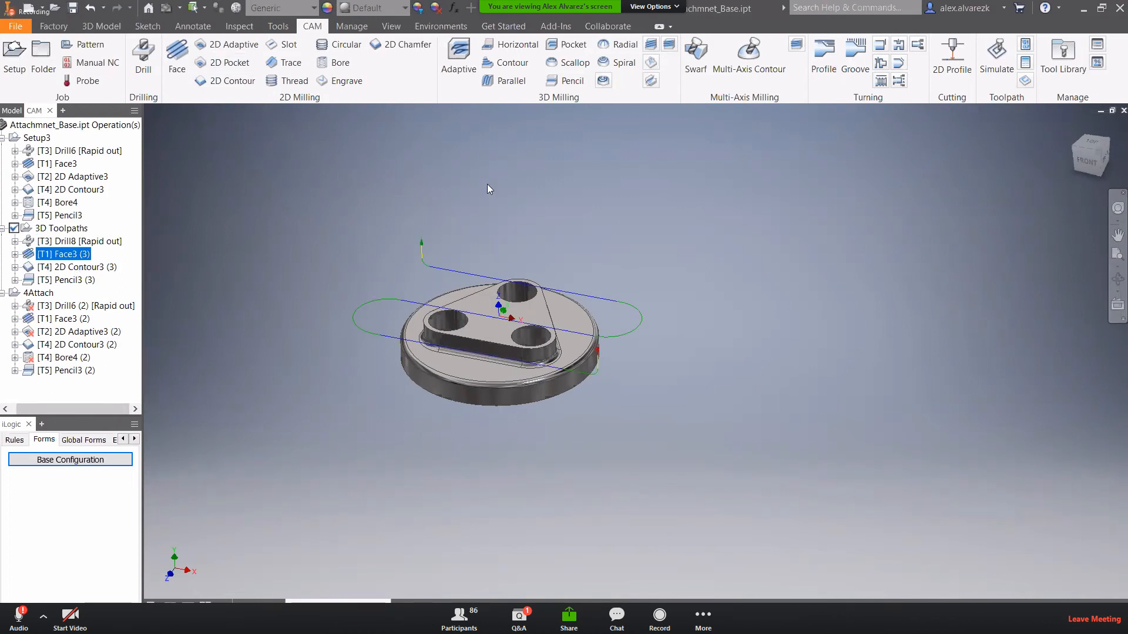
click(459, 58)
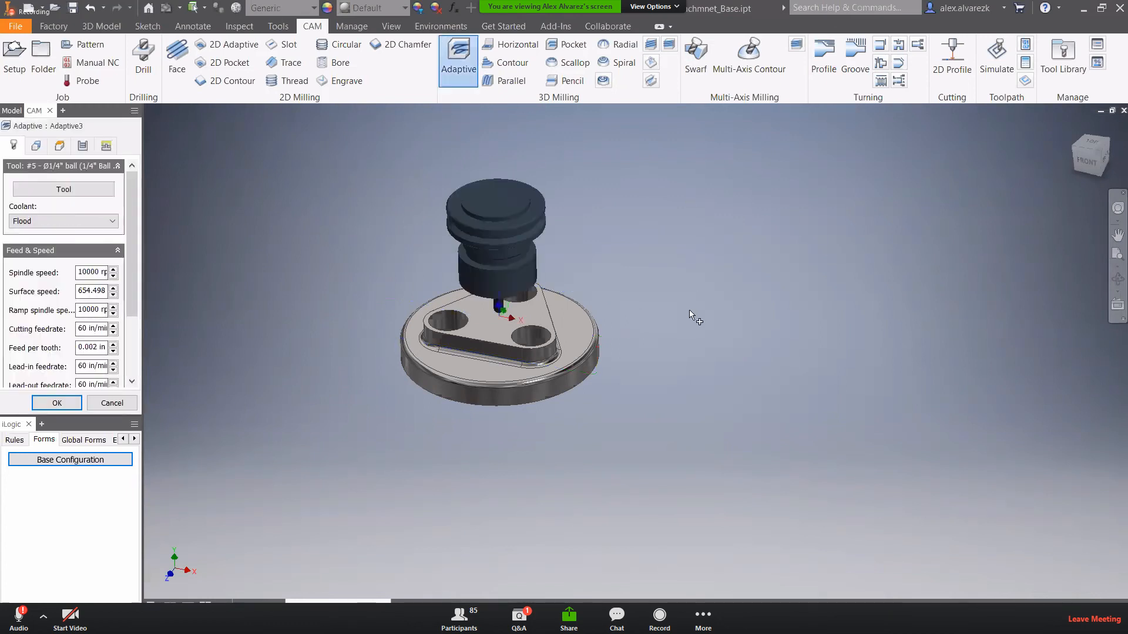
shift+middle_drag(689, 308, 713, 277)
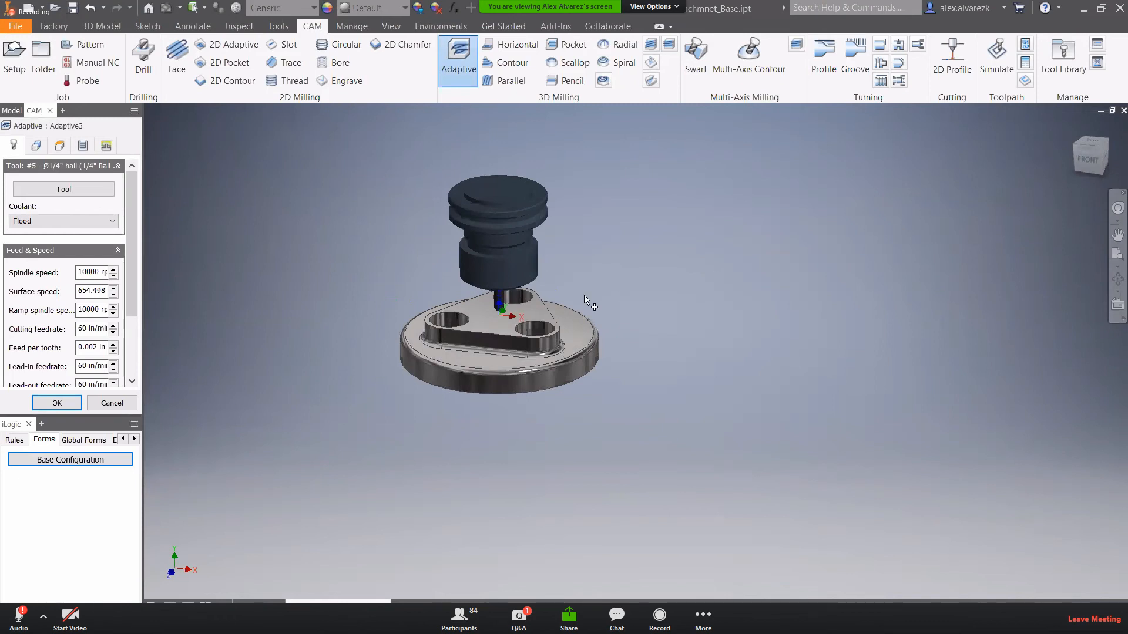
click(101, 190)
click(497, 221)
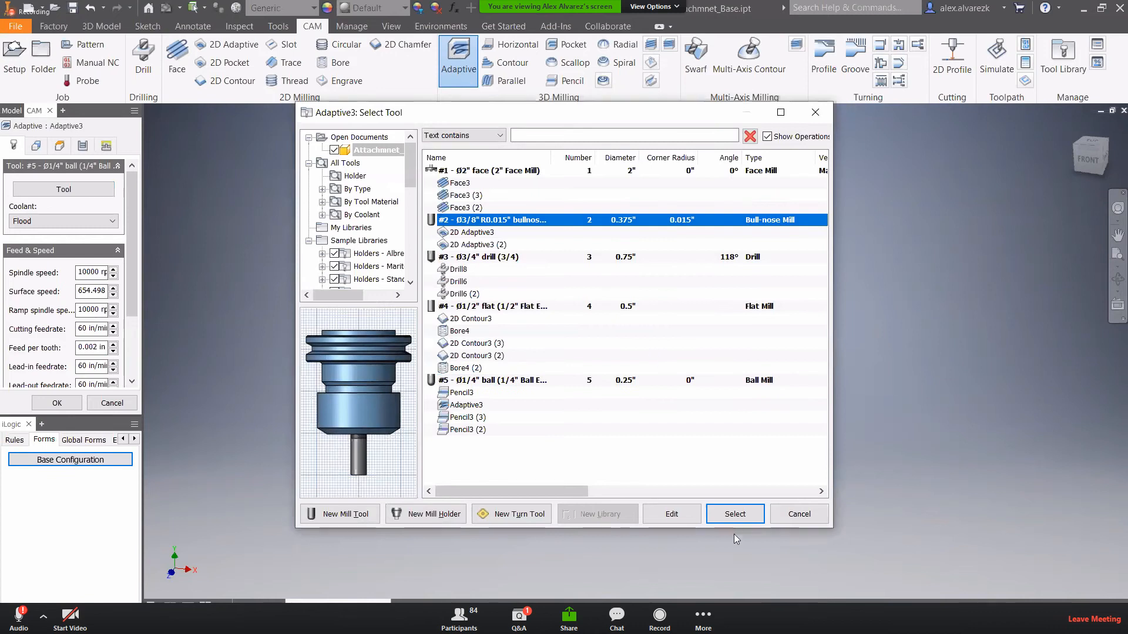
click(721, 515)
shift+middle_drag(678, 281, 656, 289)
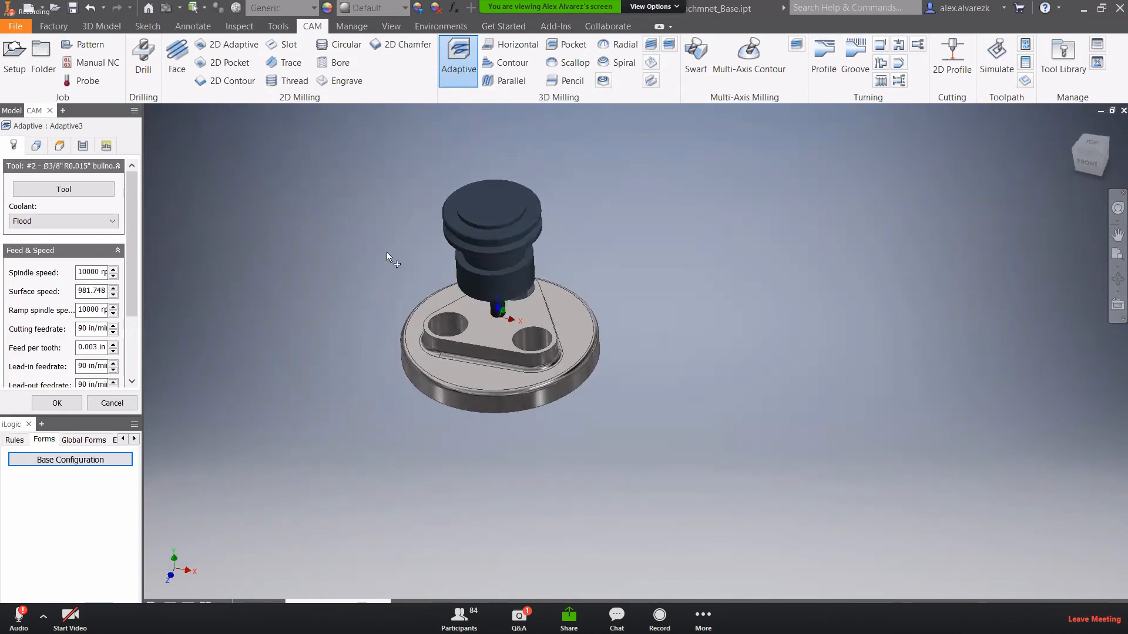
- Set the Adaptive's bottom height by selection, using the round base's flat upper face around the triangular boss
click(60, 146)
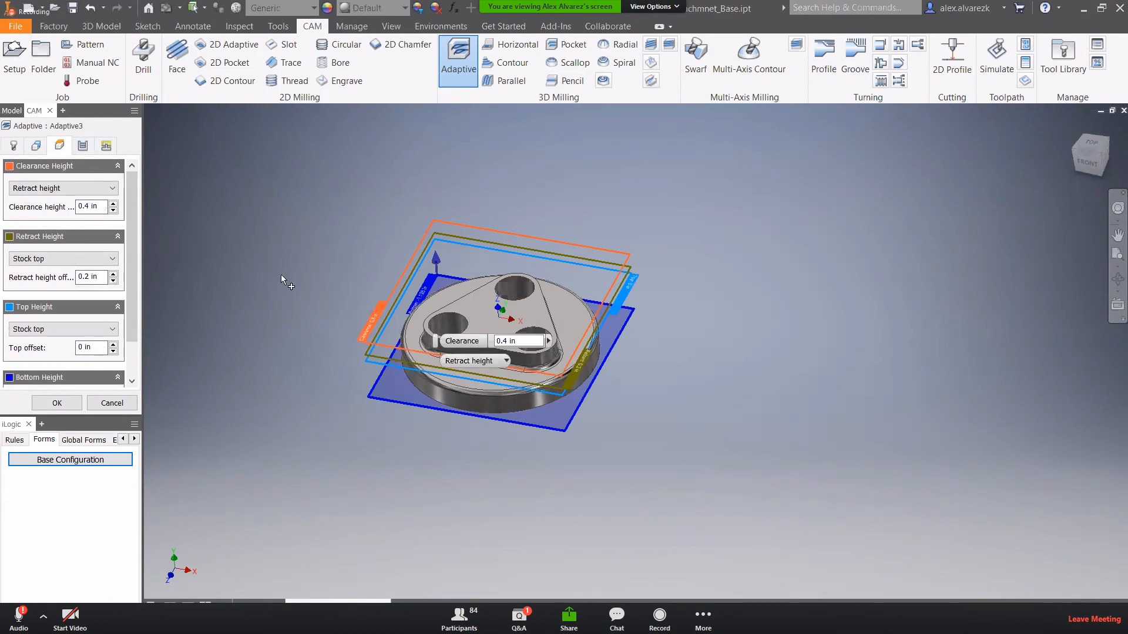
mouse_move(281, 274)
shift+middle_down()
mouse_move(284, 241)
mouse_move(282, 267)
shift+middle_up()
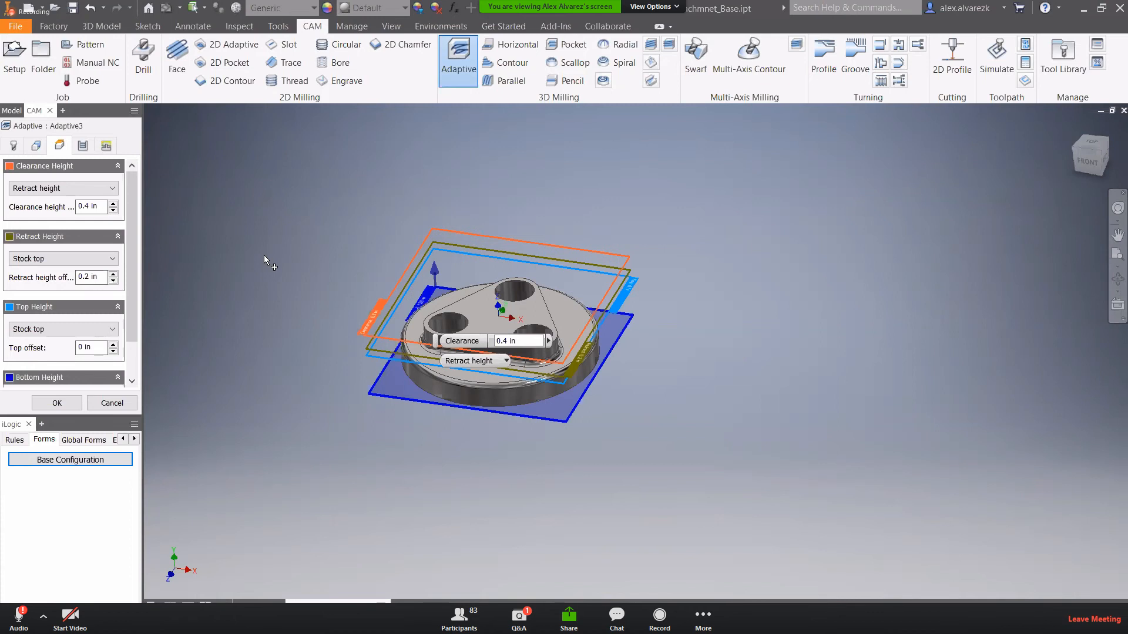
scroll(433, 396, up, 3)
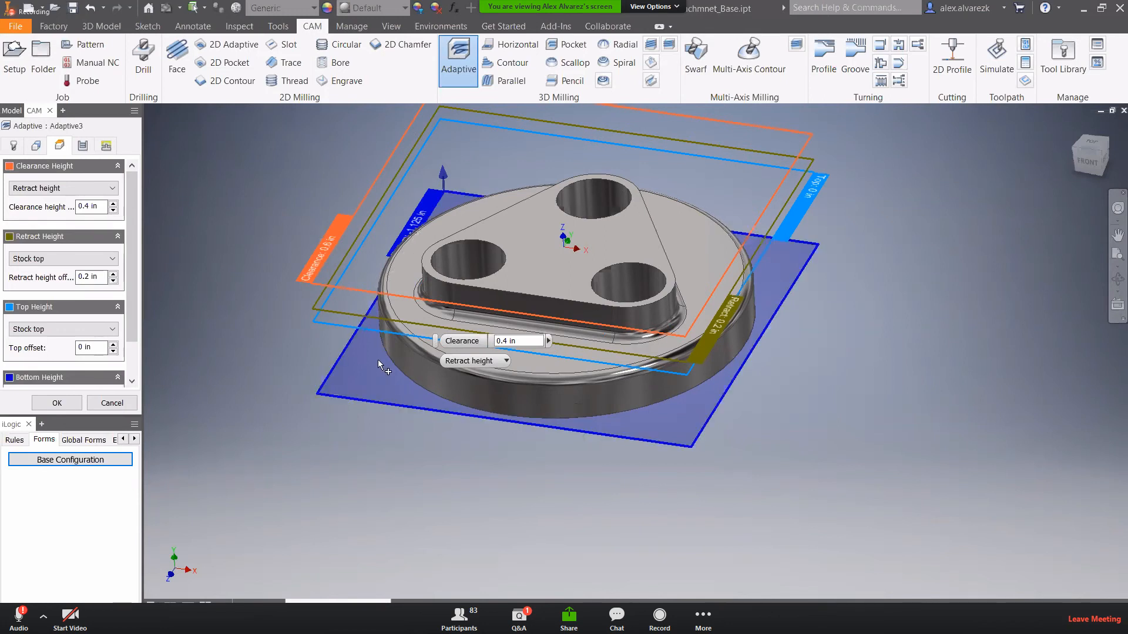
scroll(382, 353, up, 3)
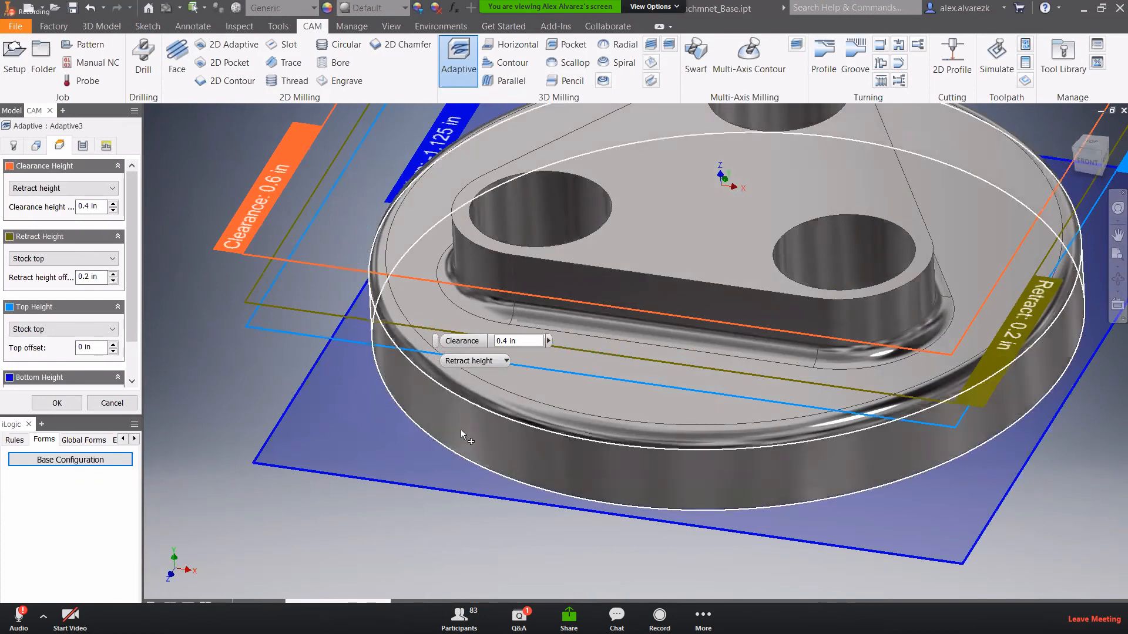
click(511, 392)
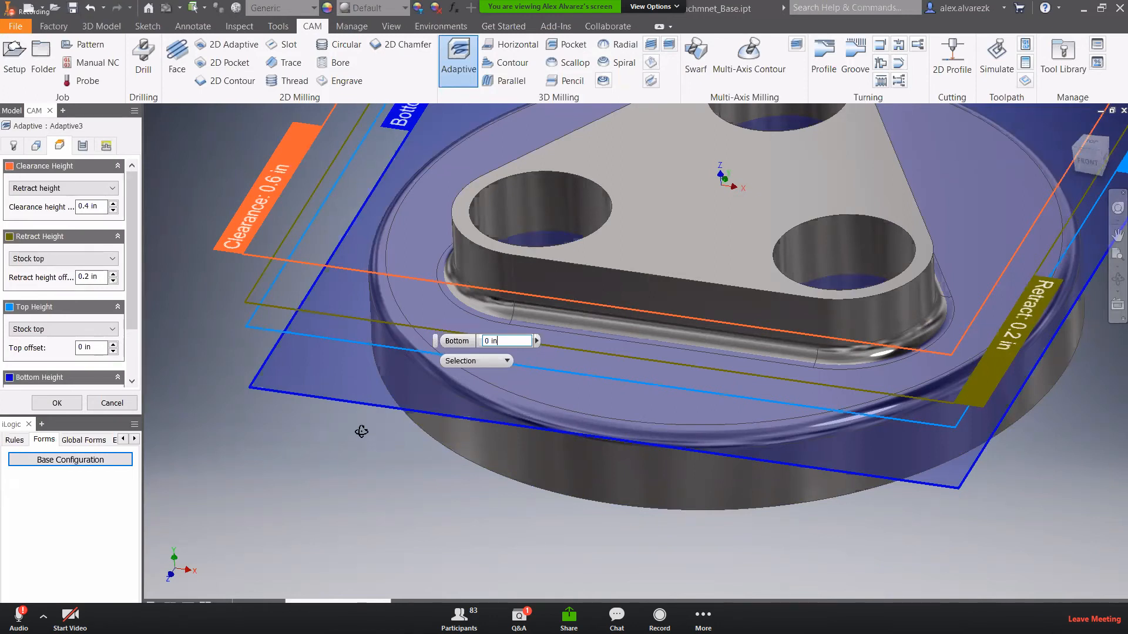
shift+middle_drag(361, 445, 366, 416)
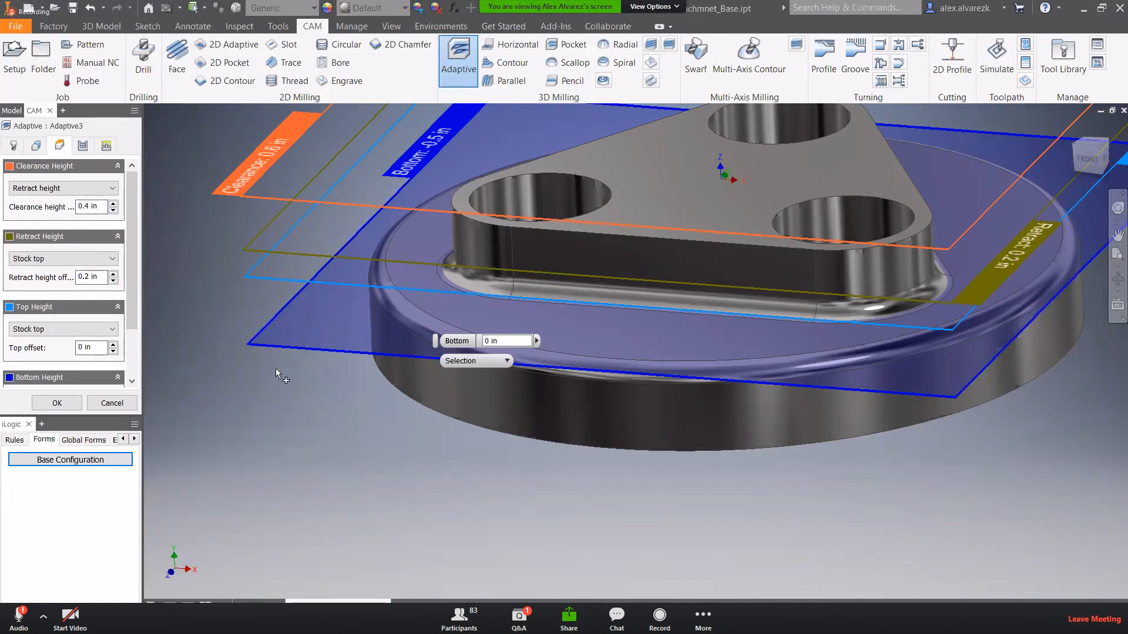
shift+middle_drag(321, 394, 302, 409)
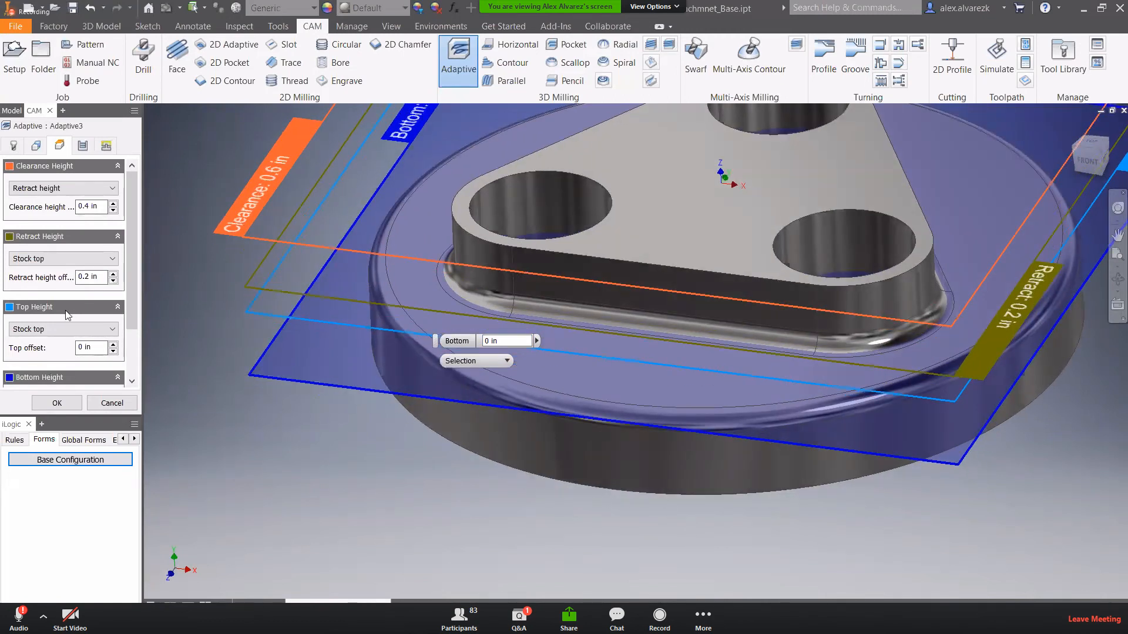
- Set the Adaptive's top height to Model top and create the operation
click(66, 330)
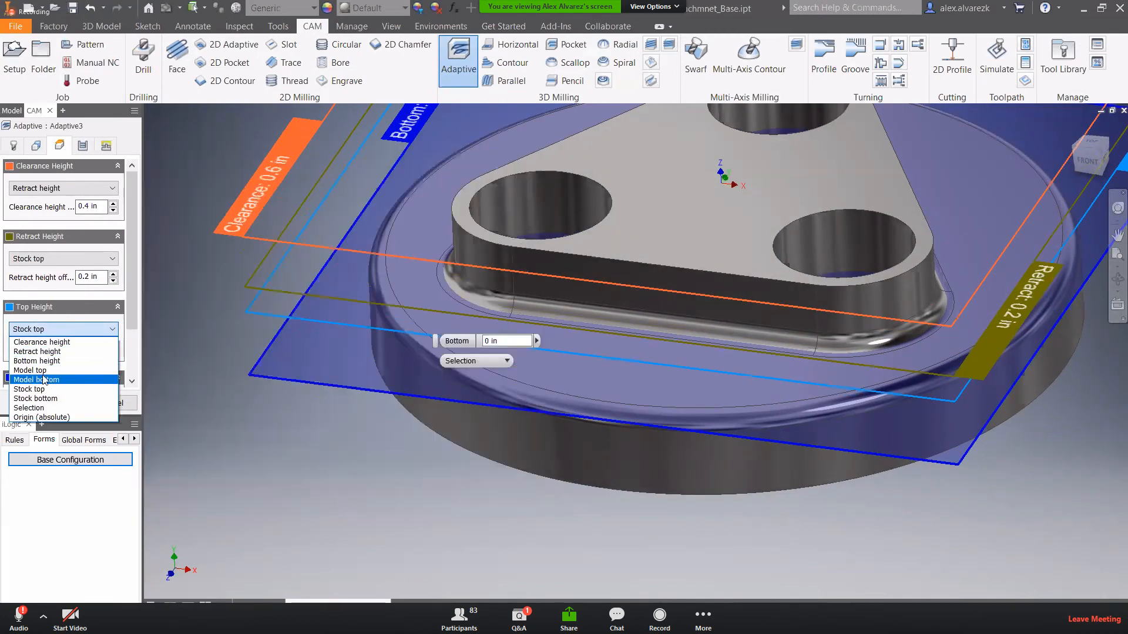
click(41, 370)
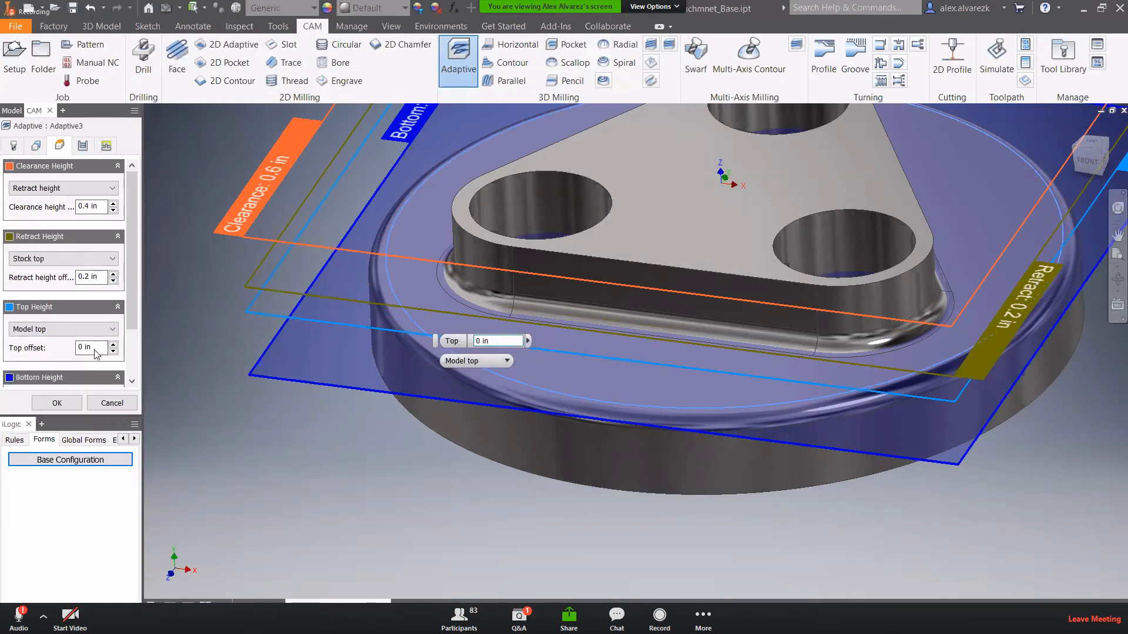
click(54, 405)
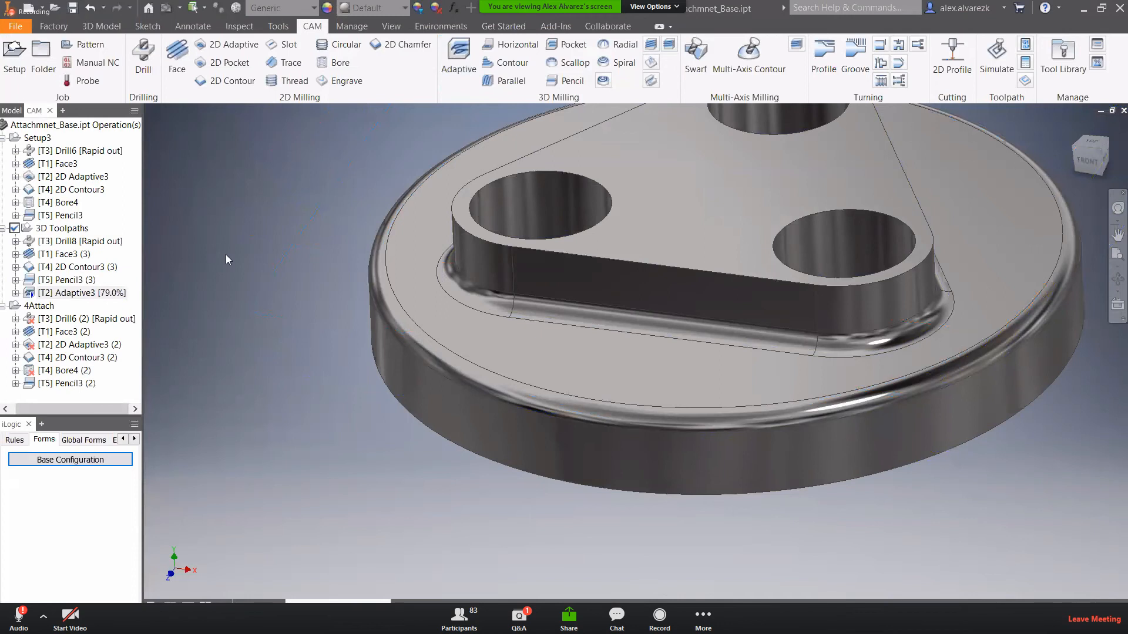
- Edit the Adaptive3 operation to turn off Machine cavities, keeping the tool out of the three holes, and regenerate its toolpath
scroll(259, 244, down, 2)
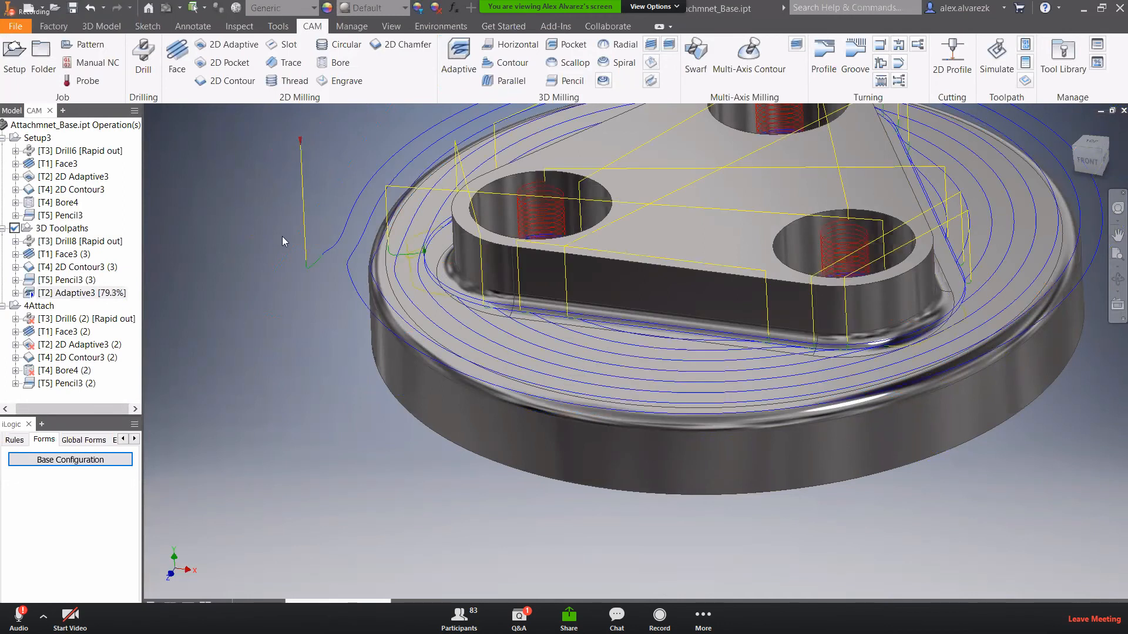
scroll(288, 235, down, 3)
middle_drag(294, 255, 296, 295)
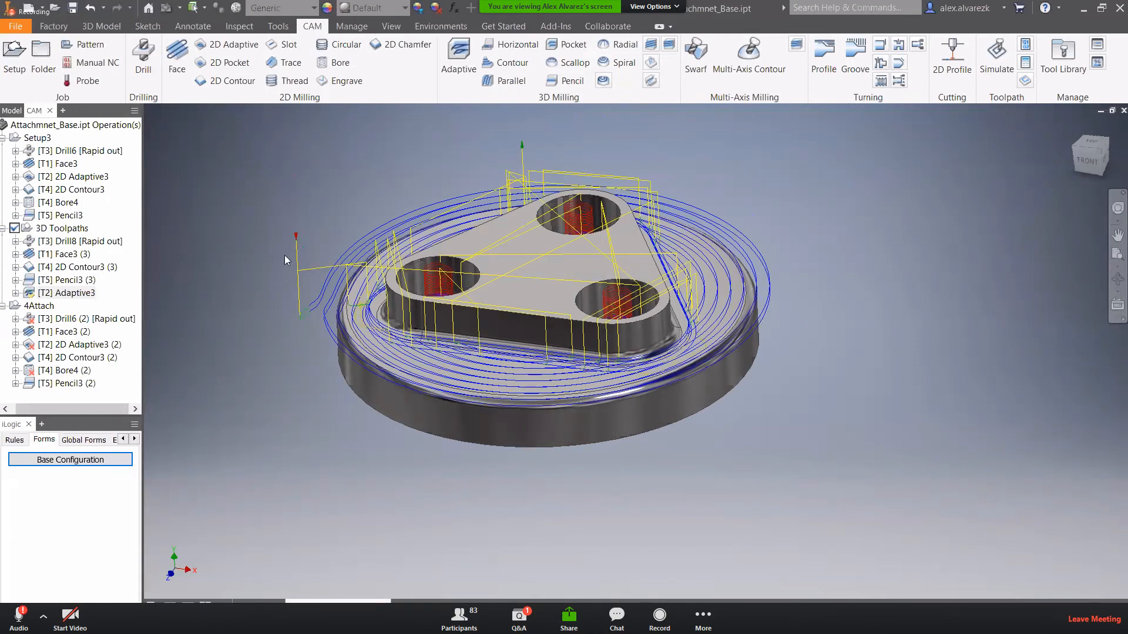
shift+middle_drag(286, 254, 292, 283)
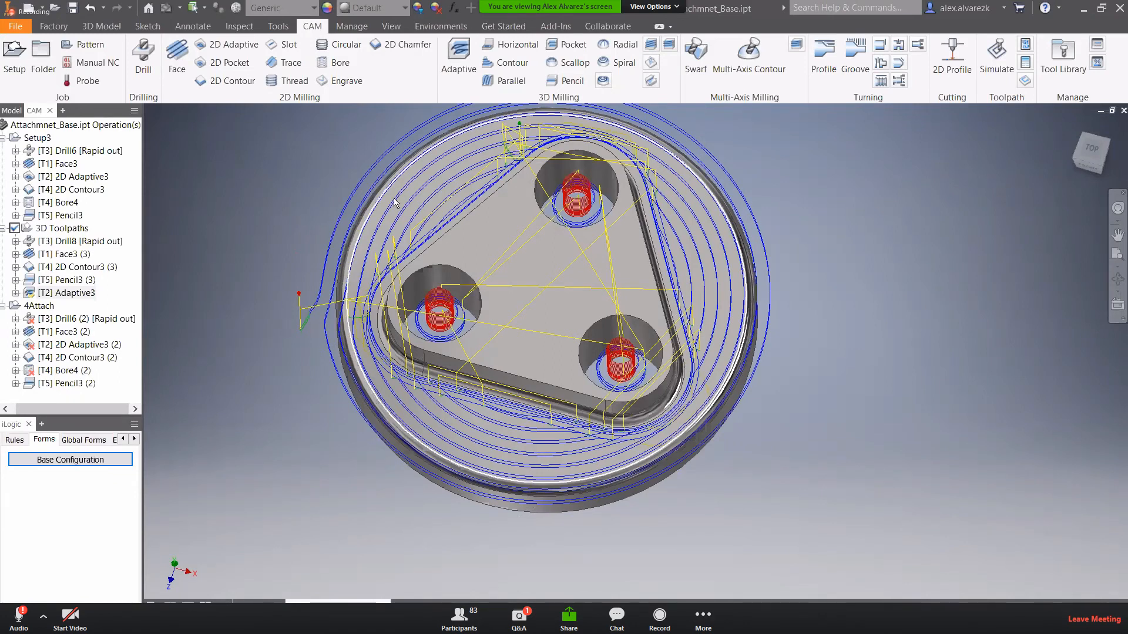
shift+middle_drag(222, 242, 220, 226)
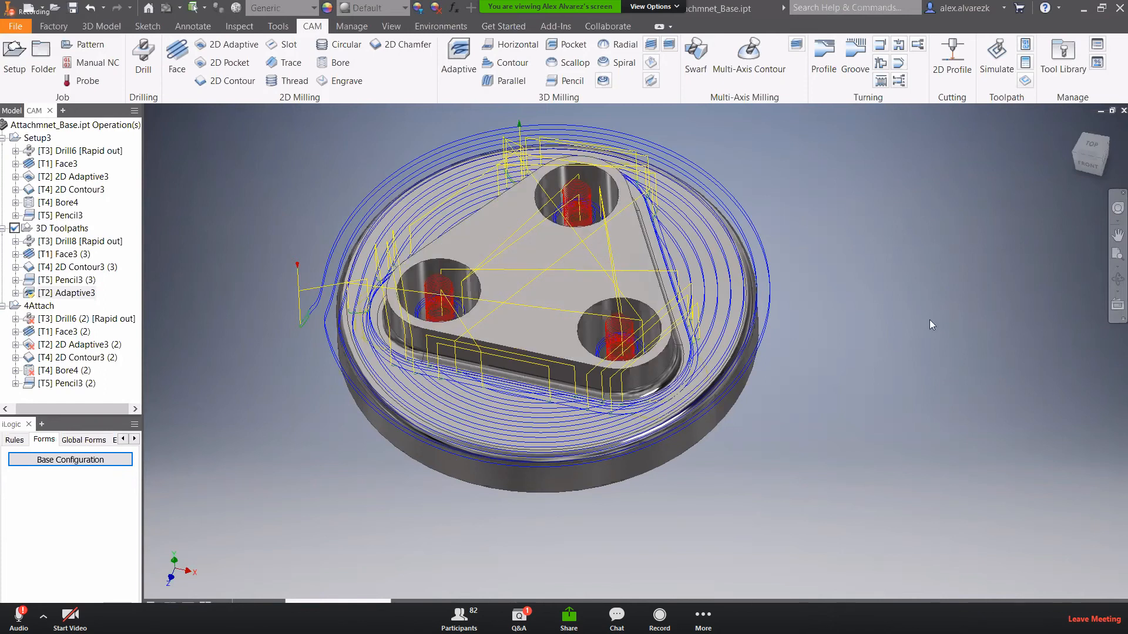
right_click(78, 299)
click(217, 445)
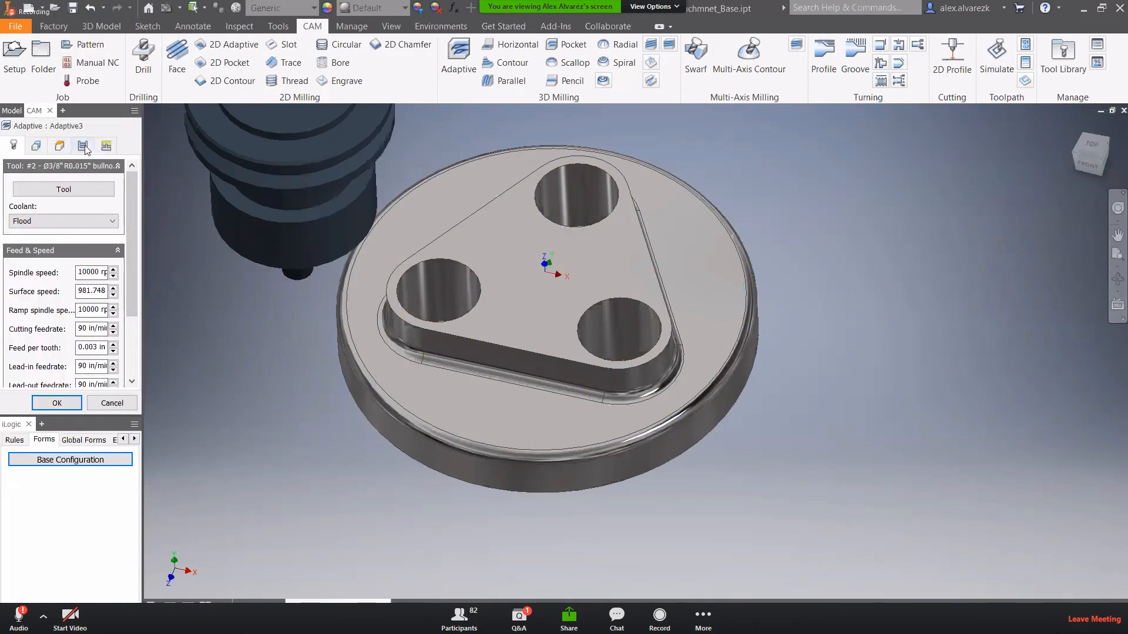
click(83, 146)
click(15, 283)
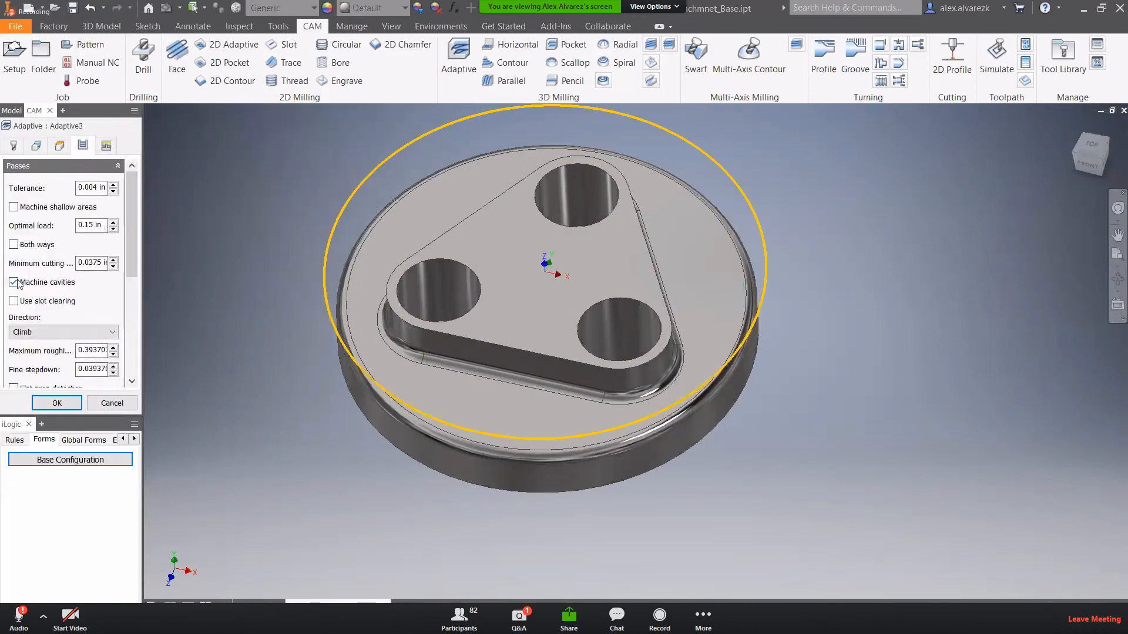
click(15, 282)
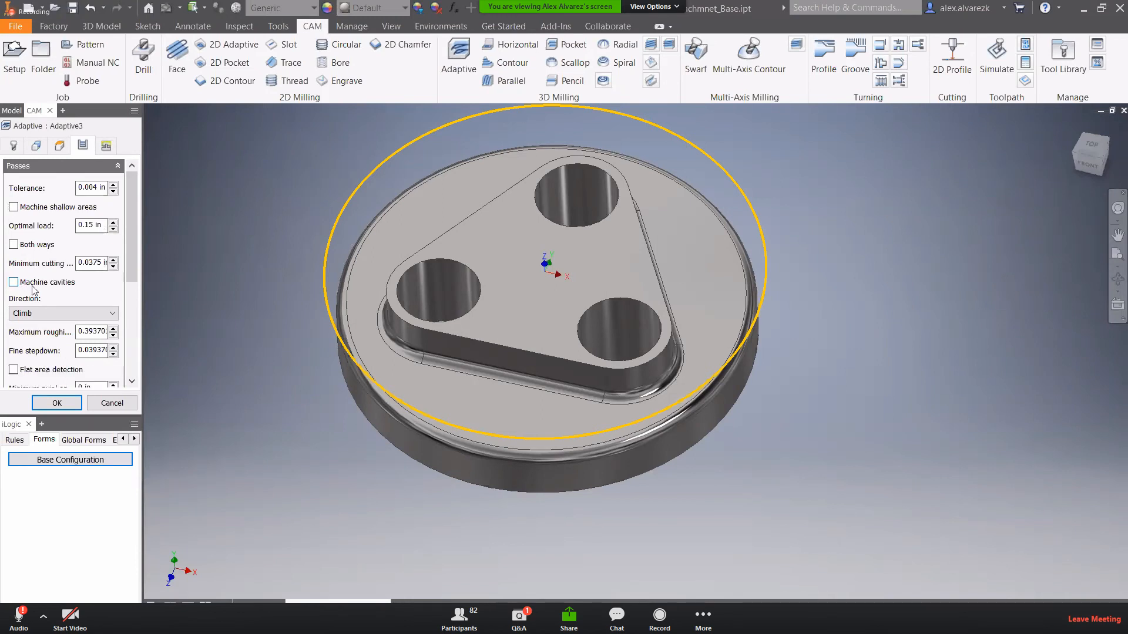
click(57, 403)
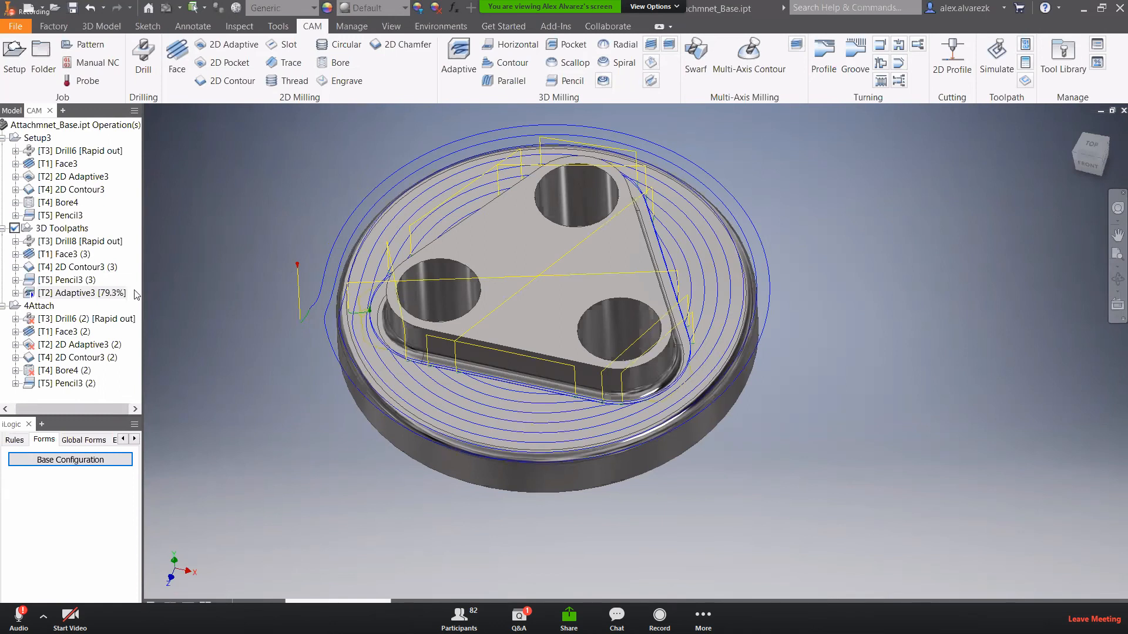
- Move Adaptive3 directly after Face3 (3) in the 3D Toolpaths setup, ahead of 2D Contour3 (3)
mouse_move(263, 285)
shift+middle_down()
mouse_move(260, 258)
mouse_move(262, 274)
shift+middle_up()
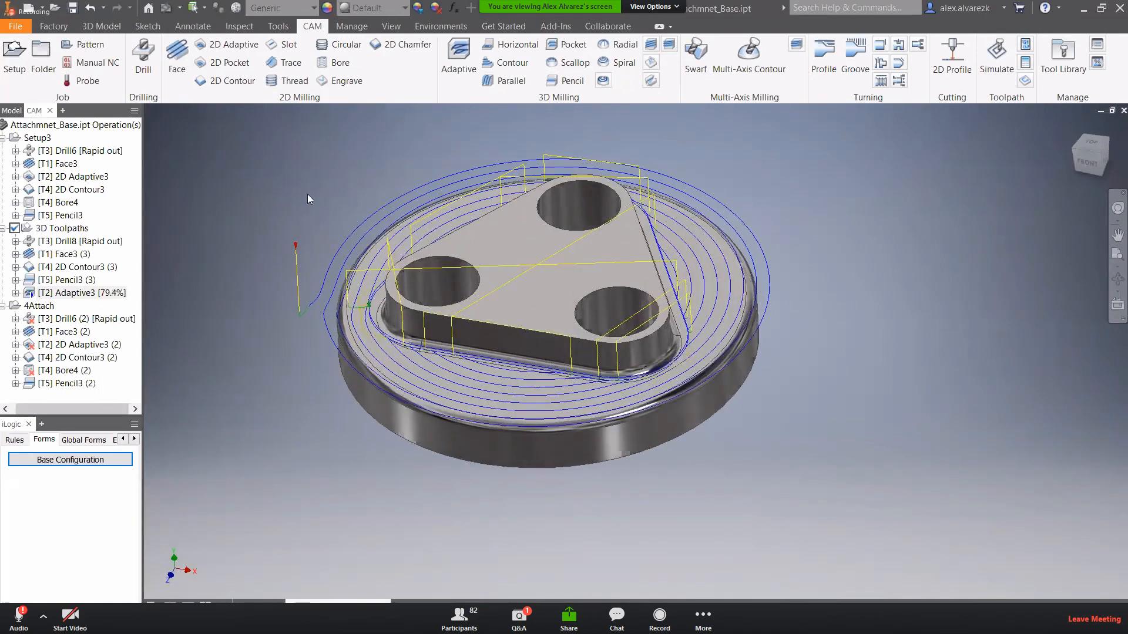
shift+middle_drag(308, 199, 284, 247)
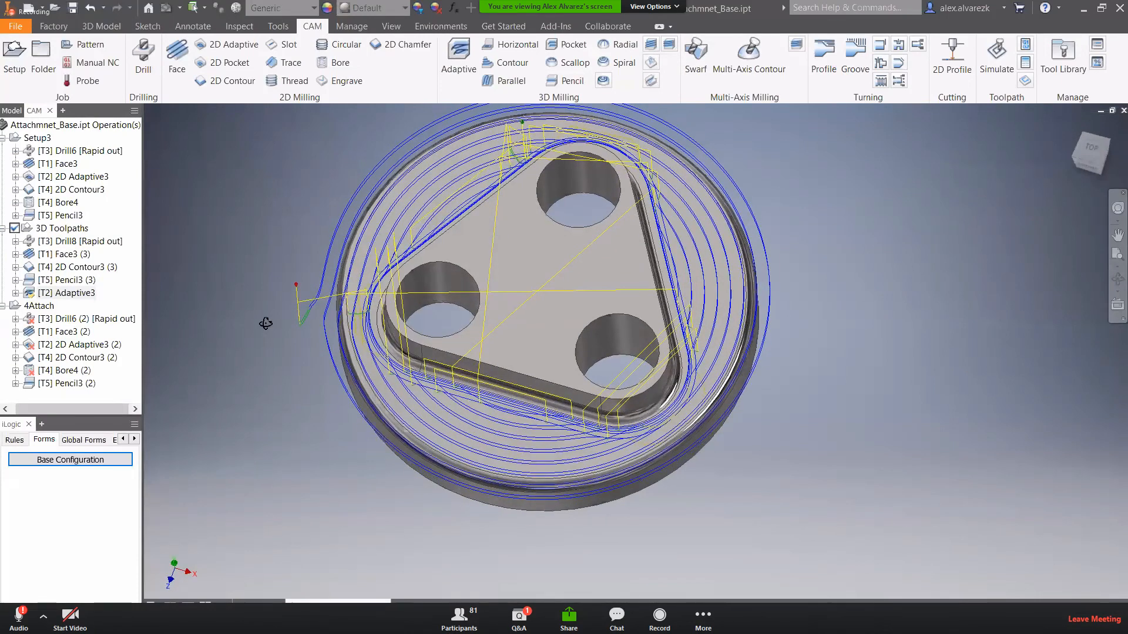
shift+middle_drag(266, 324, 267, 264)
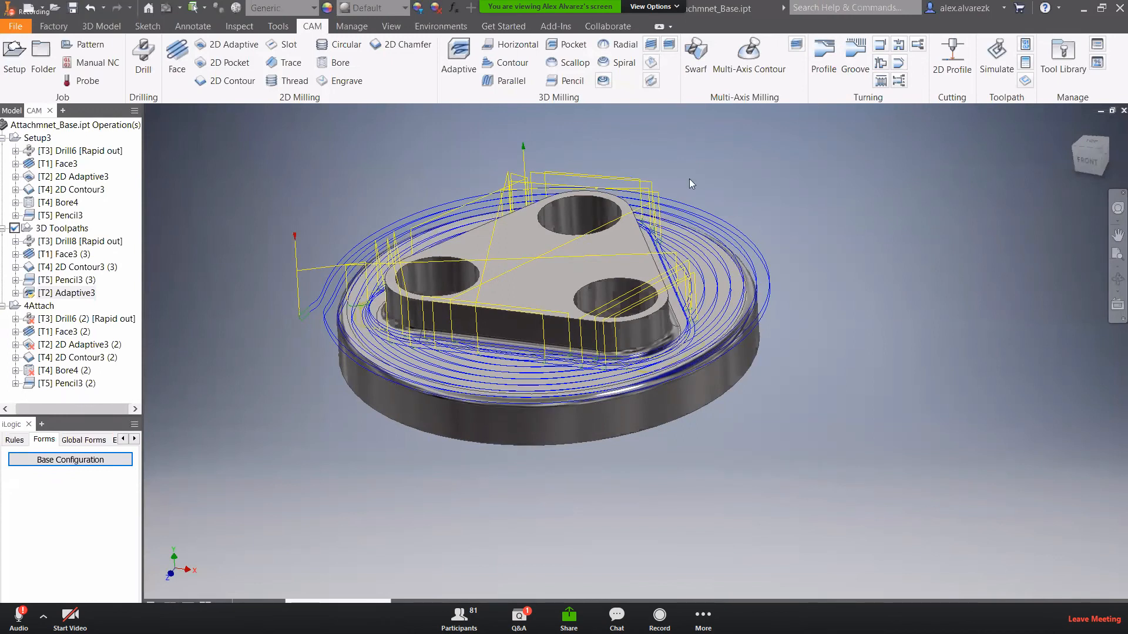
shift+middle_drag(738, 178, 748, 213)
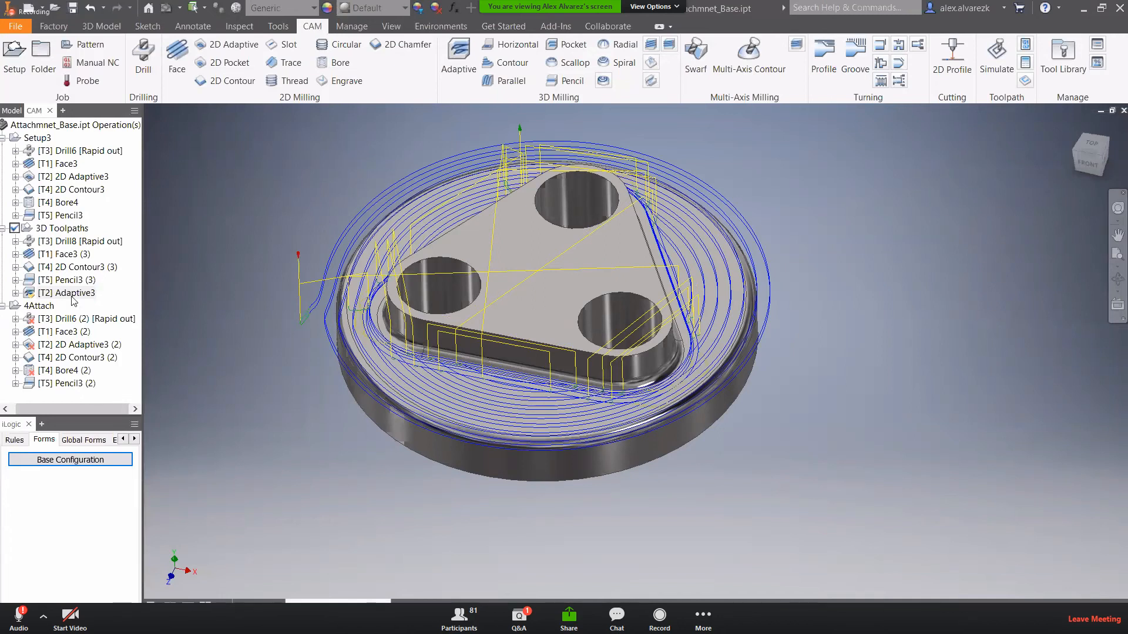
drag(73, 300, 84, 262)
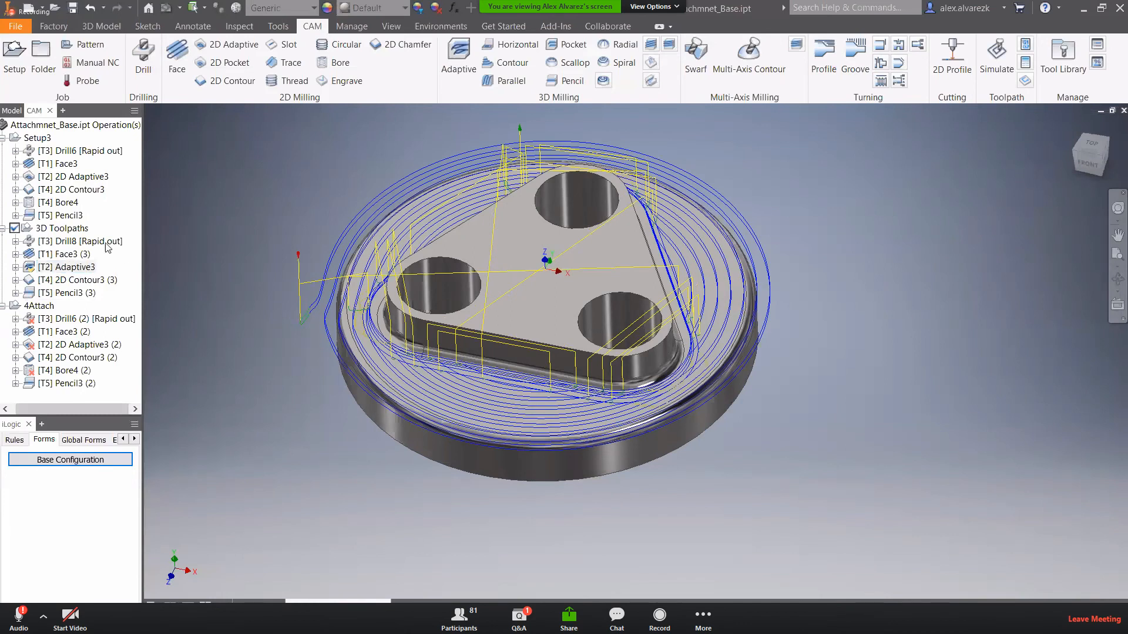
- Review the toolpaths of Drill8, Face3 (3), Adaptive3 and 2D Contour3 (3) in the 3D Toolpaths setup
click(80, 242)
click(75, 255)
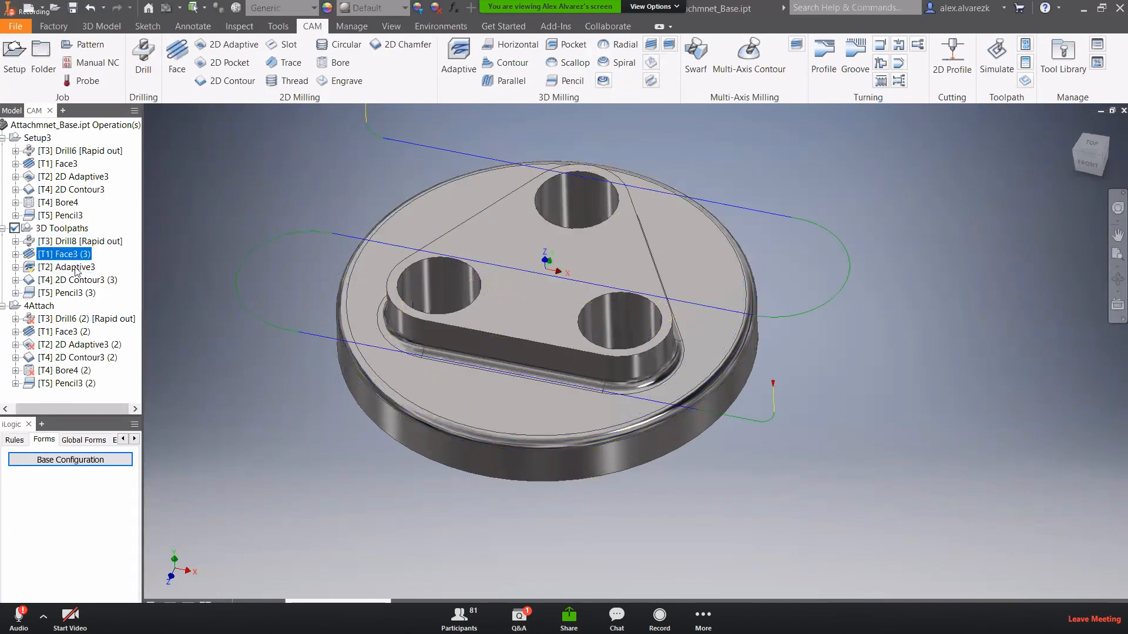
click(75, 268)
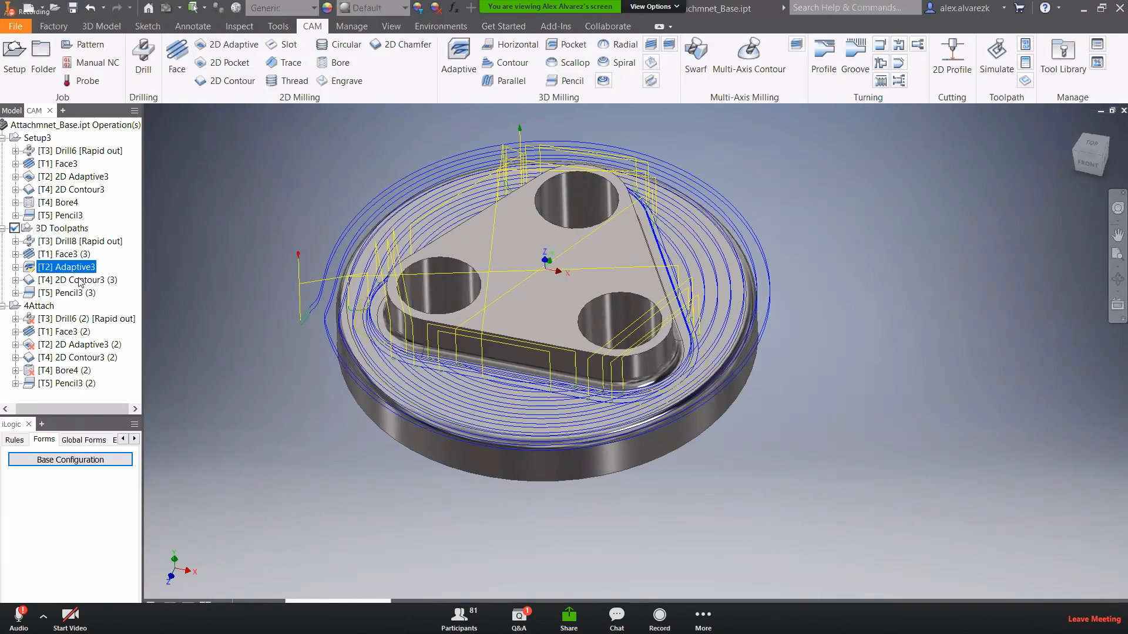
click(79, 281)
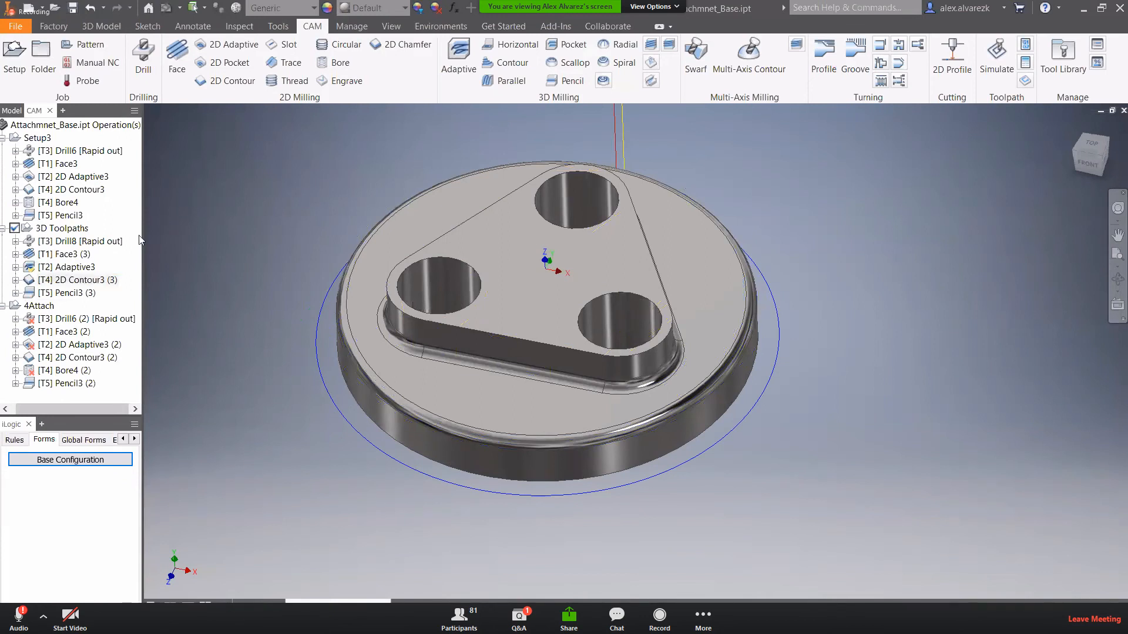
click(68, 269)
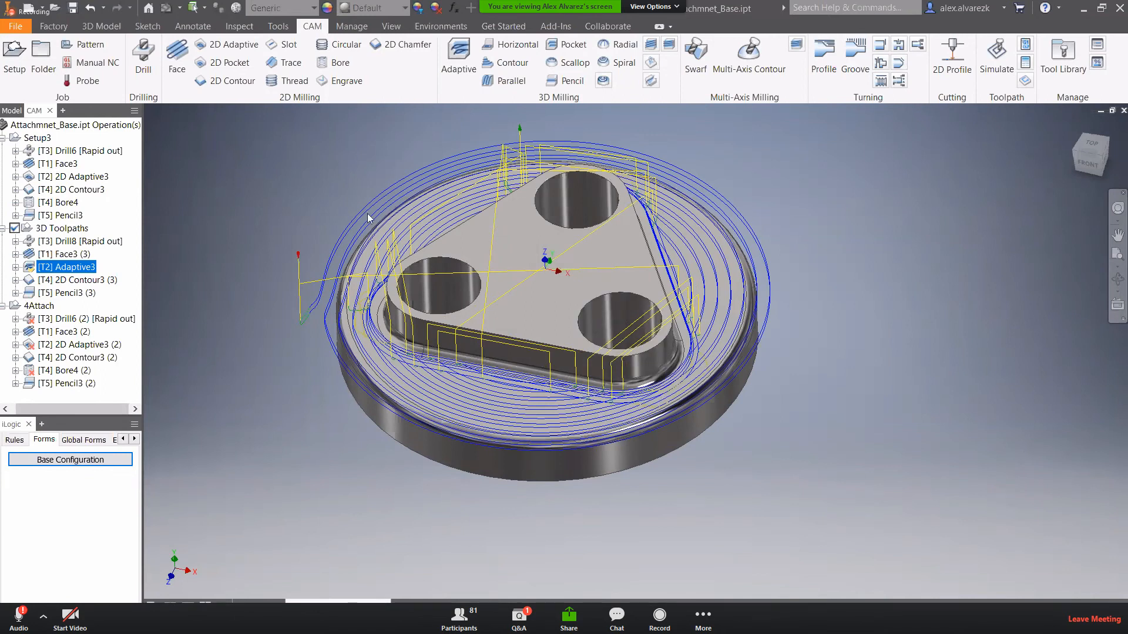
click(281, 133)
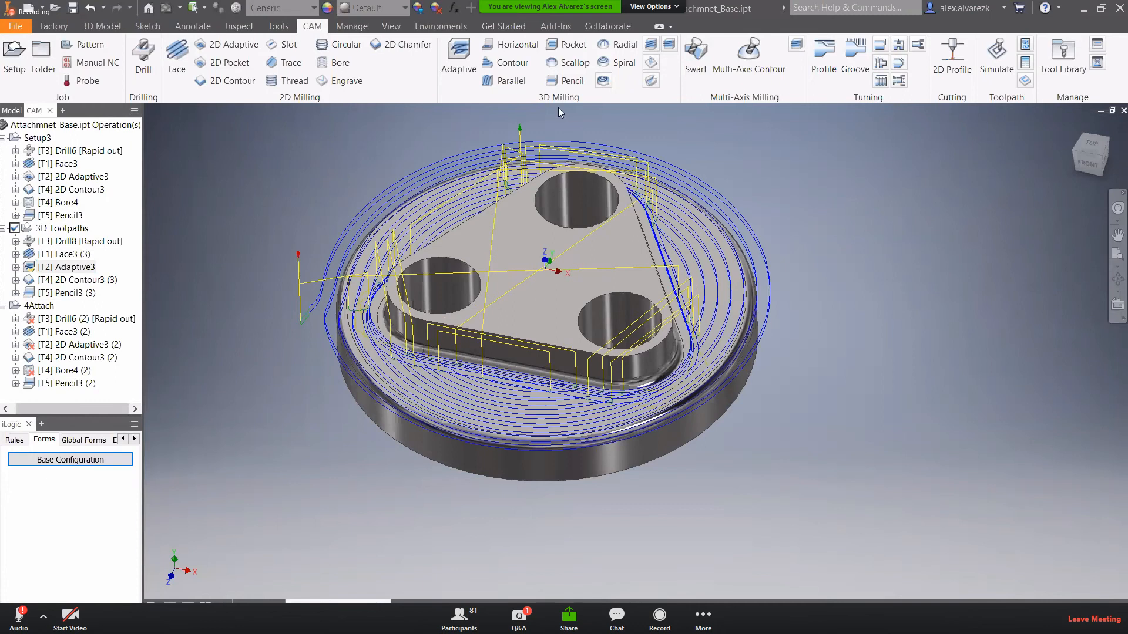
- Start a 3D Contour operation in the 3D Toolpaths setup using tool #4, the 1/2" flat end mill
click(507, 80)
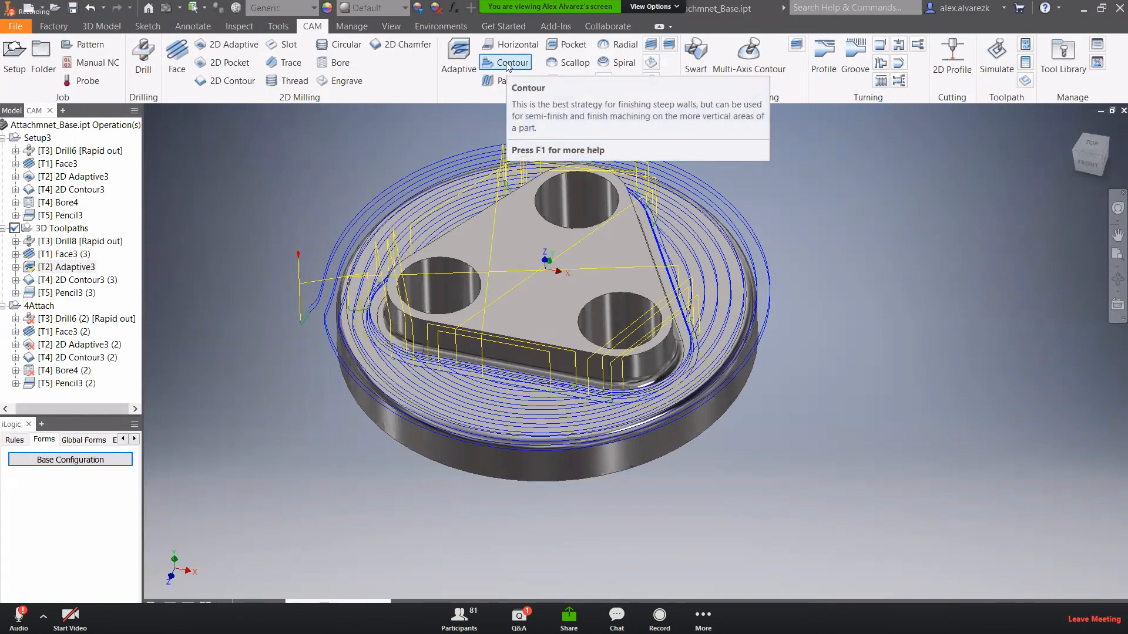
click(508, 63)
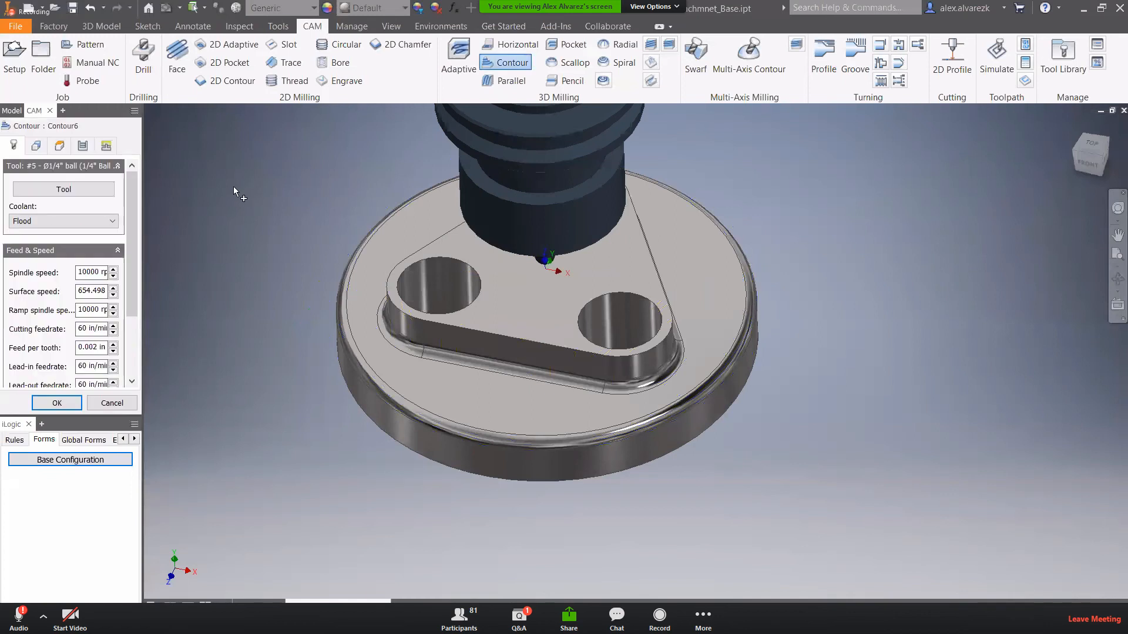
click(63, 189)
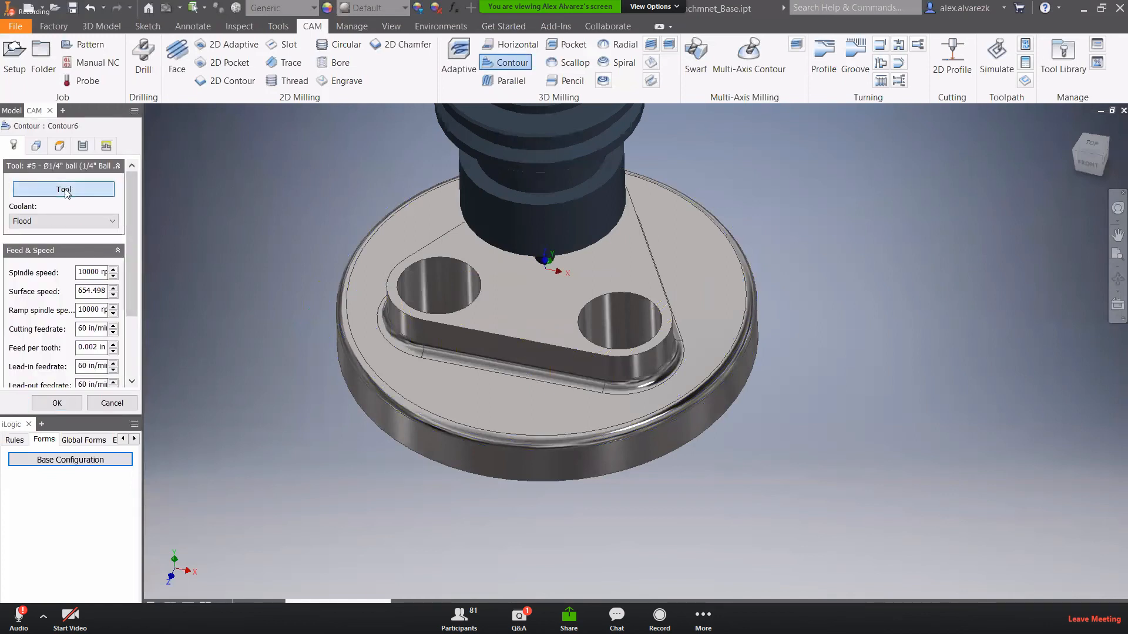
click(517, 318)
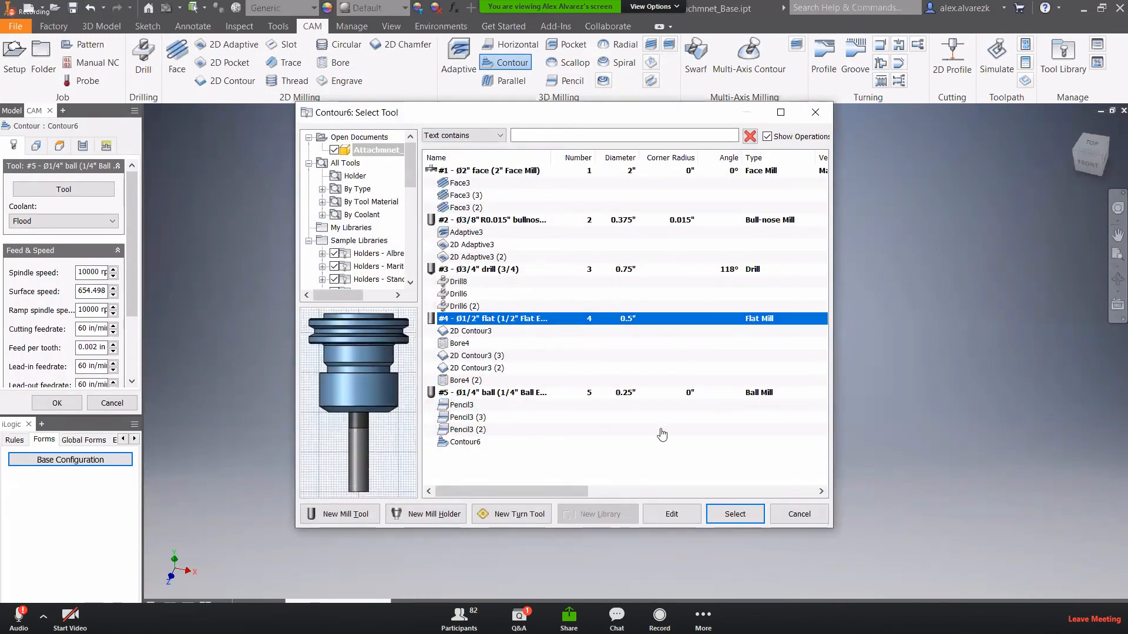
click(725, 515)
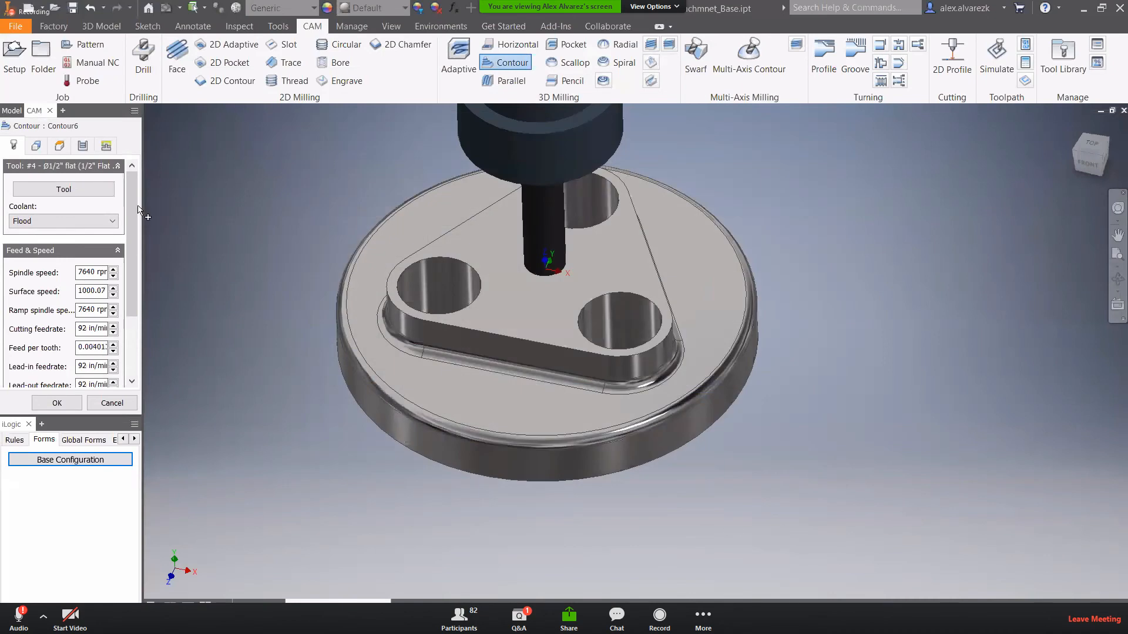
- Enable rest machining for the contour, with the rest material source taken from previous operations
click(39, 149)
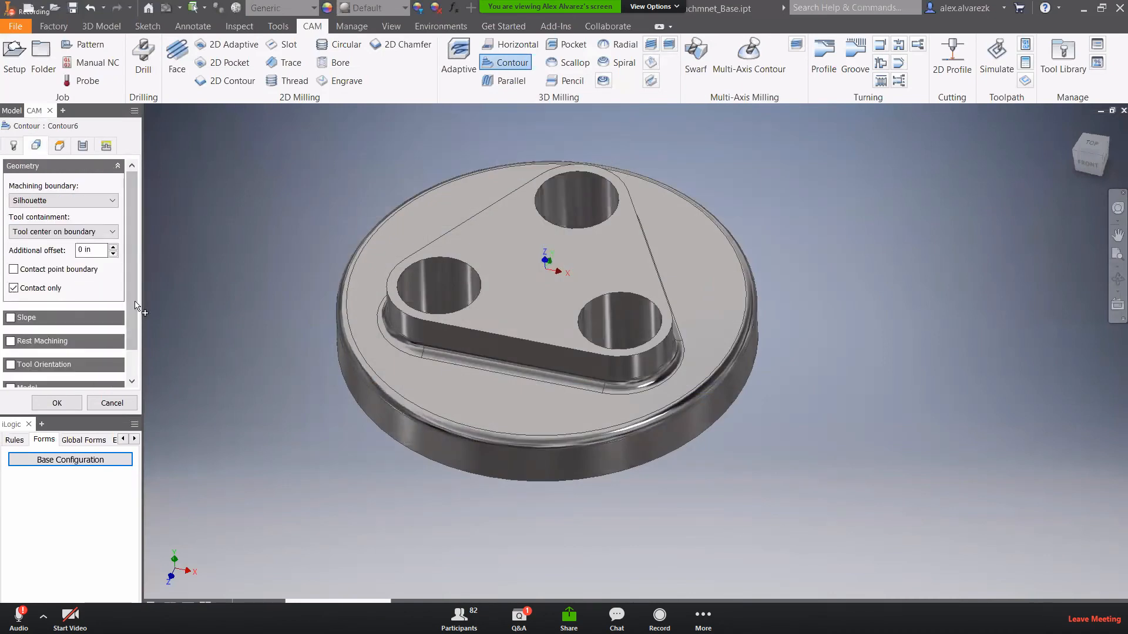
click(11, 340)
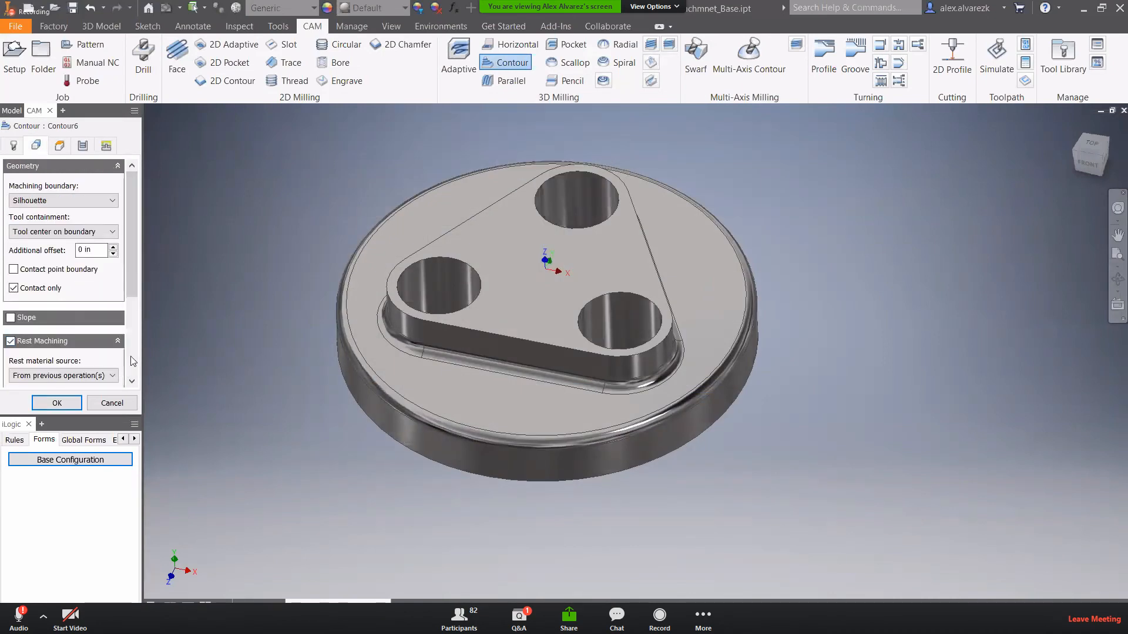
drag(135, 268, 139, 312)
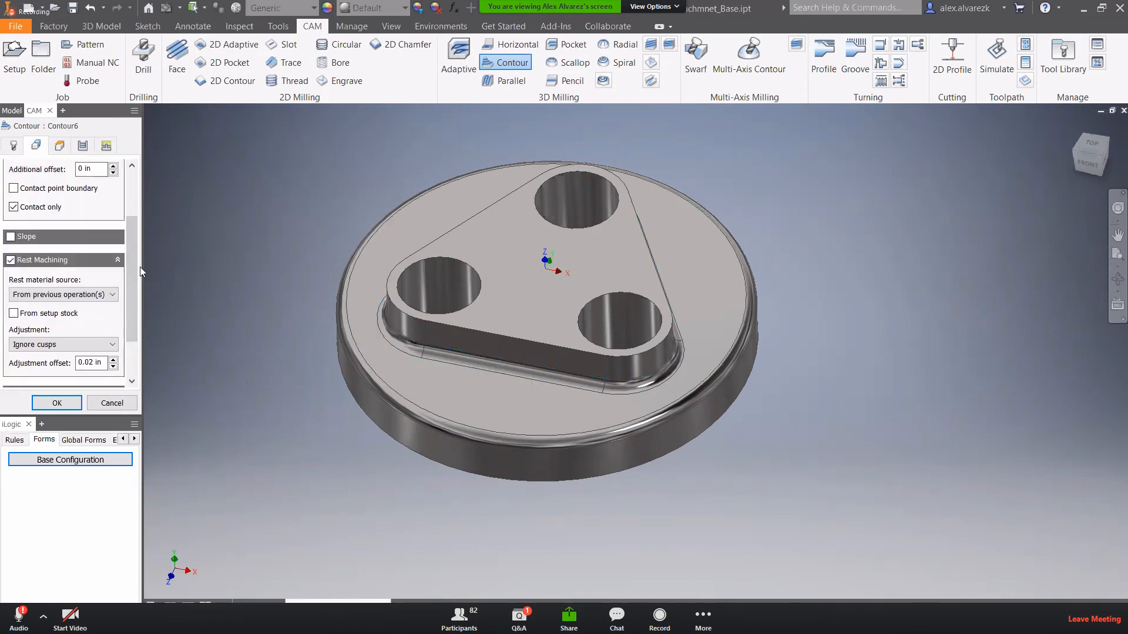
drag(136, 258, 132, 225)
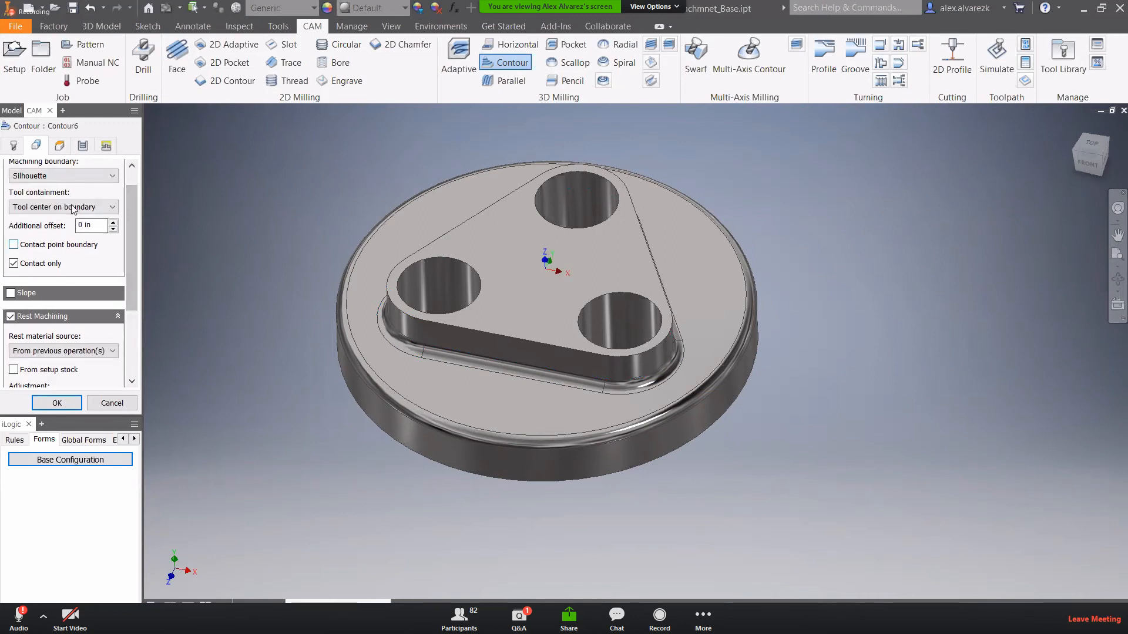
- Set the machining boundary to Selection, pick the outer circular edge of the base's upper face, and create the contour operation
click(76, 176)
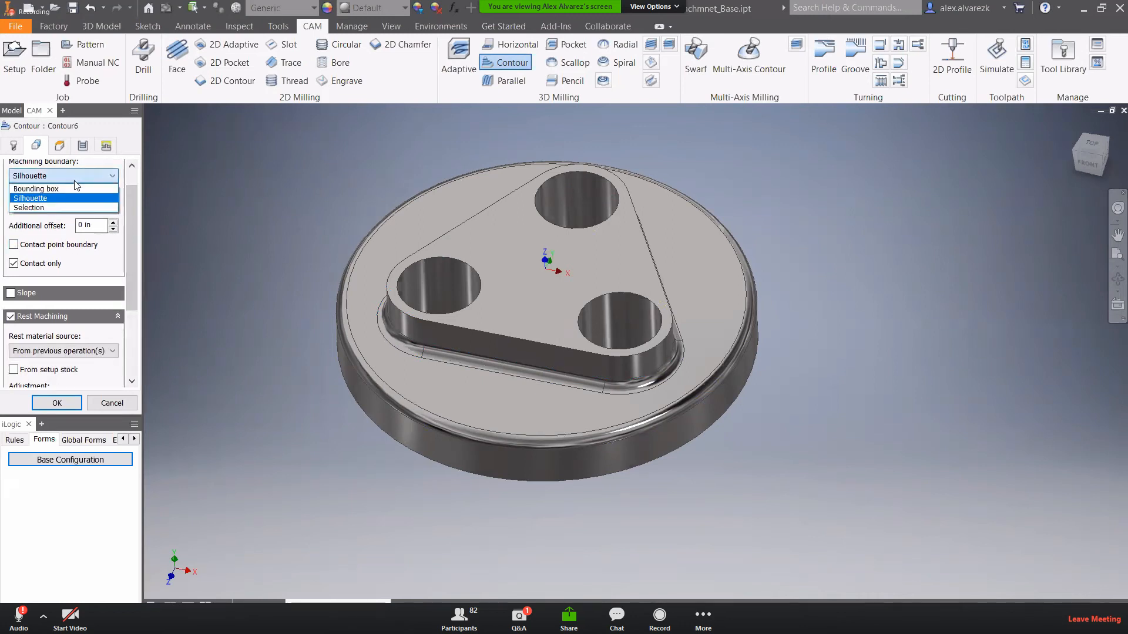
click(50, 208)
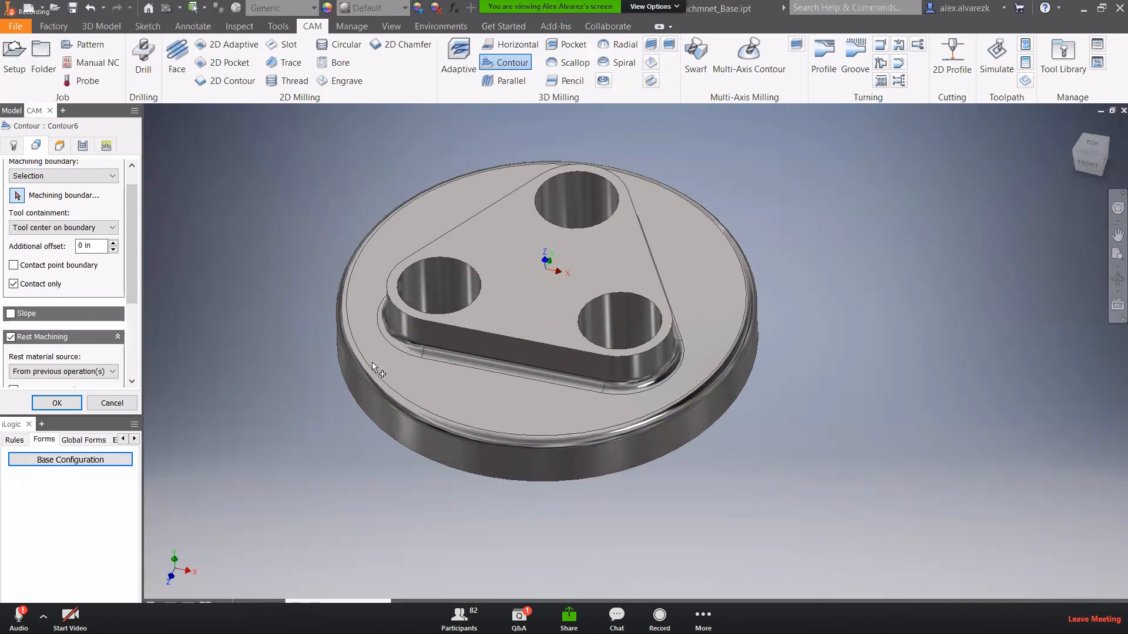
click(373, 364)
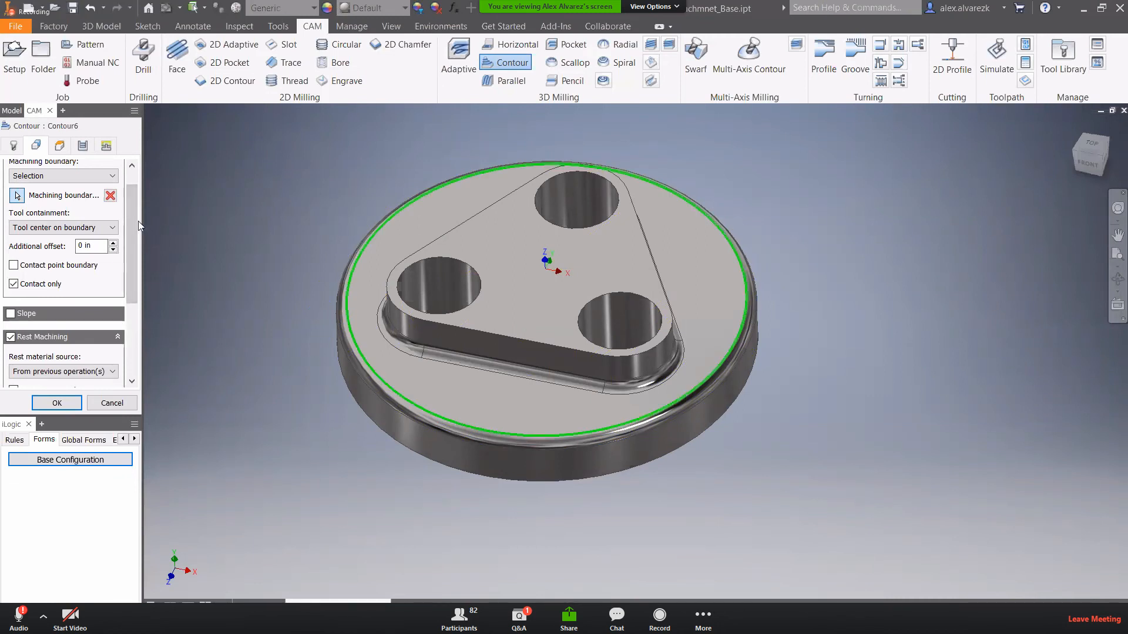
scroll(135, 192, up, 2)
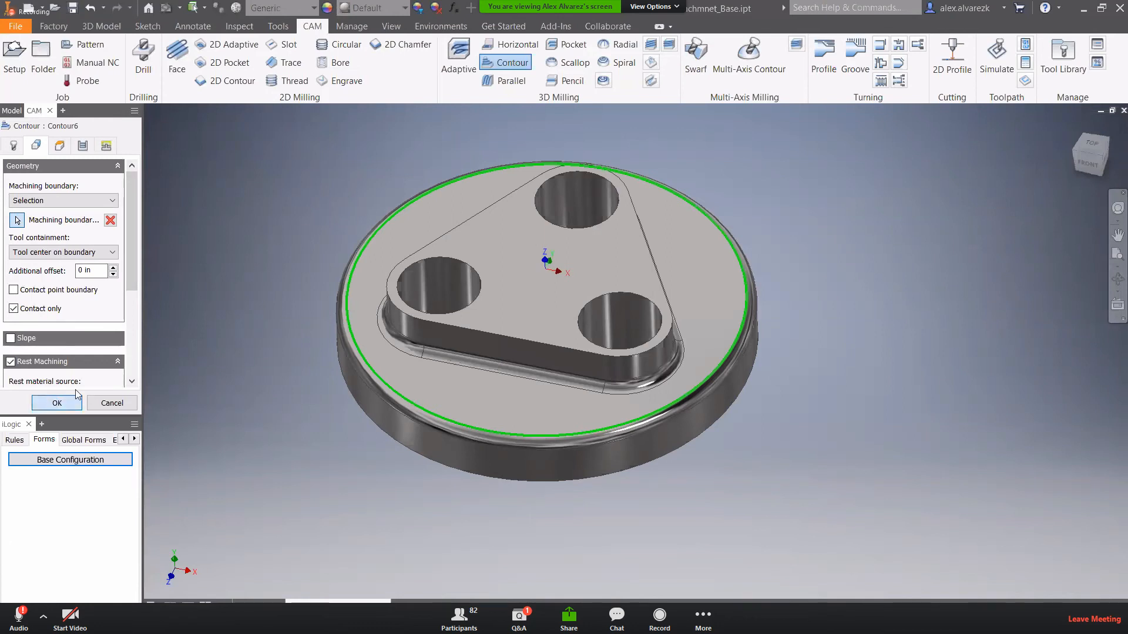
click(57, 403)
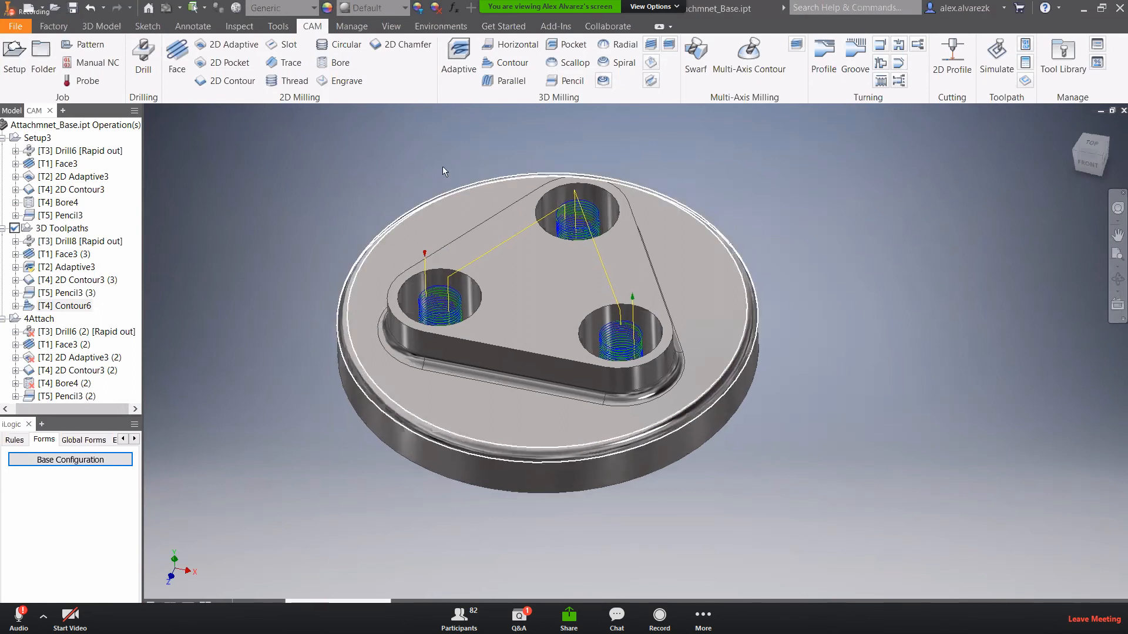
- Edit Contour6 to use a maximum stepdown of 0.75 in and regenerate its toolpath
right_click(67, 307)
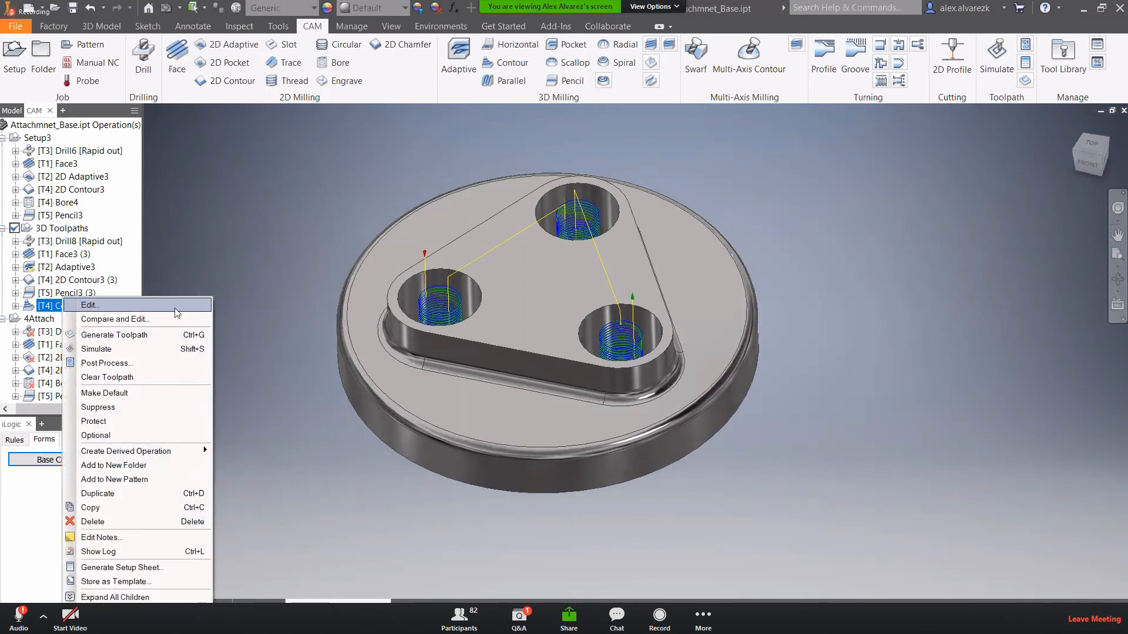
click(94, 306)
shift+middle_drag(300, 253, 299, 262)
scroll(429, 313, up, 4)
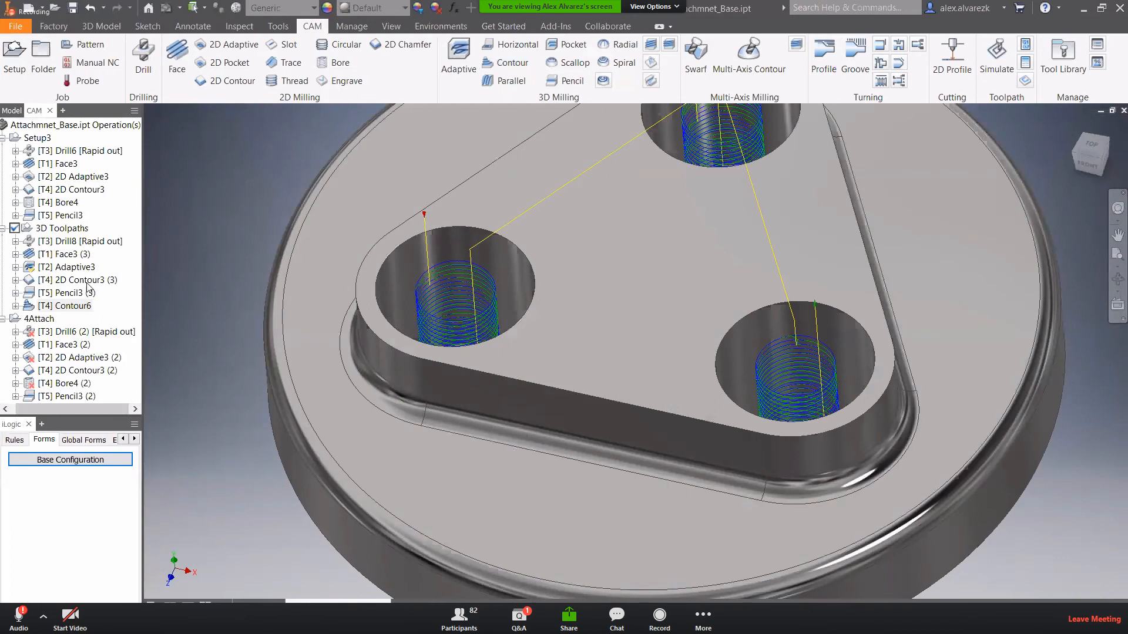
right_click(81, 304)
click(94, 306)
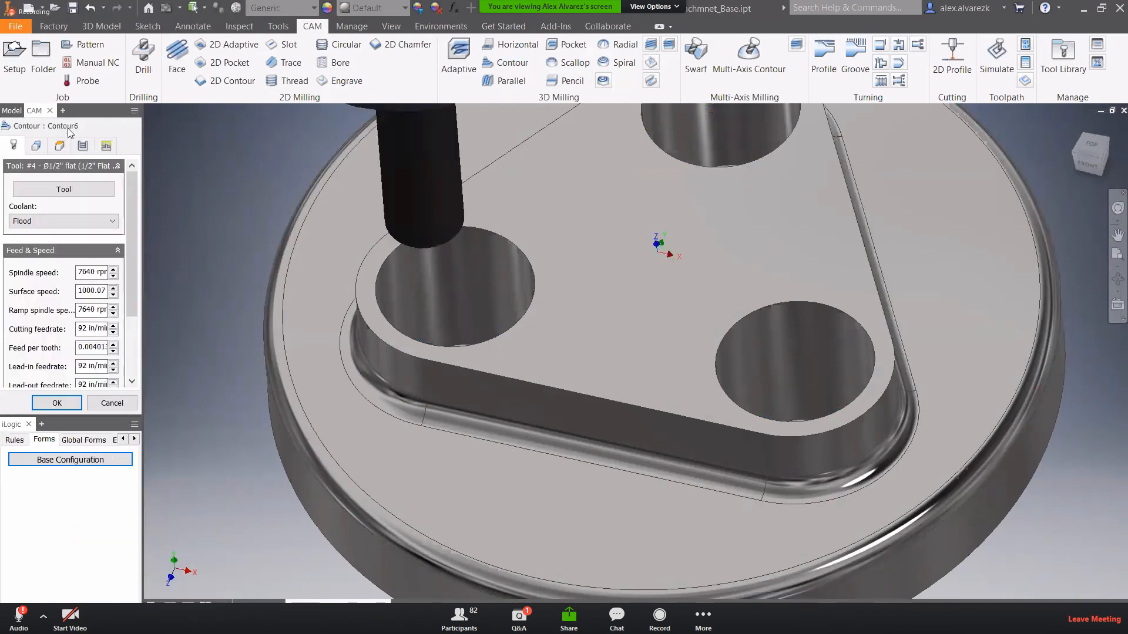
click(83, 146)
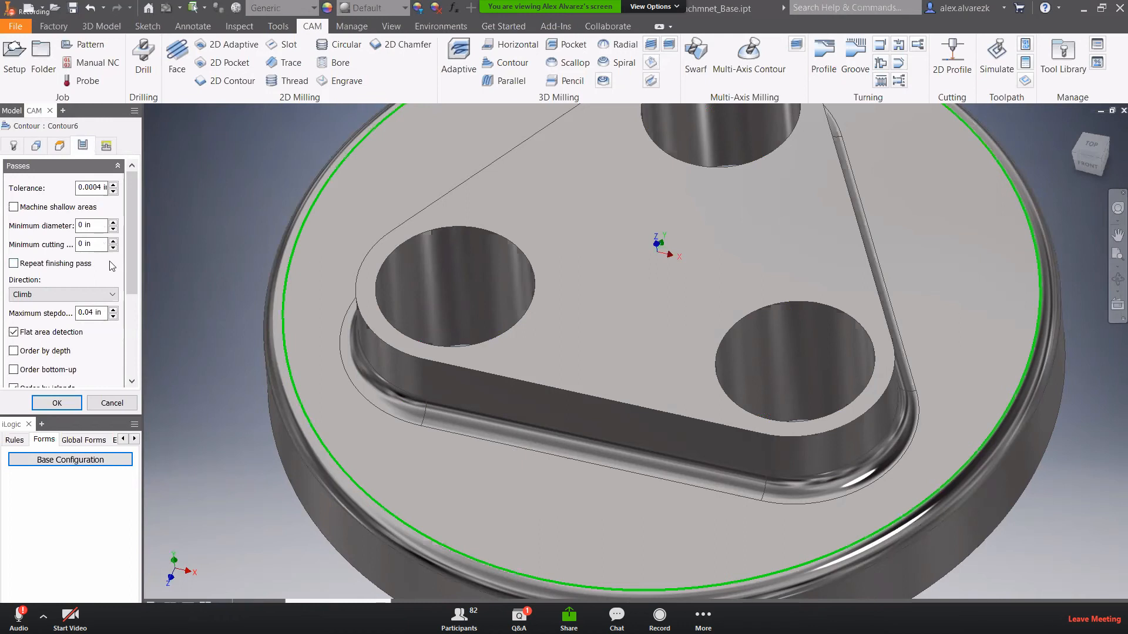
drag(93, 315, 28, 302)
text(.75)
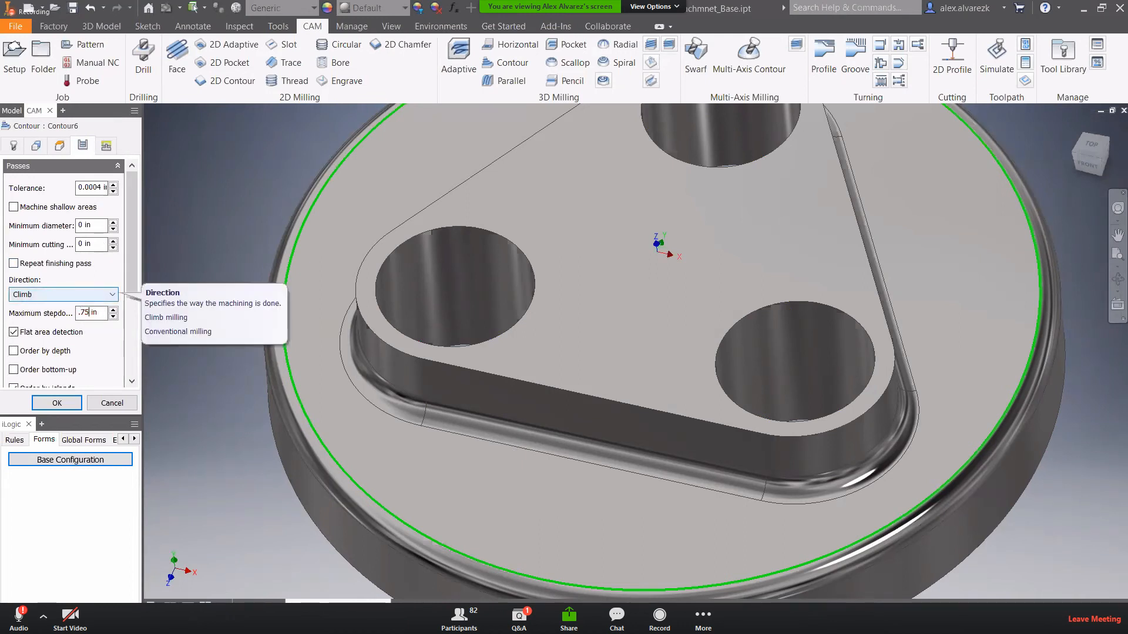
key(Return)
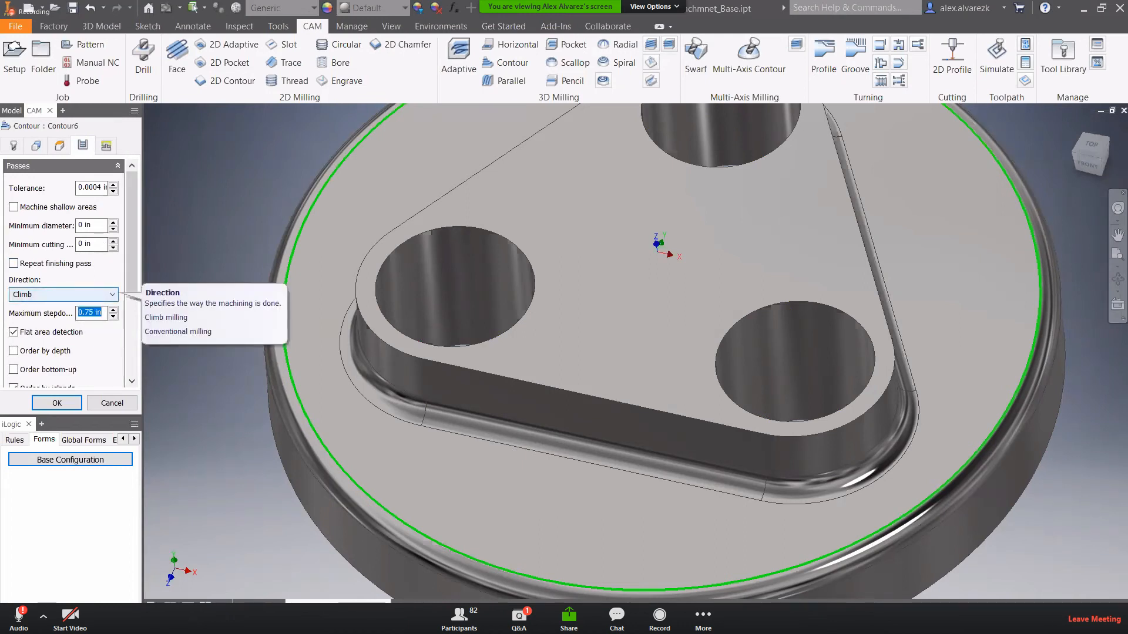
click(57, 402)
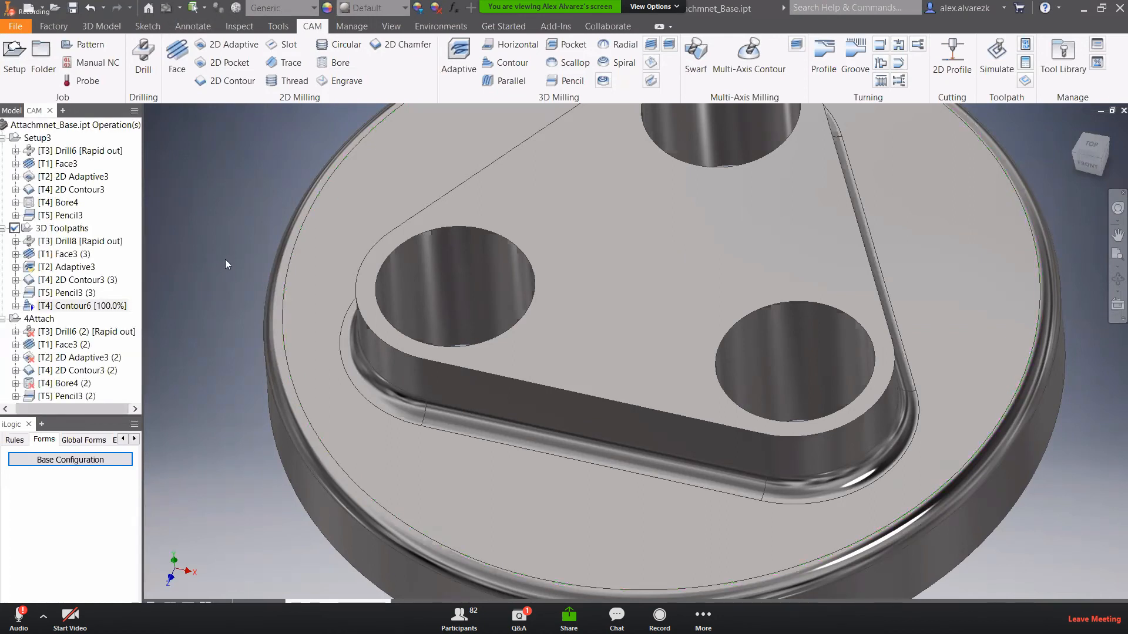
- Revise the maximum stepdown in Contour6's passes, regenerate the toolpath and inspect it in the three holes
scroll(226, 259, down, 3)
middle_drag(233, 246, 244, 314)
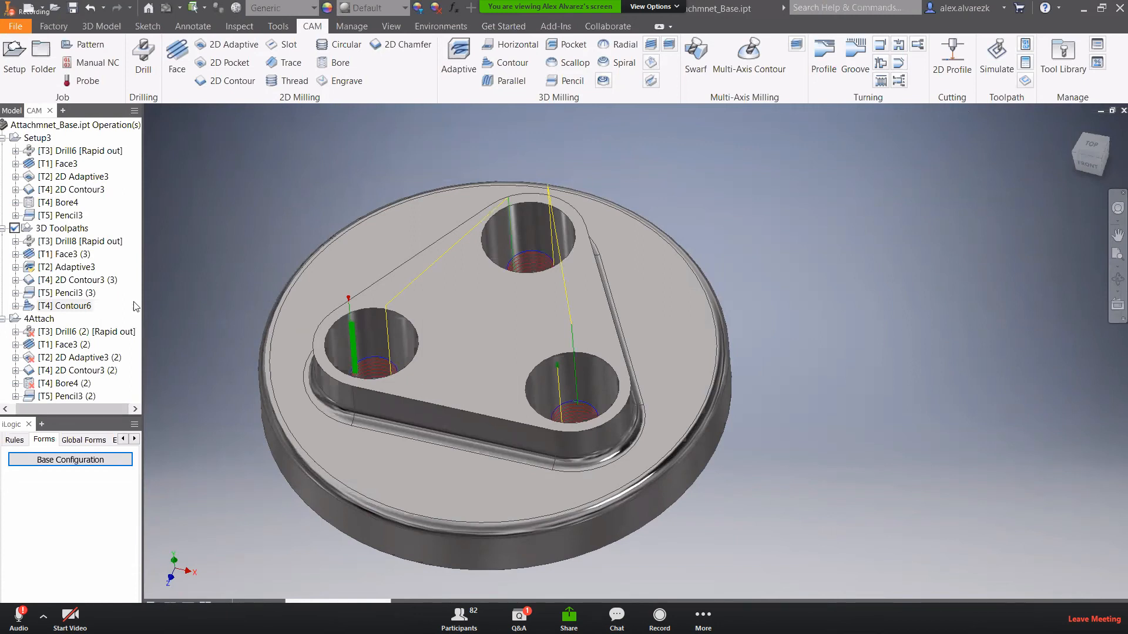
click(80, 312)
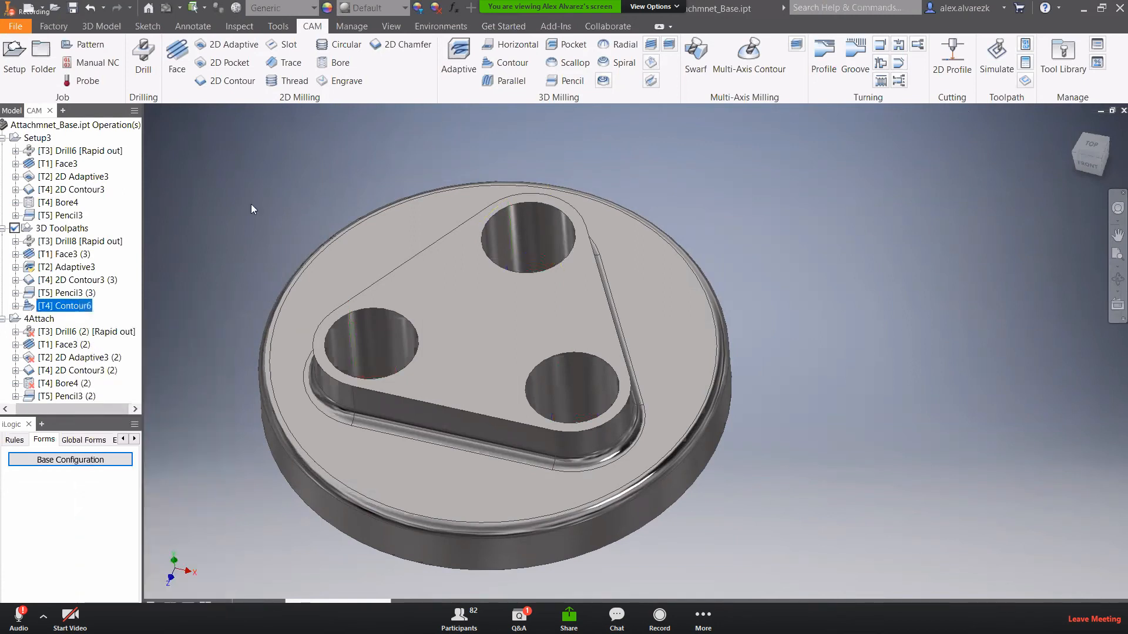
click(83, 146)
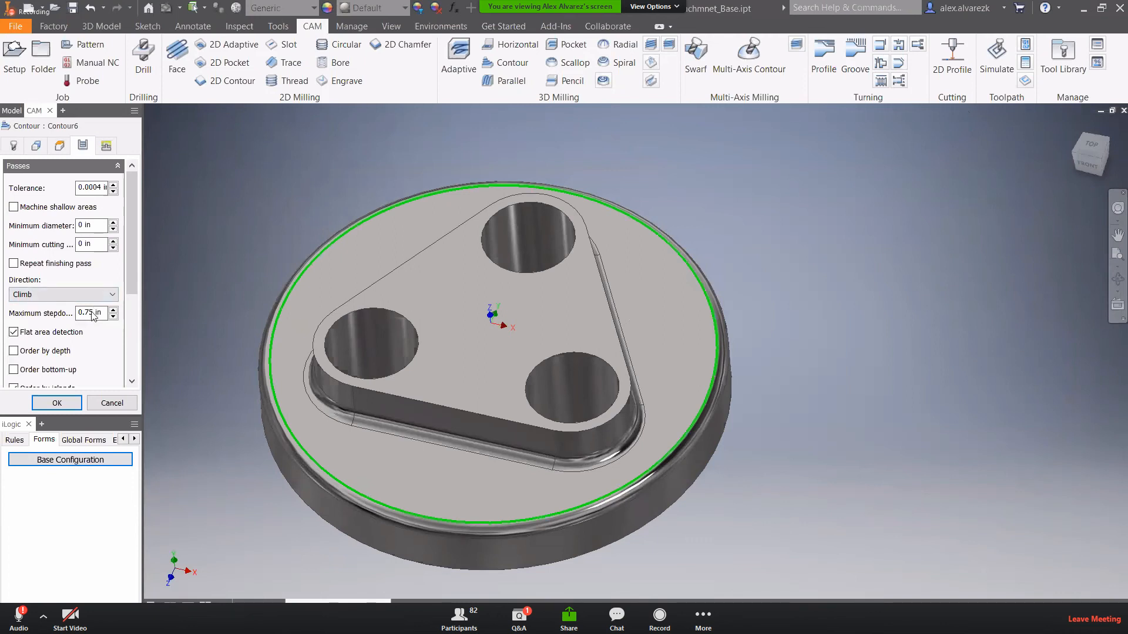
click(92, 313)
key(Return)
click(57, 403)
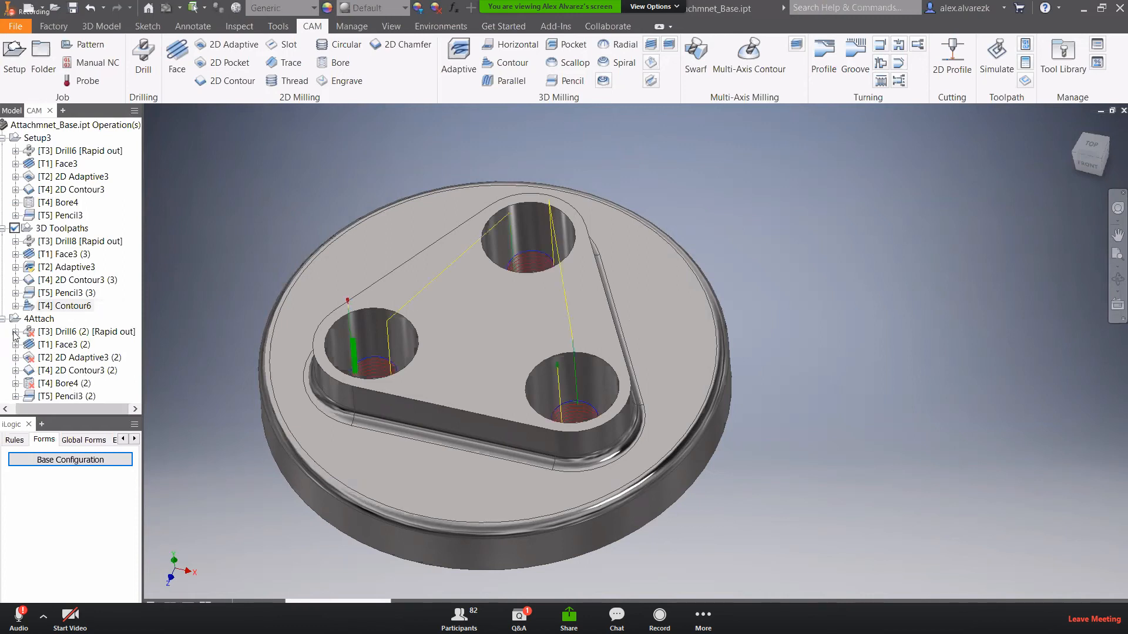
shift+middle_drag(262, 238, 272, 263)
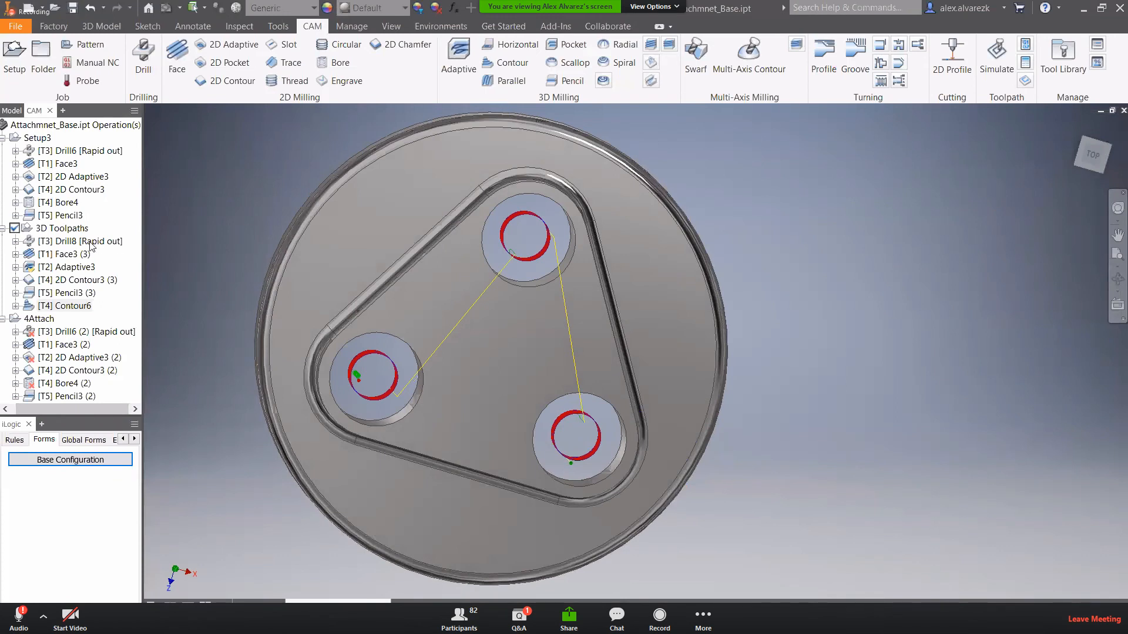
- Reorder the 3D Toolpaths operations so Pencil3 (3) directly follows Adaptive3 and 2D Contour3 (3) comes last, after Contour6
click(77, 242)
click(73, 254)
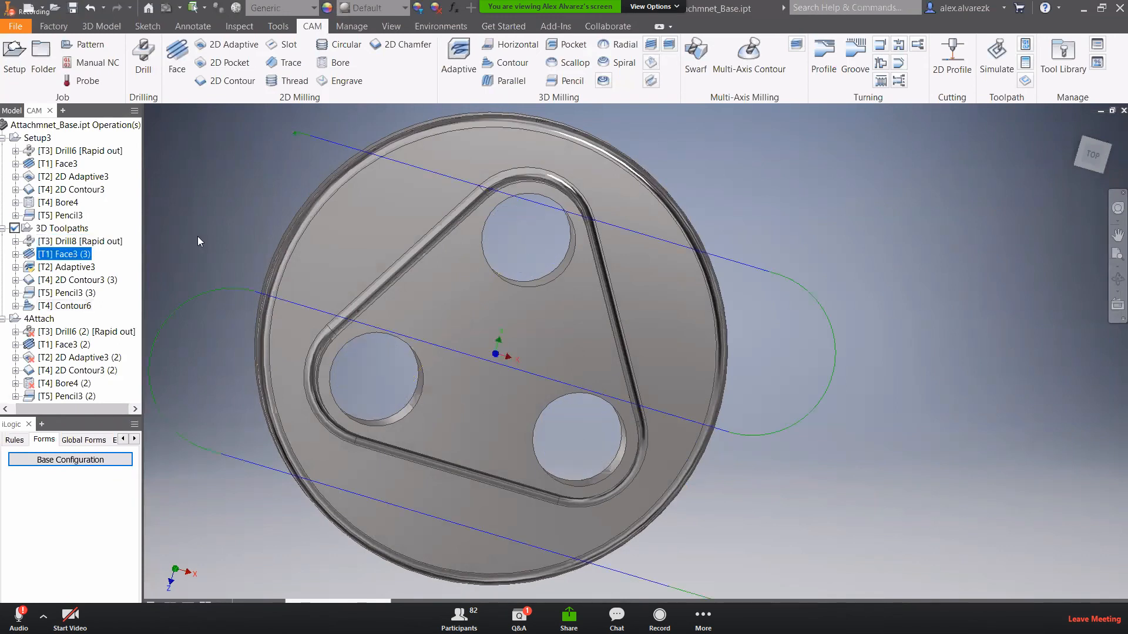
shift+middle_drag(199, 236, 184, 180)
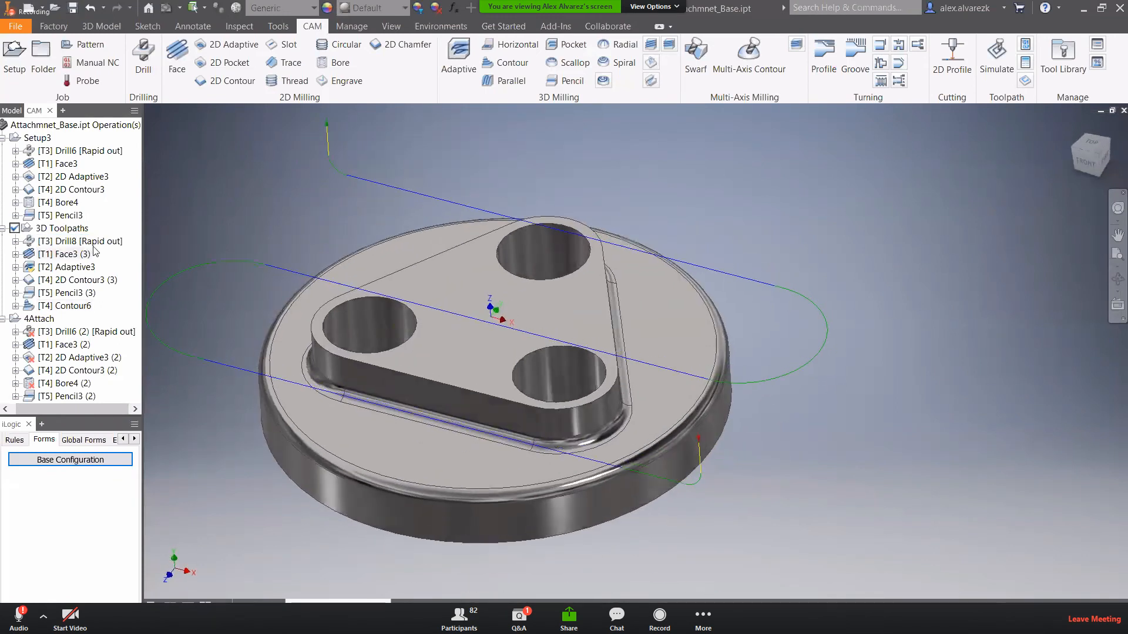
click(71, 267)
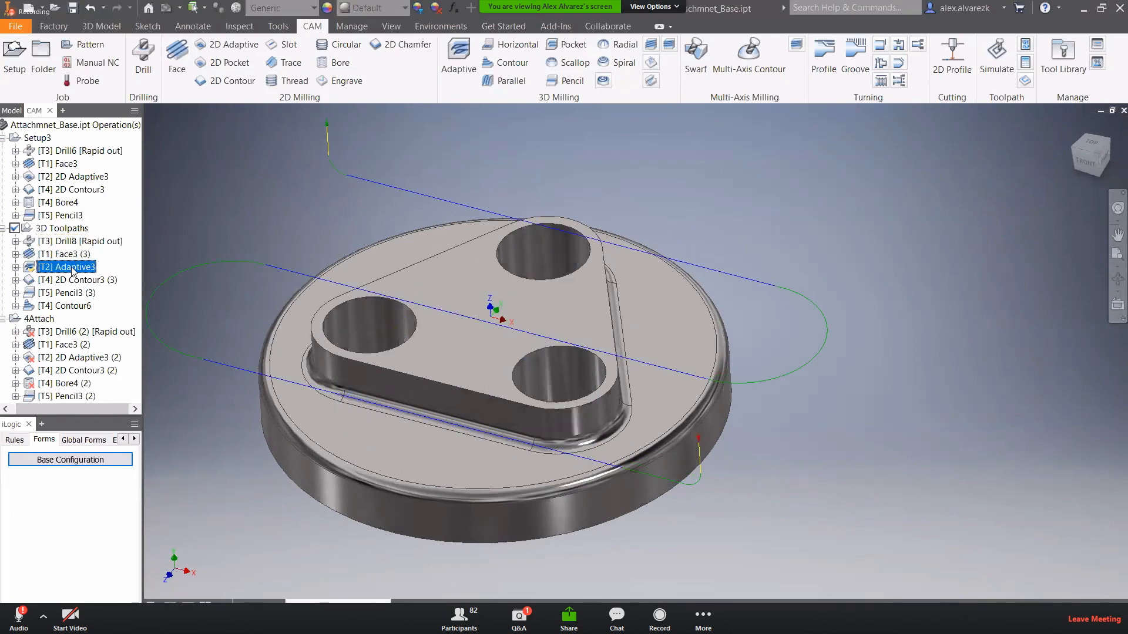
click(71, 293)
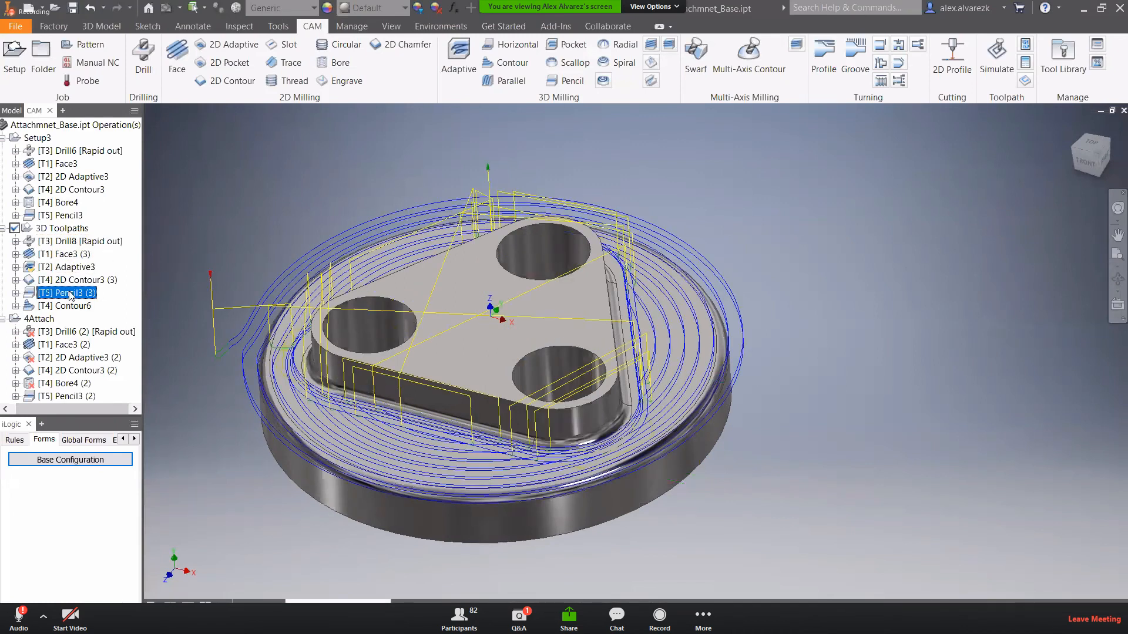
drag(70, 295, 82, 276)
click(73, 293)
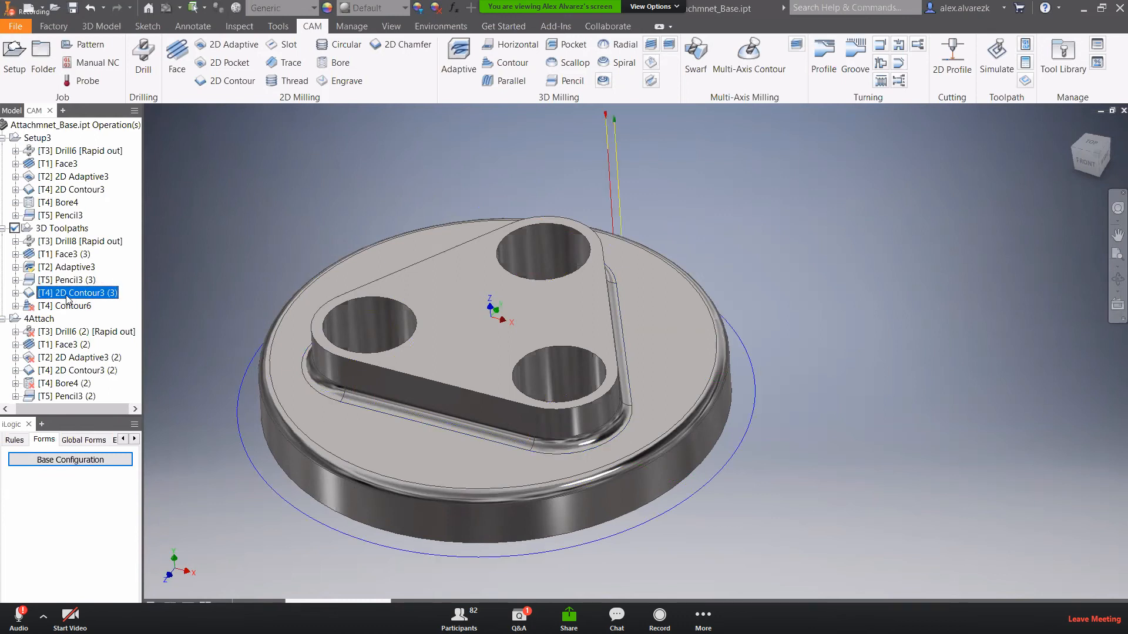
drag(67, 297, 90, 310)
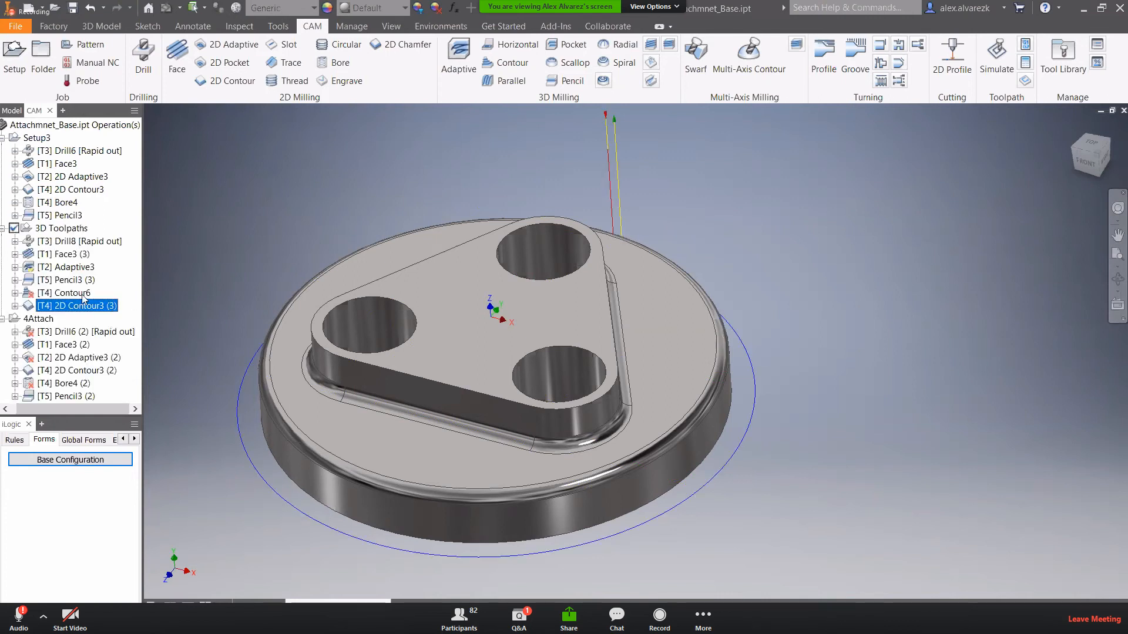
- Review Contour6's linking settings, including its leads and transitions, and accept the operation to regenerate its toolpath
click(280, 228)
mouse_move(280, 228)
shift+middle_down()
mouse_move(275, 254)
mouse_move(267, 235)
shift+middle_up()
click(84, 294)
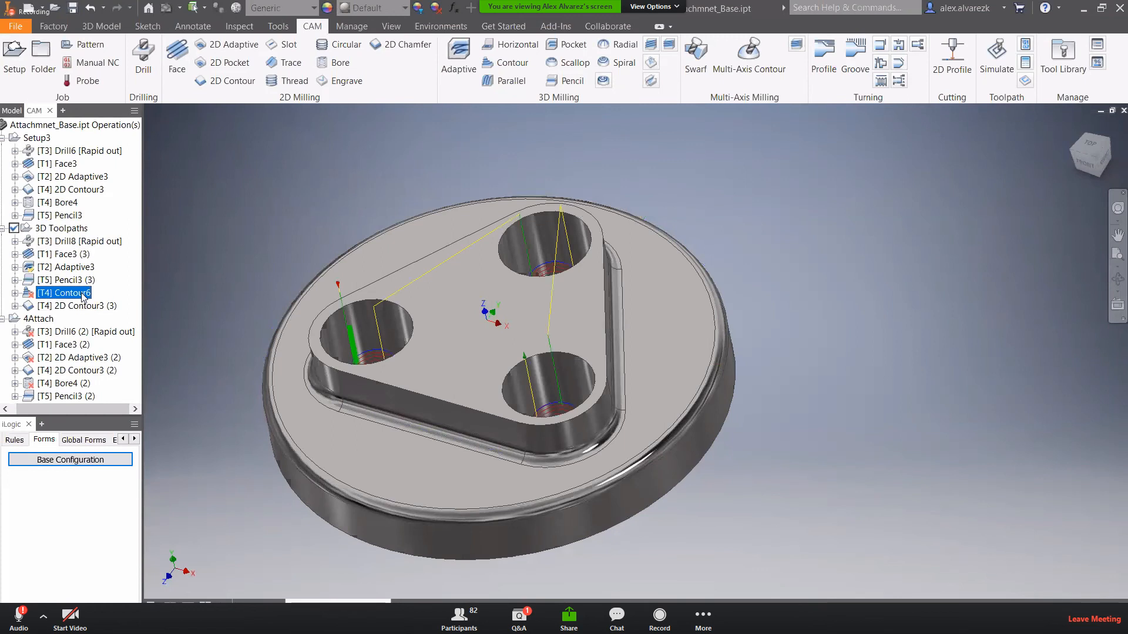
right_click(84, 297)
click(130, 300)
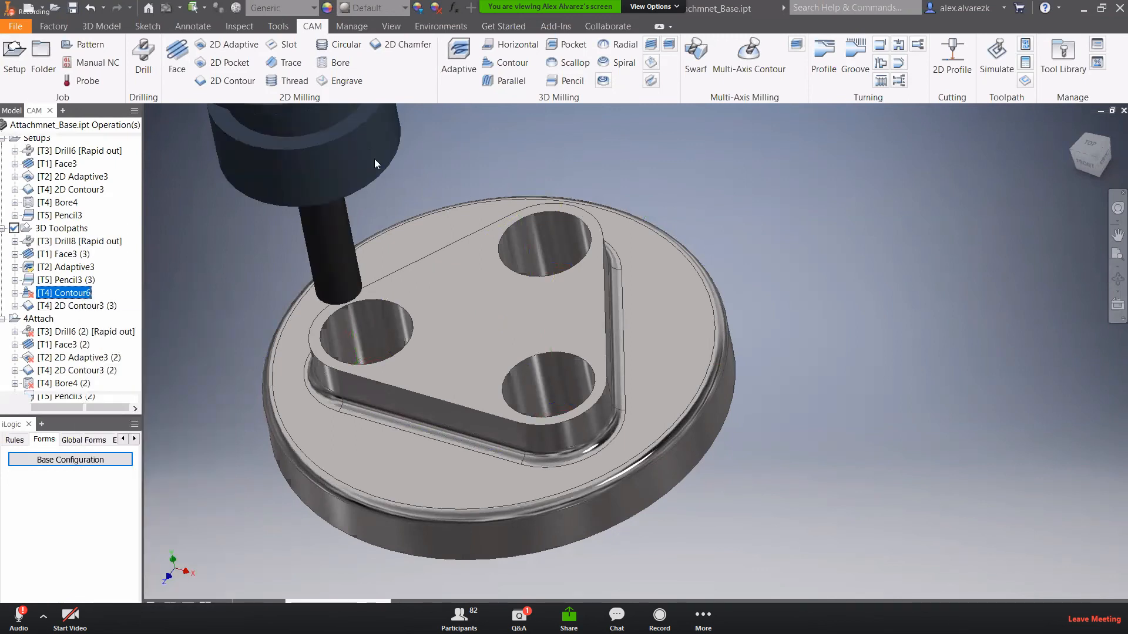
click(106, 145)
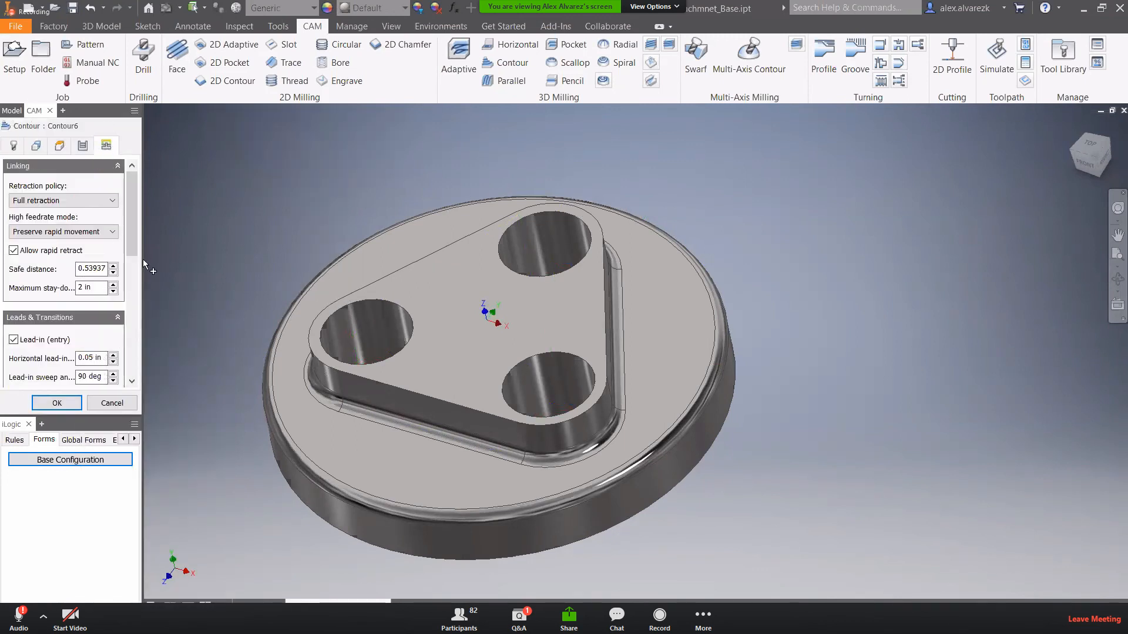
drag(133, 224, 128, 265)
scroll(130, 268, up, 3)
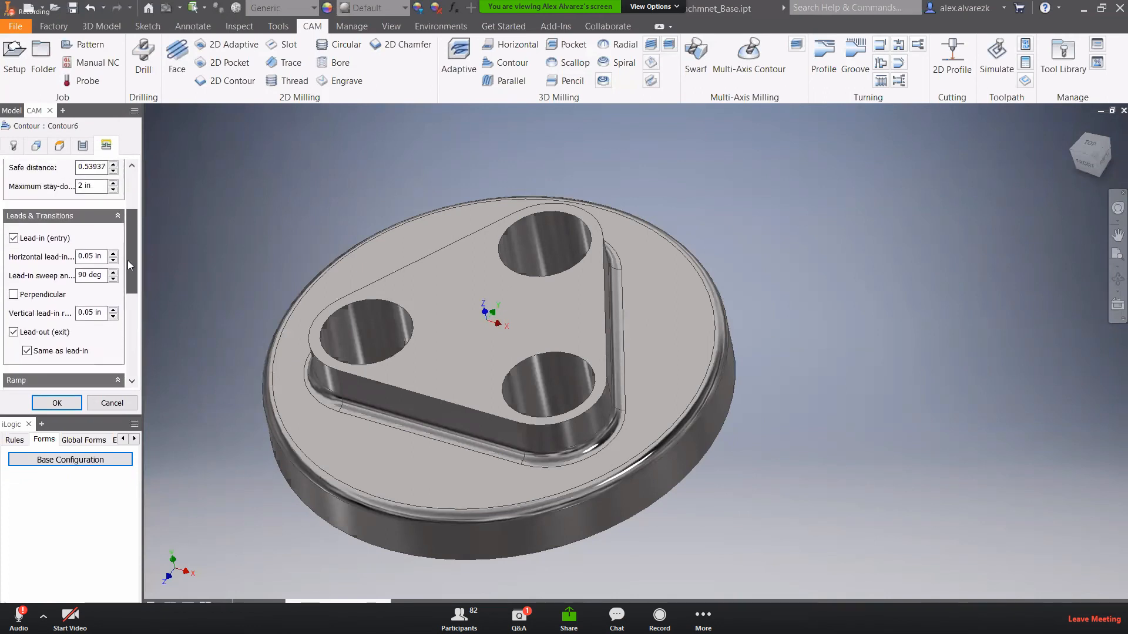
click(39, 405)
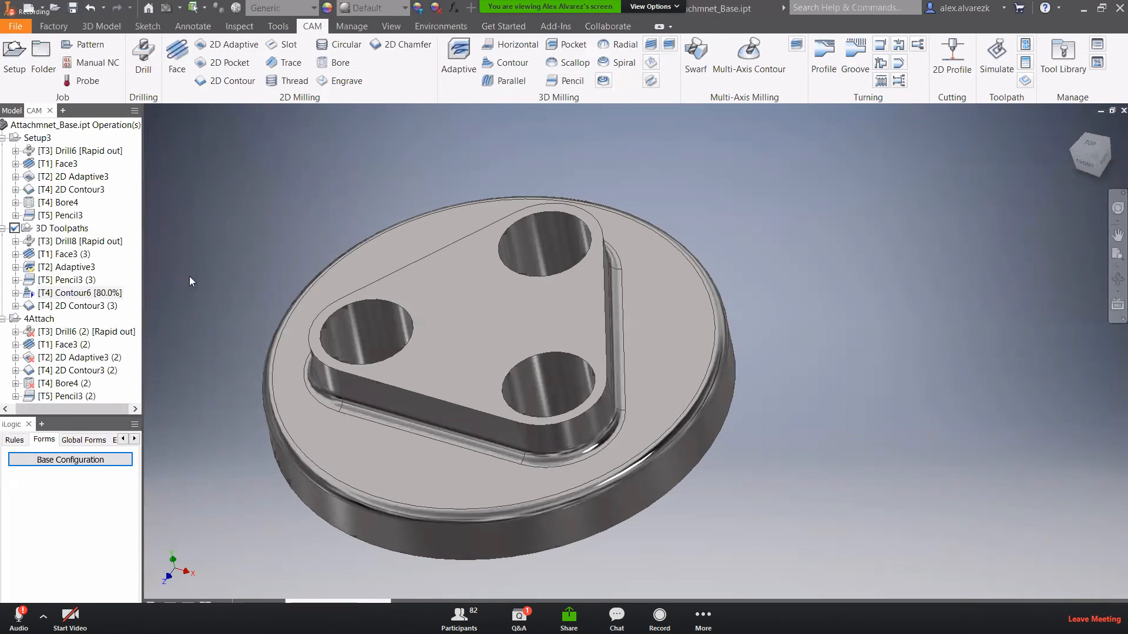
- Simulate machining of the complete 3D Toolpaths setup, checking the stock from several angles, and exit the simulation
shift+middle_drag(311, 259, 318, 237)
click(74, 230)
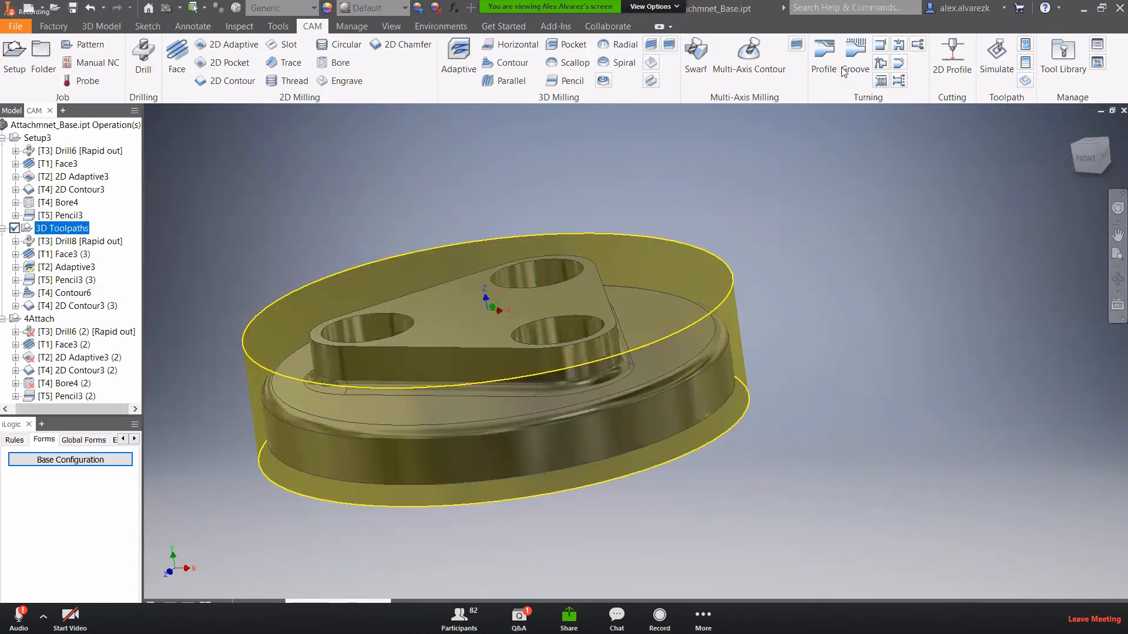
click(990, 70)
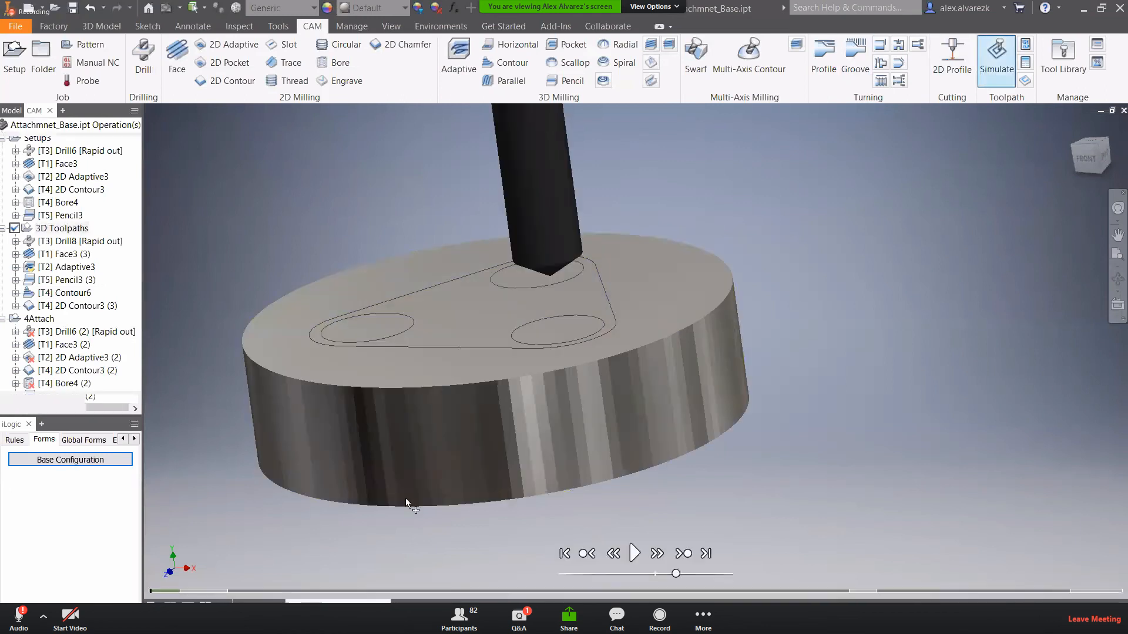
click(633, 553)
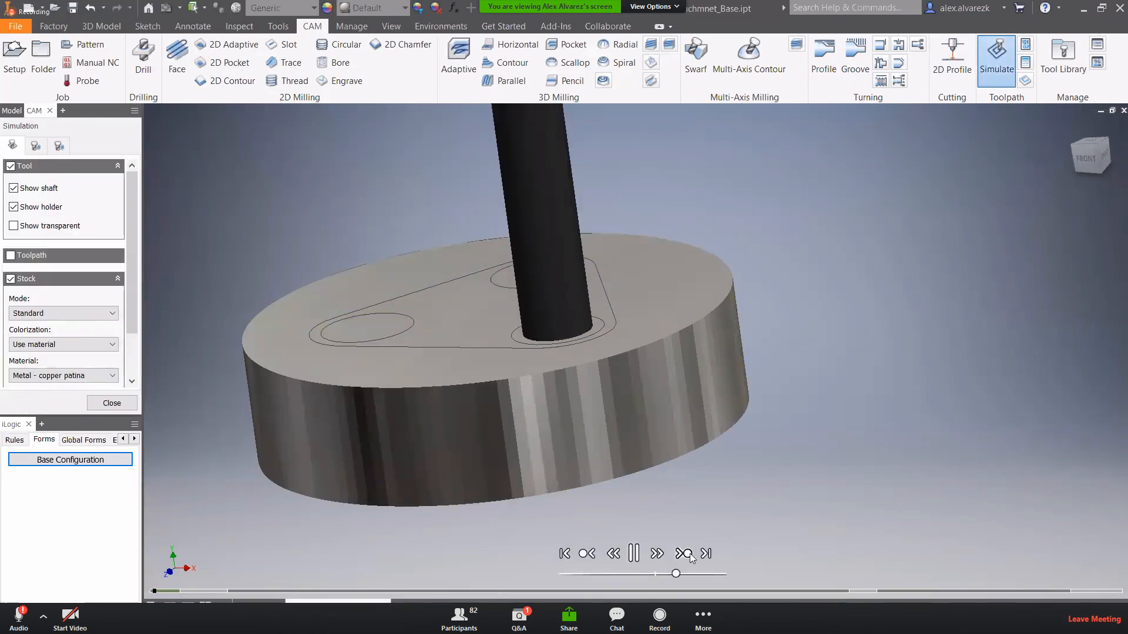
shift+middle_drag(759, 460, 741, 522)
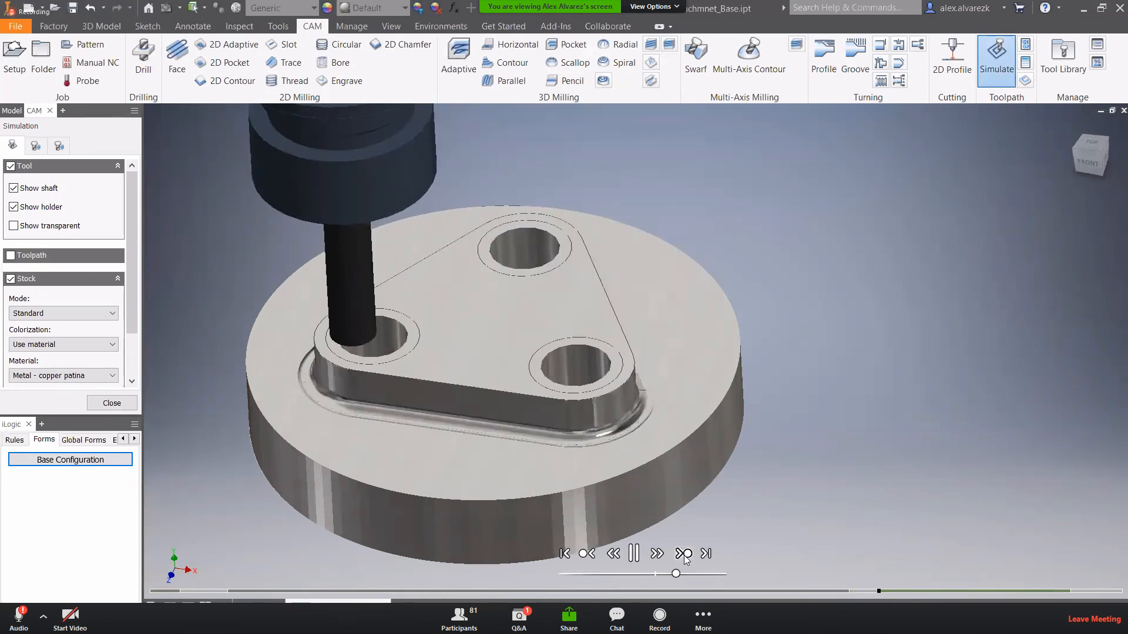
click(684, 558)
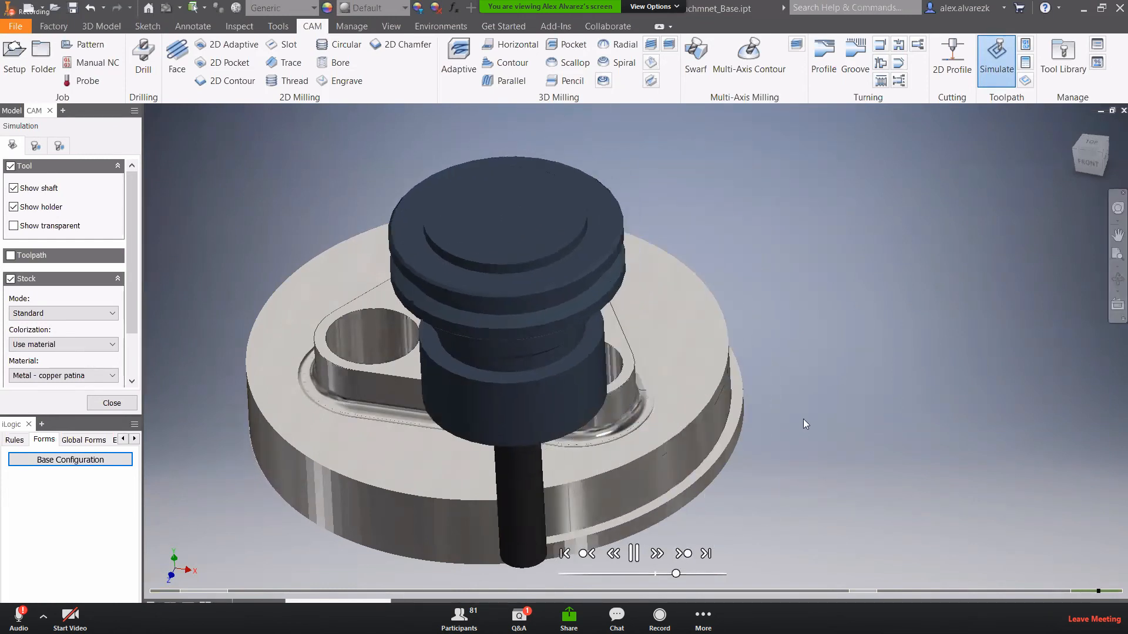
key(Escape)
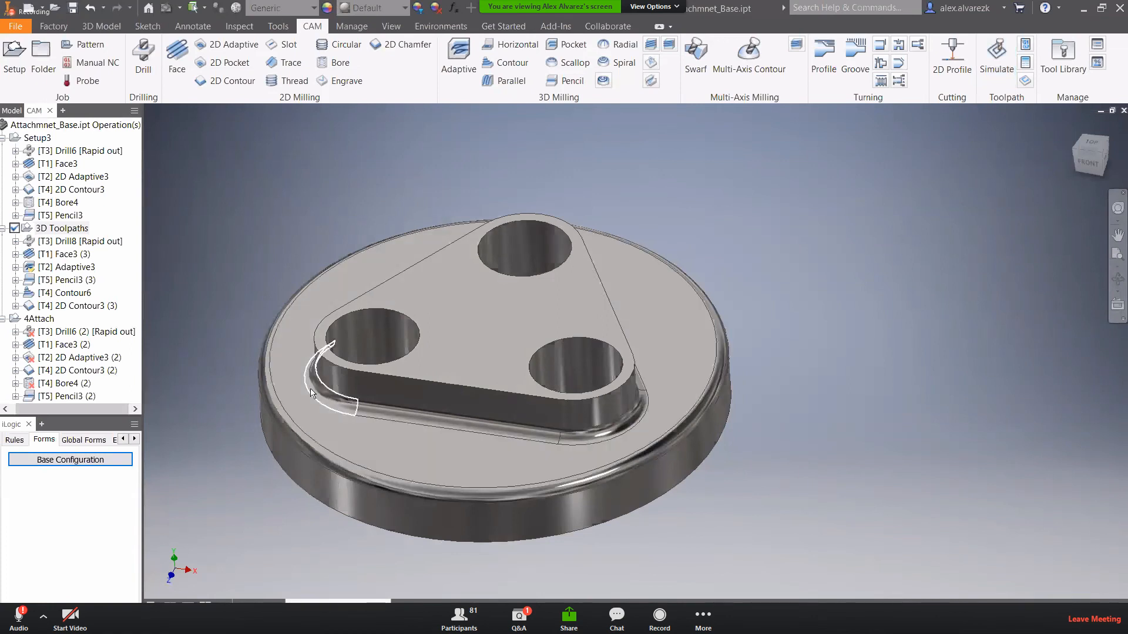
- Create a derived 3D Horizontal milling operation from Adaptive3 in the 3D Toolpaths setup
click(73, 268)
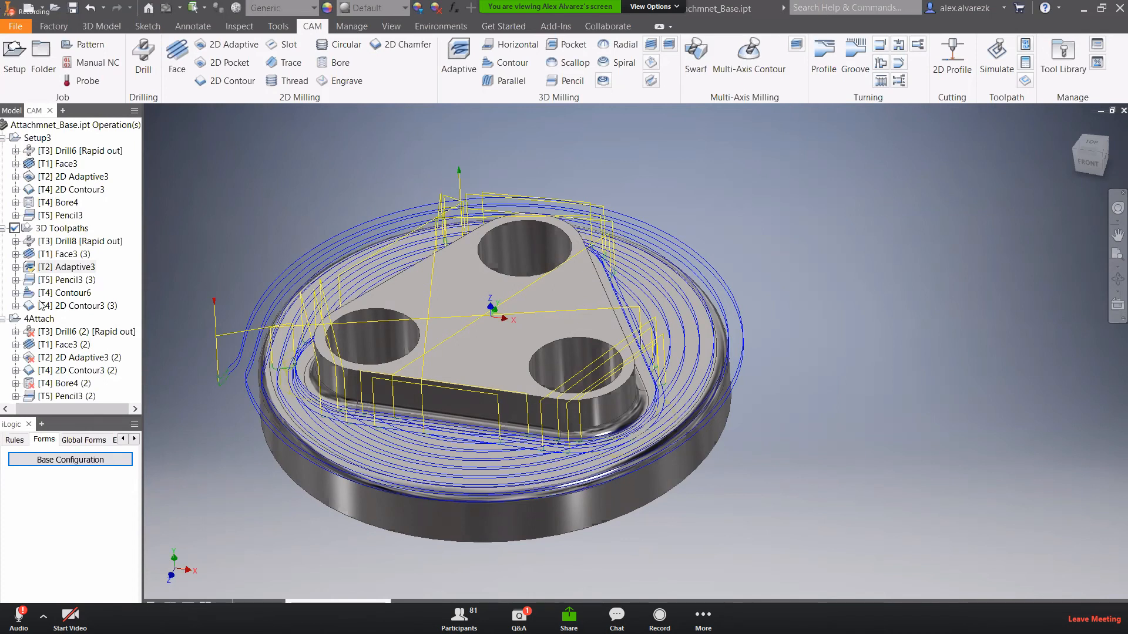
right_click(52, 267)
click(48, 268)
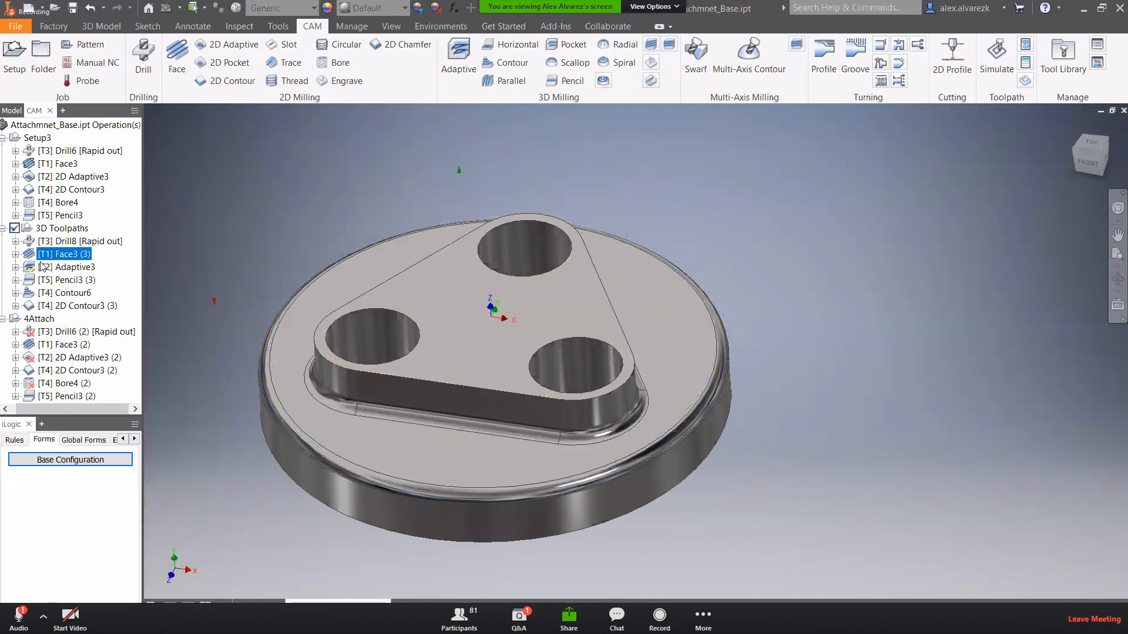
right_click(46, 269)
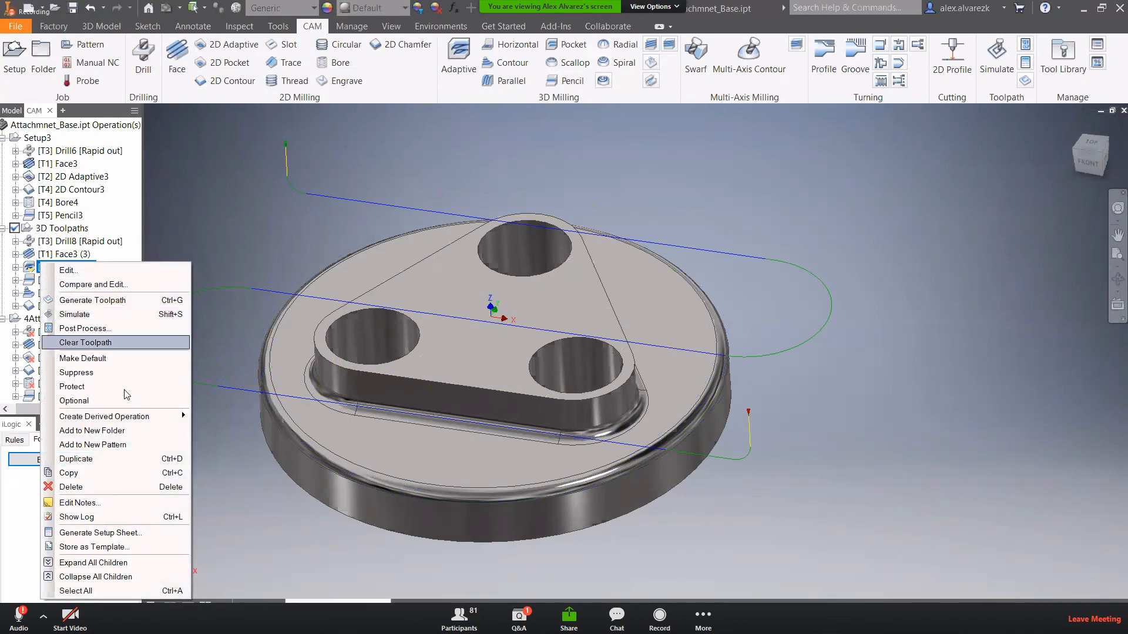
mouse_move(134, 422)
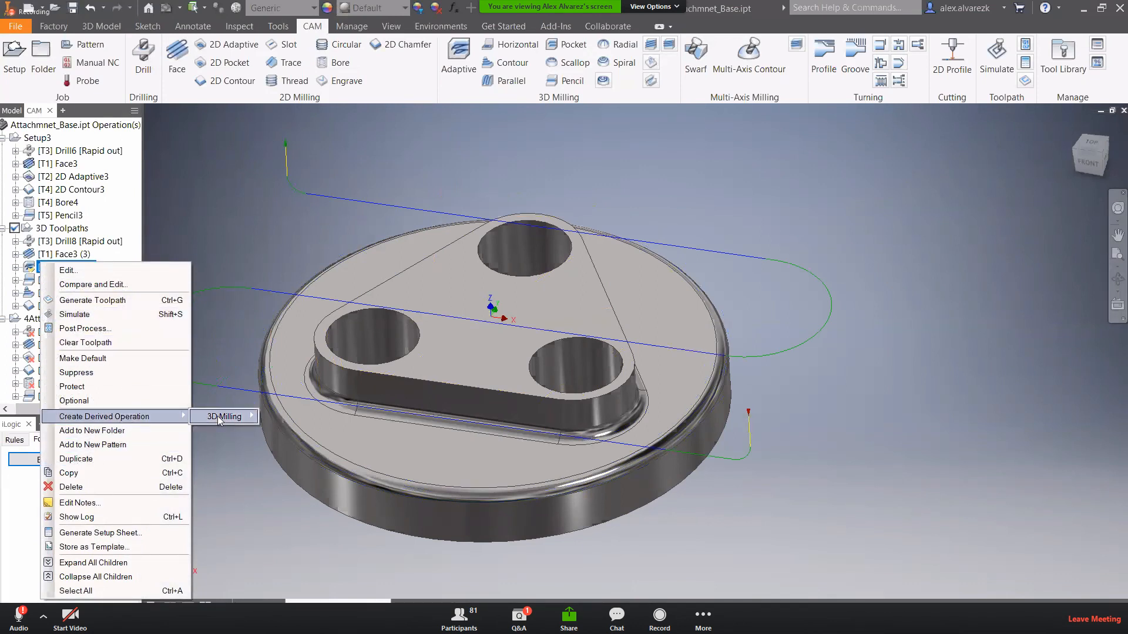
mouse_move(222, 421)
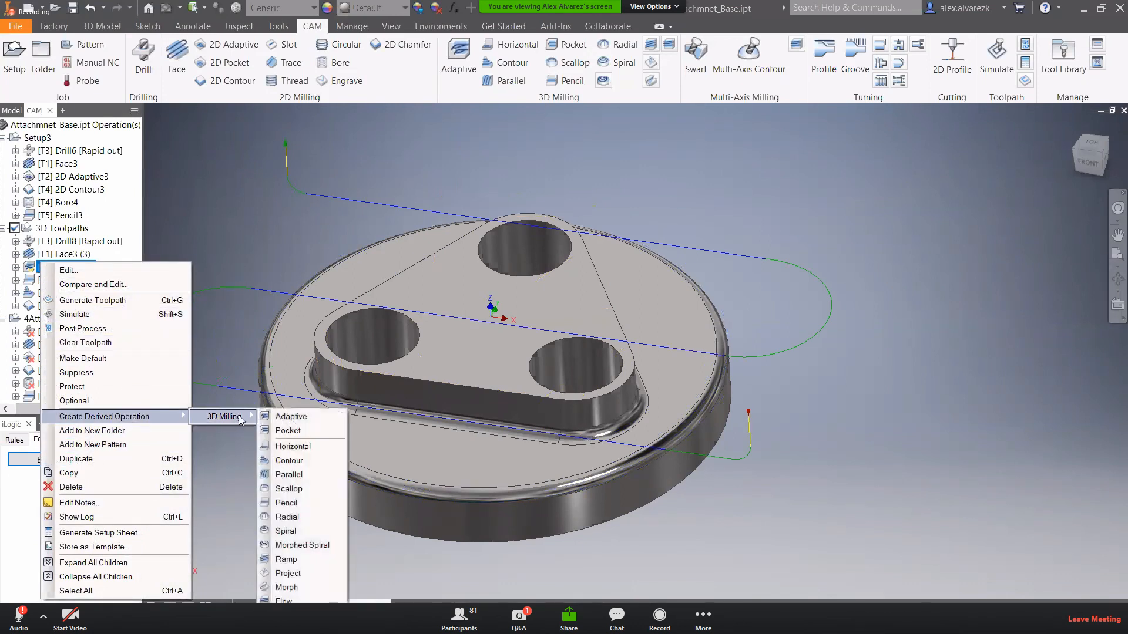
click(290, 446)
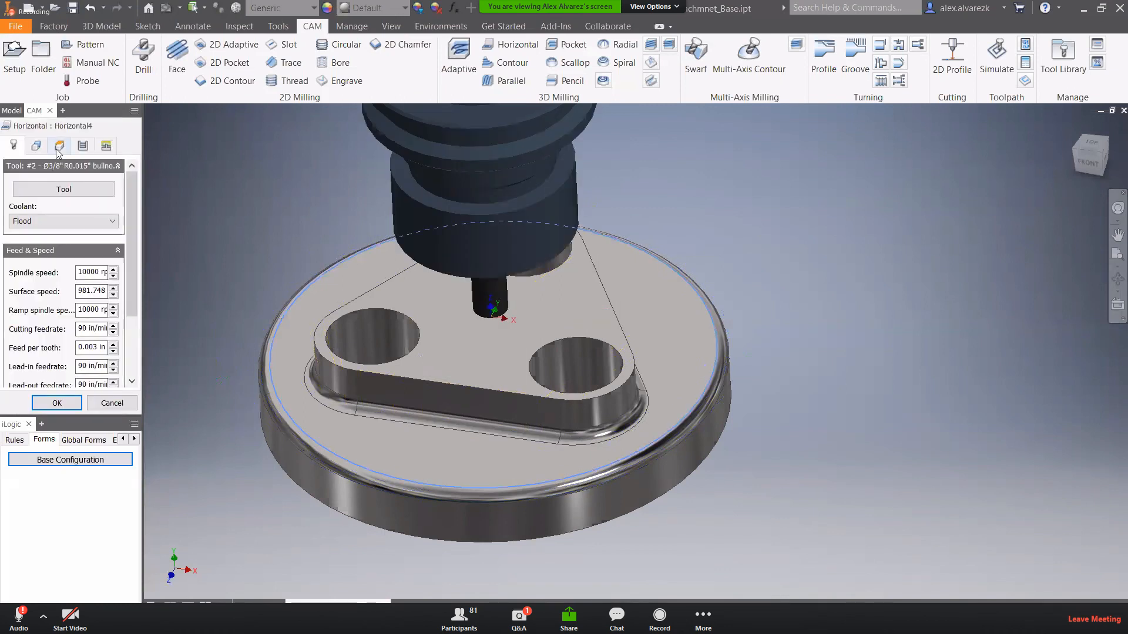
- Set the Horizontal operation's top height offset to -0.1 in from the model top, generate its toolpath and inspect it
click(60, 146)
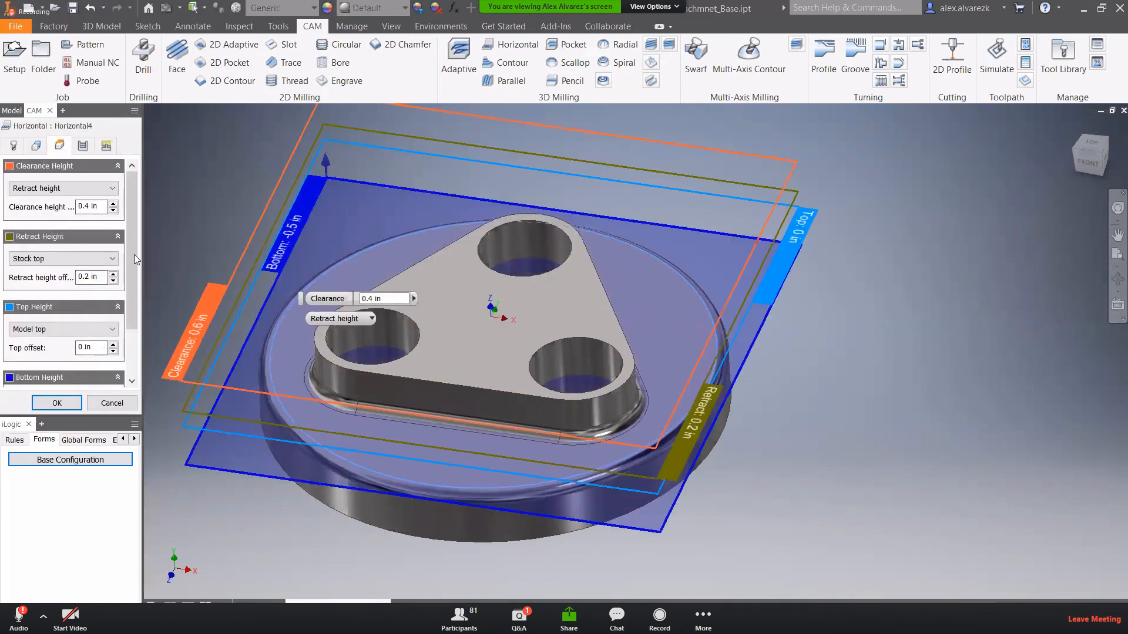
scroll(135, 259, down, 2)
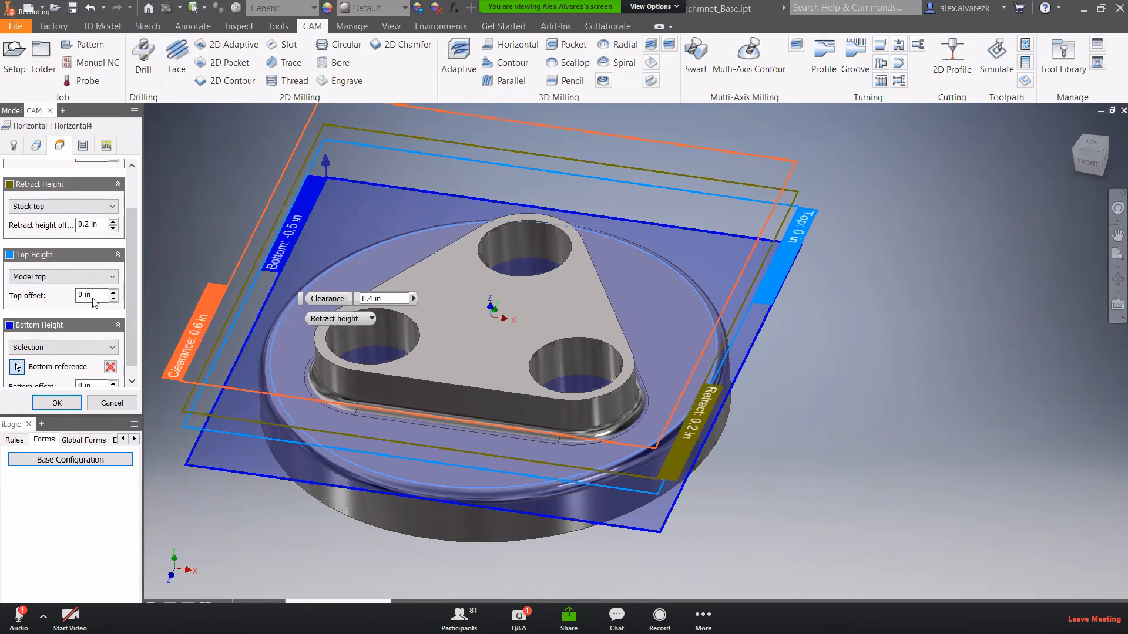
click(92, 296)
text(-.1)
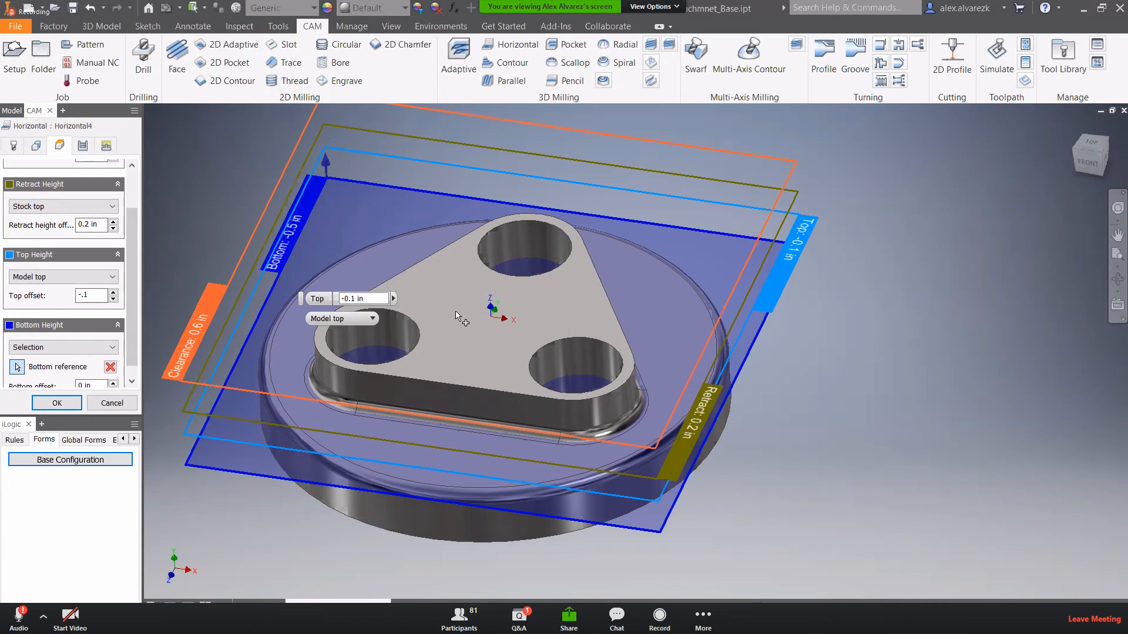
mouse_move(931, 372)
shift+middle_down()
mouse_move(934, 341)
mouse_move(931, 357)
shift+middle_up()
click(57, 403)
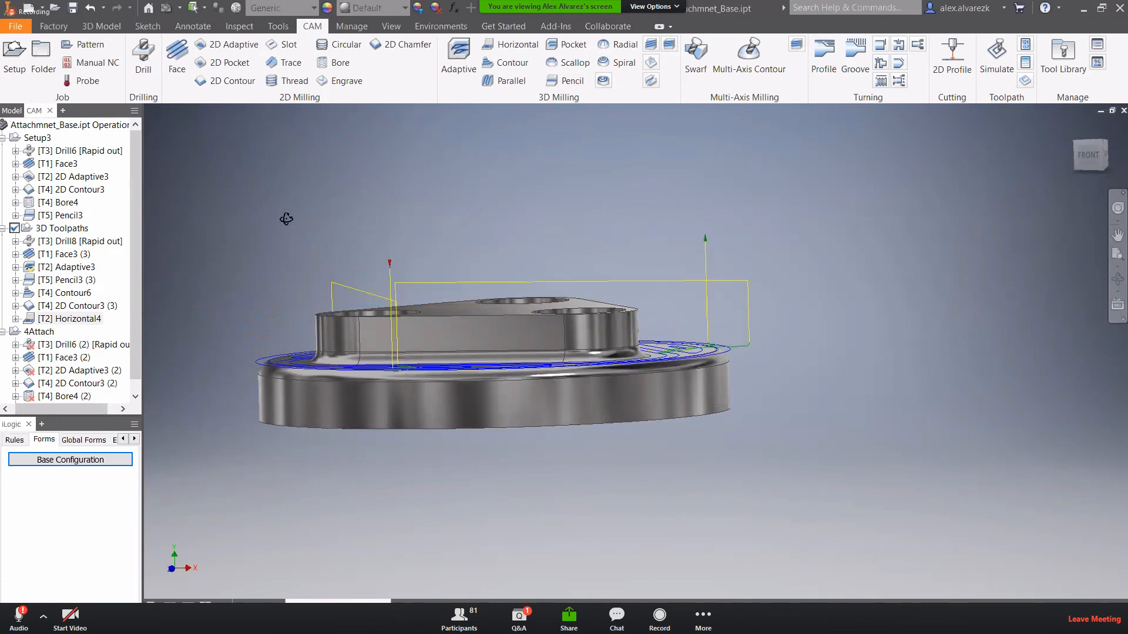
shift+middle_drag(285, 219, 251, 254)
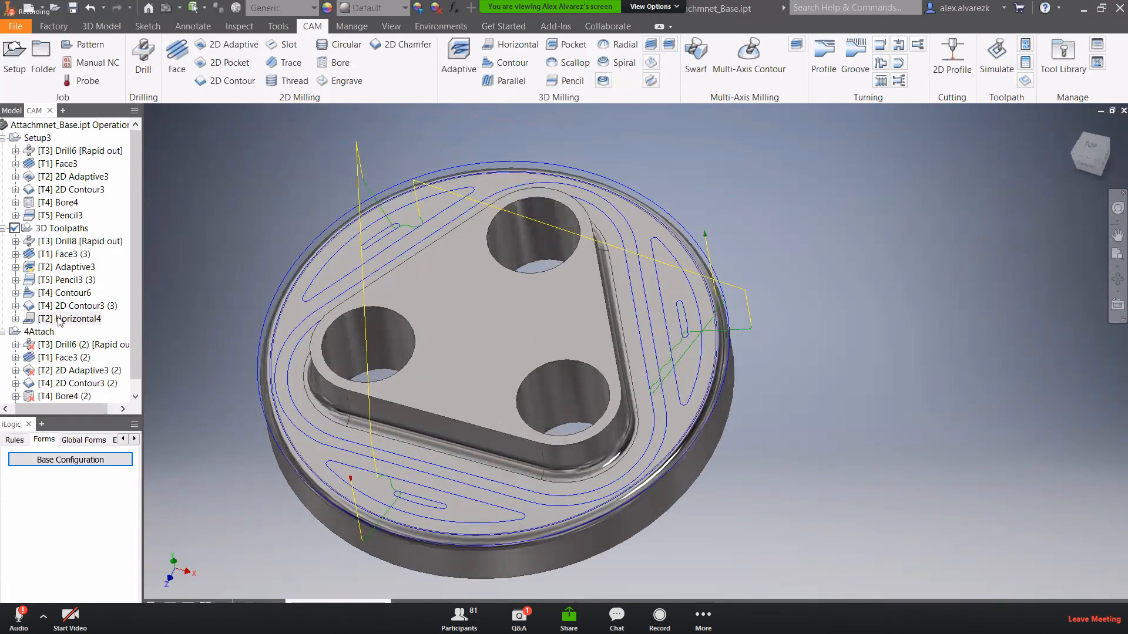
- Move Horizontal4 directly after Adaptive3 and review the toolpaths of the 3D Toolpaths operations from Drill8 through Pencil3 (3)
drag(61, 321, 85, 271)
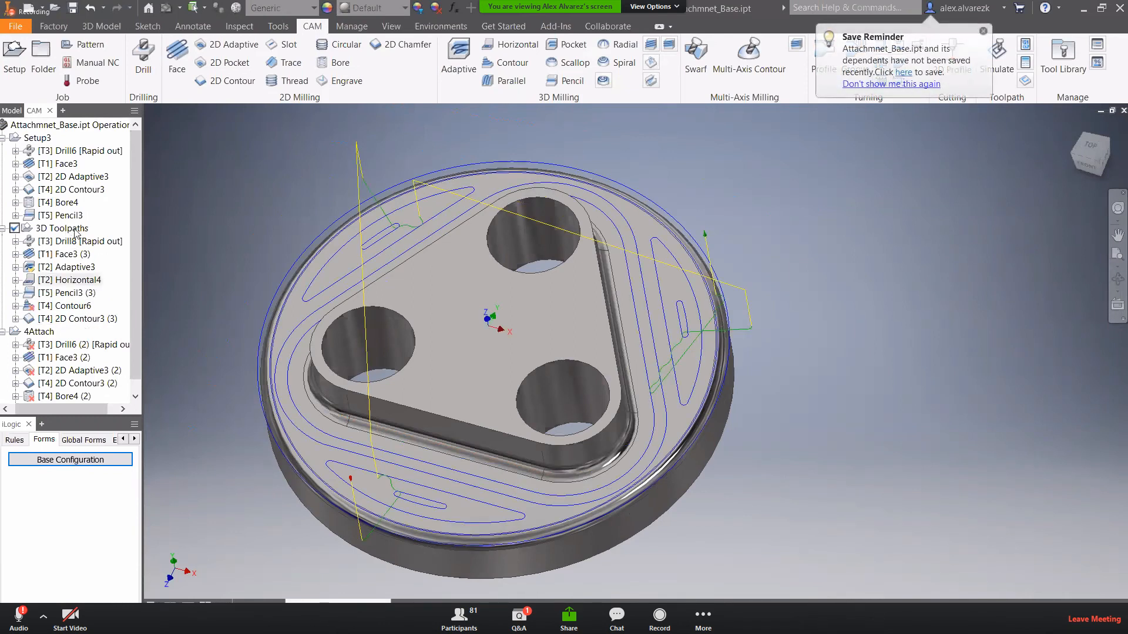
click(73, 243)
click(64, 254)
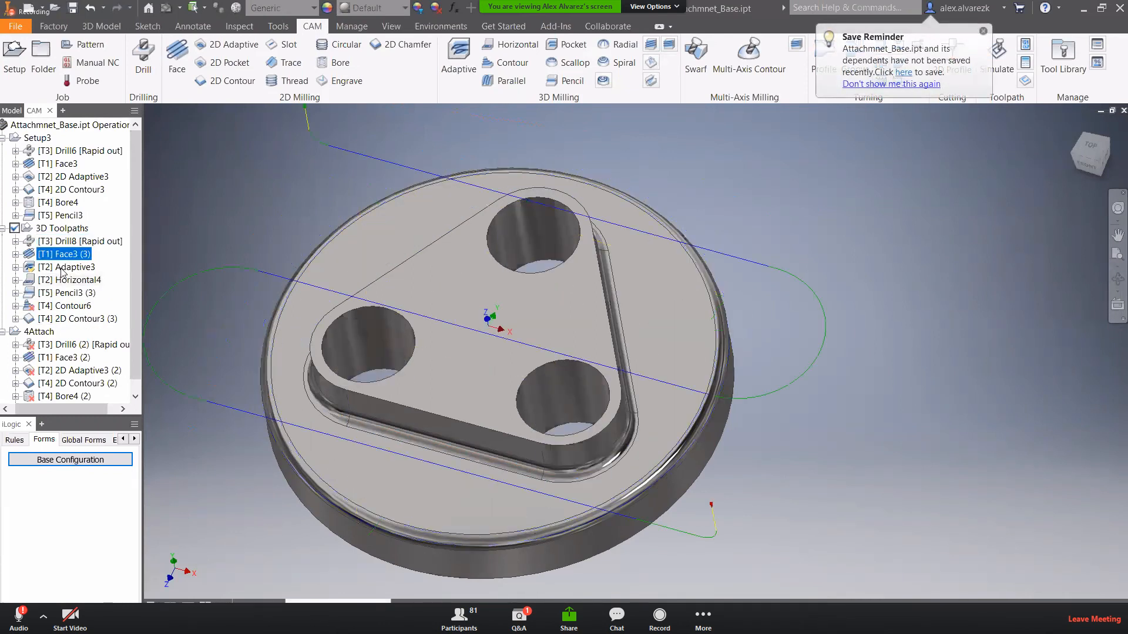
click(66, 267)
click(66, 281)
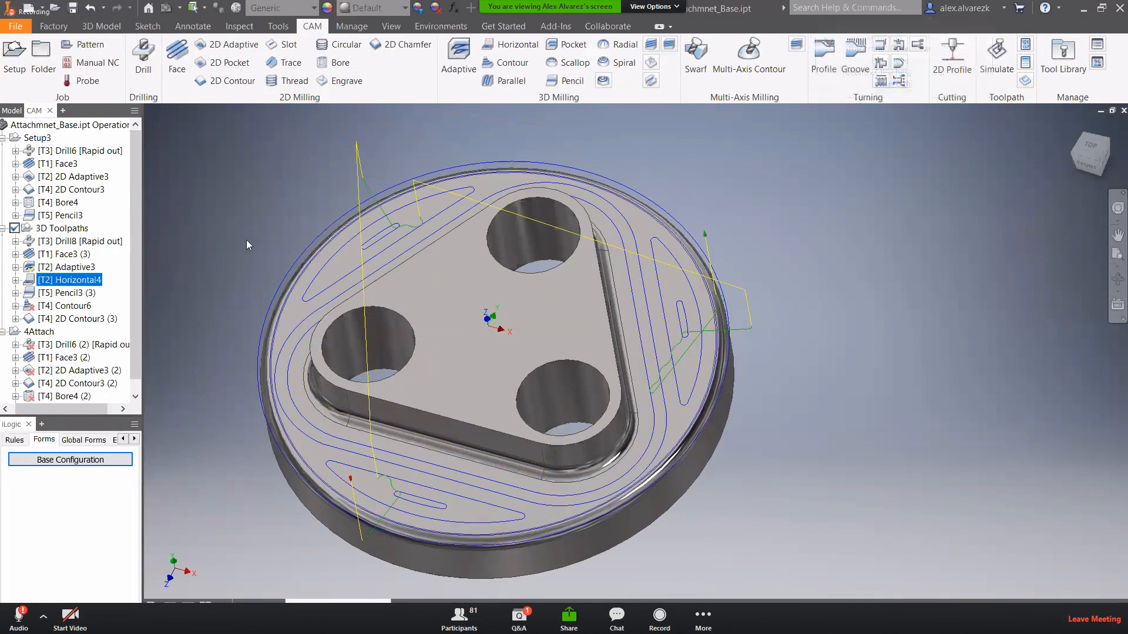
click(75, 294)
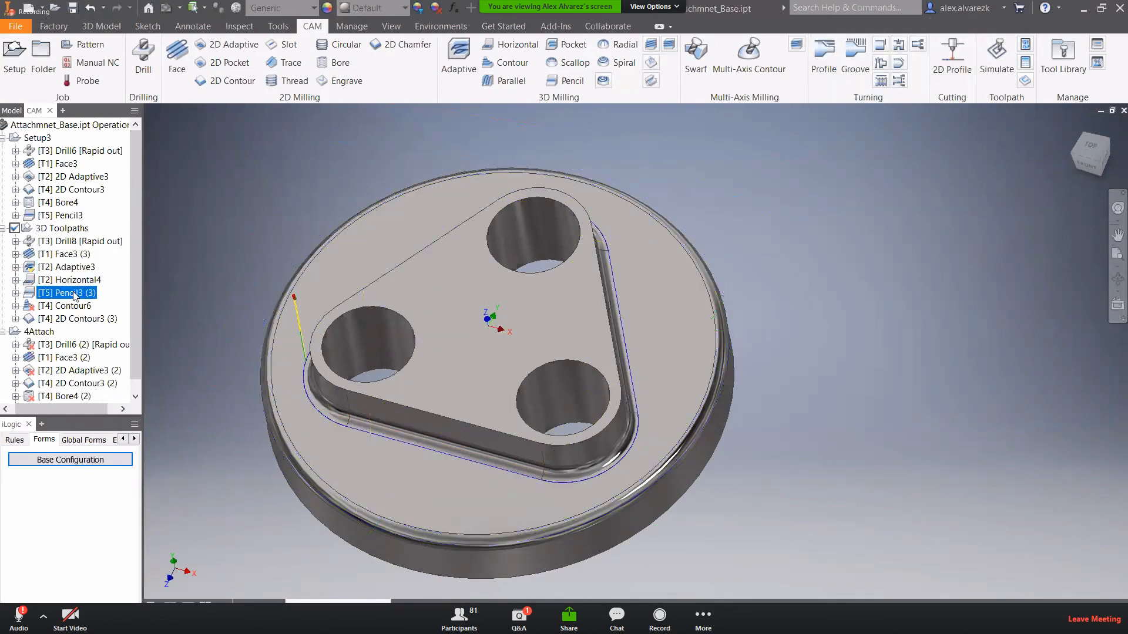
click(266, 266)
shift+middle_drag(265, 266, 259, 245)
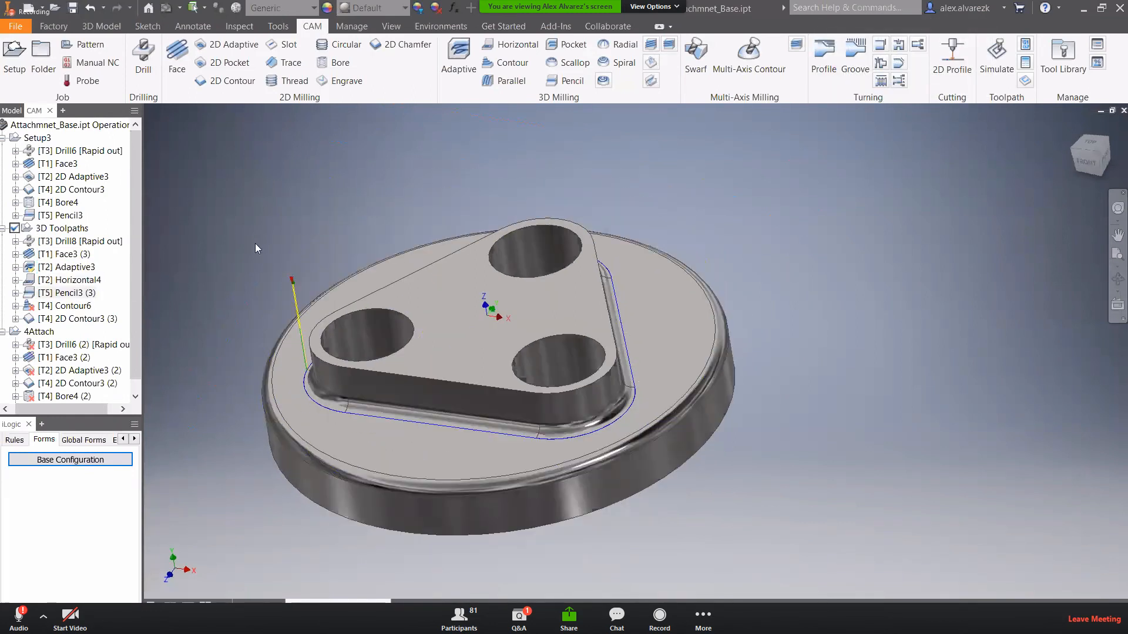
- Reduce the maximum stepdown in Contour6's passes, regenerate the toolpath and inspect it in the three holes
click(76, 306)
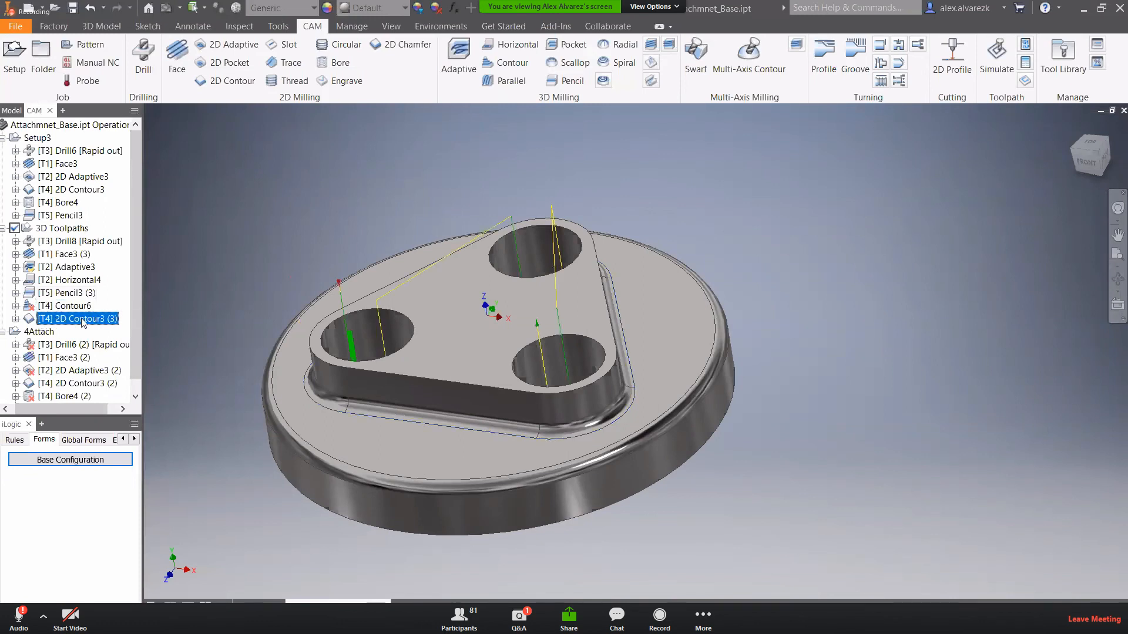
right_click(80, 309)
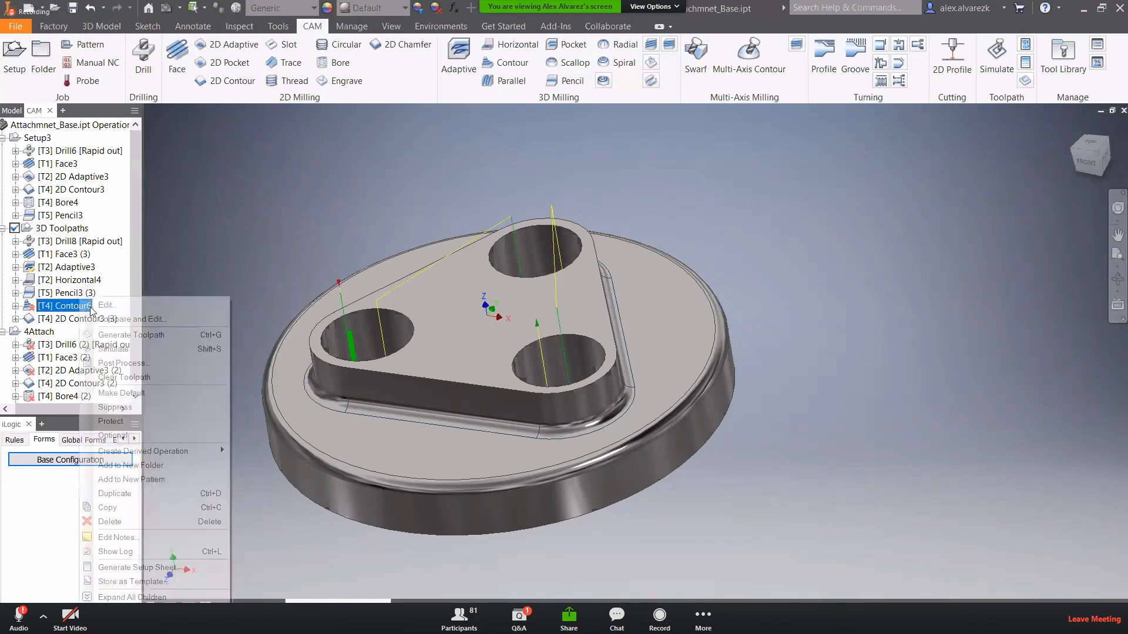
click(118, 306)
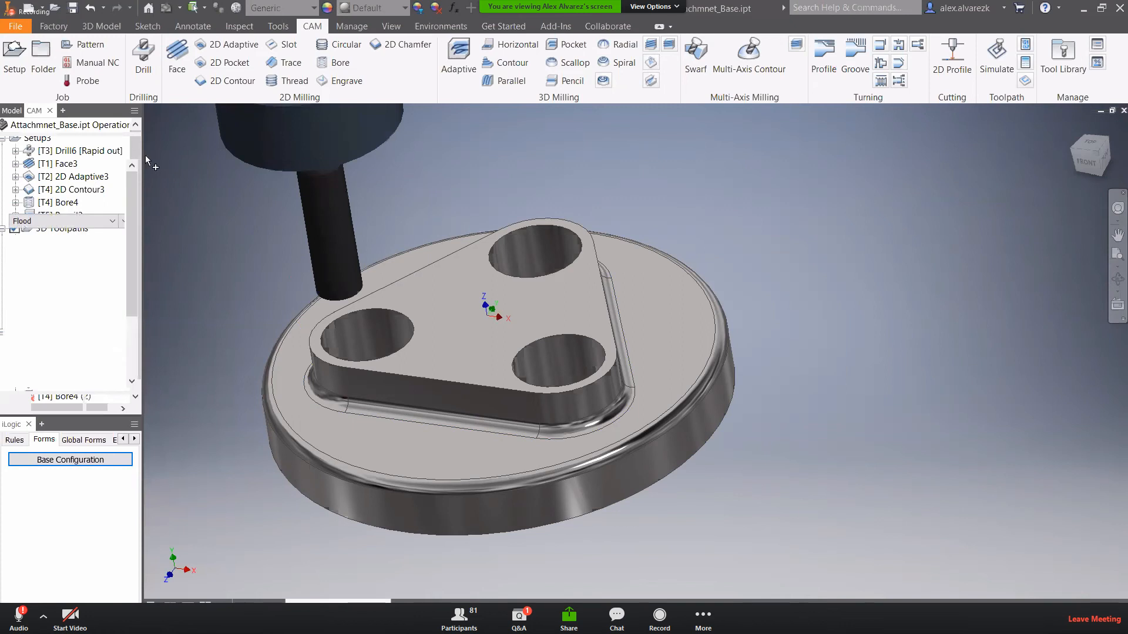
click(82, 145)
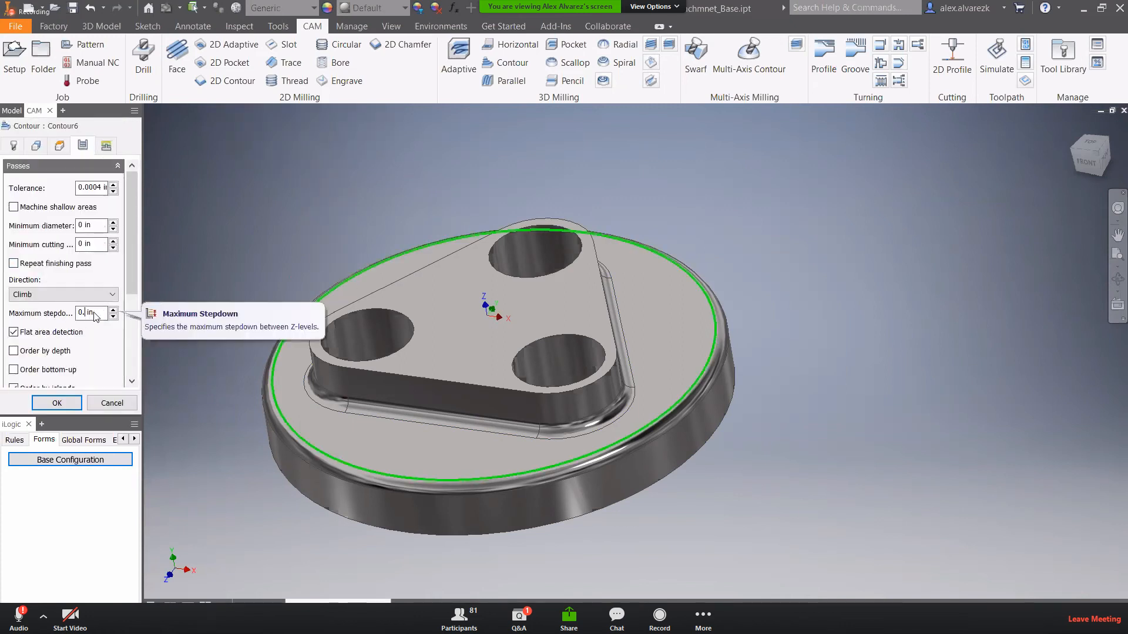
double_click(88, 312)
click(60, 401)
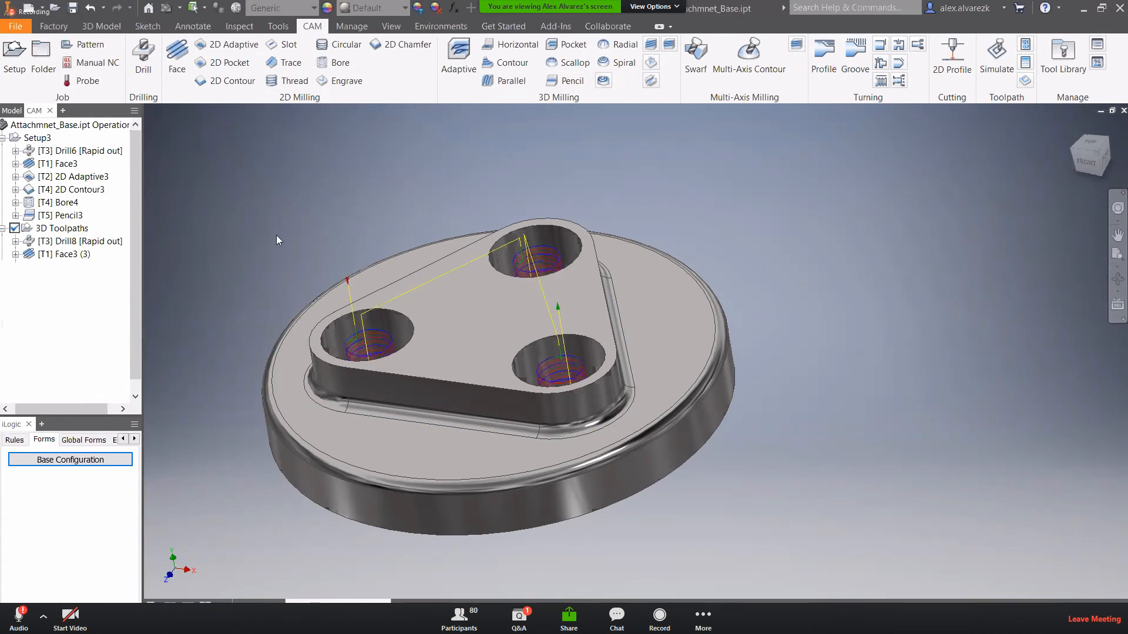
shift+middle_drag(276, 235, 300, 252)
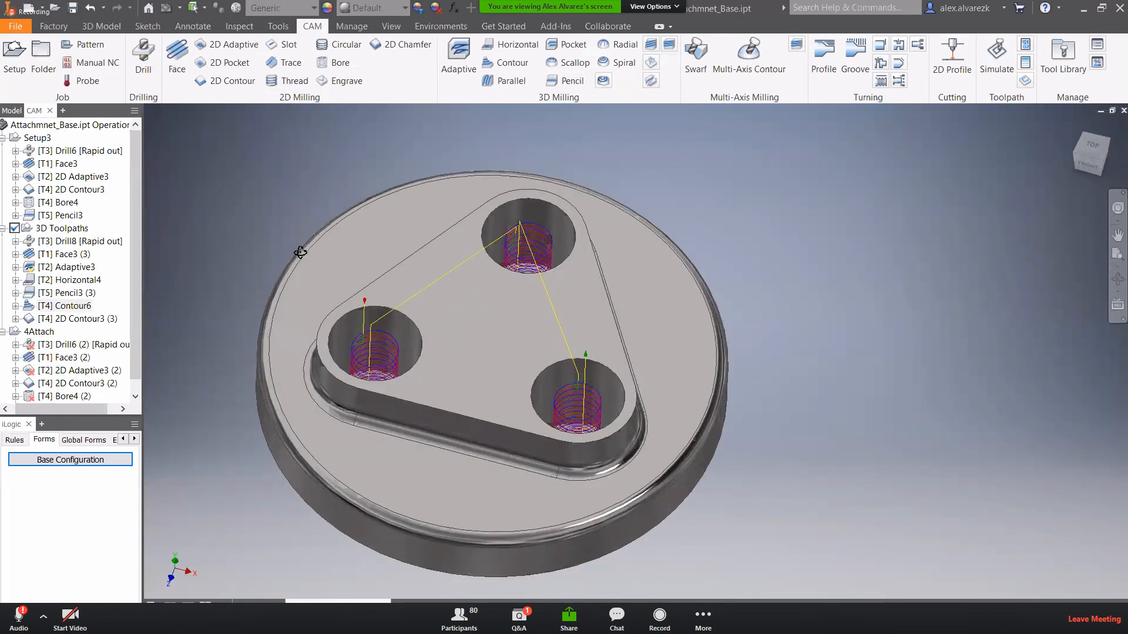
- Apply a base configuration with hubDia 5.5 in, hubThickness 0.75 in, boreDia 1.25 in and wallThickness 0.135 in
click(69, 229)
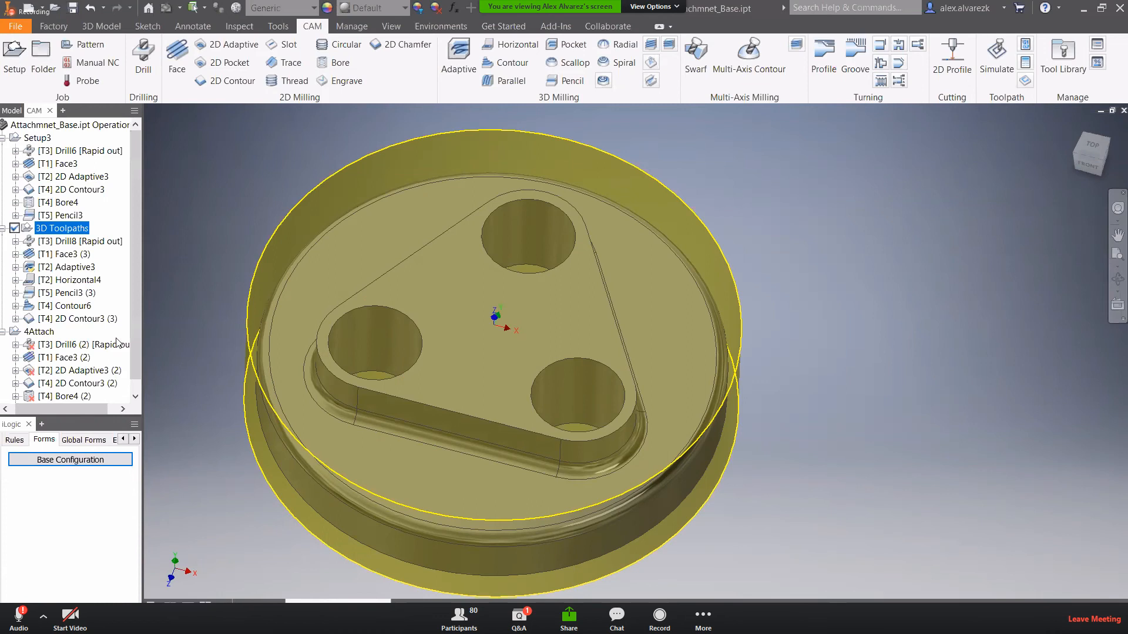
click(82, 463)
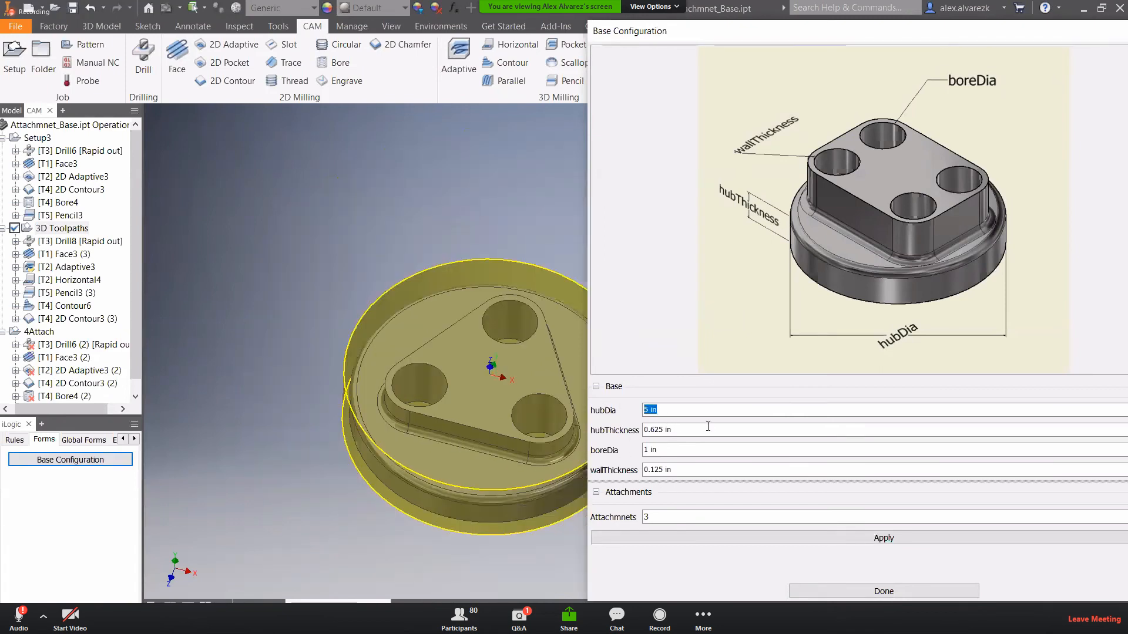
text(5.5)
key(Tab)
text(.)
drag(659, 449, 595, 452)
text(1.)
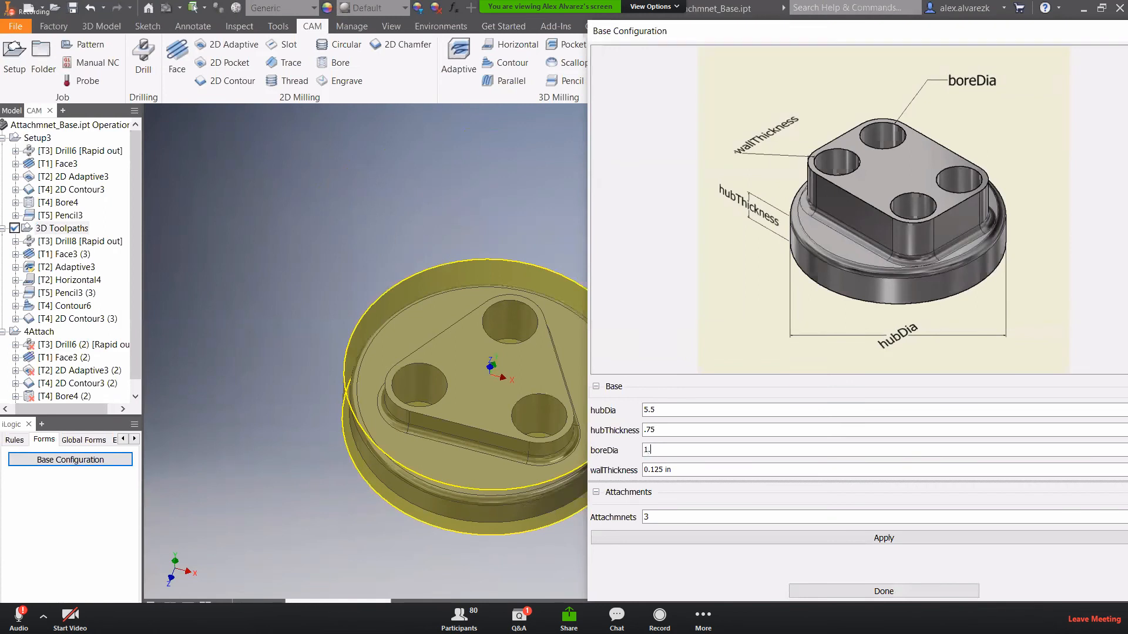
text(25)
drag(697, 472, 643, 471)
text(.135)
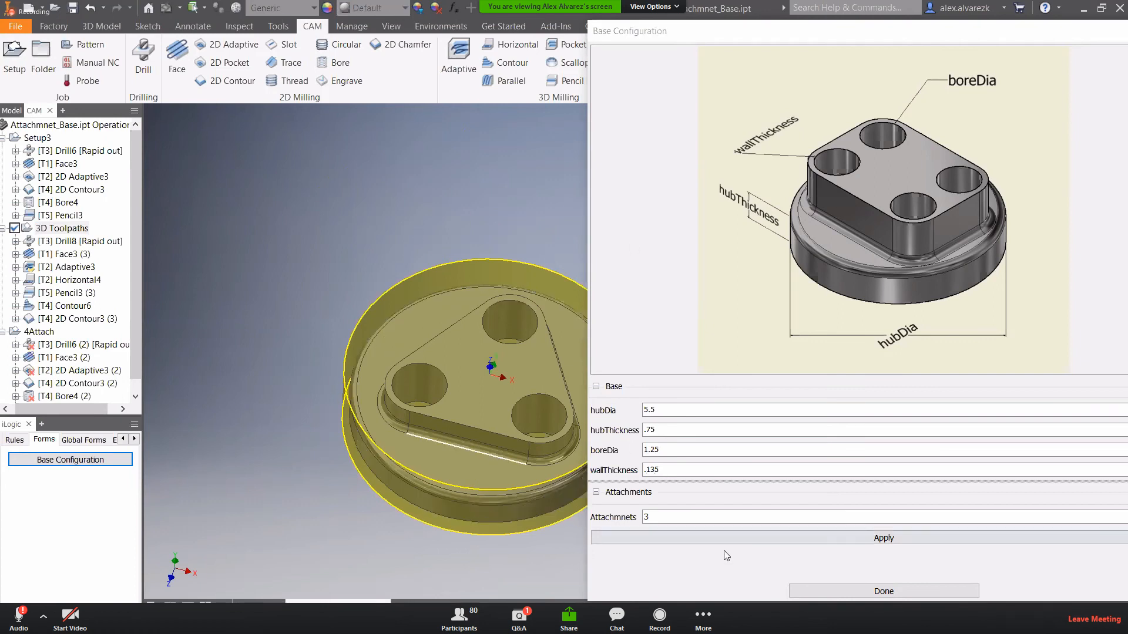
click(709, 539)
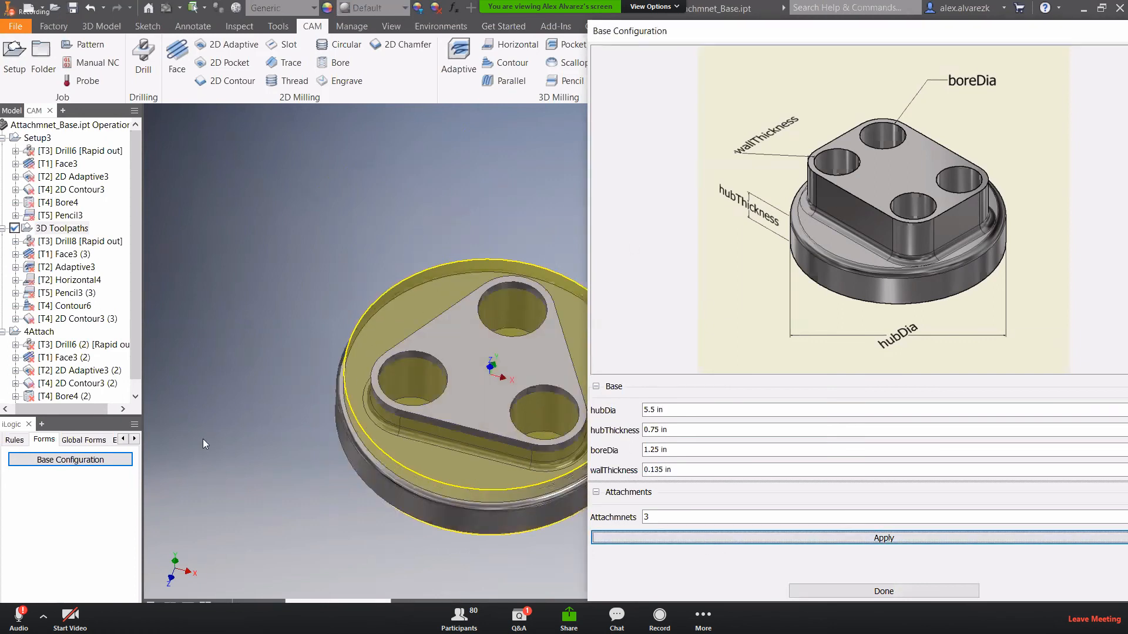
scroll(223, 439, down, 3)
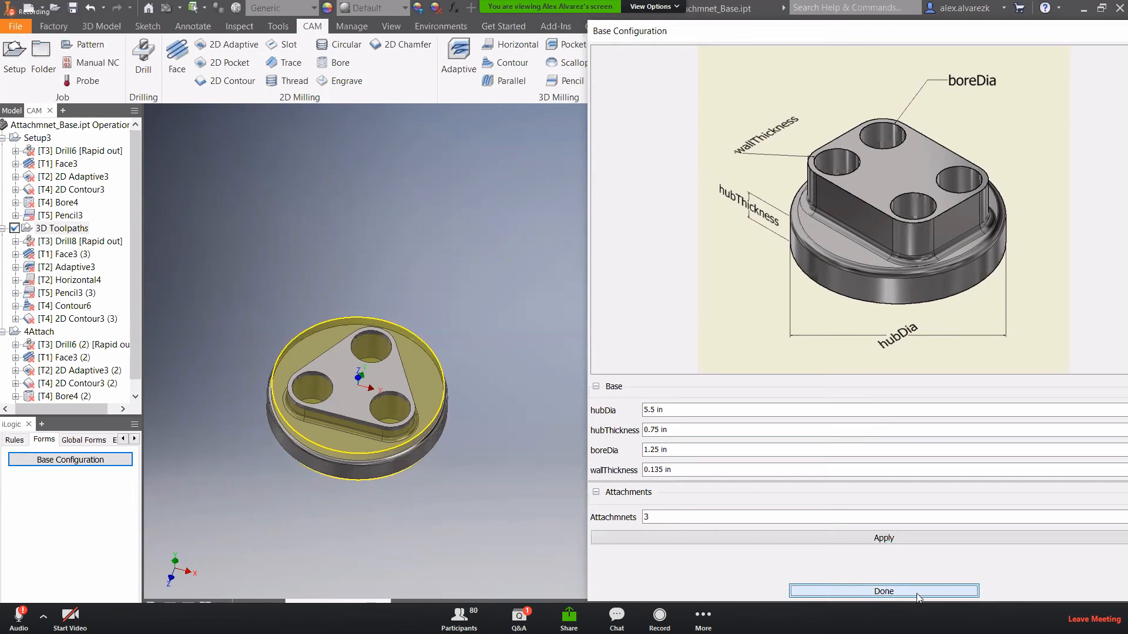
click(883, 591)
- Regenerate the 3D Toolpaths setup for the resized three-attachment base and review its operations from Drill8 through 2D Contour3 (3)
click(63, 228)
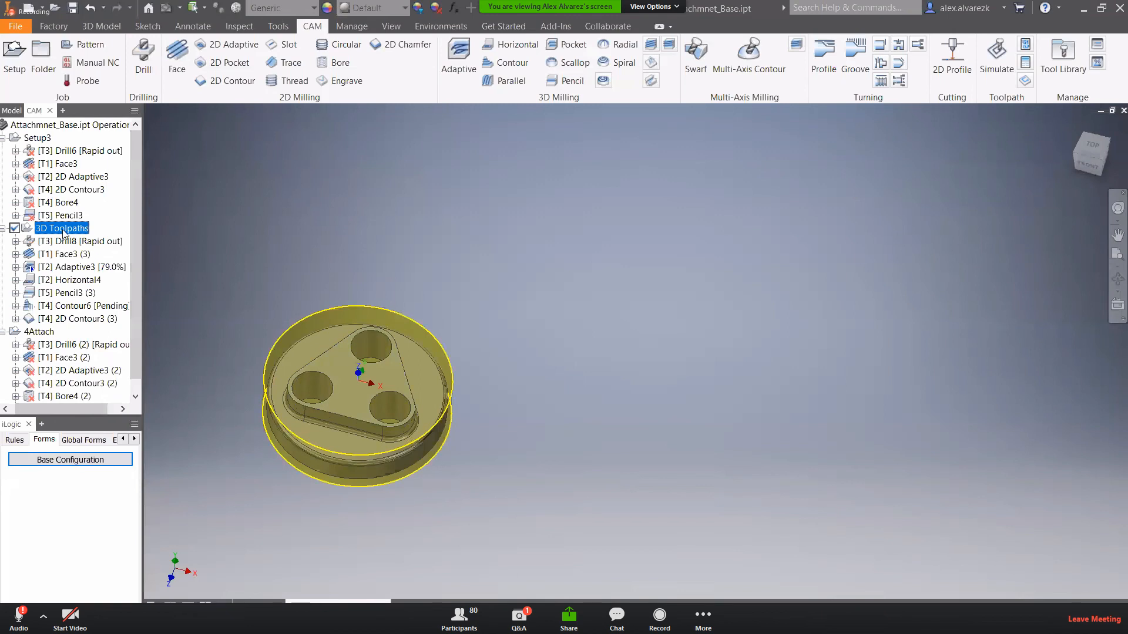
click(82, 242)
click(66, 254)
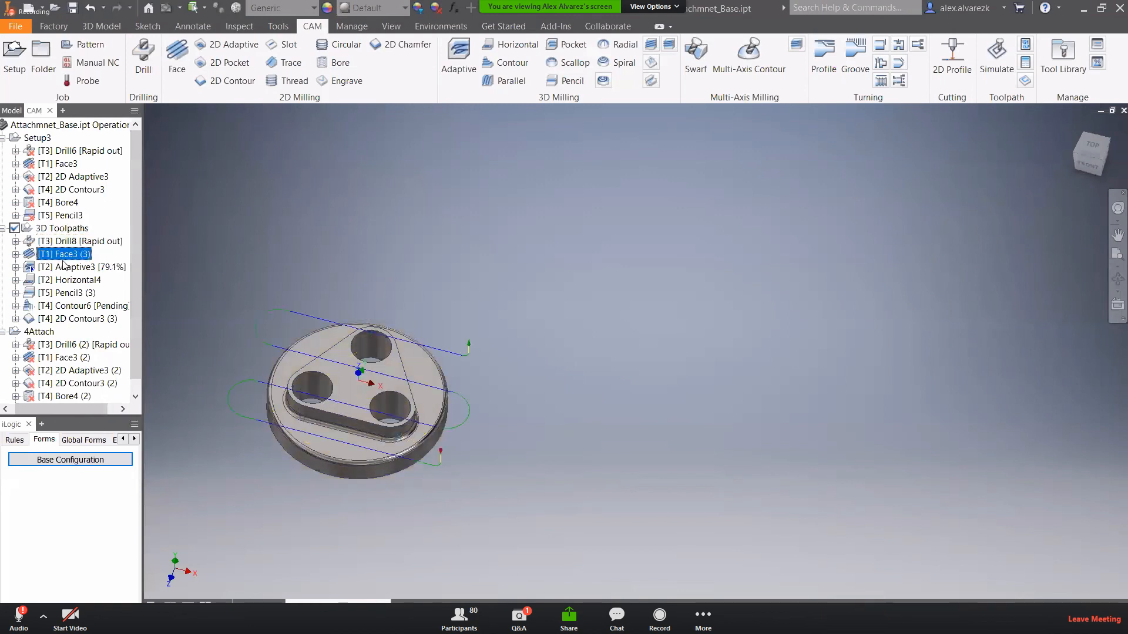
click(63, 268)
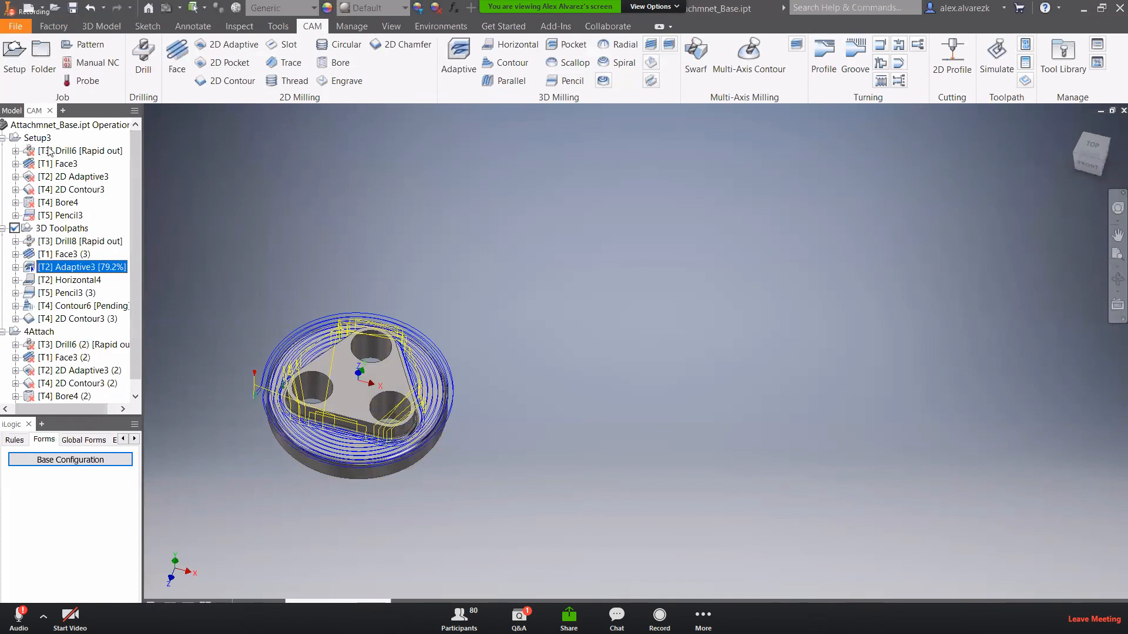
mouse_move(530, 320)
shift+middle_down()
mouse_move(549, 329)
mouse_move(529, 304)
shift+middle_up()
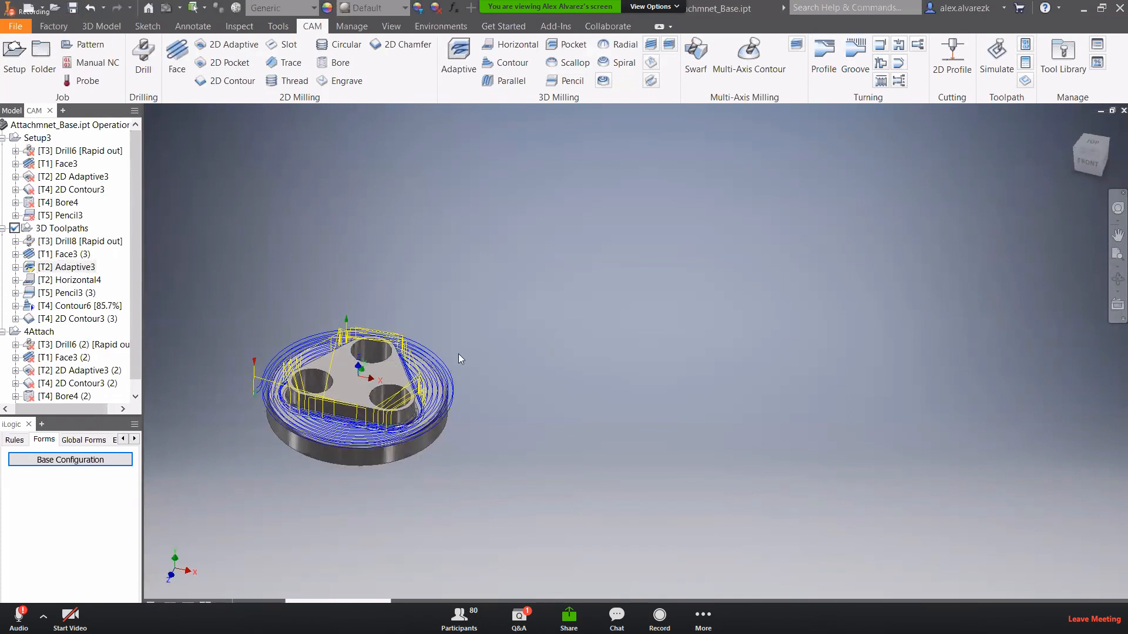
click(79, 279)
click(70, 297)
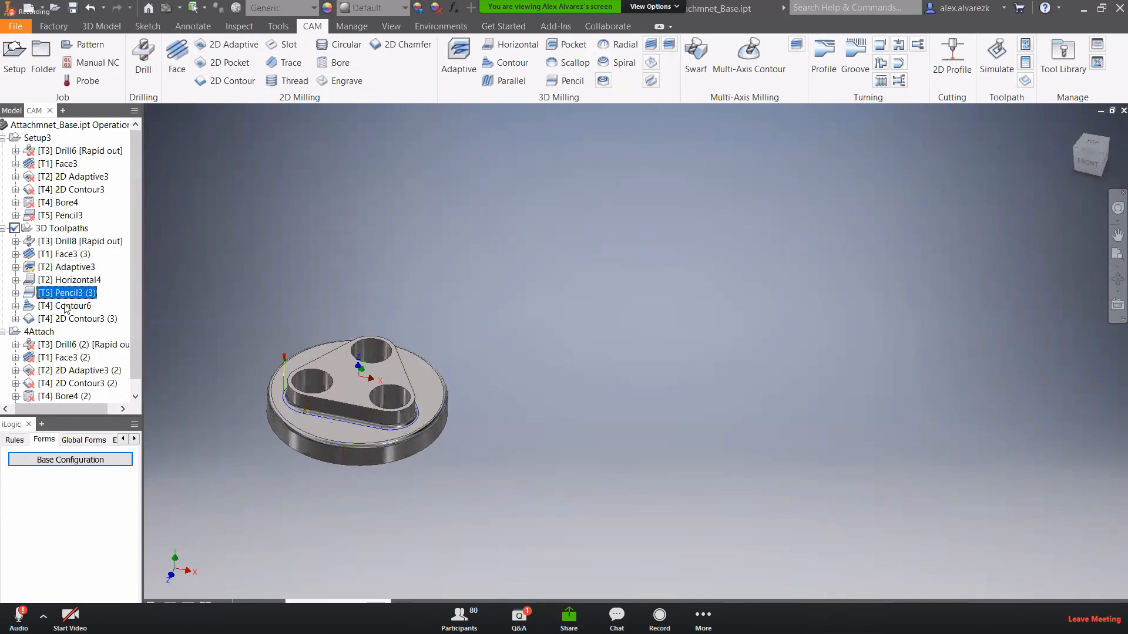
click(71, 305)
click(92, 320)
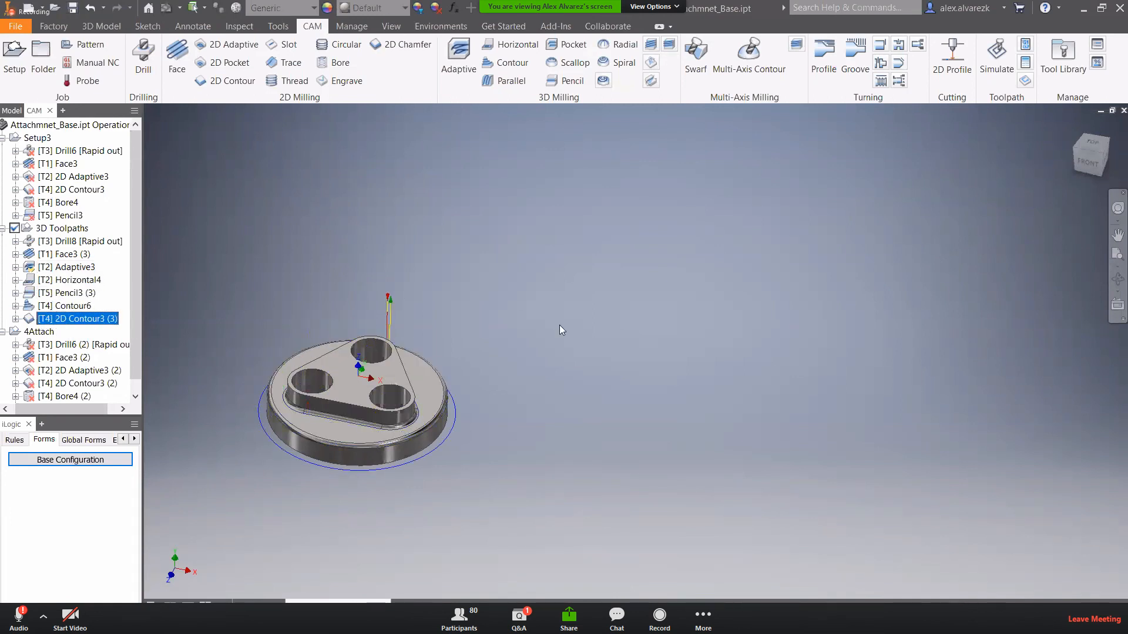
shift+middle_drag(559, 326, 549, 370)
- Change the base configuration to 4 attachments and apply it to the model
click(59, 460)
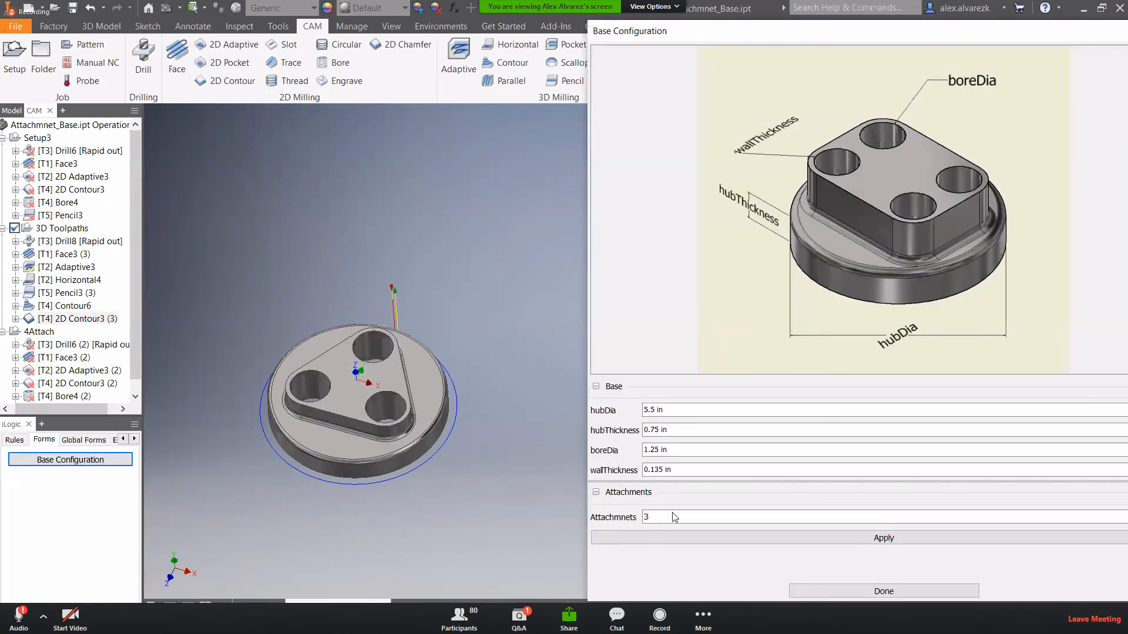
click(665, 523)
click(635, 554)
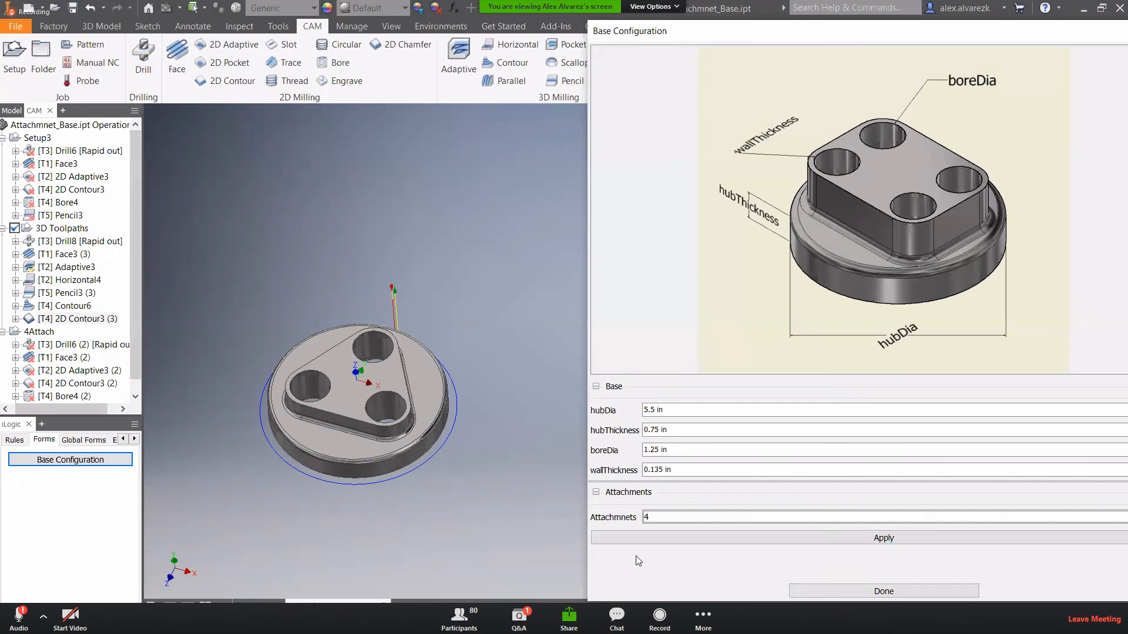
click(742, 540)
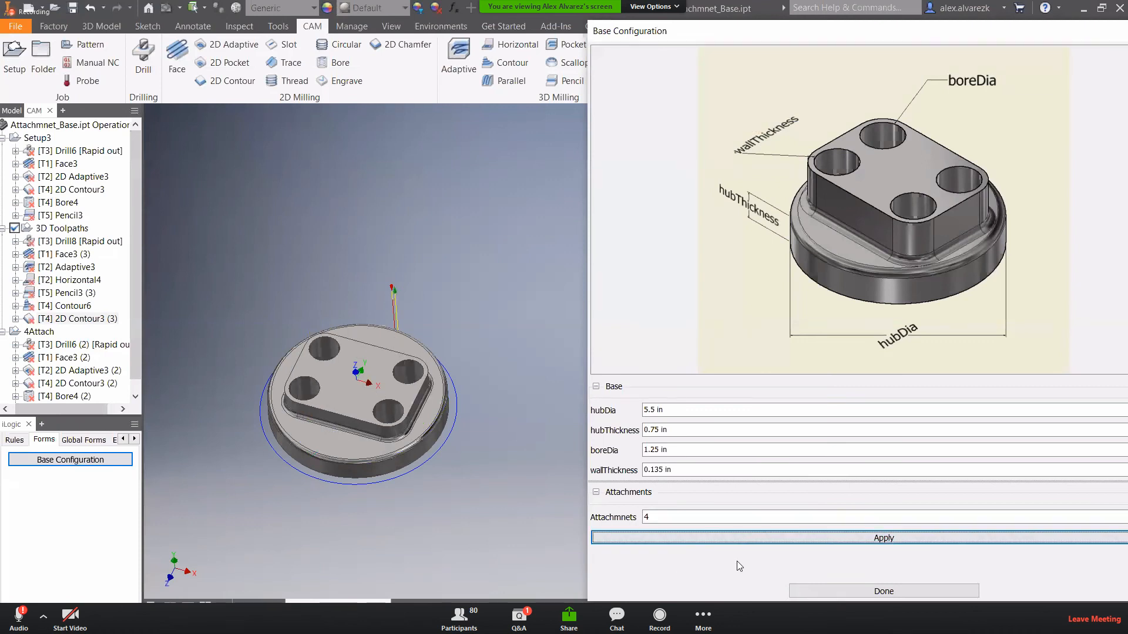
click(858, 593)
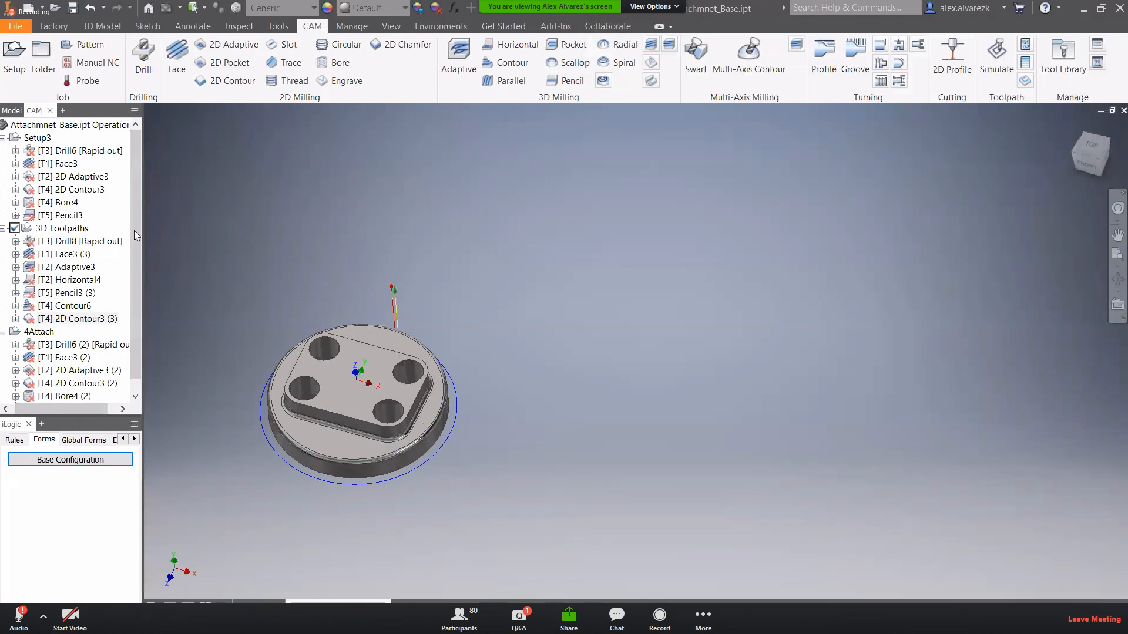
- Regenerate the 3D Toolpaths setup for the four-attachment base and review each operation's toolpath from Drill8 through 2D Contour3 (3)
click(62, 229)
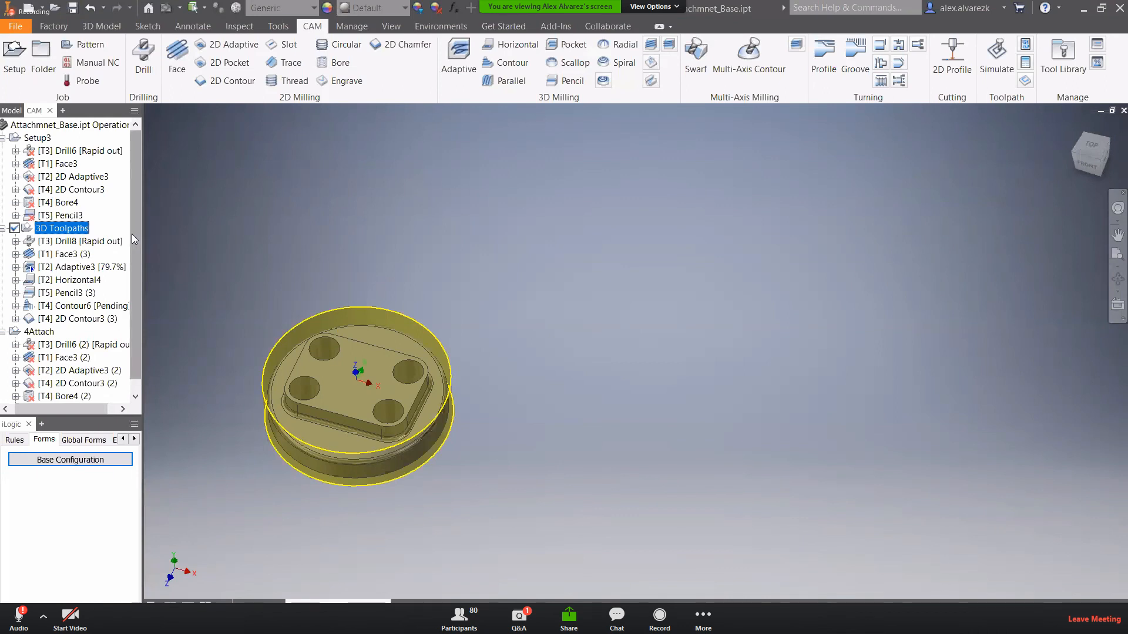
click(85, 242)
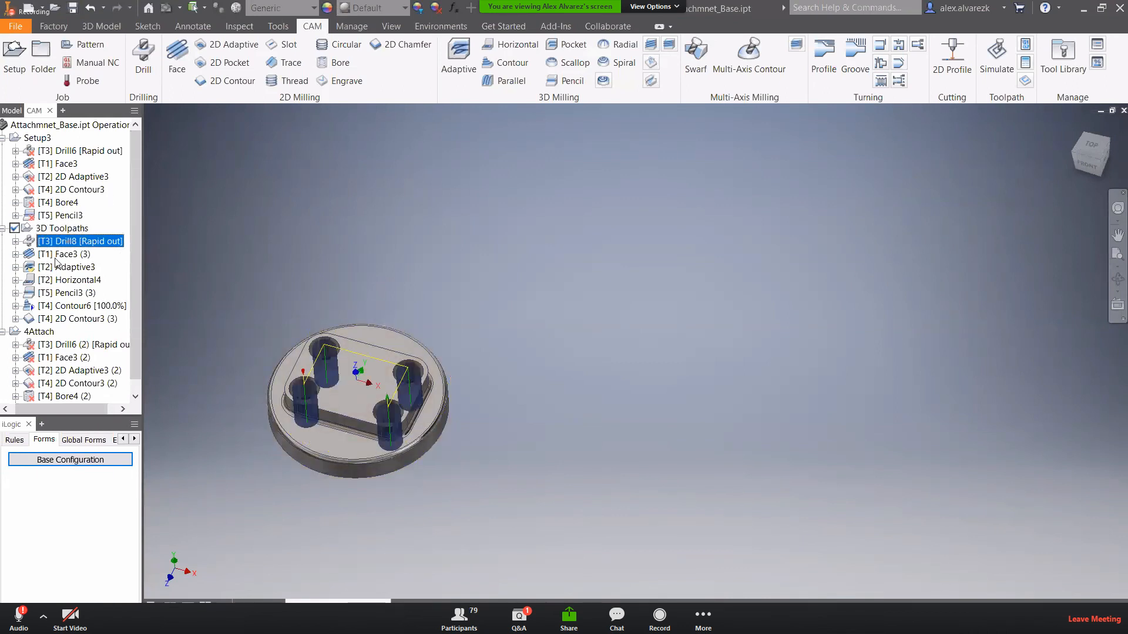
click(56, 255)
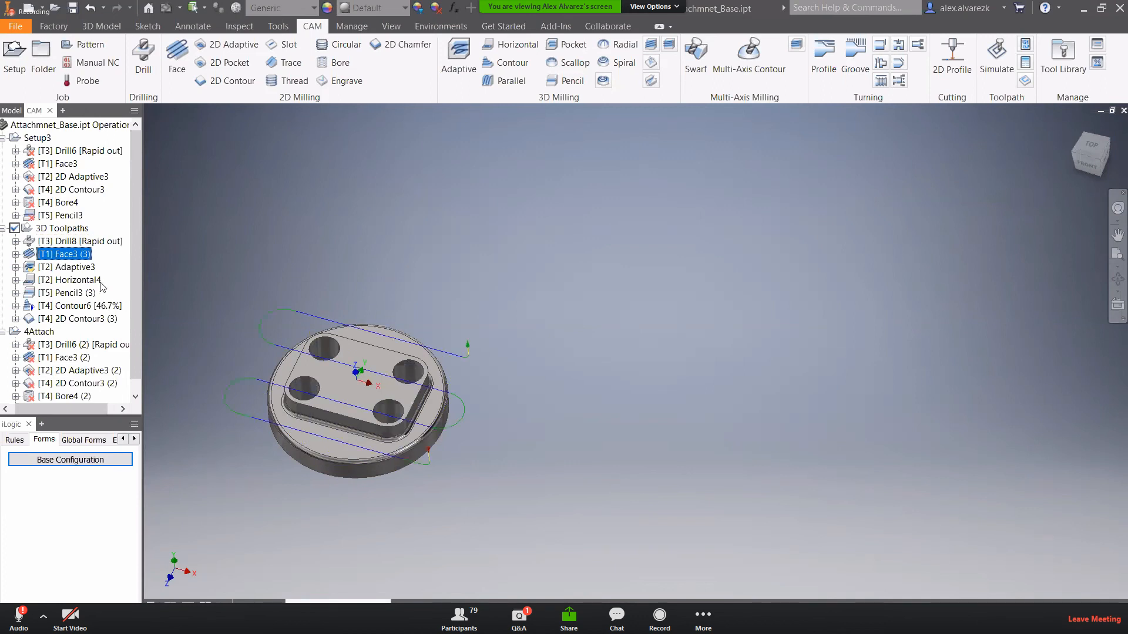
click(73, 267)
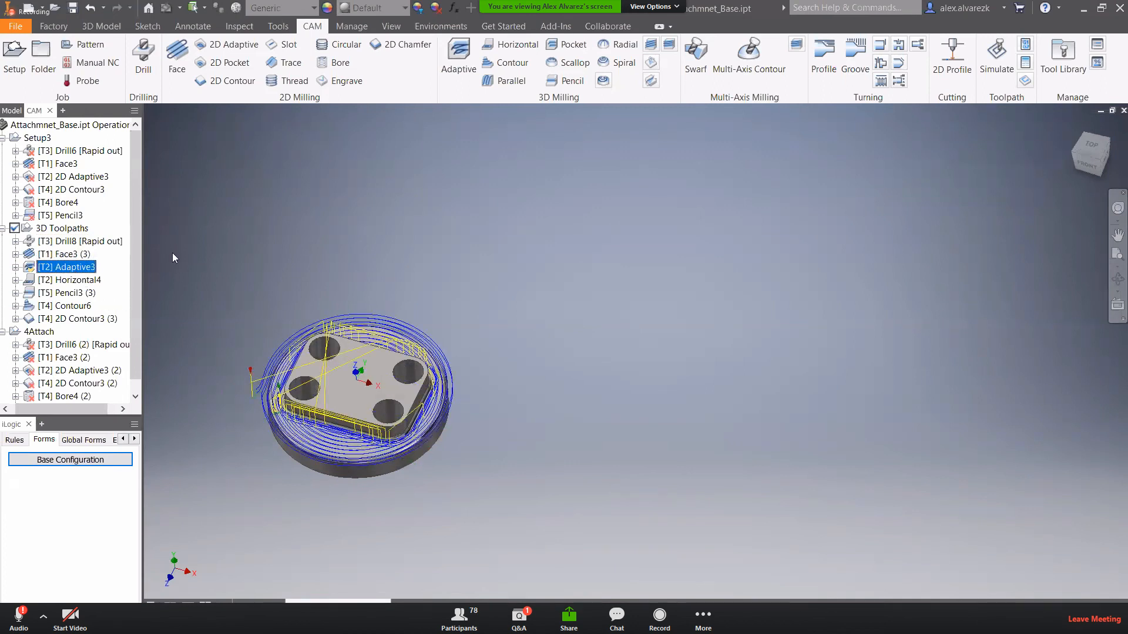
click(65, 281)
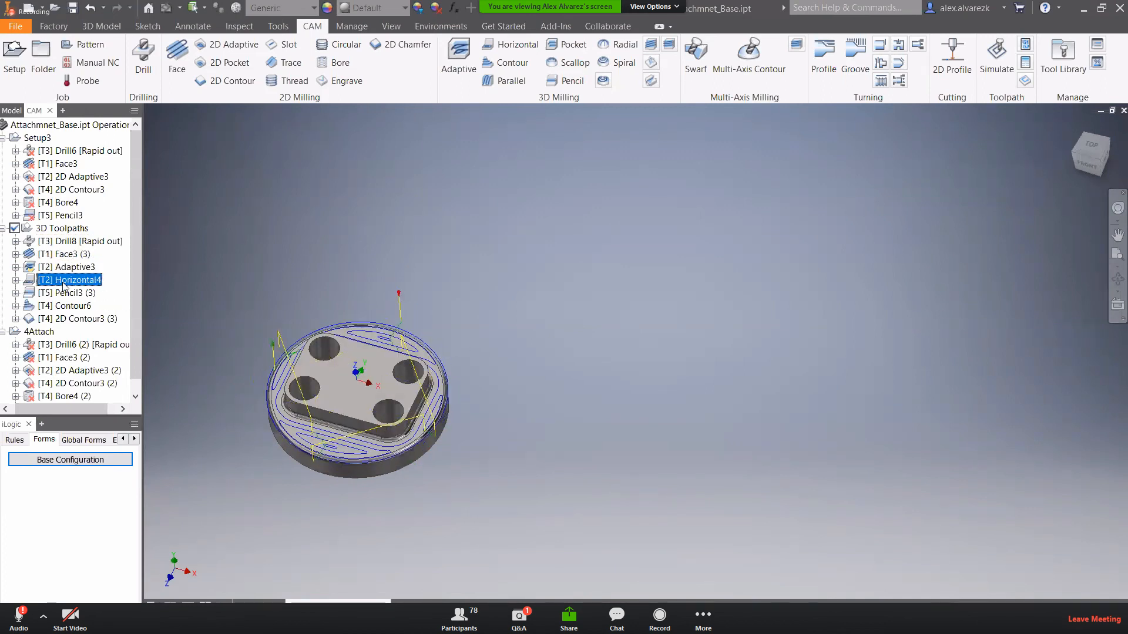
click(74, 293)
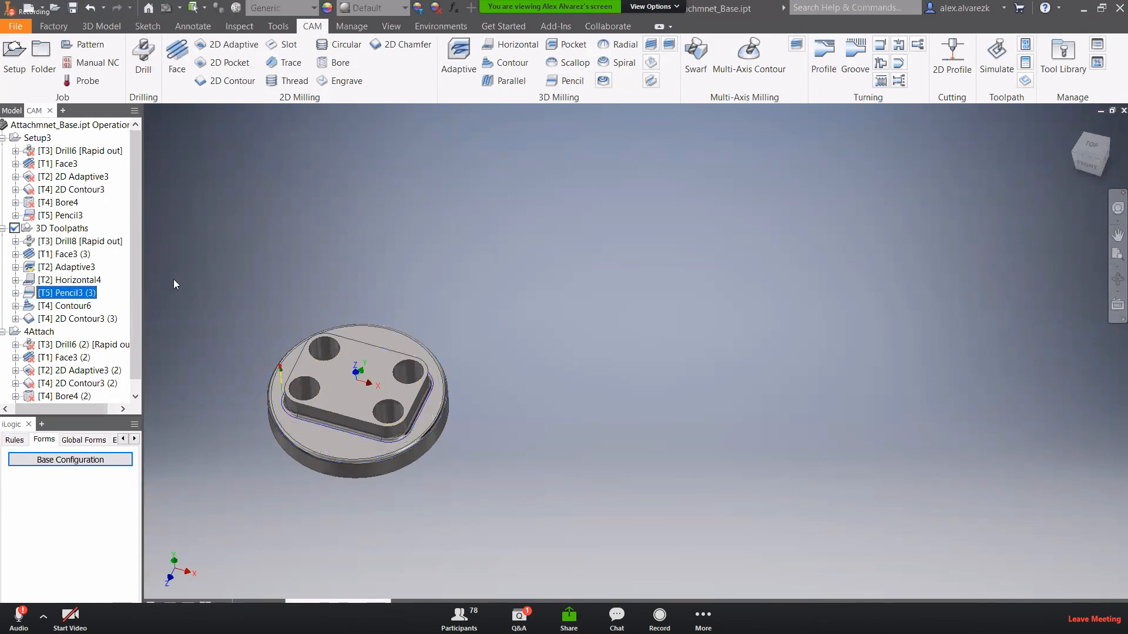
click(81, 306)
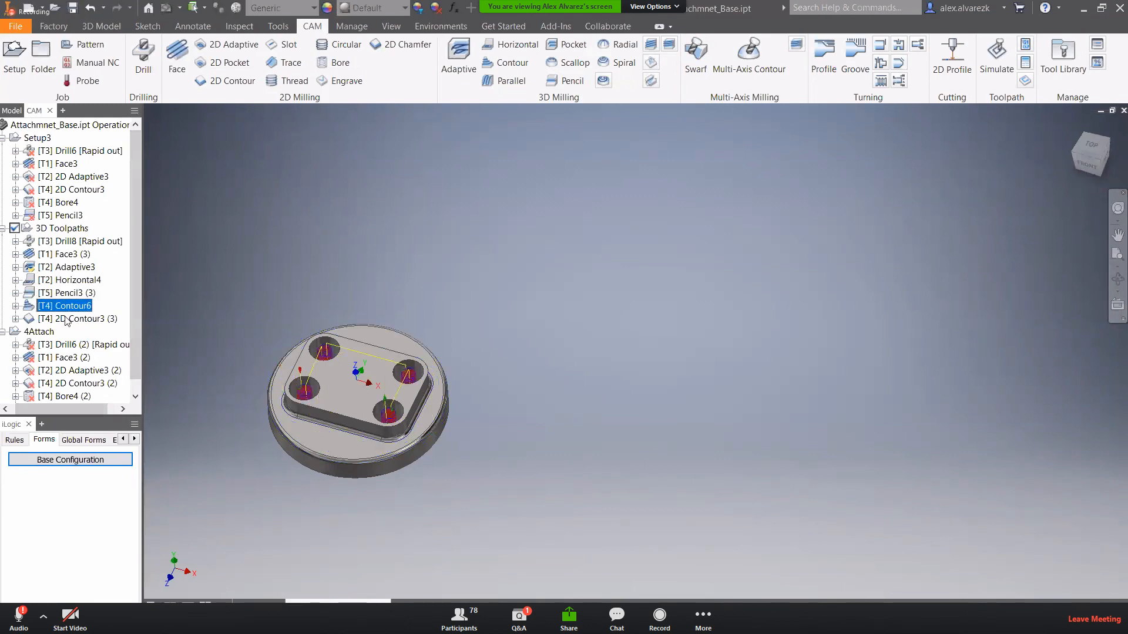
click(66, 319)
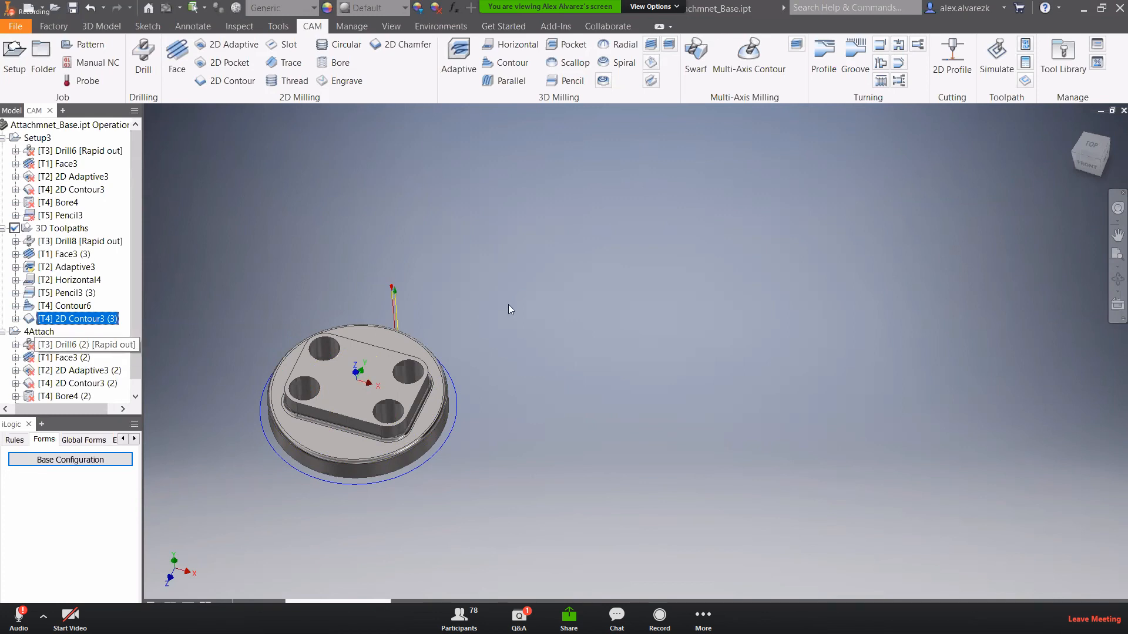
shift+middle_drag(189, 235, 188, 220)
- Change the base configuration to 2 attachments and apply it to the model
click(138, 228)
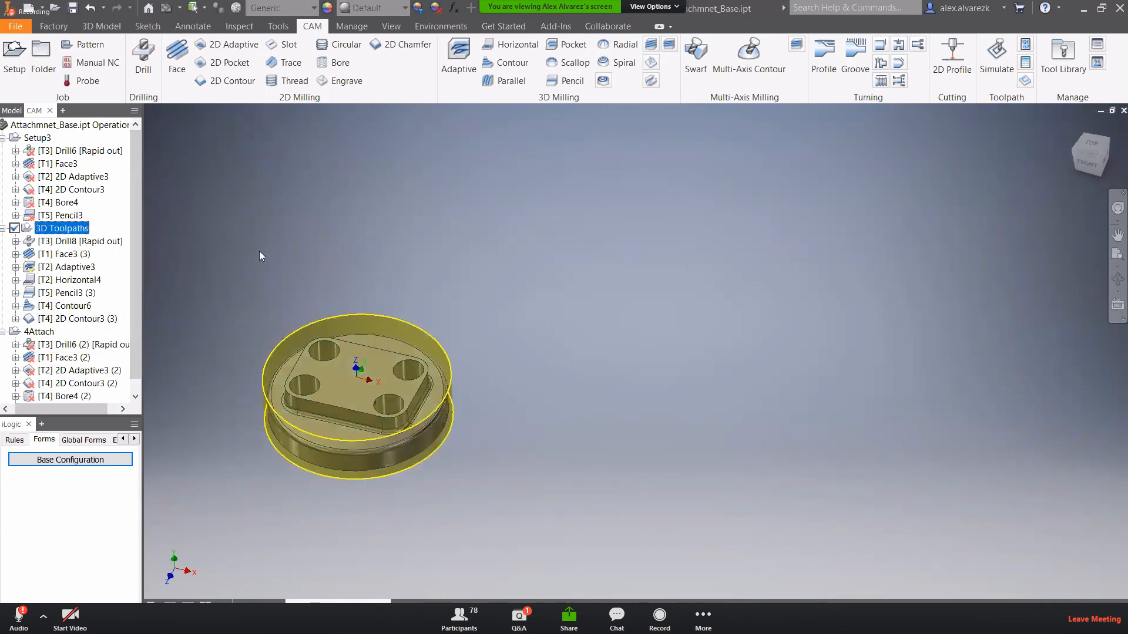
click(70, 459)
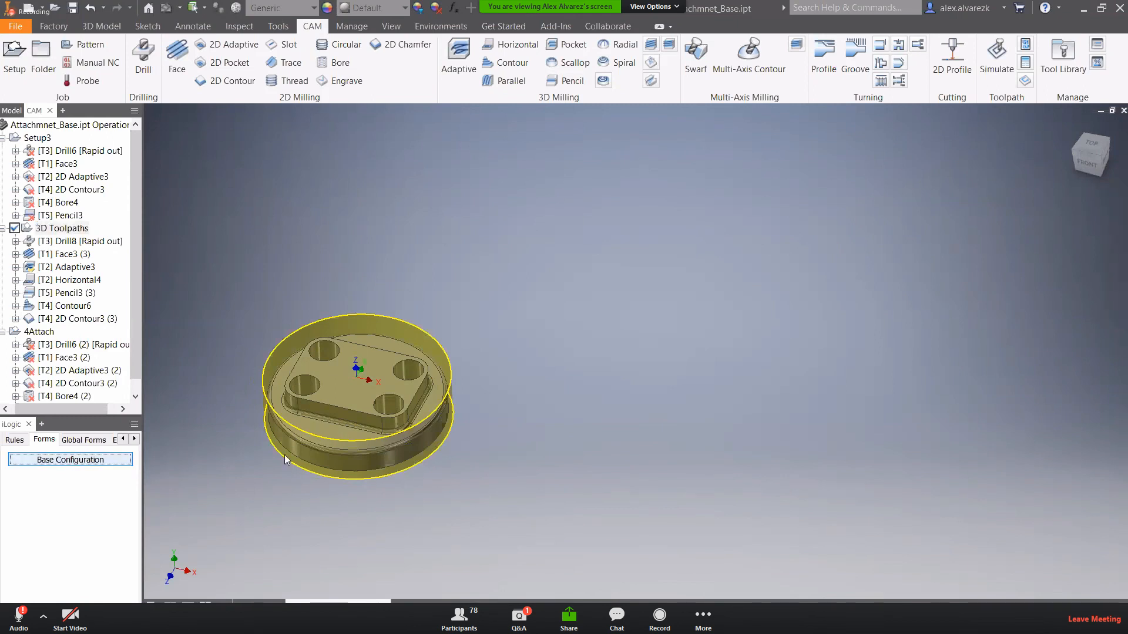
click(646, 520)
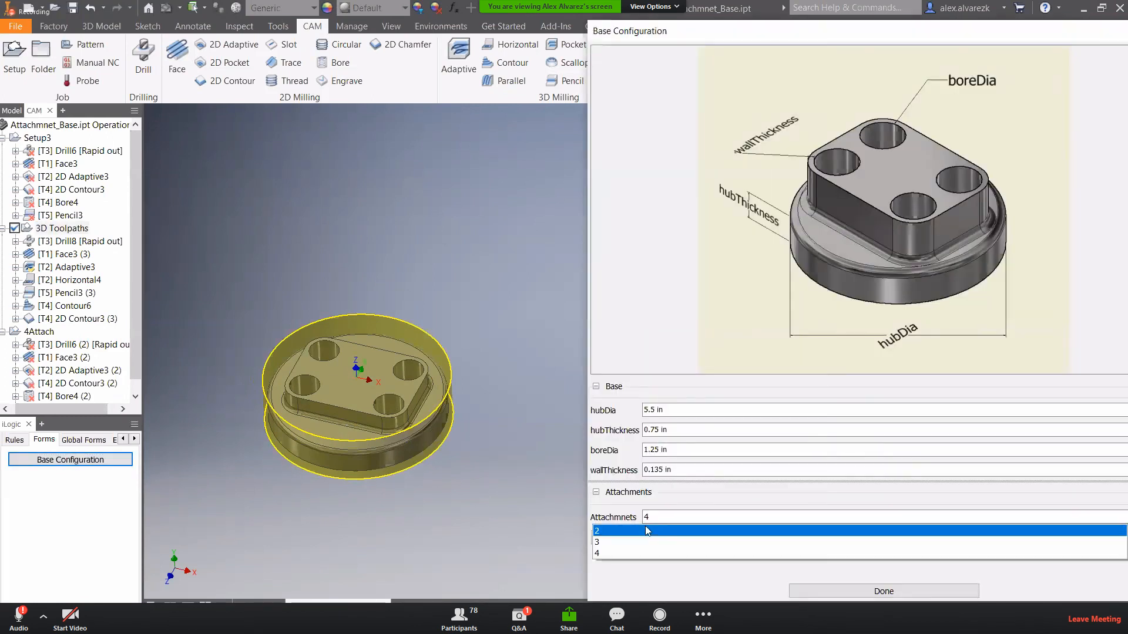
click(645, 526)
click(650, 536)
click(884, 591)
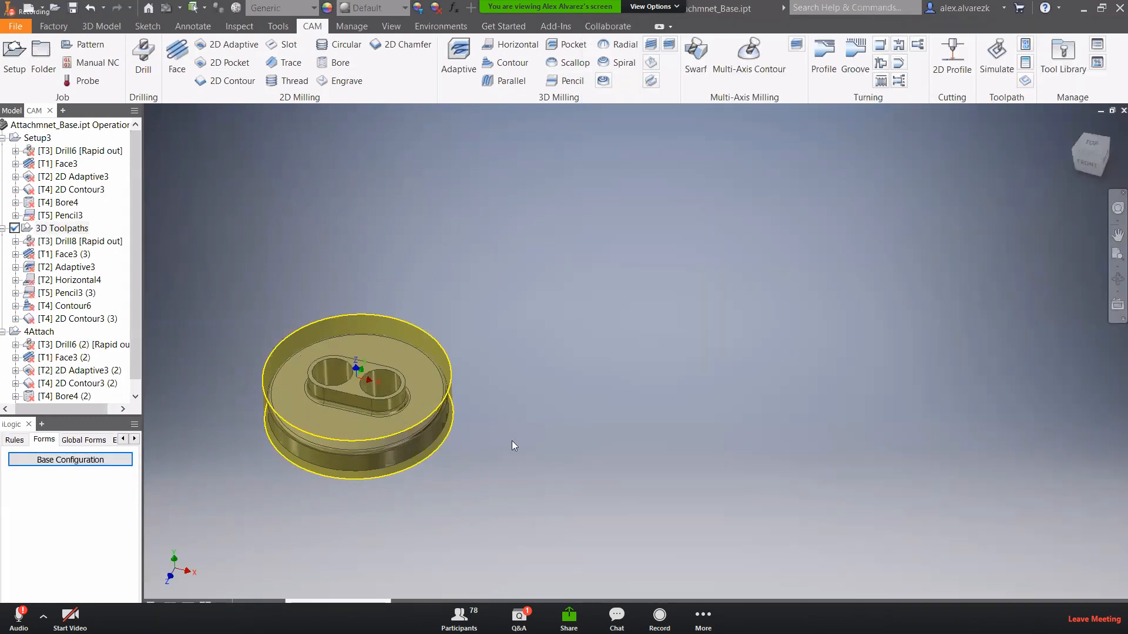
- Regenerate the 3D Toolpaths setup for the two-attachment base and review its face, adaptive, horizontal and contour toolpaths
click(47, 230)
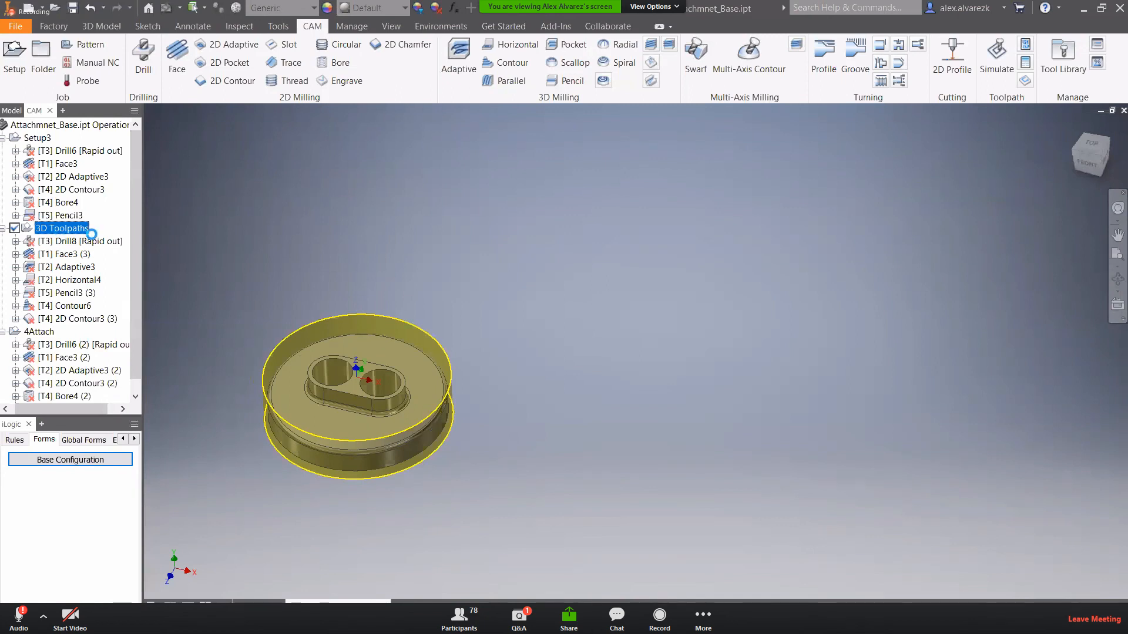
click(83, 242)
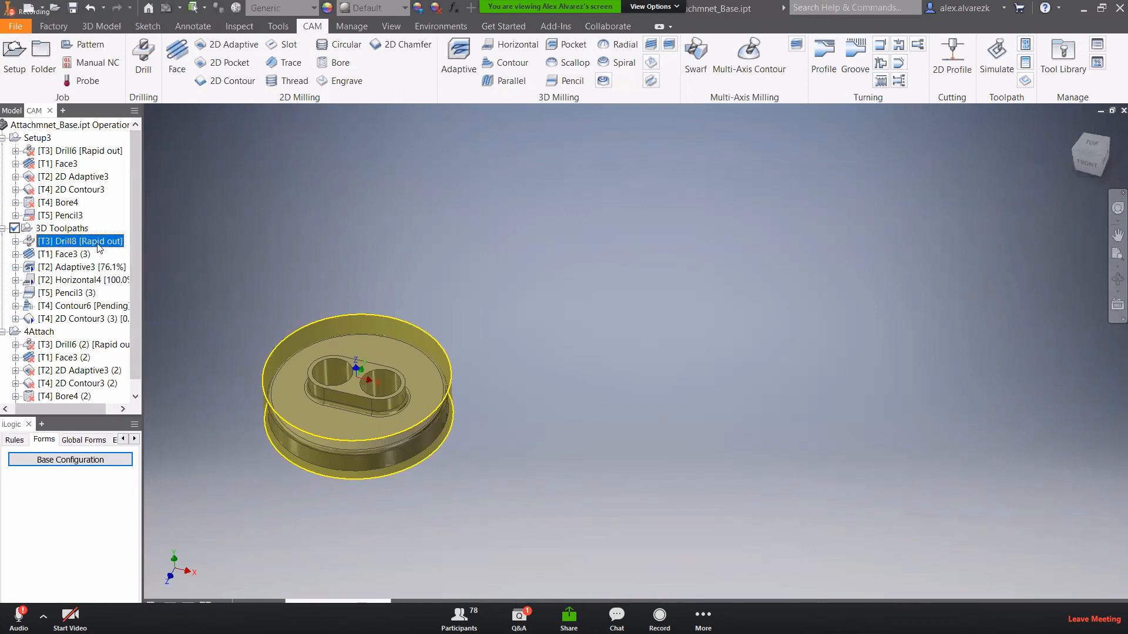
click(83, 255)
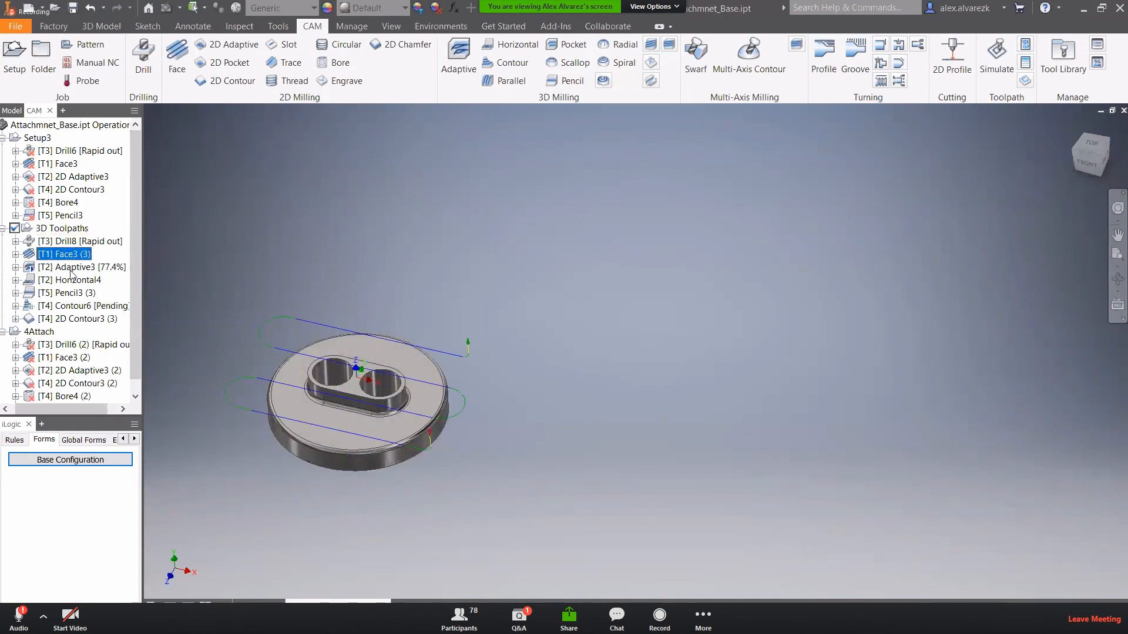
click(71, 269)
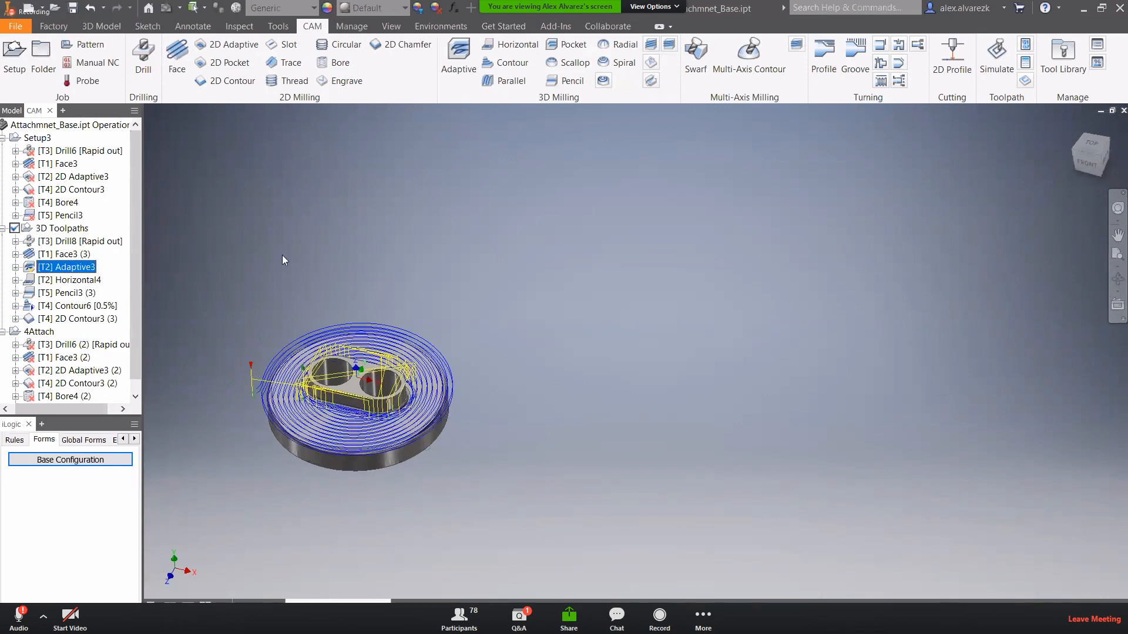
click(61, 293)
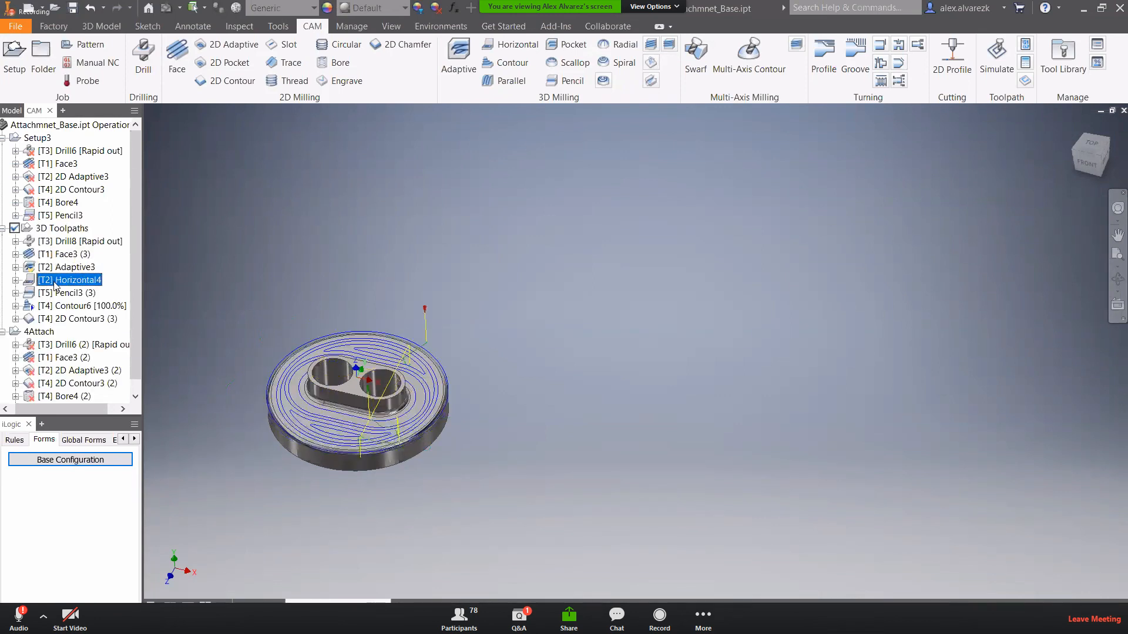
click(74, 307)
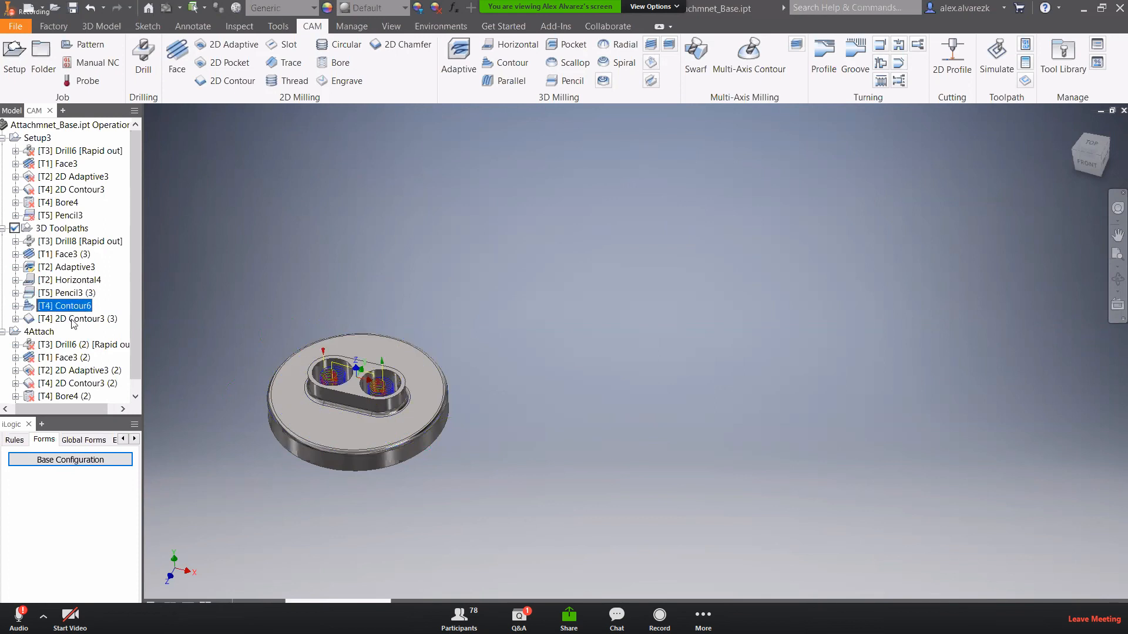
click(74, 321)
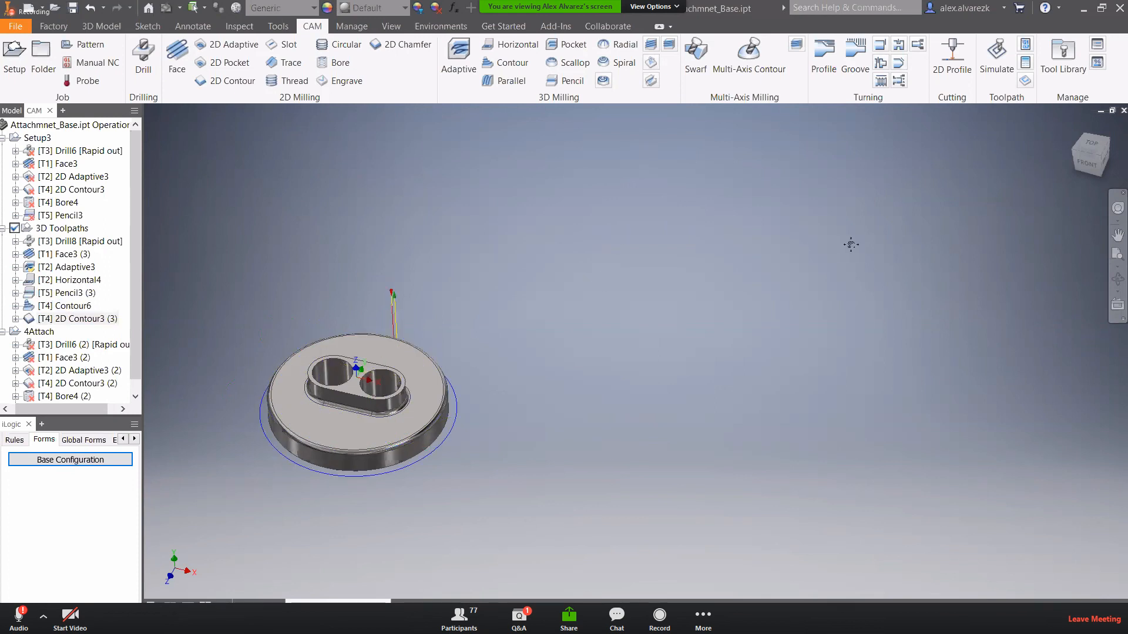
- Display the 3D Toolpaths setup's stock around the two-attachment base
middle_drag(588, 283, 856, 236)
scroll(820, 265, up, 3)
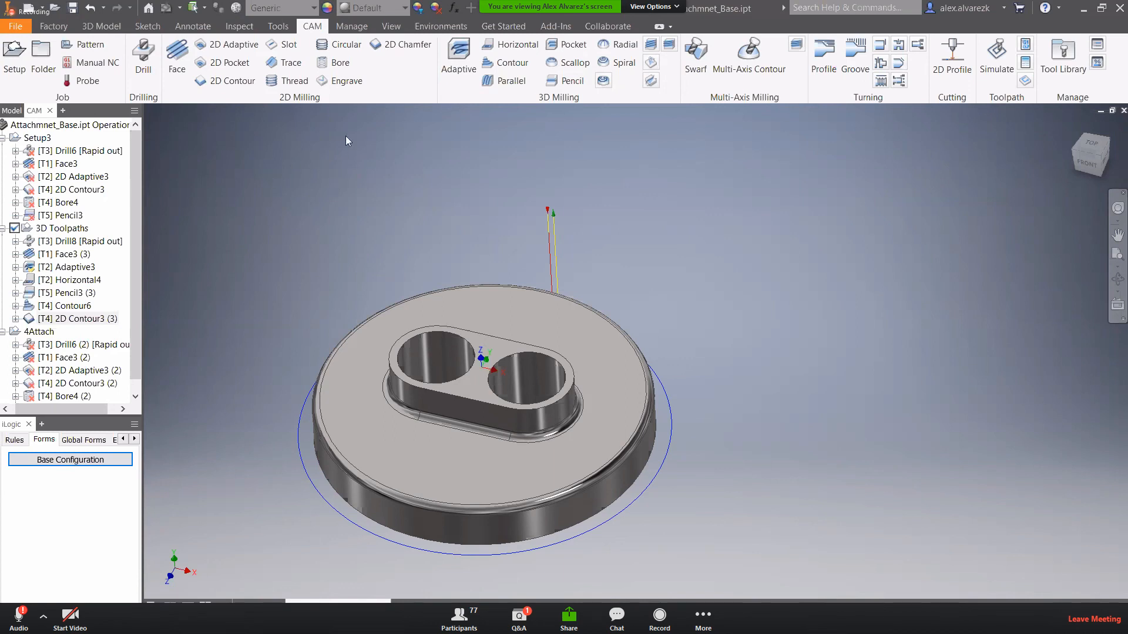
click(65, 229)
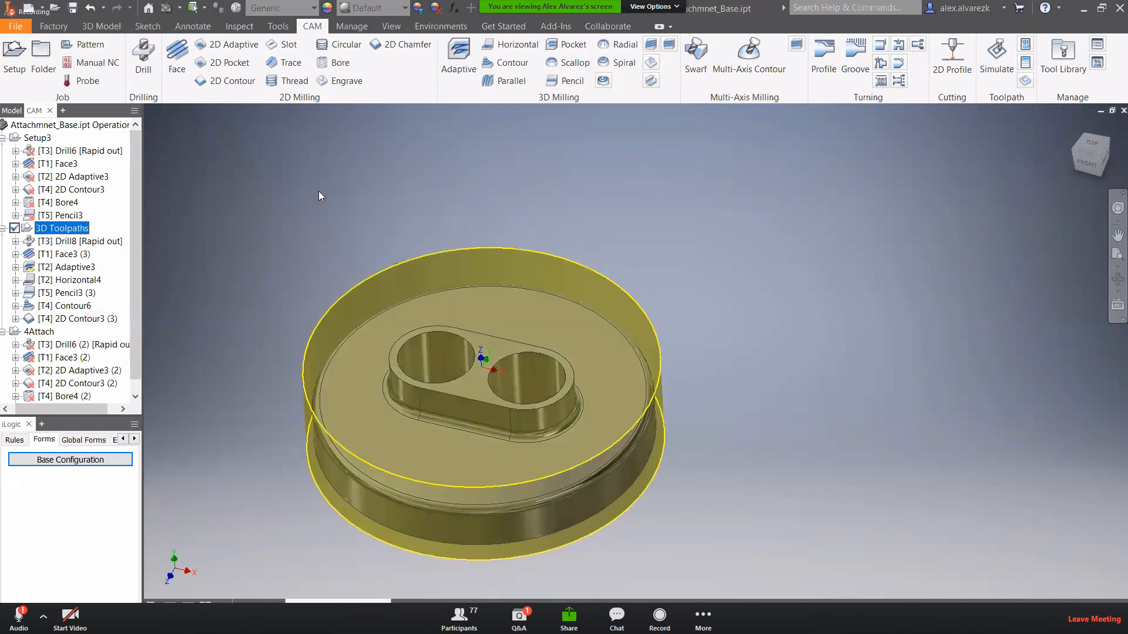
- Switch to the presentation and the What's New in Autodesk 2020 web page, highlighting the page's address
key(alt+Tab)
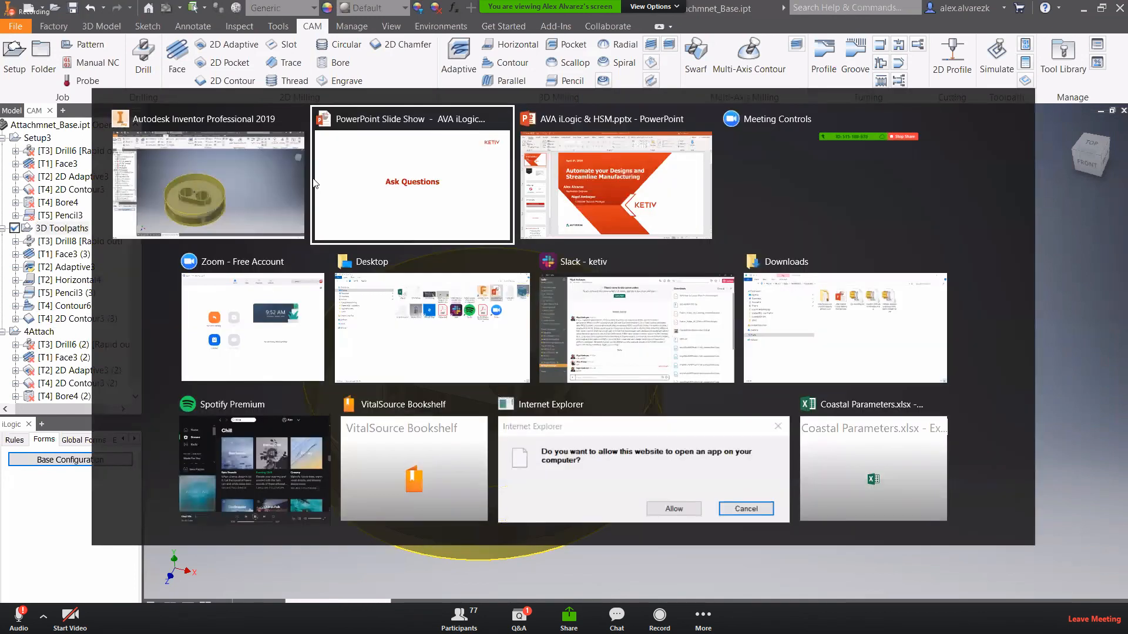
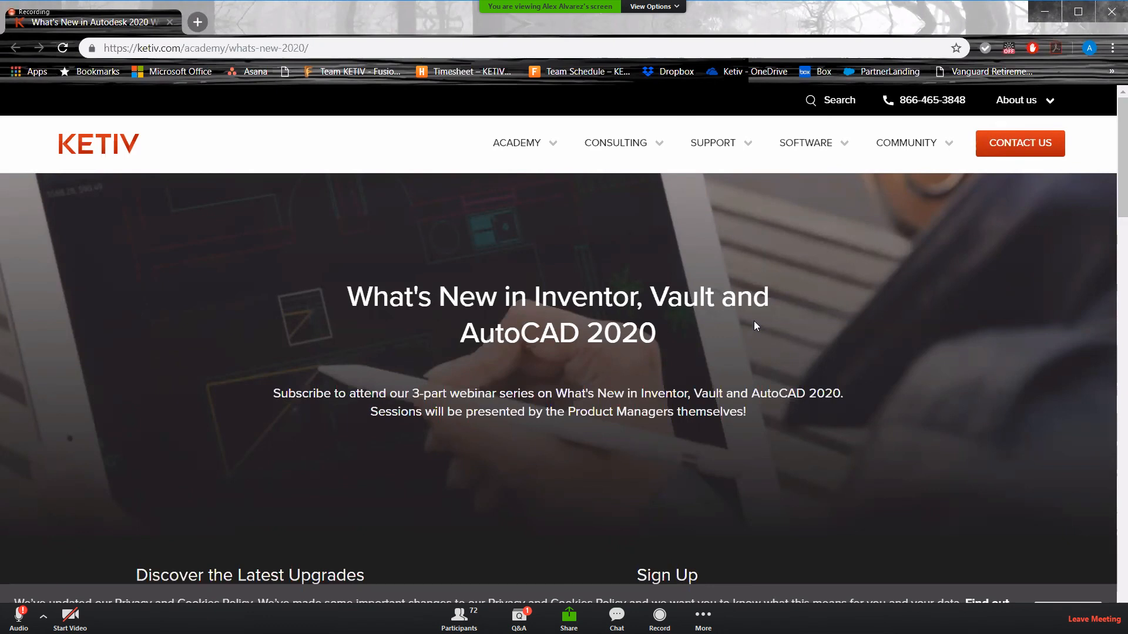
click(339, 49)
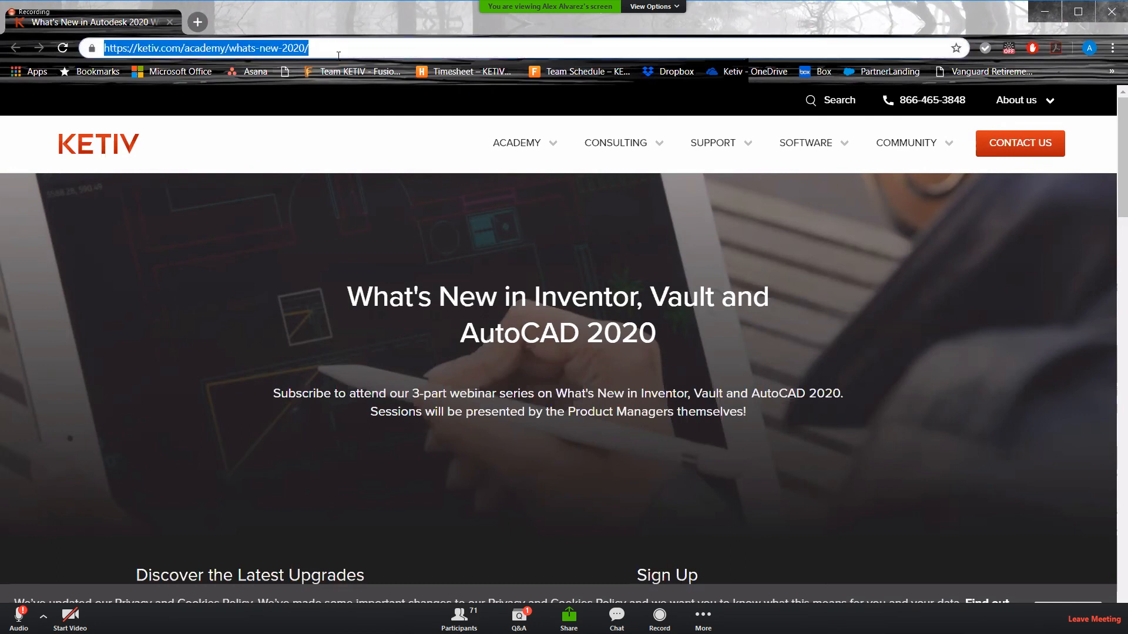
key(alt+Tab)
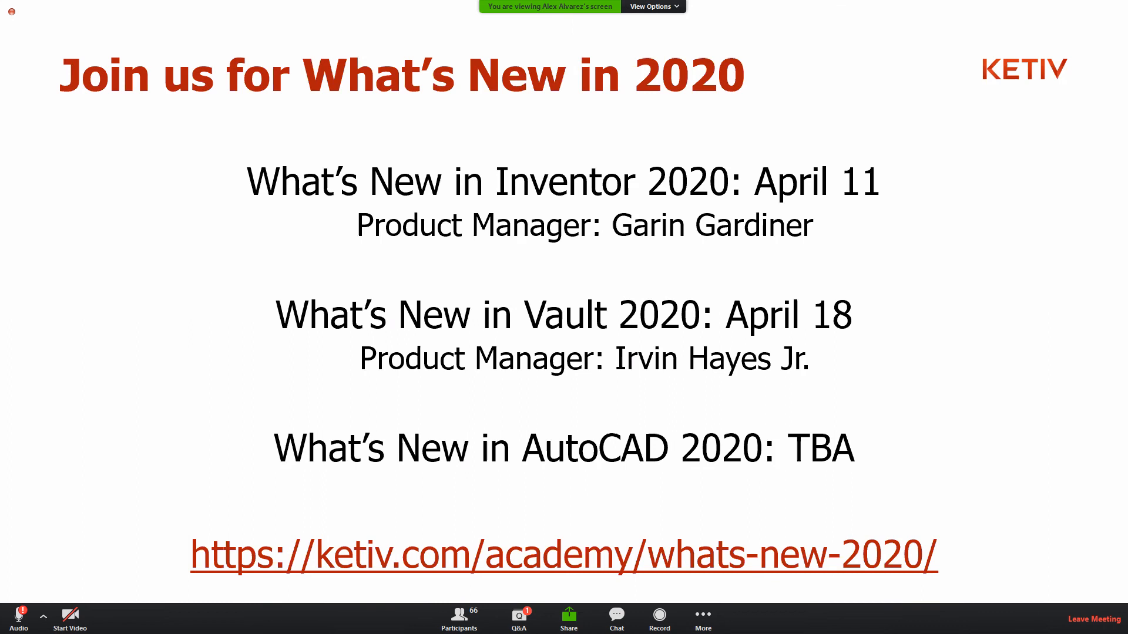
- Switch back to Inventor and look through its help topics and learning resources
key(alt+Tab)
key(alt+Tab)
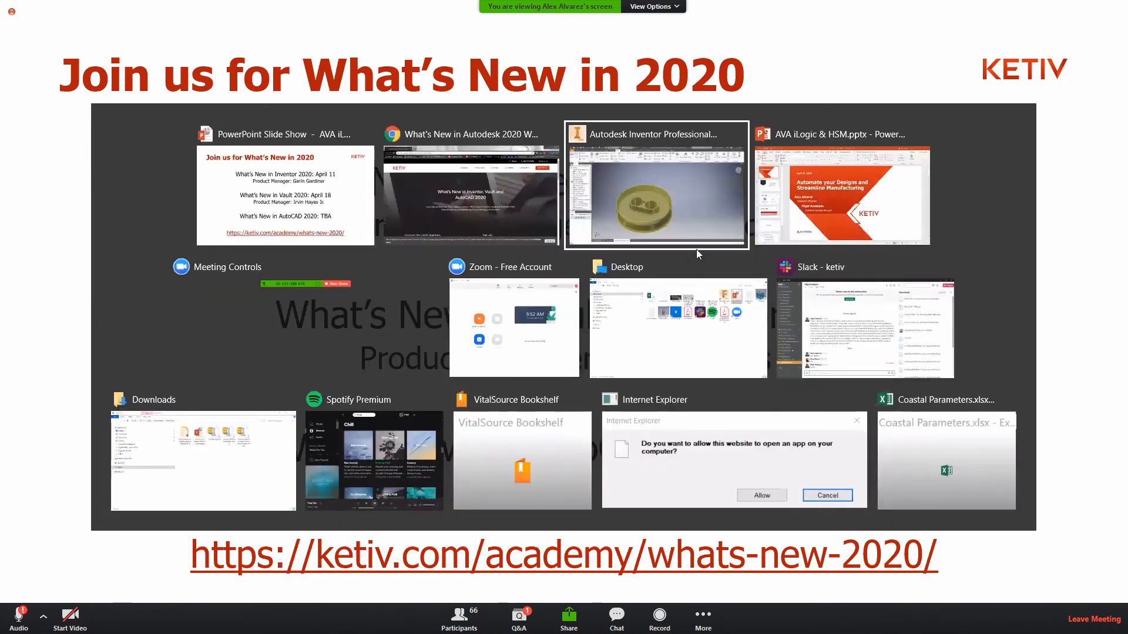
click(728, 183)
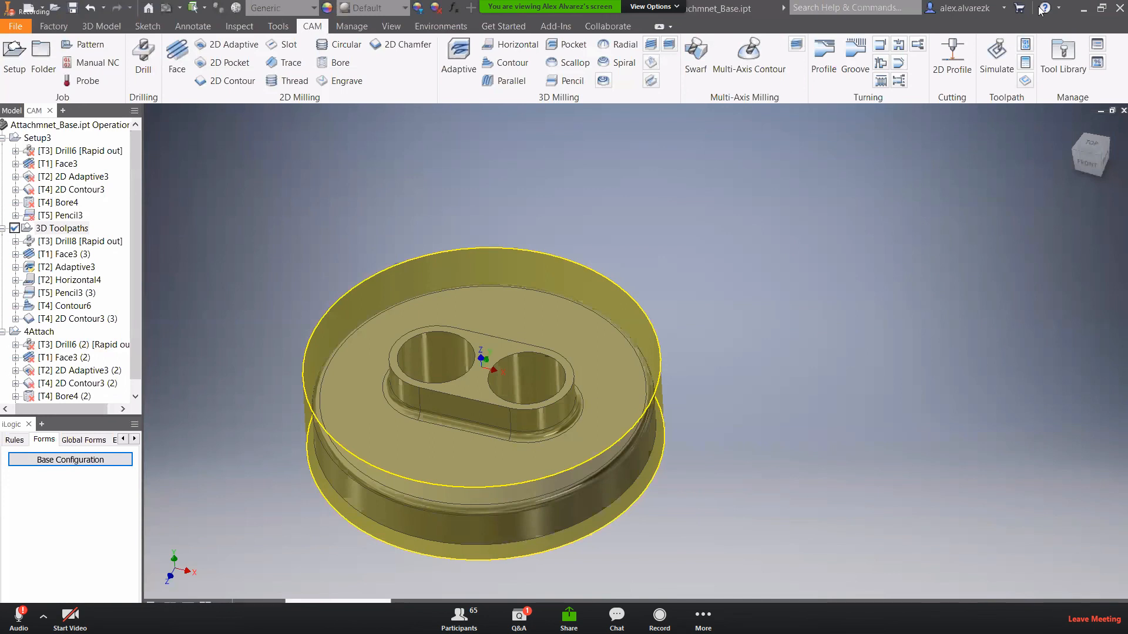
click(1059, 9)
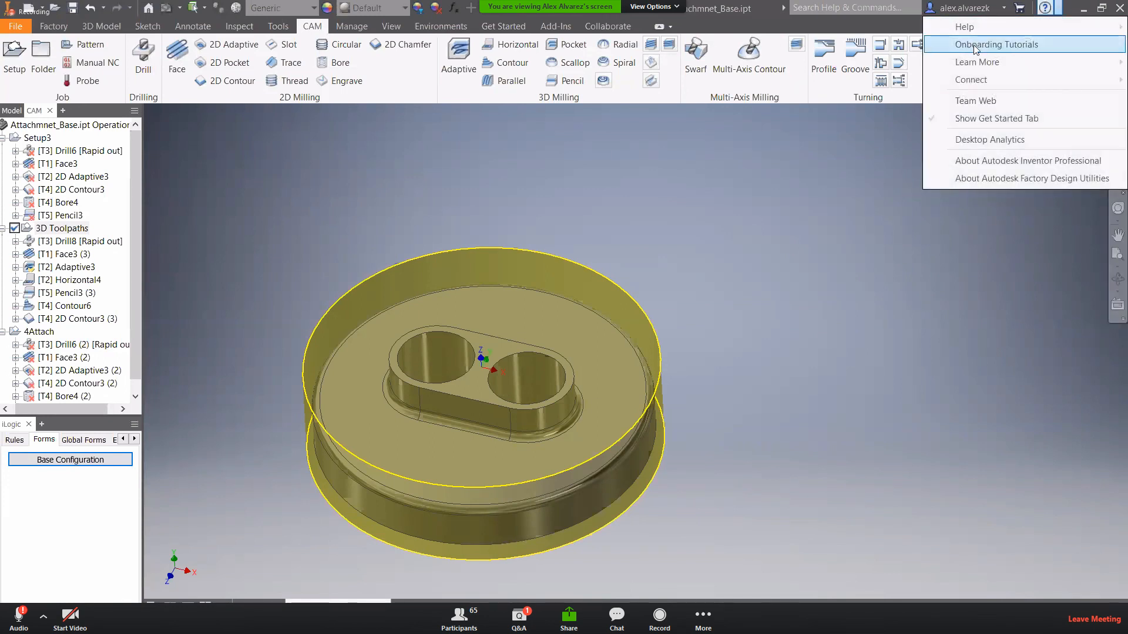
mouse_move(964, 62)
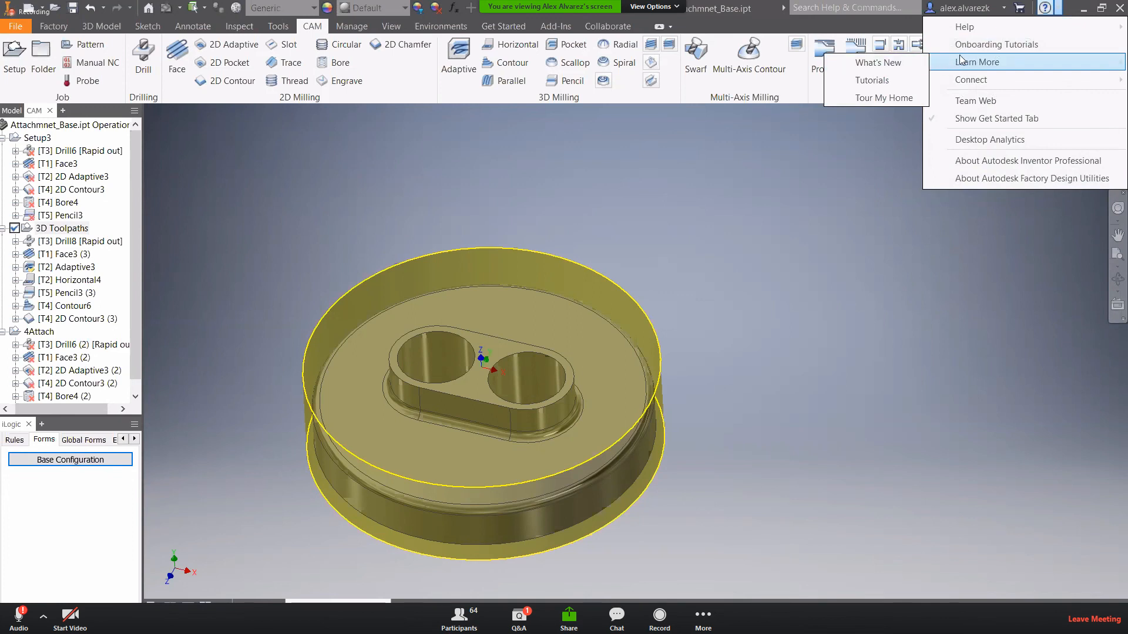
mouse_move(969, 28)
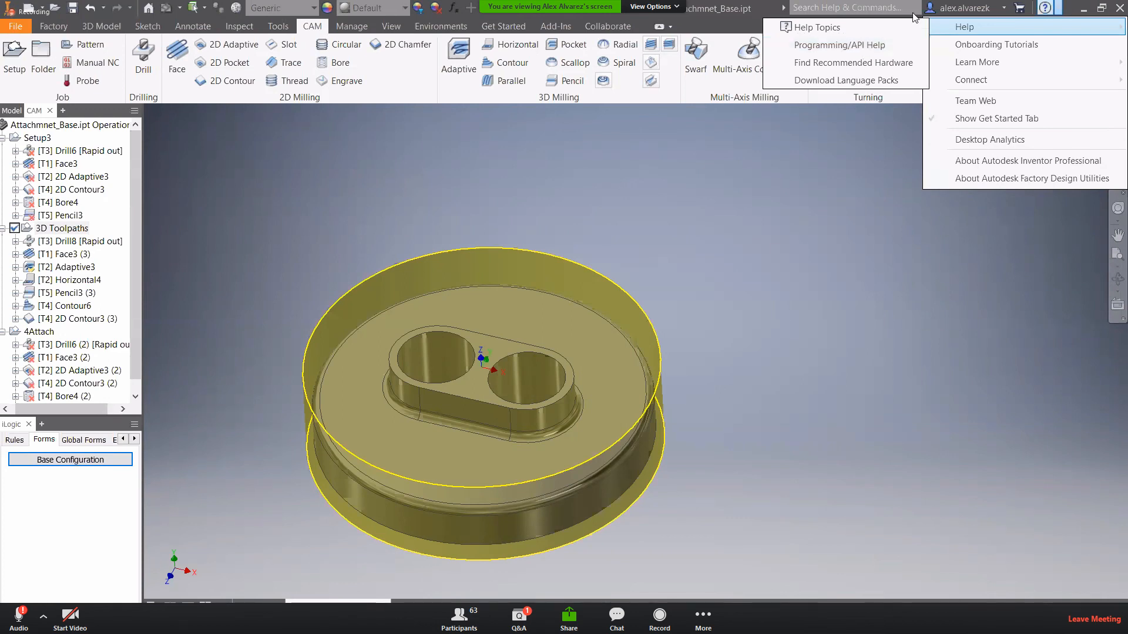
- Search the help and commands for "sweep" and examine the Sweep command's description
click(874, 6)
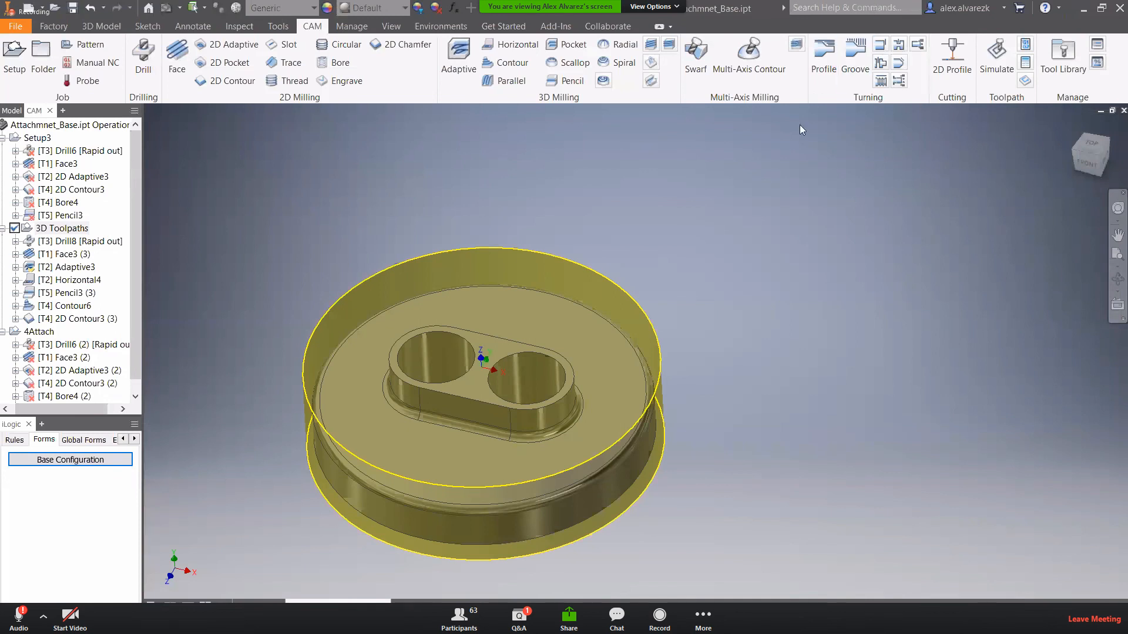
text(sweep)
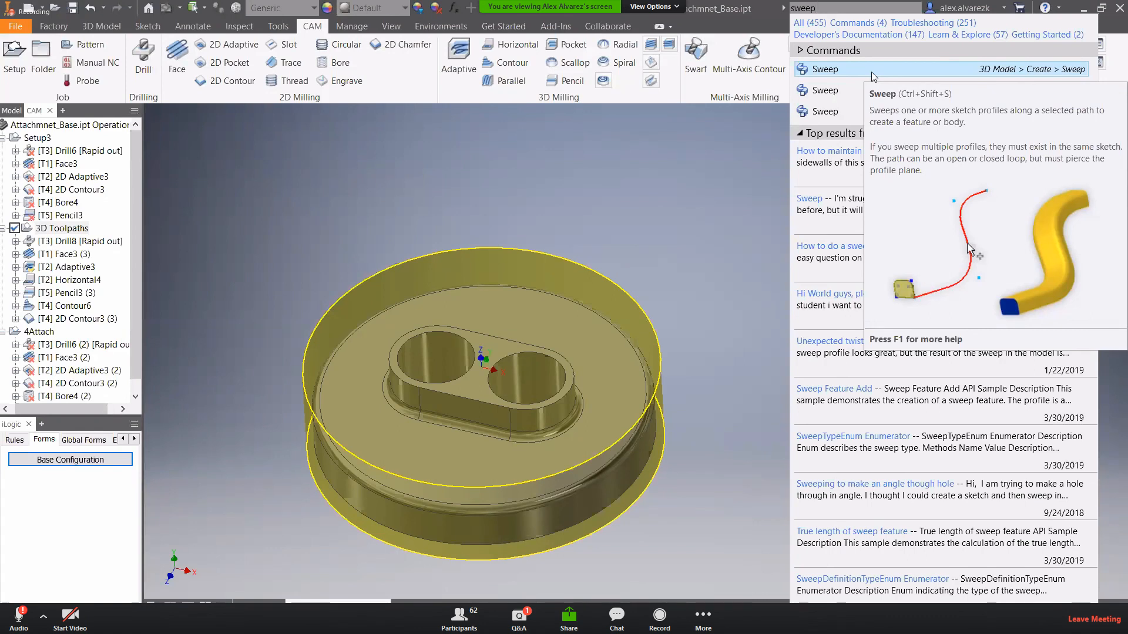
key(alt+Tab)
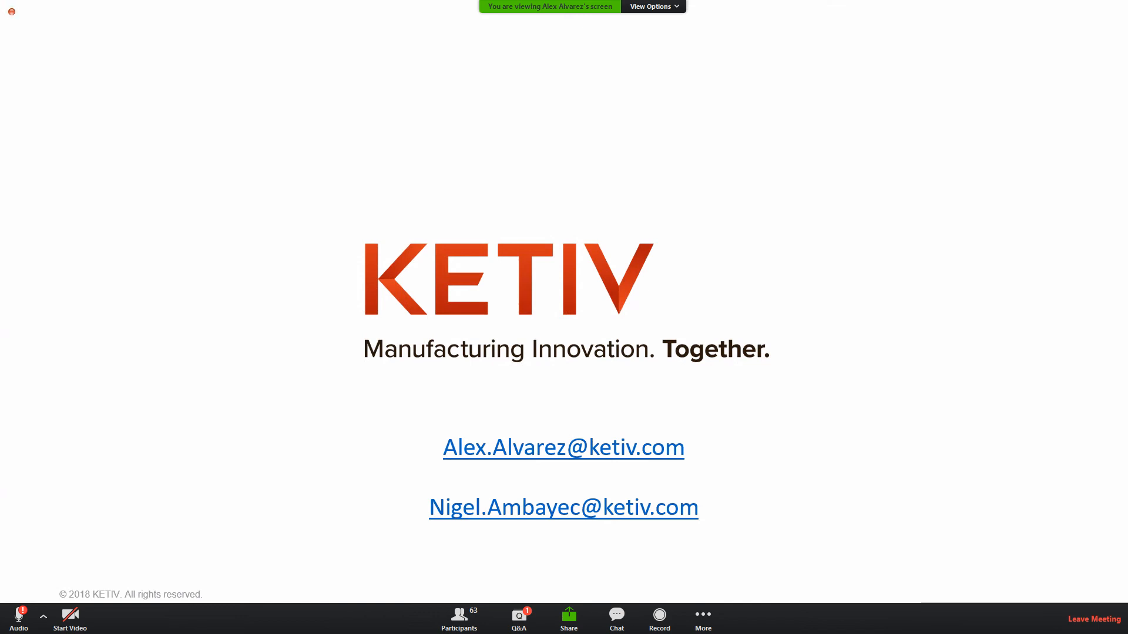
key(alt+Tab)
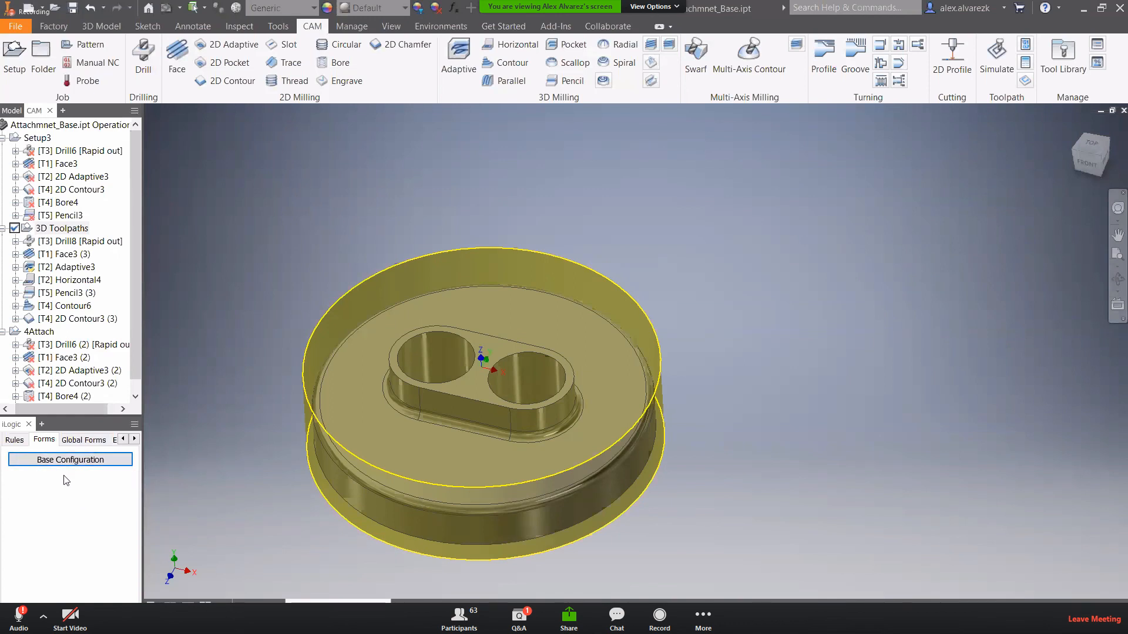
- Try out a new iLogic form containing the hubDia and hubThickness parameters, and close its editor
click(25, 441)
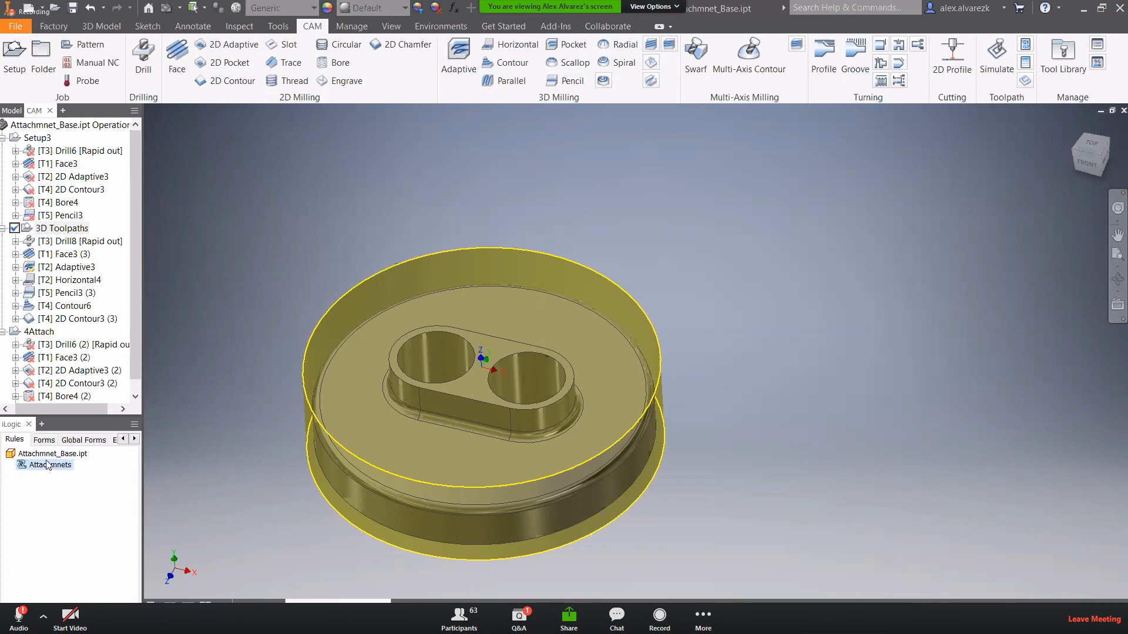
click(43, 441)
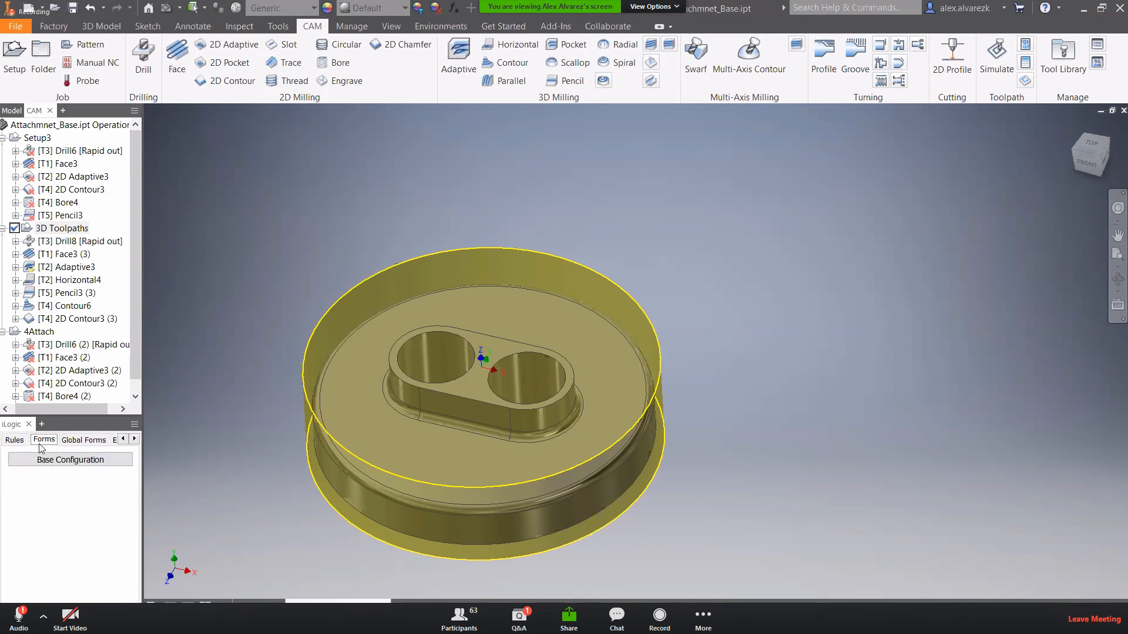
right_click(50, 479)
click(67, 486)
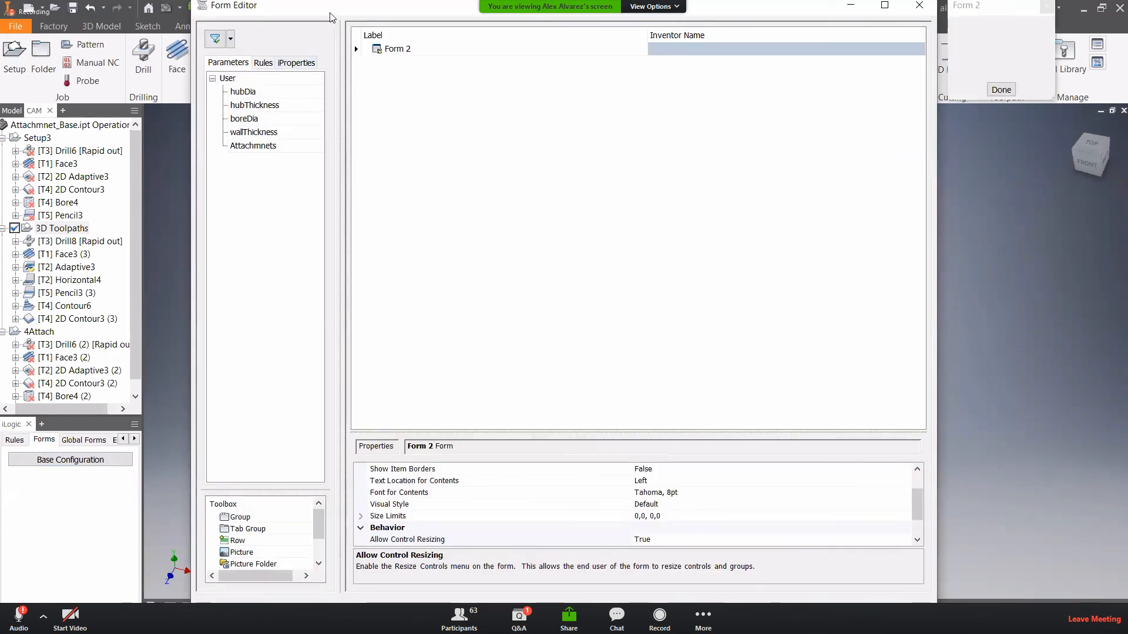
drag(333, 13, 326, 16)
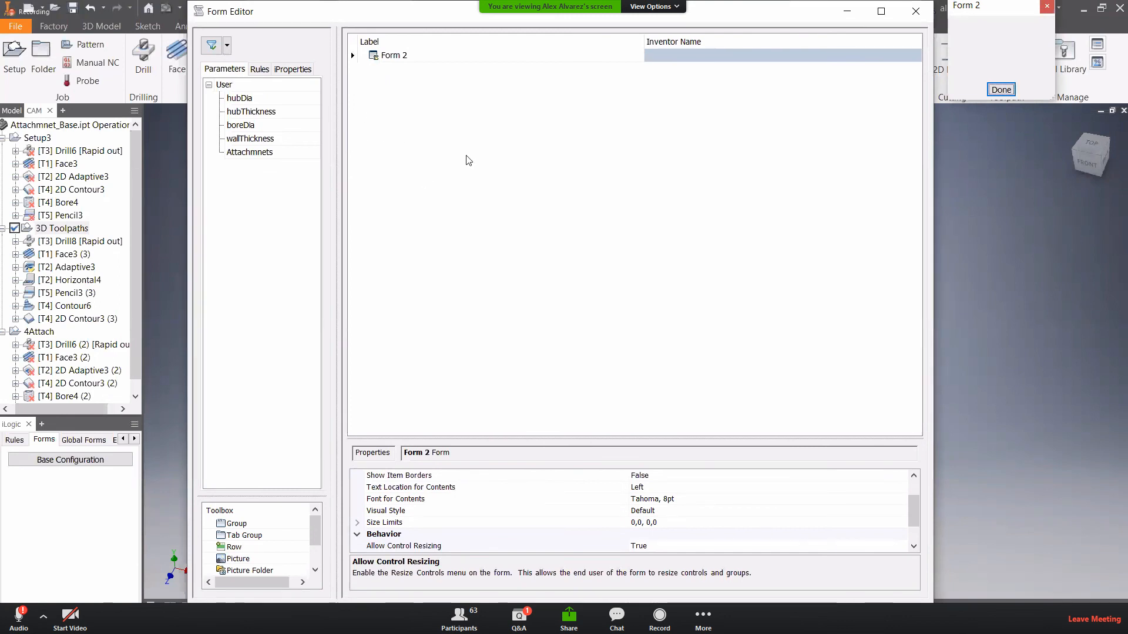
drag(774, 14, 689, 27)
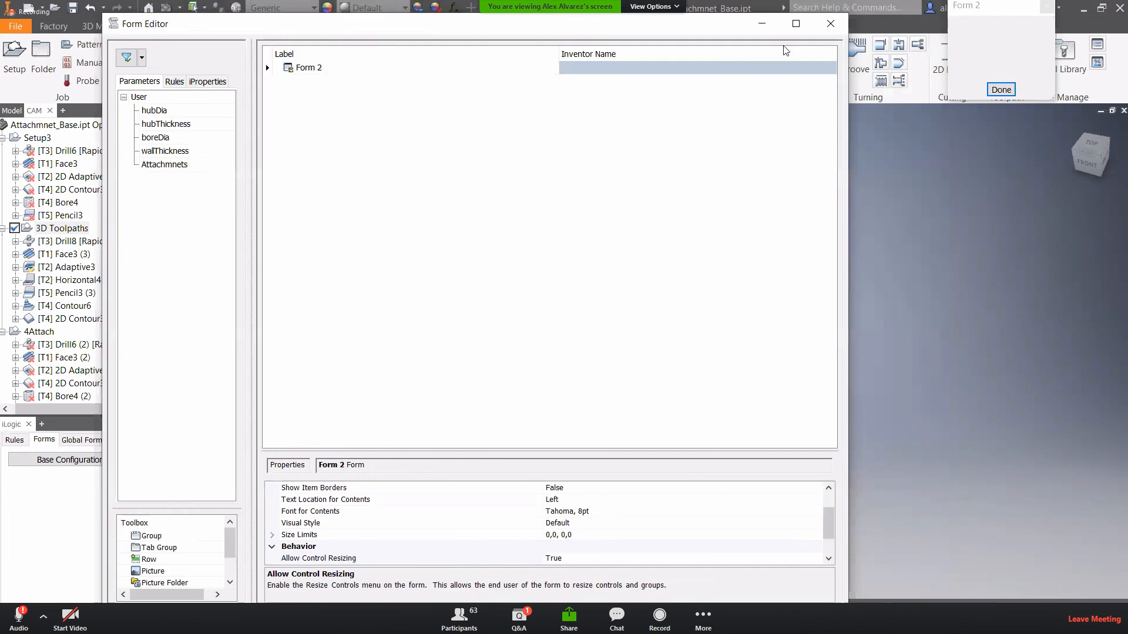
drag(972, 11, 930, 93)
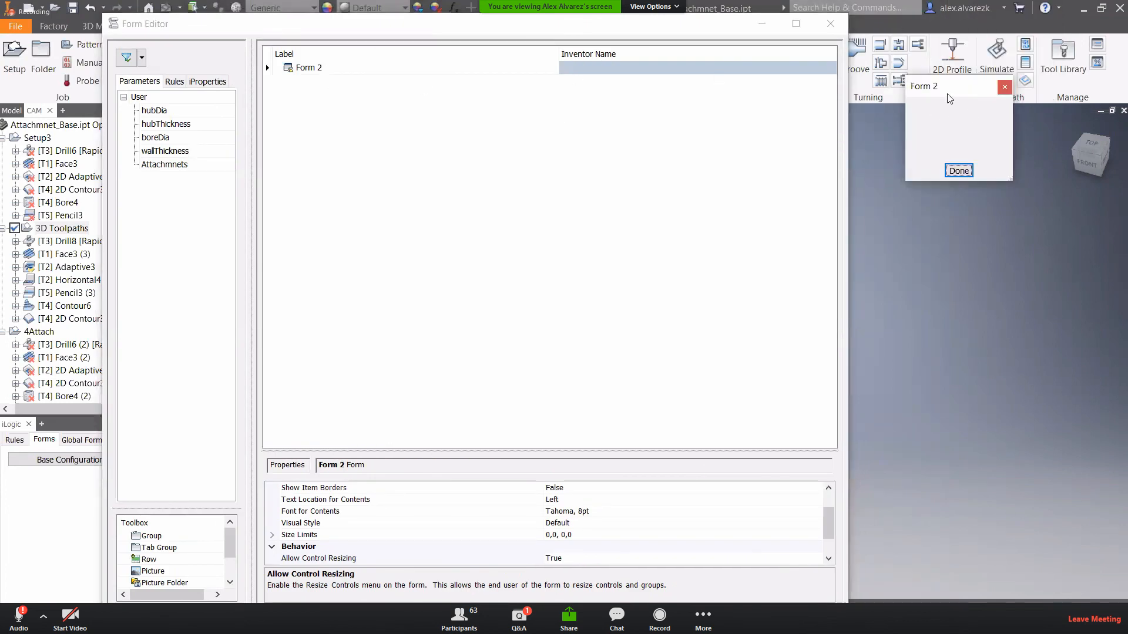
drag(948, 88, 943, 77)
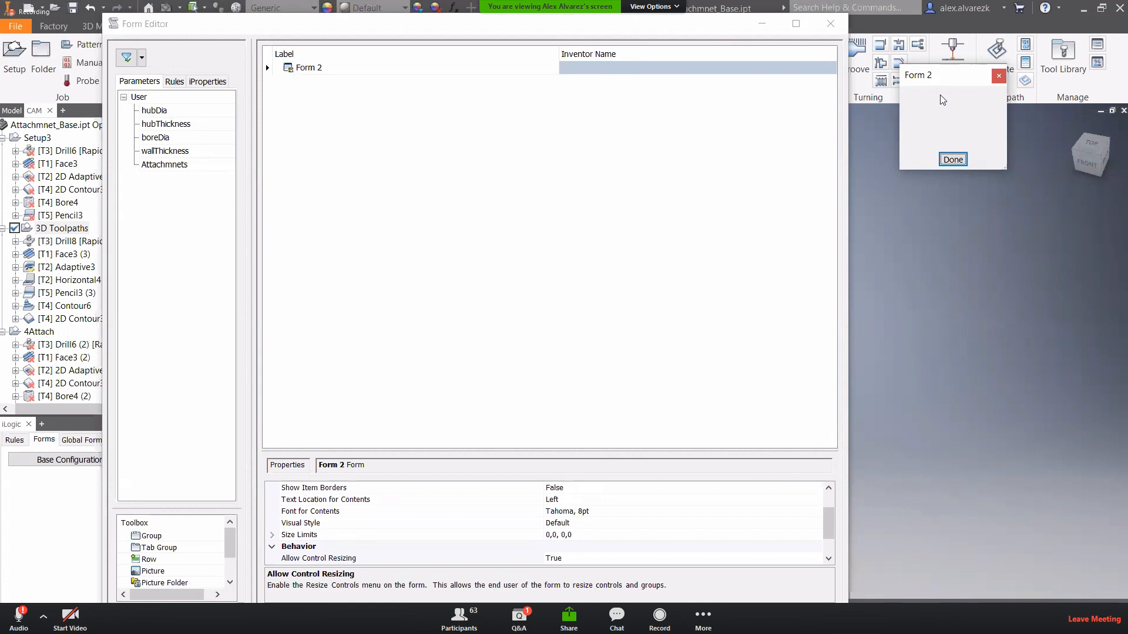
drag(156, 110, 314, 118)
drag(176, 125, 322, 118)
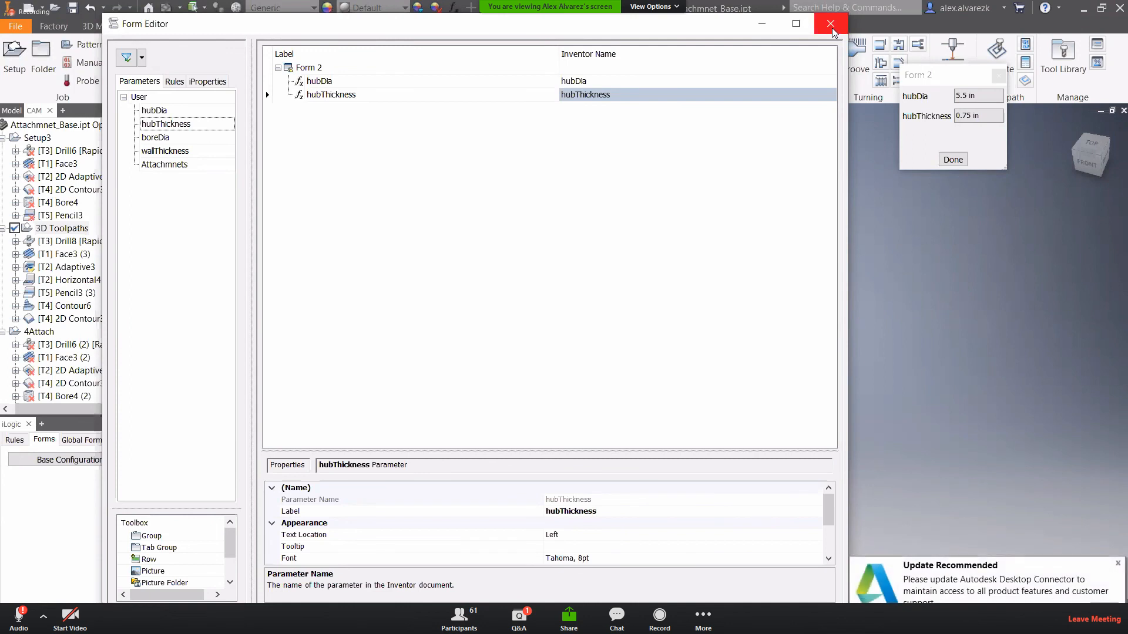
click(830, 29)
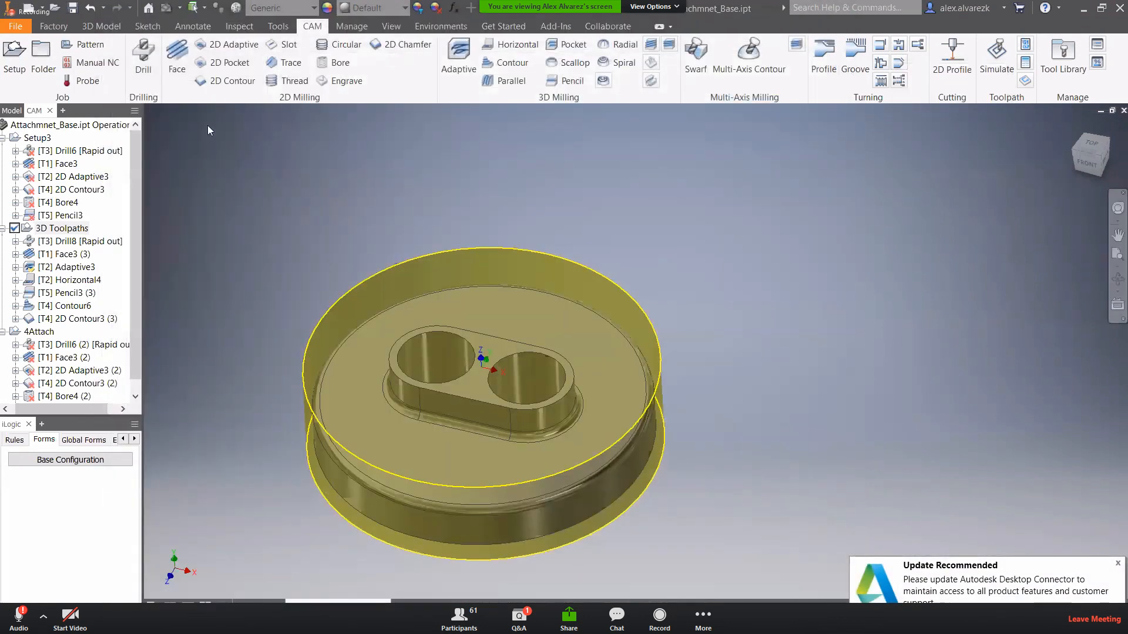
- Open the 3Attachment feature's Sketch2 for editing and examine the parameter that drives the upper bore's diameter dimension
click(13, 111)
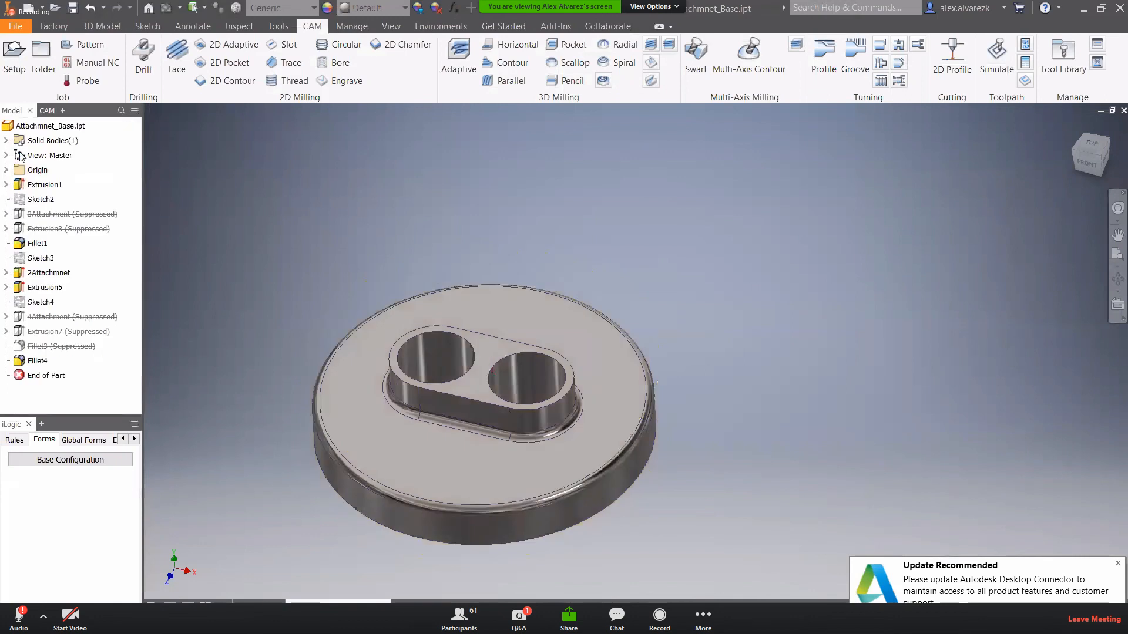
click(6, 184)
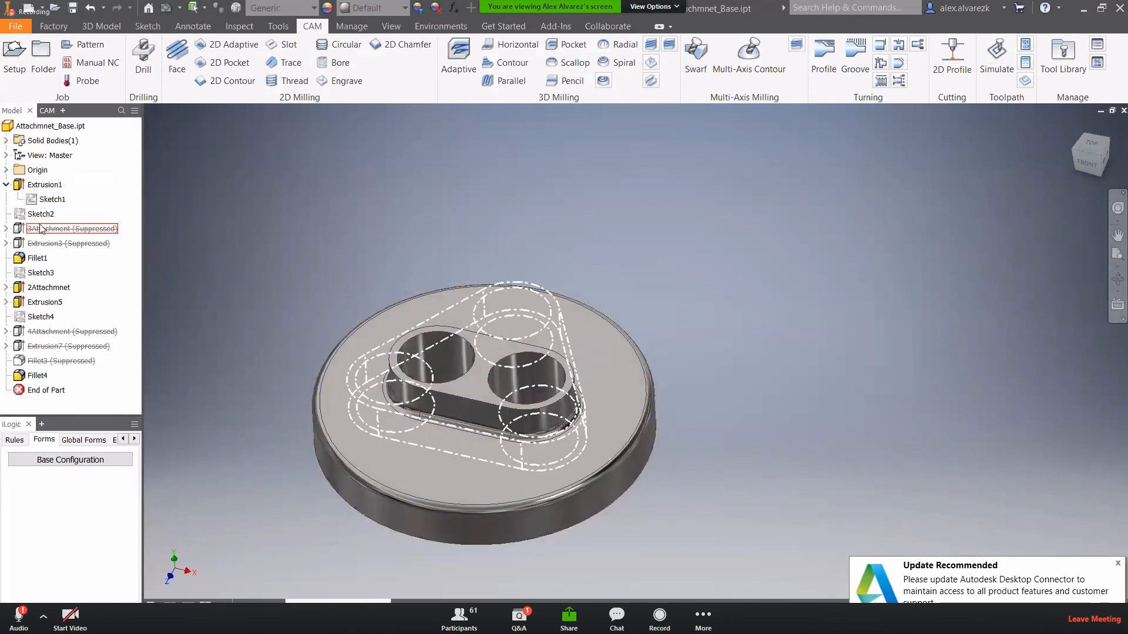
click(6, 229)
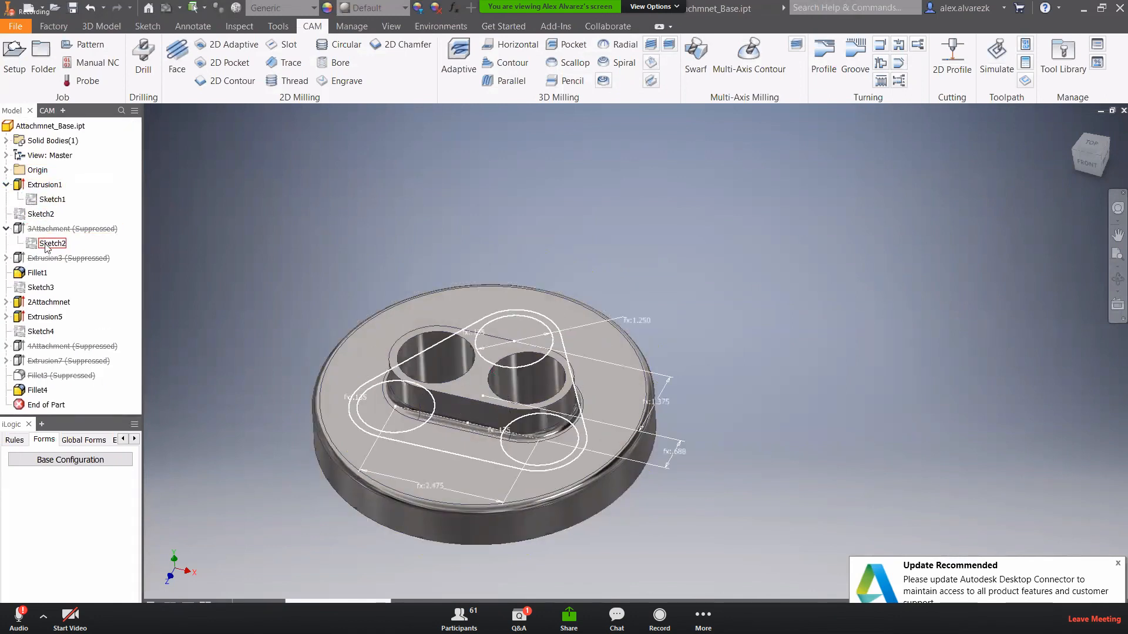
right_click(43, 243)
click(75, 281)
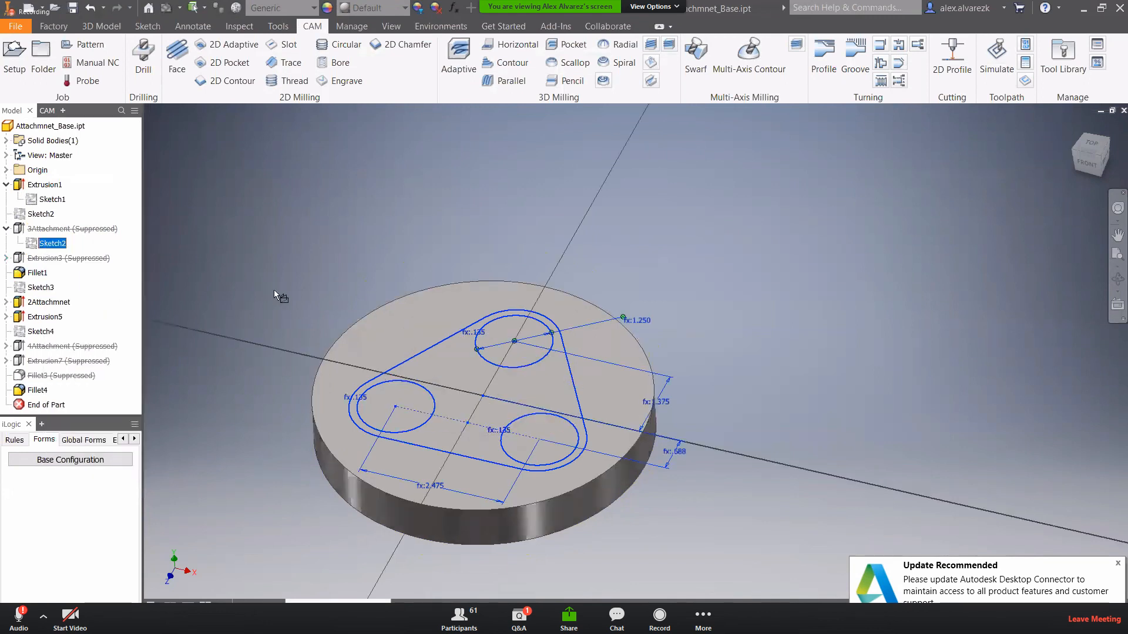
double_click(695, 202)
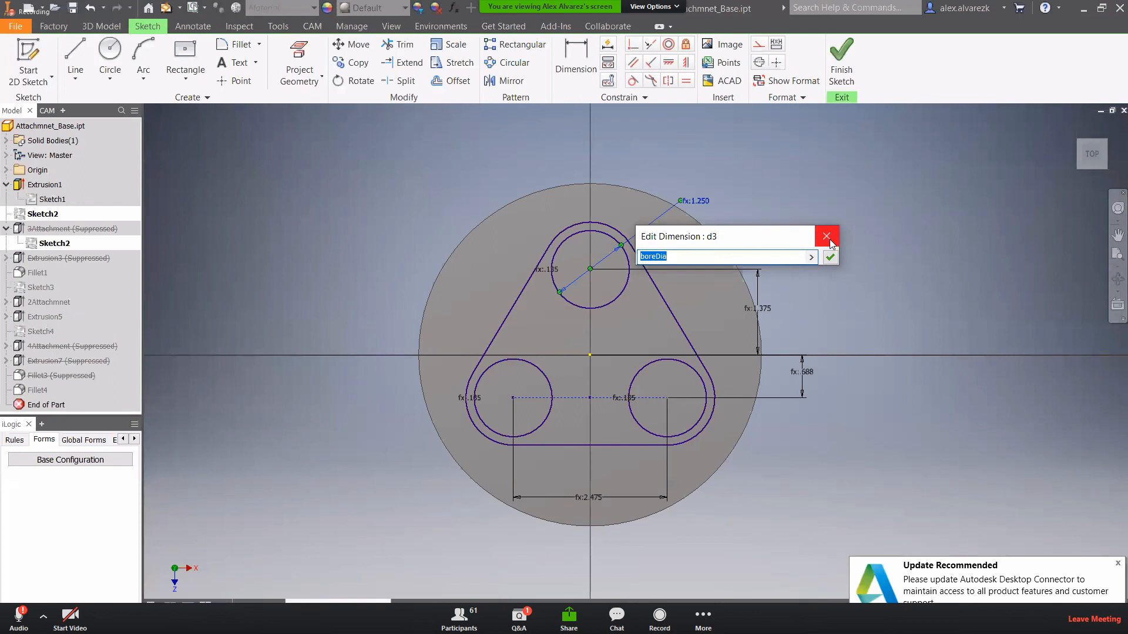
click(829, 242)
right_click(123, 299)
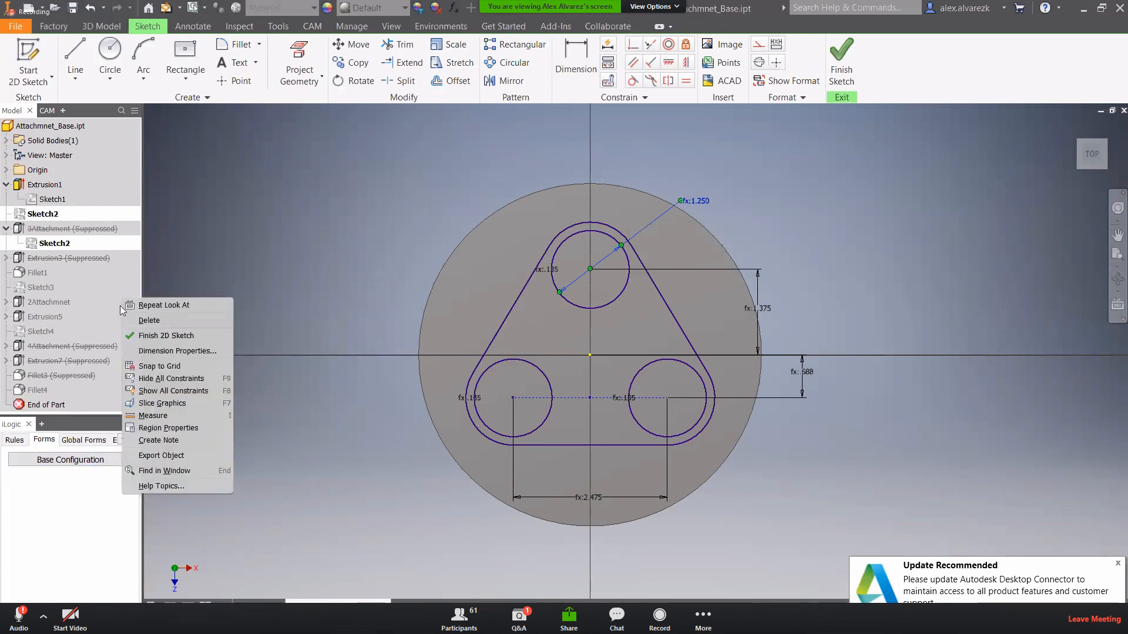
click(244, 283)
right_click(249, 274)
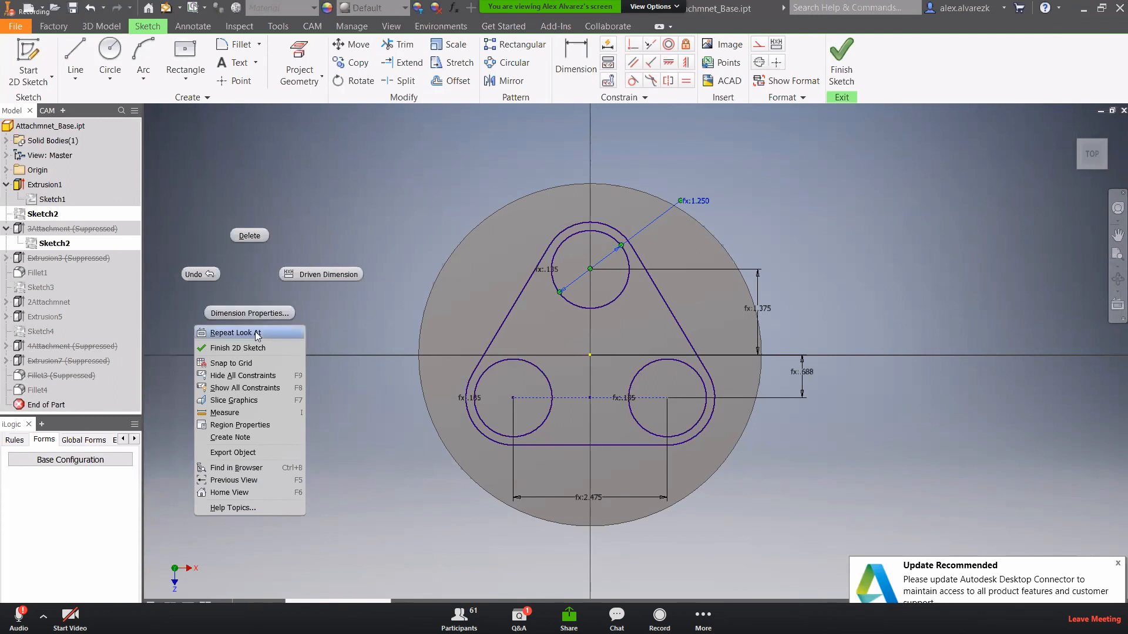
click(363, 332)
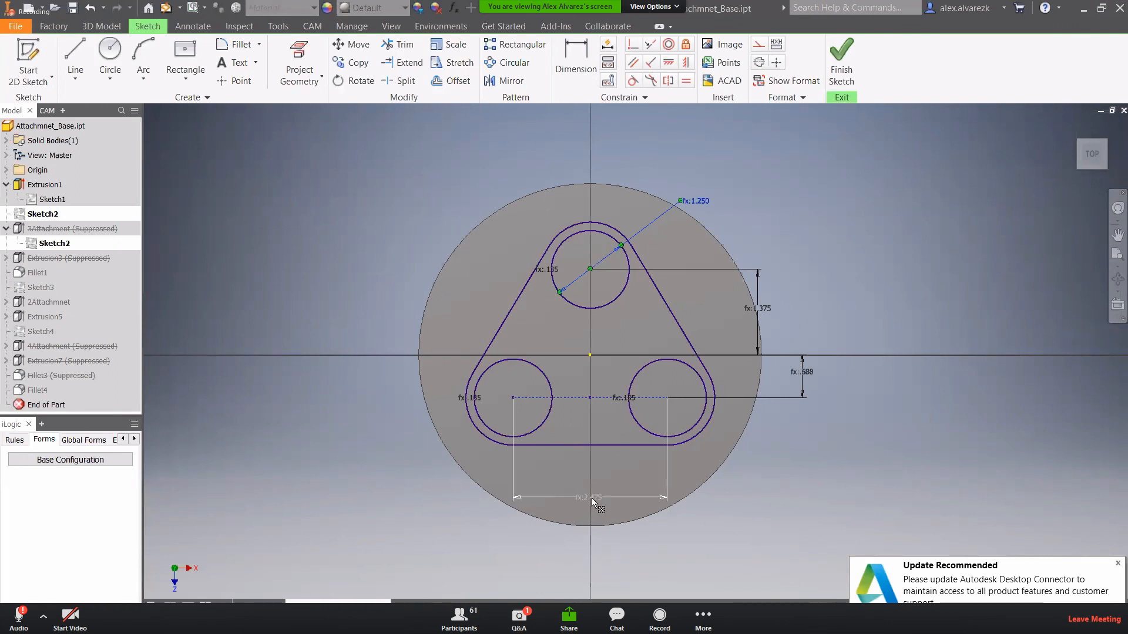
- Switch to the PowerPoint slide show
key(alt+Tab)
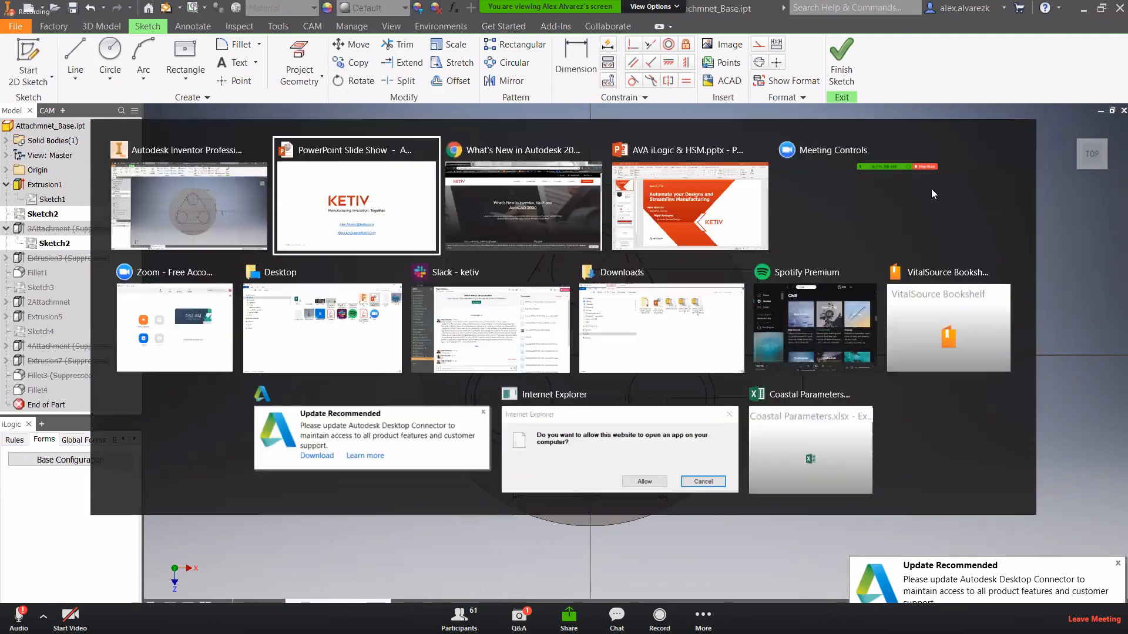